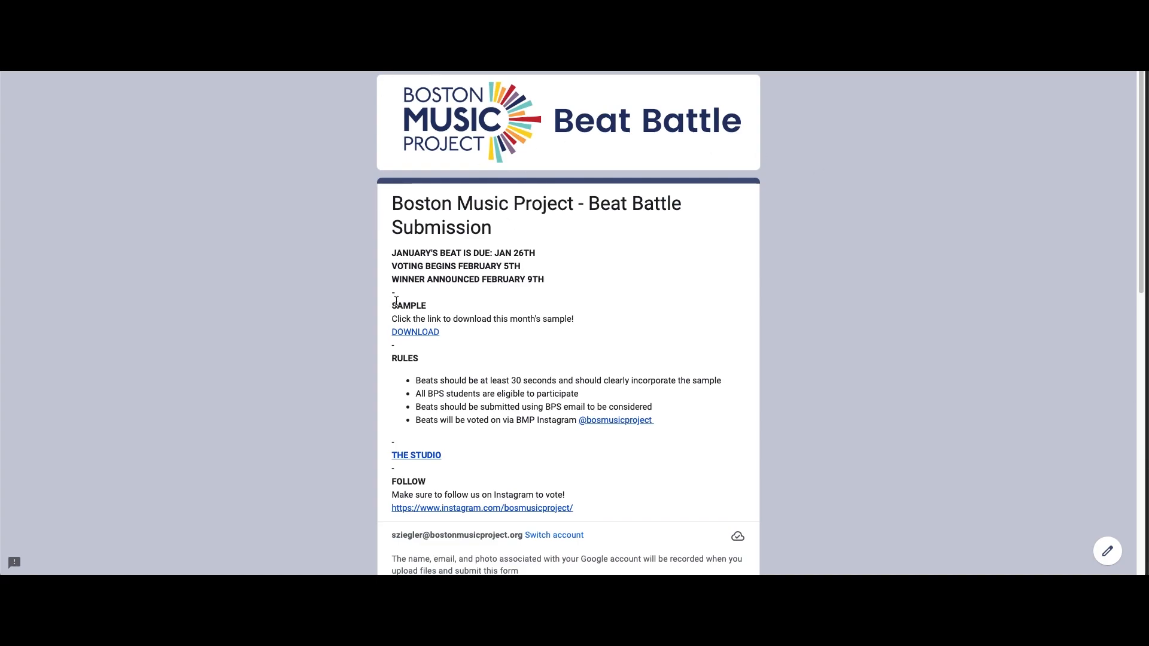
Step: Download this month's sample, 01_Choir_Fmin_167bpm.wav, from the Drive folder linked in the Beat Battle submission form
click(420, 331)
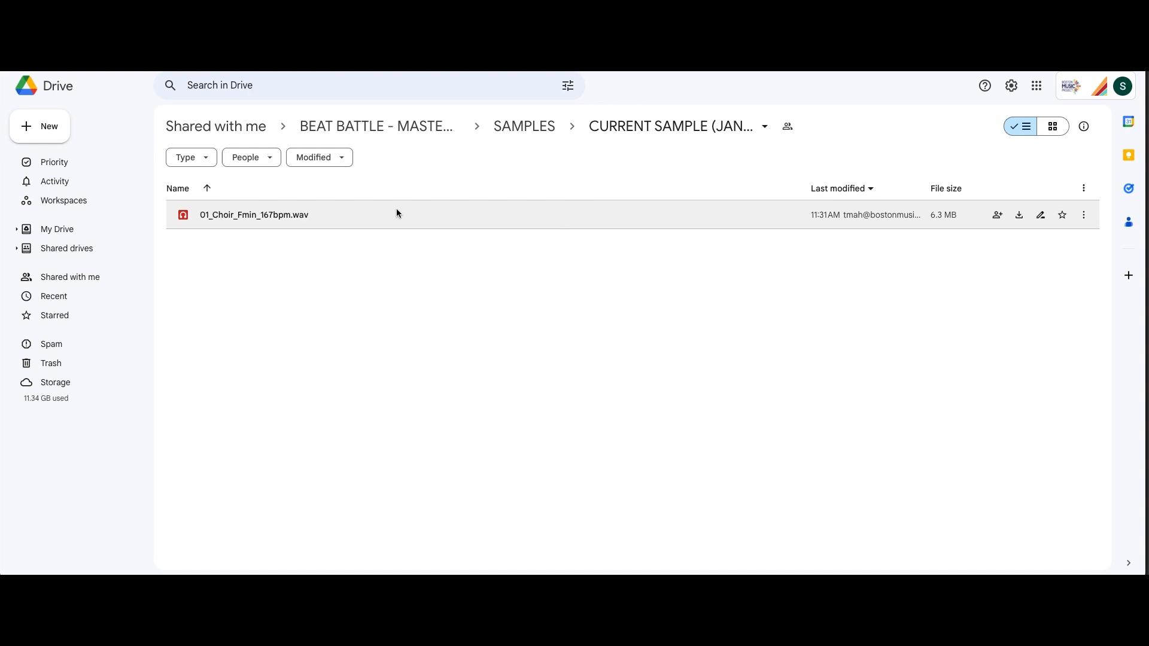
right_click(313, 216)
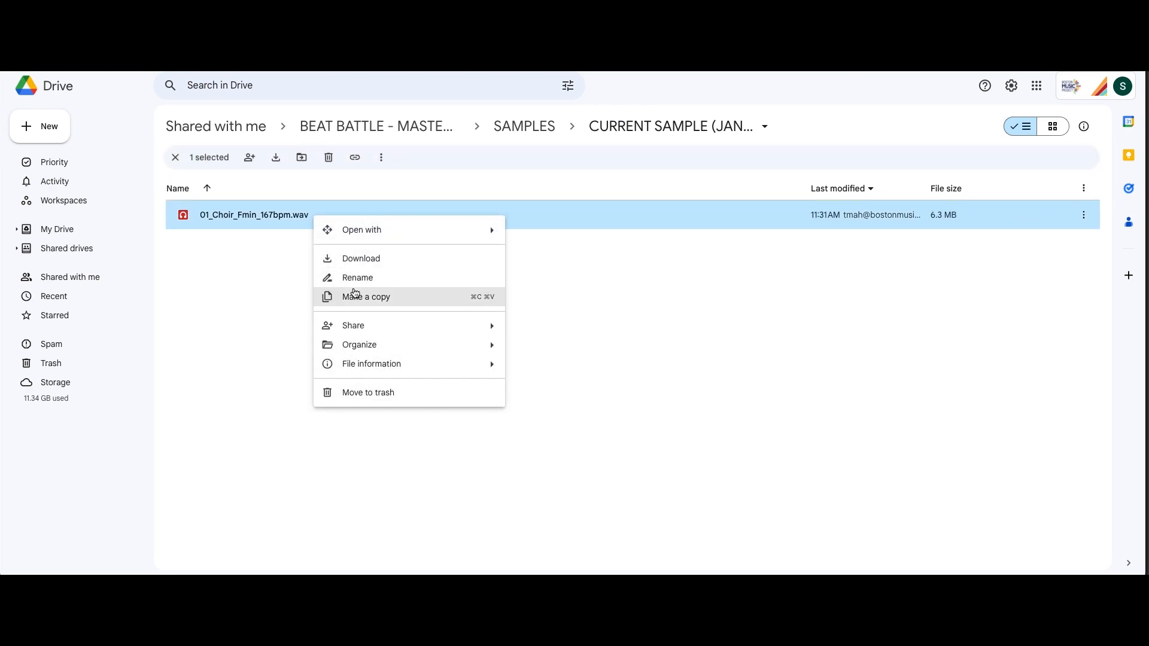
click(358, 260)
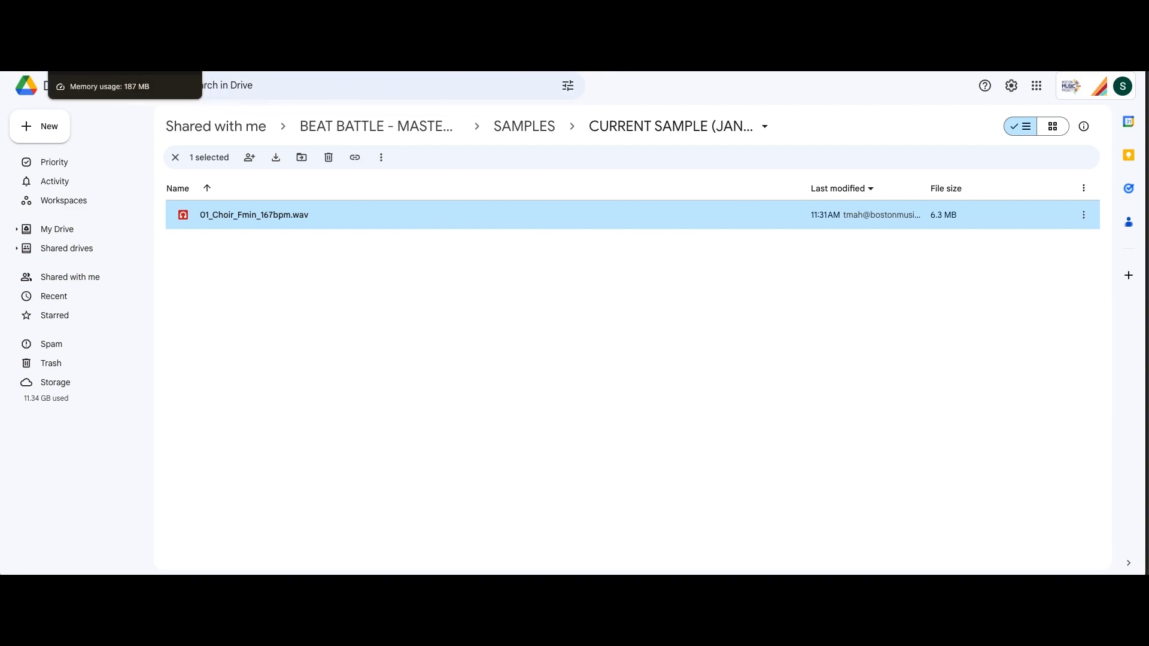
Step: Switch to BandLab, create a Voice/Audio track in the new project, and dismiss the welcome message and the AutoPitch panel
click(158, 62)
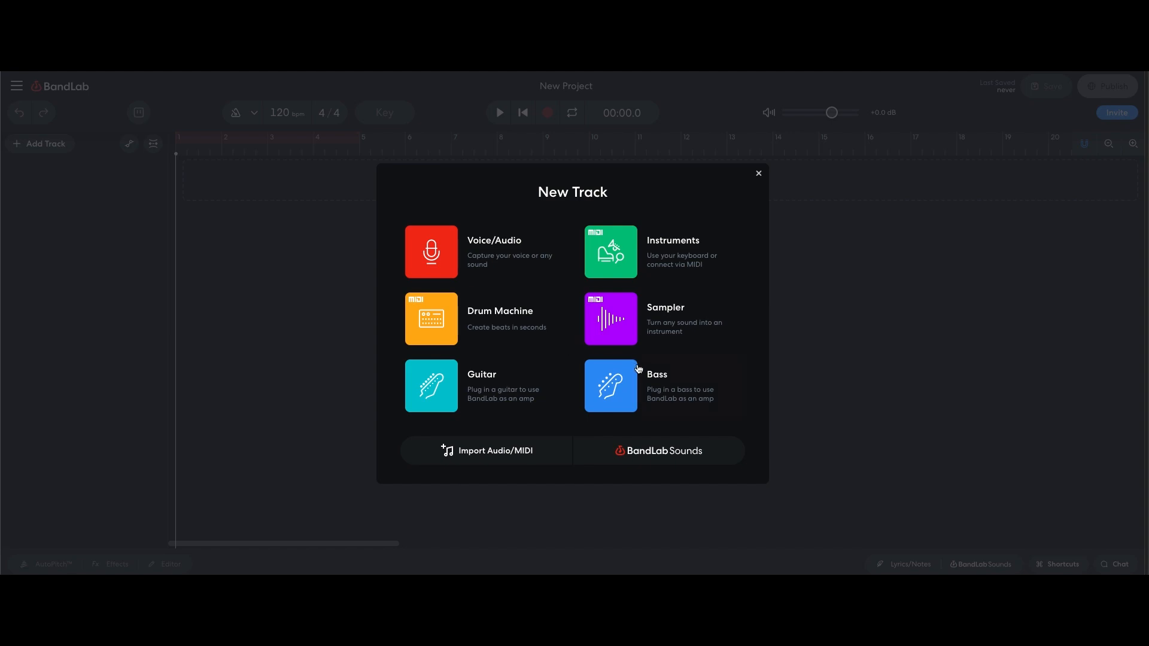
click(432, 258)
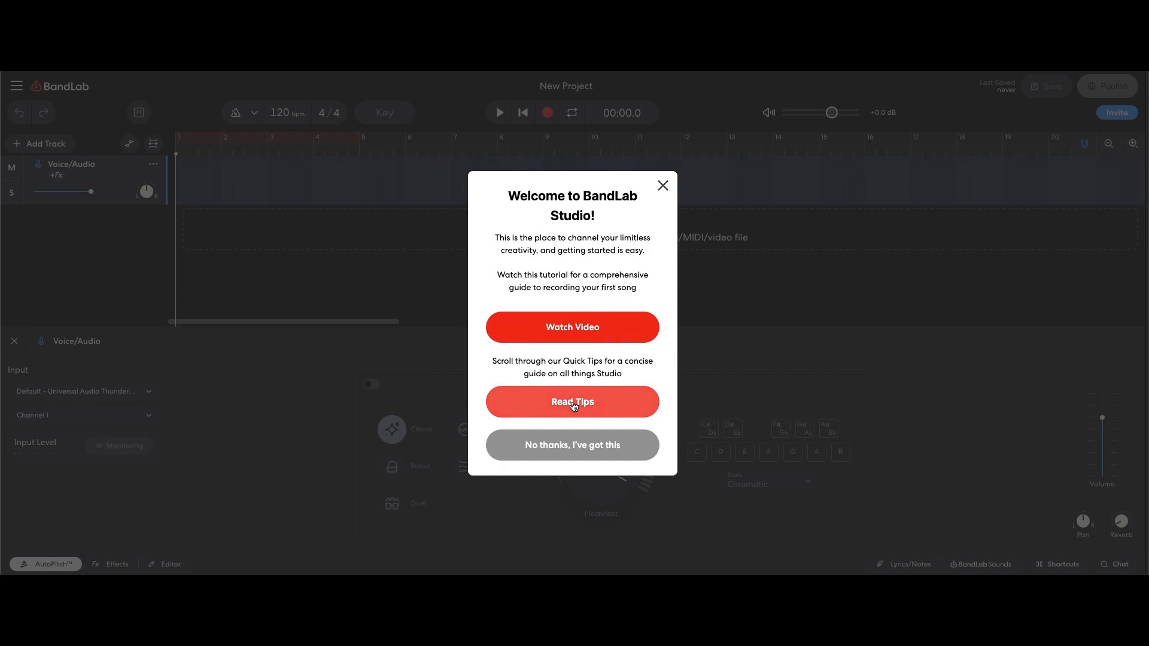
click(590, 457)
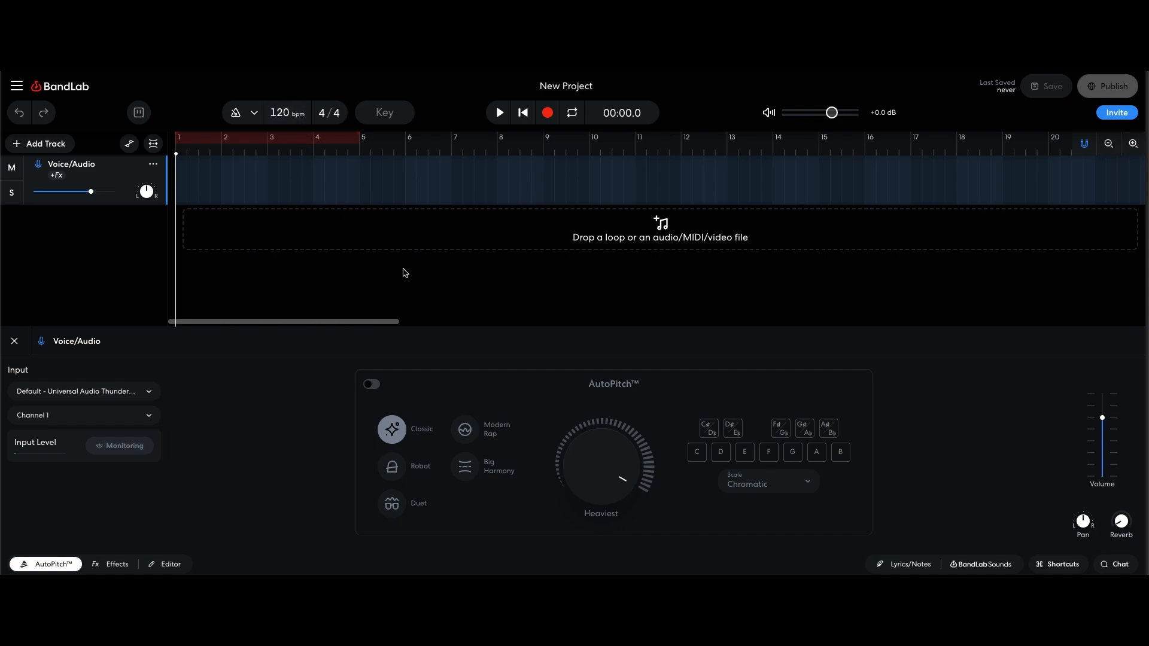
click(14, 342)
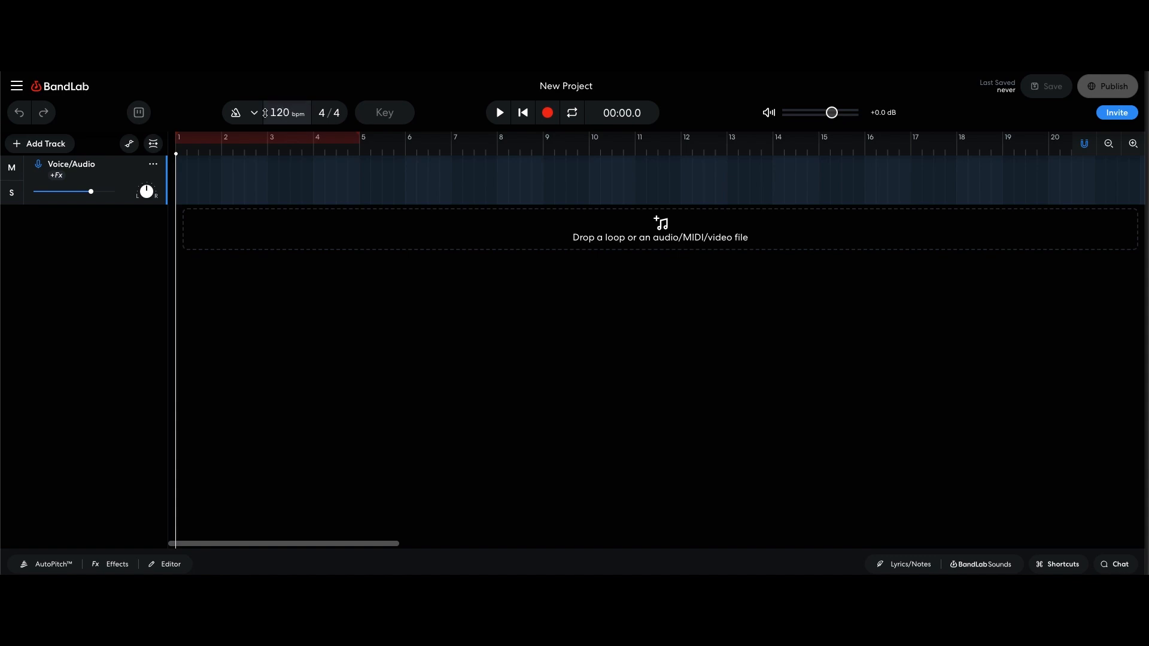
Step: Set the project tempo to 167 bpm and the key to F minor
click(289, 113)
key(BackSpace)
text(167)
key(Return)
click(389, 112)
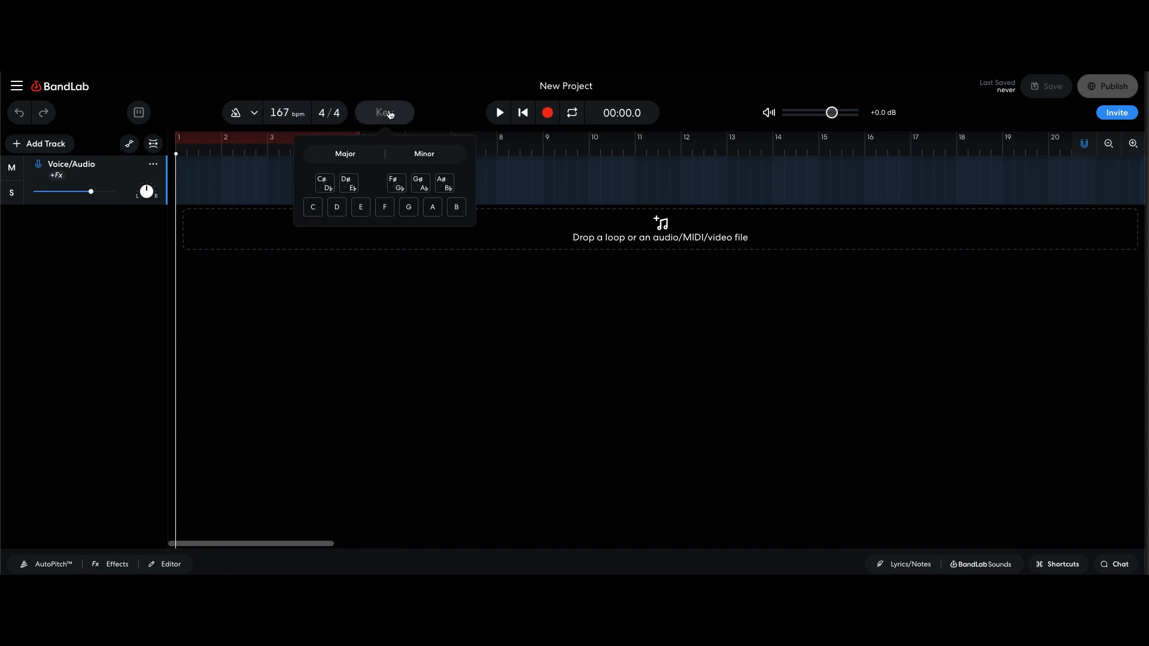
click(386, 213)
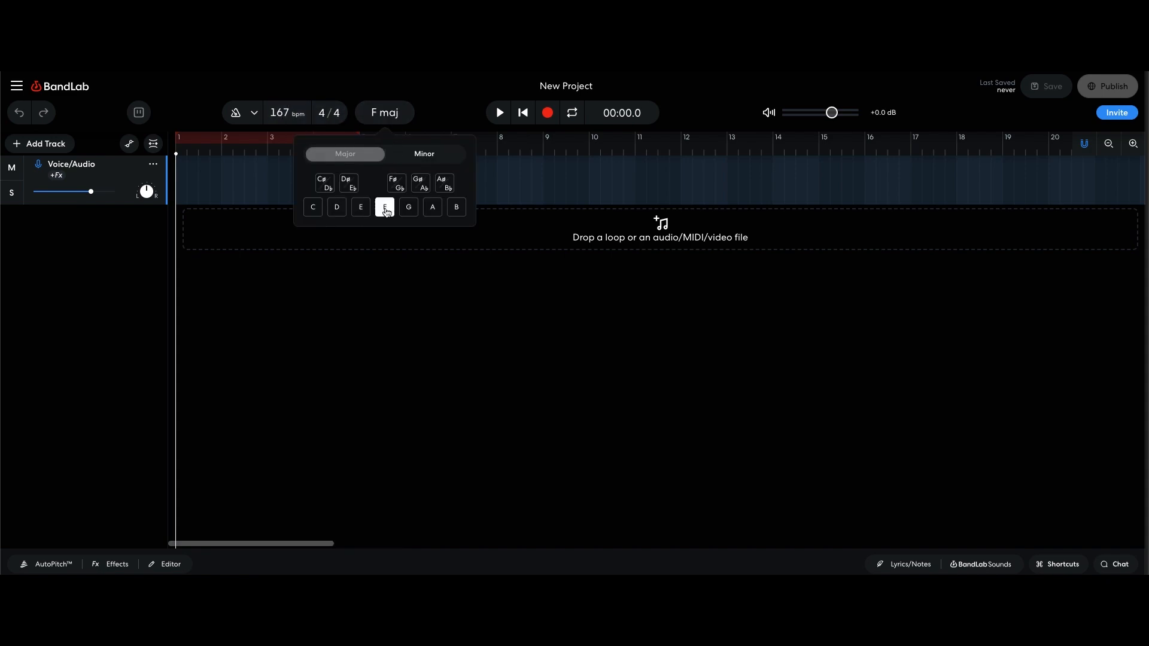
click(426, 157)
click(399, 295)
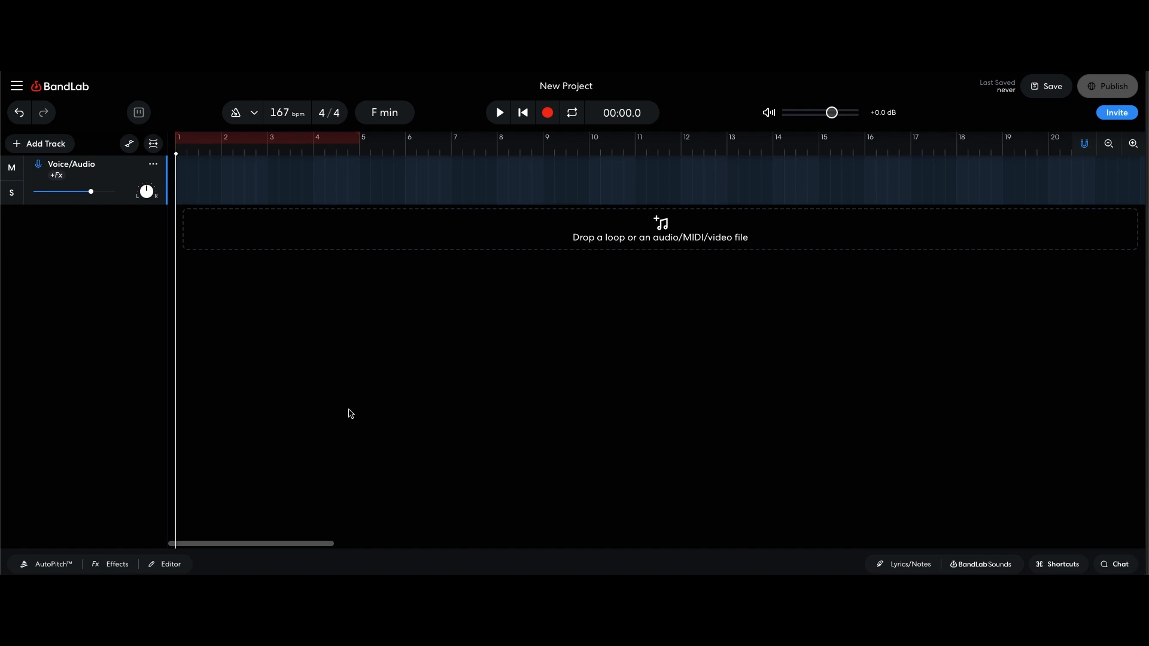
Step: View the sound packs in the BandLab Sounds library and close it
click(1004, 566)
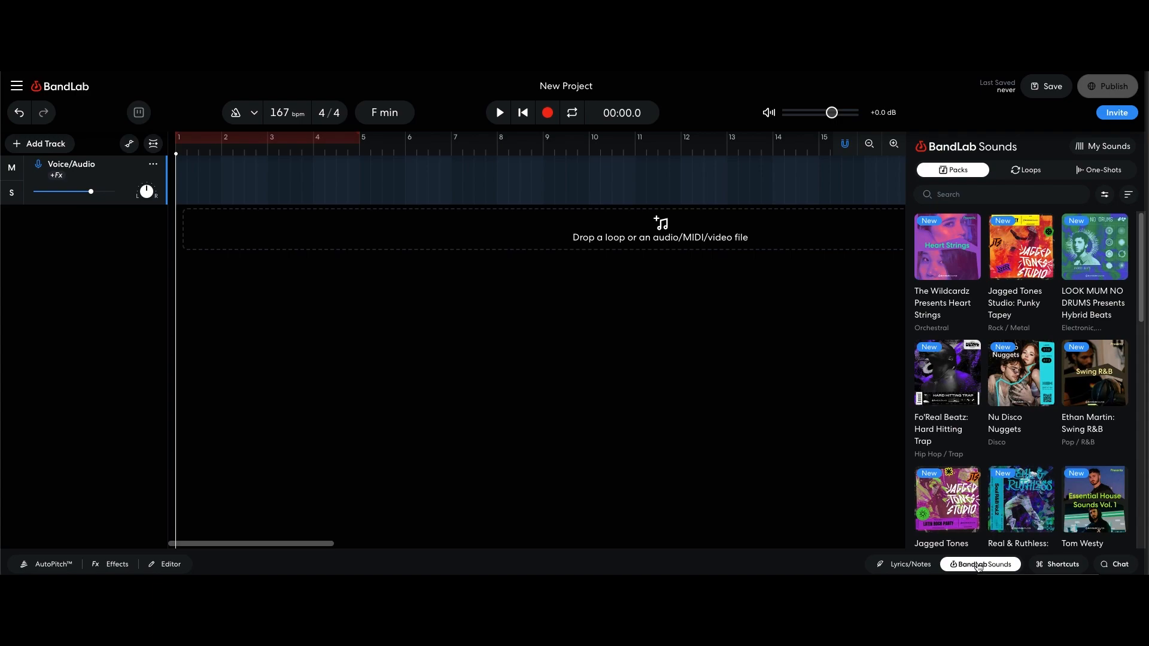
click(978, 565)
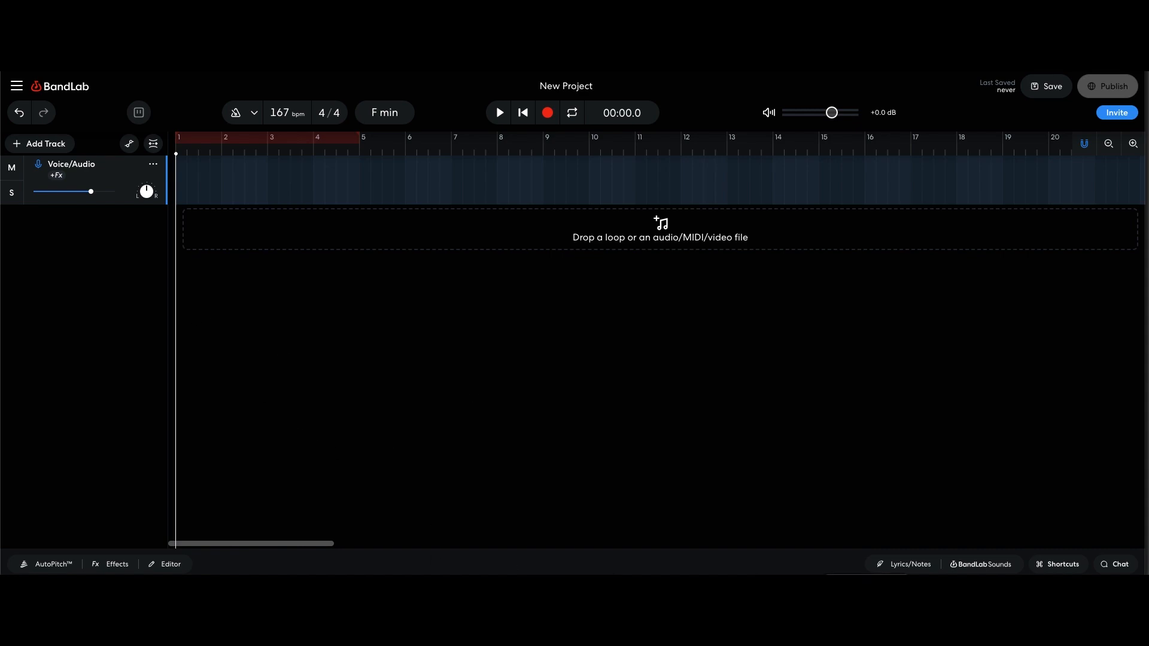
Step: Import 01_Choir_Fmin_167bpm.wav from the Downloads folder onto its own track starting at bar 1, and play it
click(884, 576)
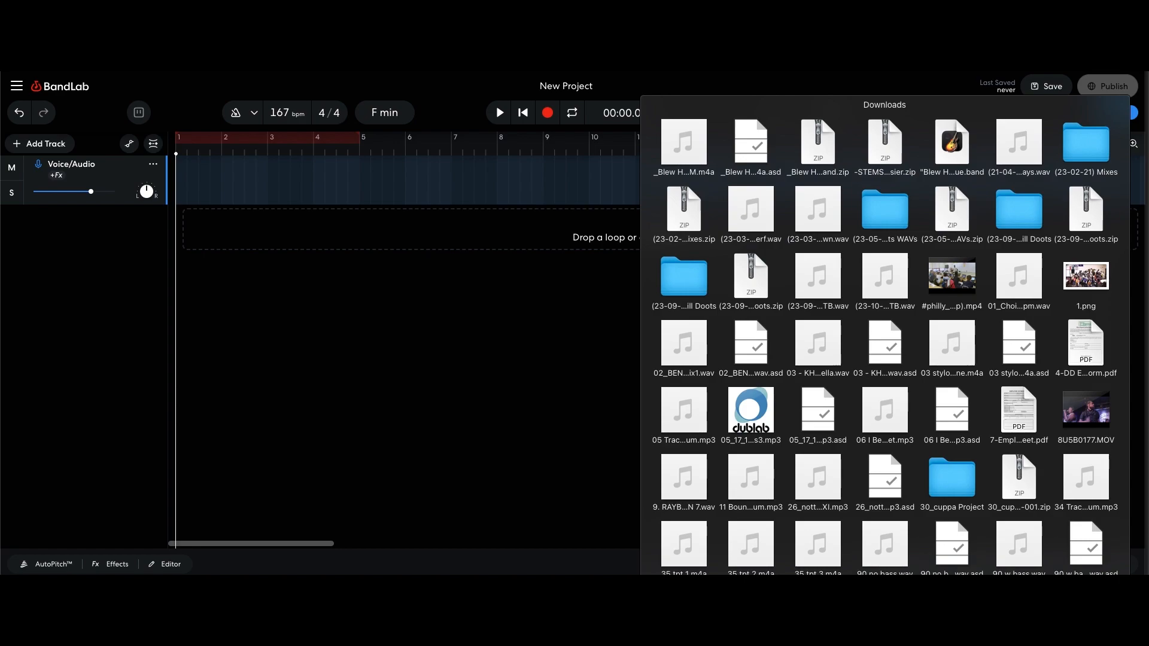
click(884, 575)
click(993, 70)
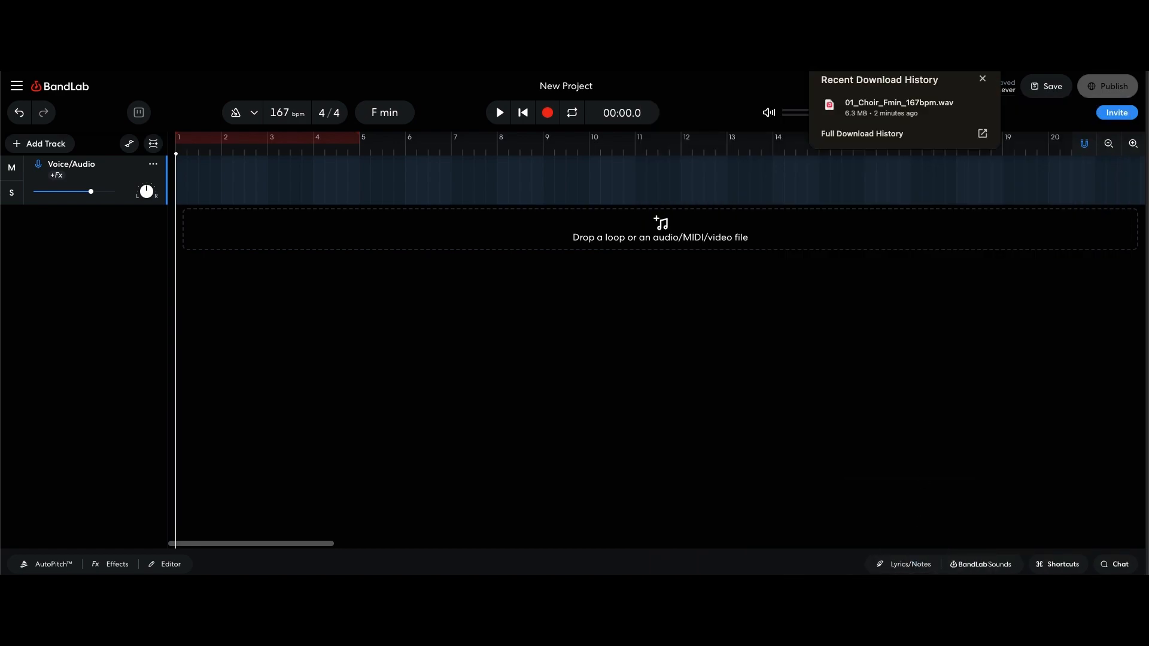
click(956, 107)
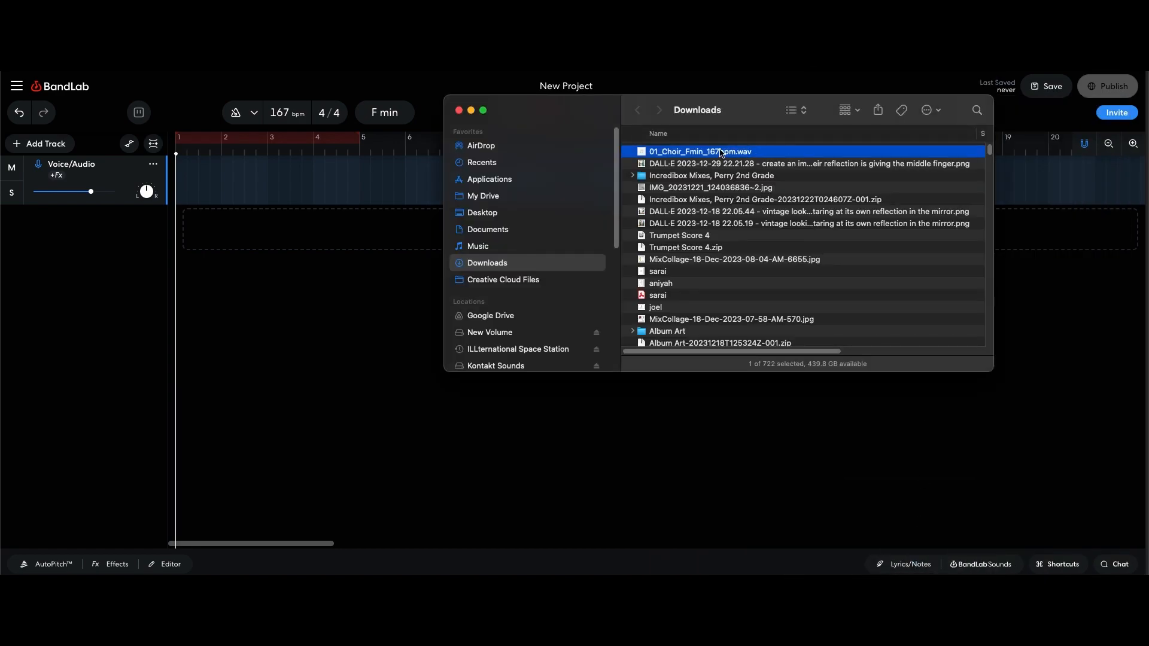
drag(692, 155, 187, 236)
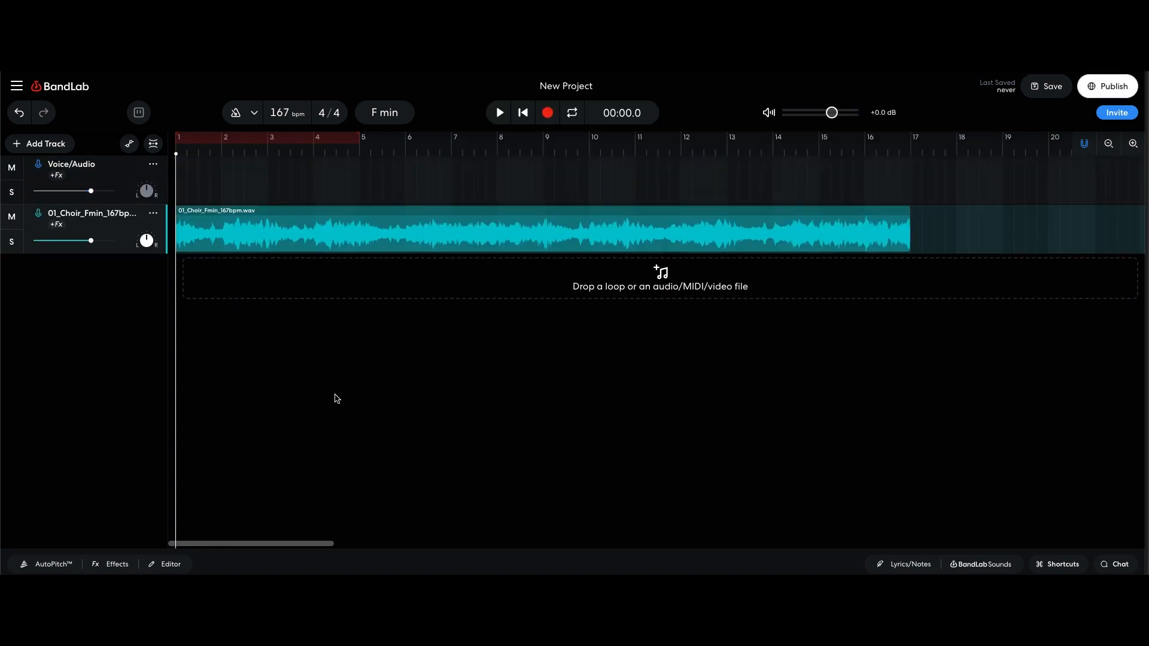
key(space)
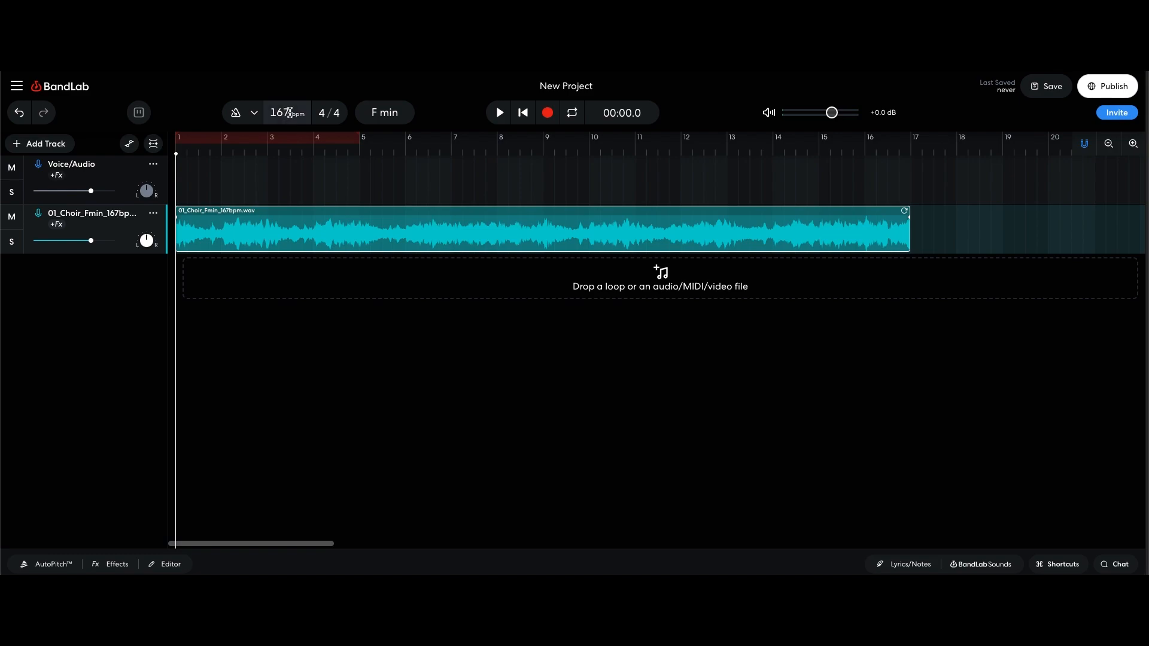
Step: Raise the project tempo to 190 bpm, adjust the existing audio to match, and listen to the choir sample
drag(287, 112, 285, 74)
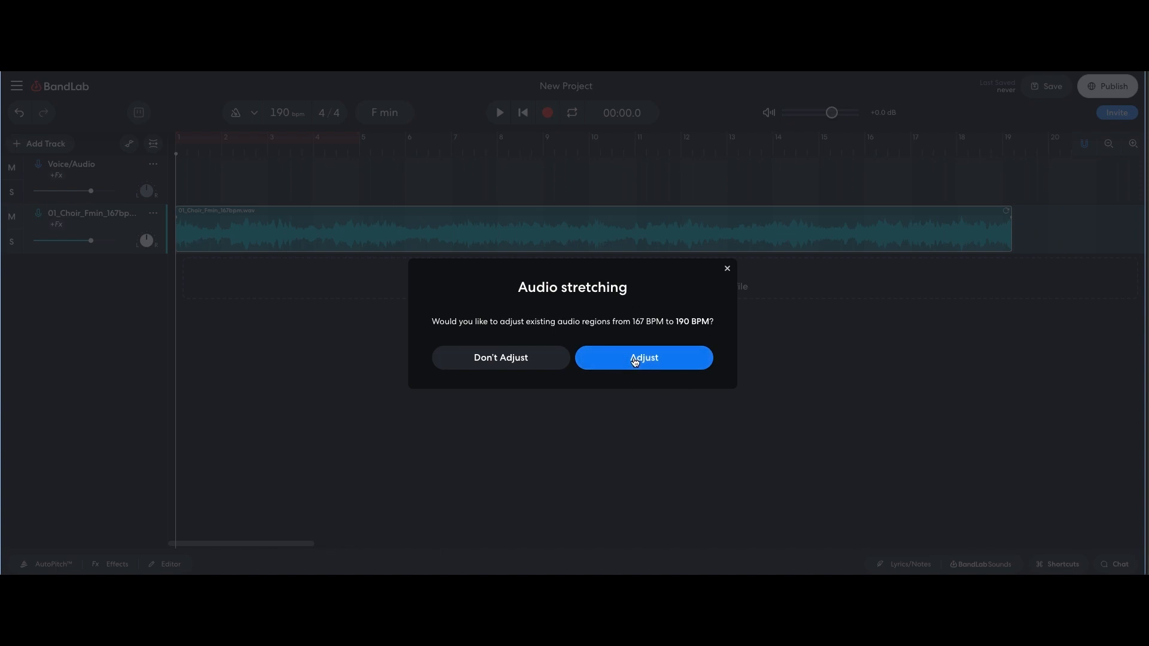
click(686, 354)
key(space)
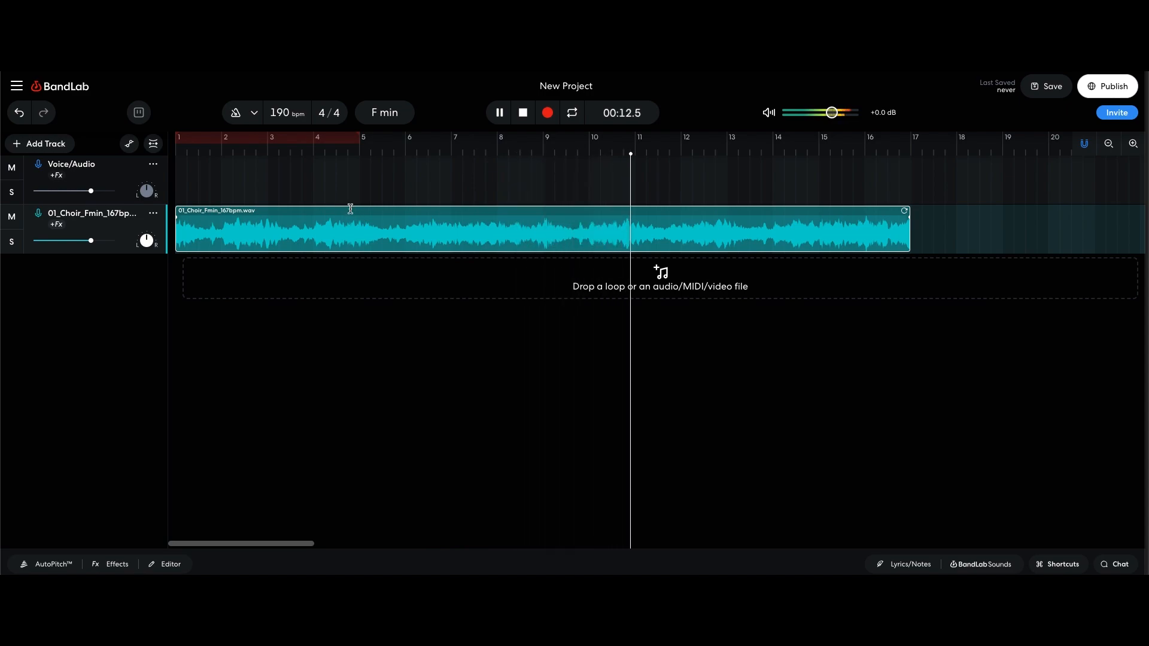
key(space)
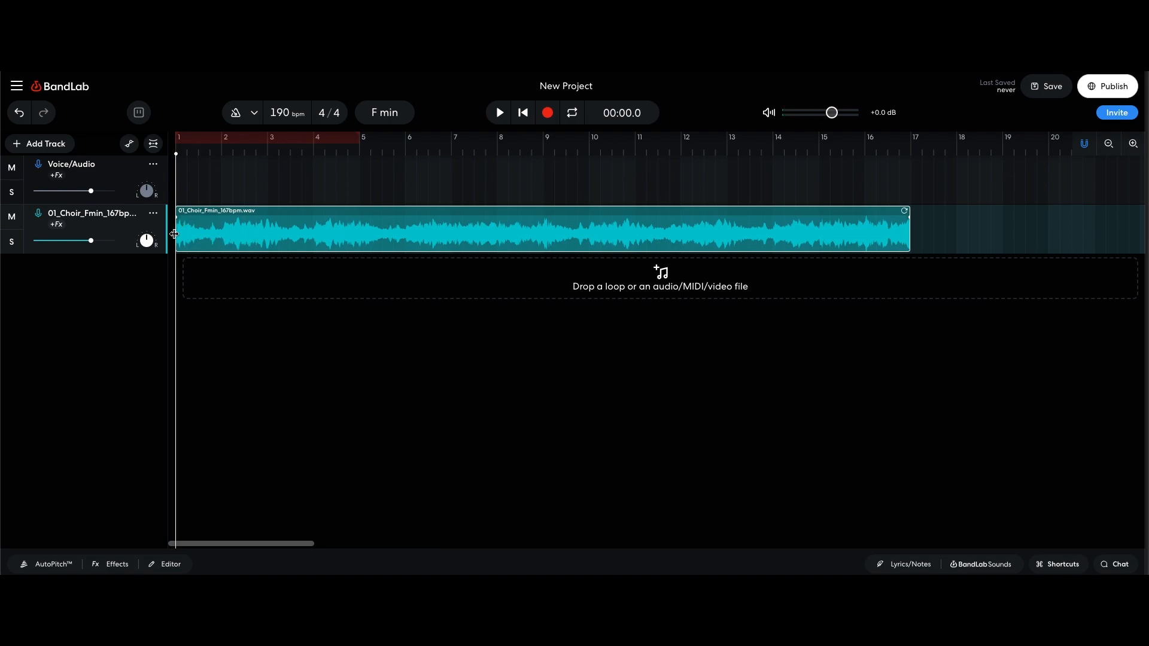
Step: Add a Drum Machine track and delete only its pattern B region, keeping the pattern A region
click(42, 144)
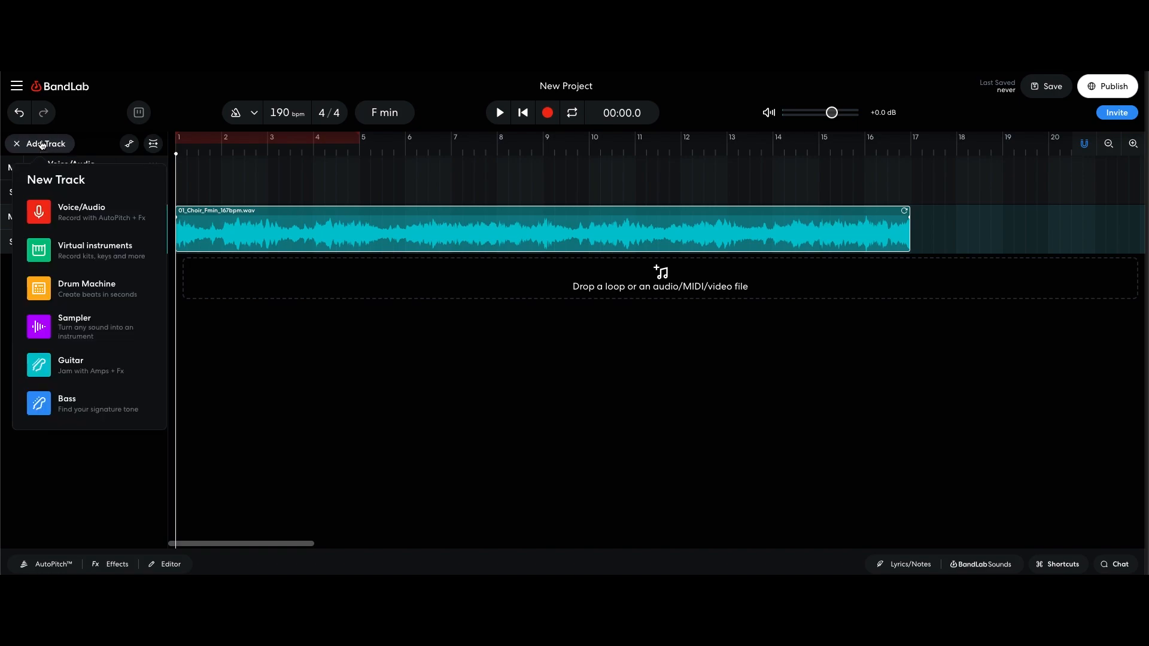
click(80, 286)
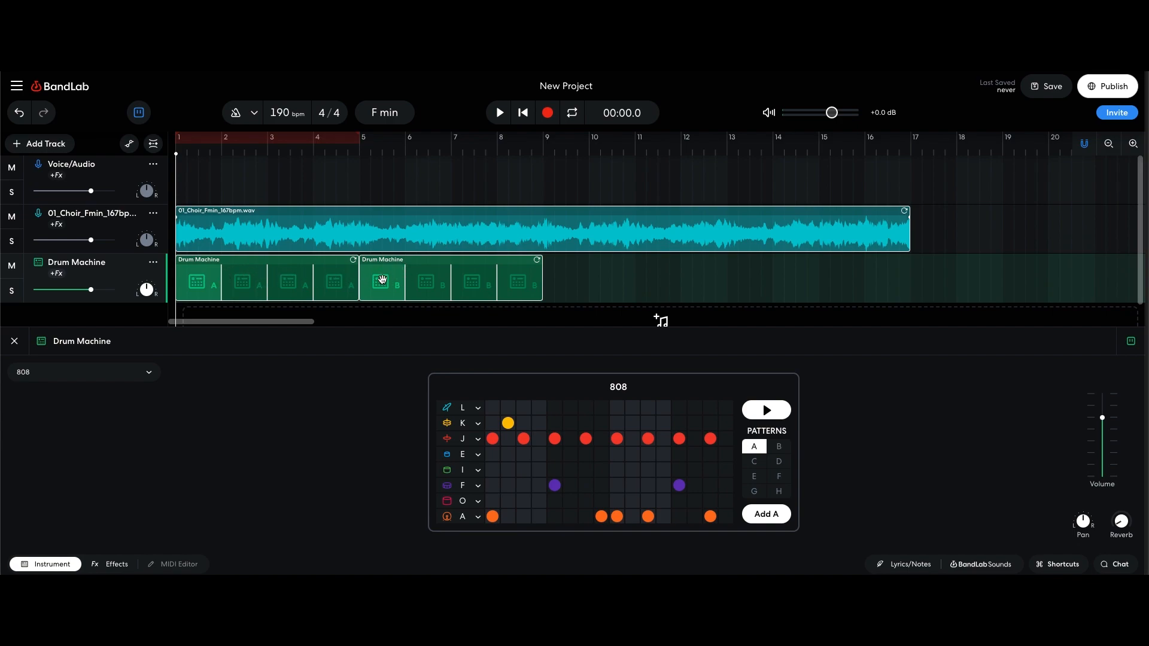
key(Delete)
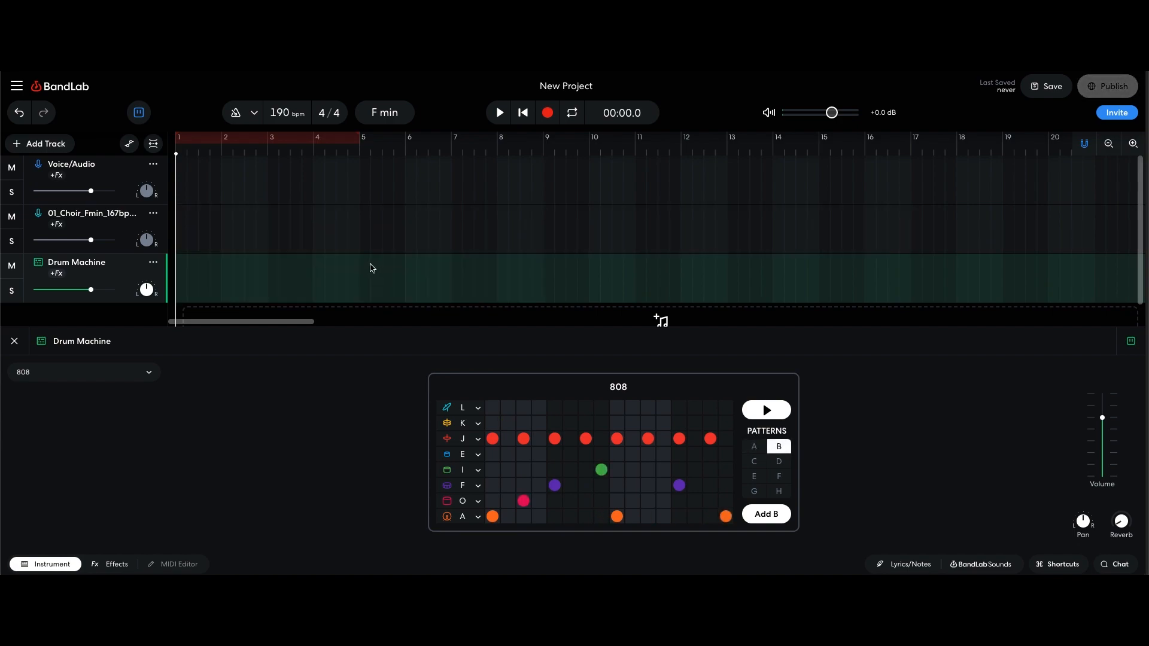
key(ctrl+z)
click(389, 282)
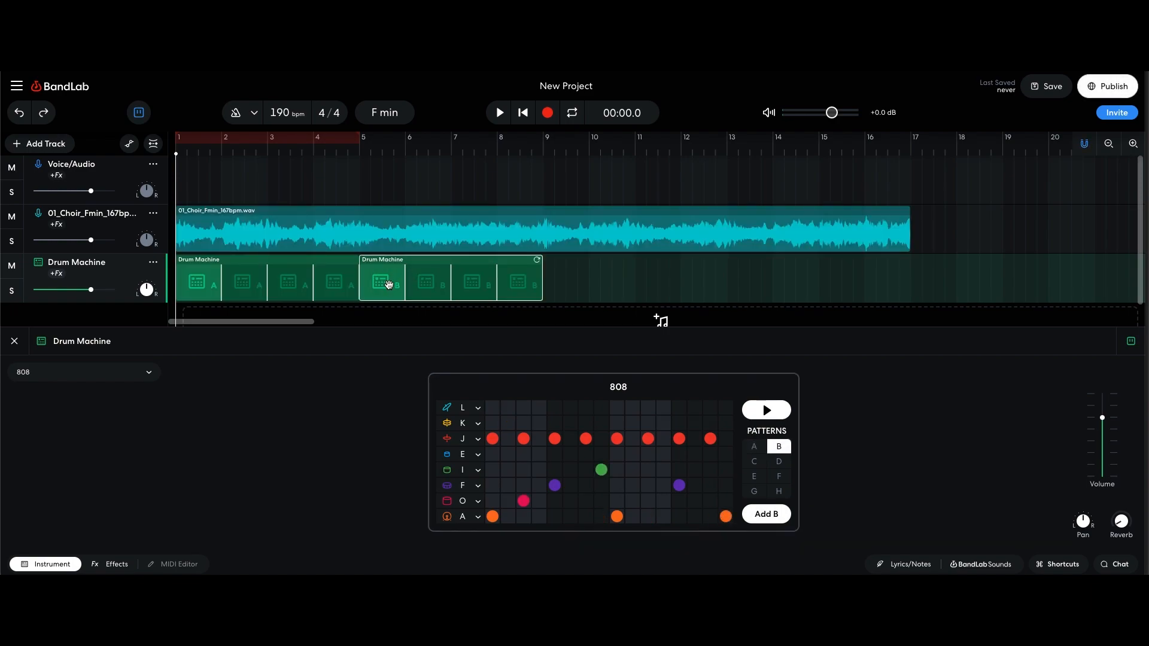
key(Delete)
Step: Turn on looping, and extend the drum region and the loop range from bar 1 to the choir sample's end near bar 17
click(332, 140)
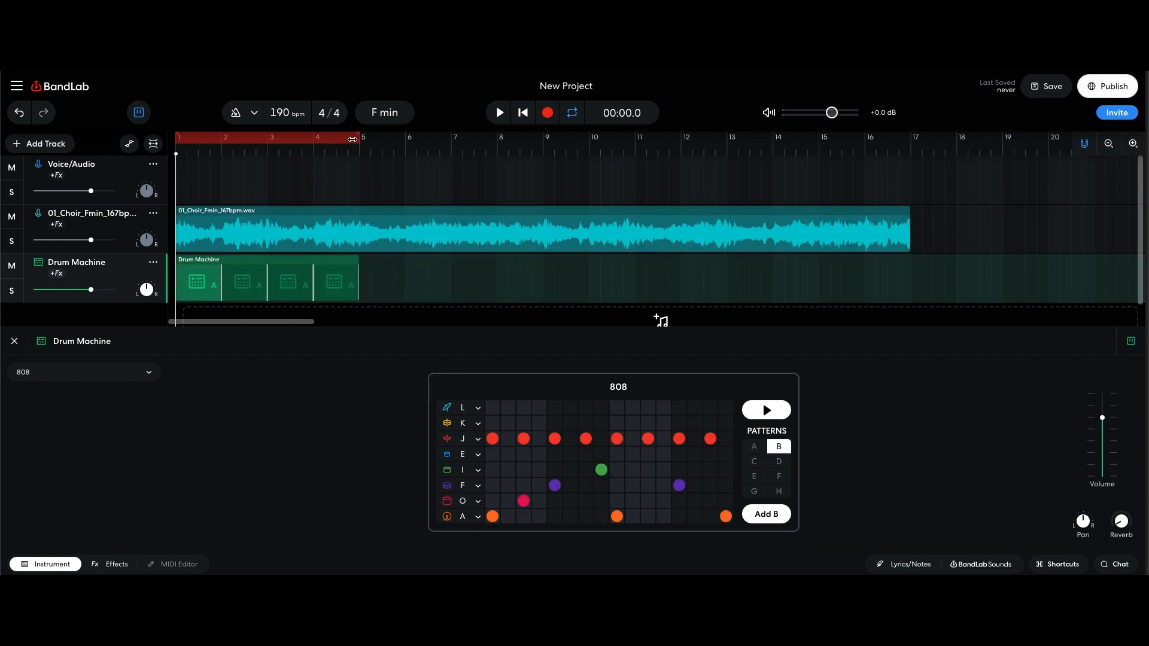
click(309, 278)
drag(357, 261, 922, 261)
drag(356, 138, 901, 159)
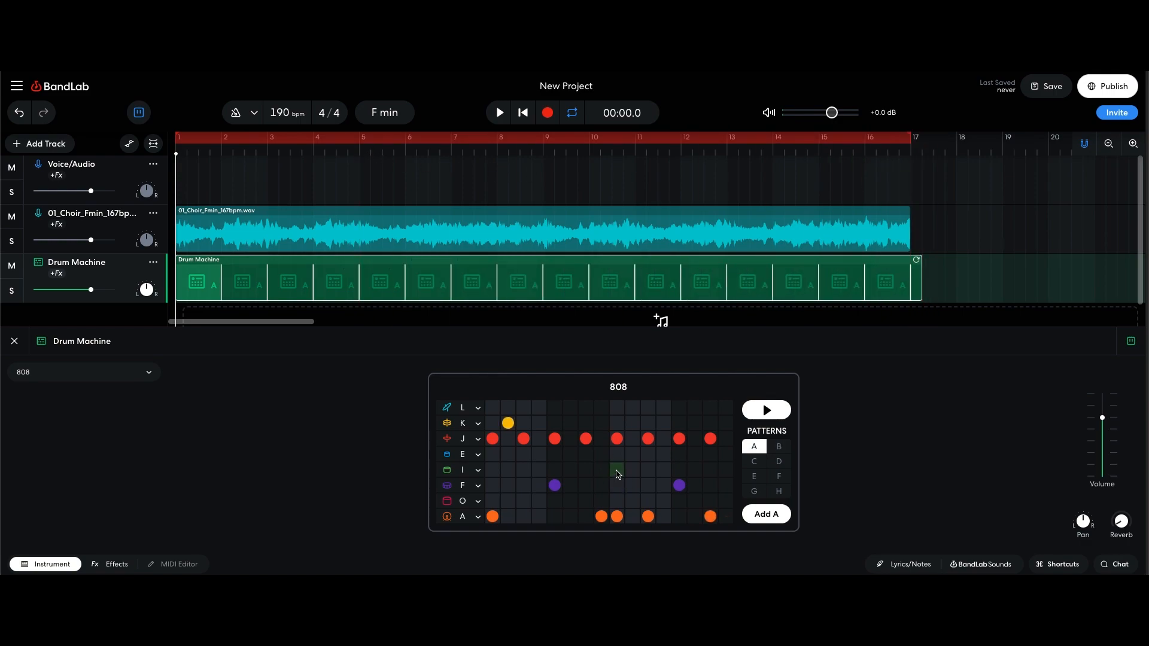
Step: Clear drum pattern A and place a single hit on row F at the ninth step
right_click(618, 474)
click(641, 534)
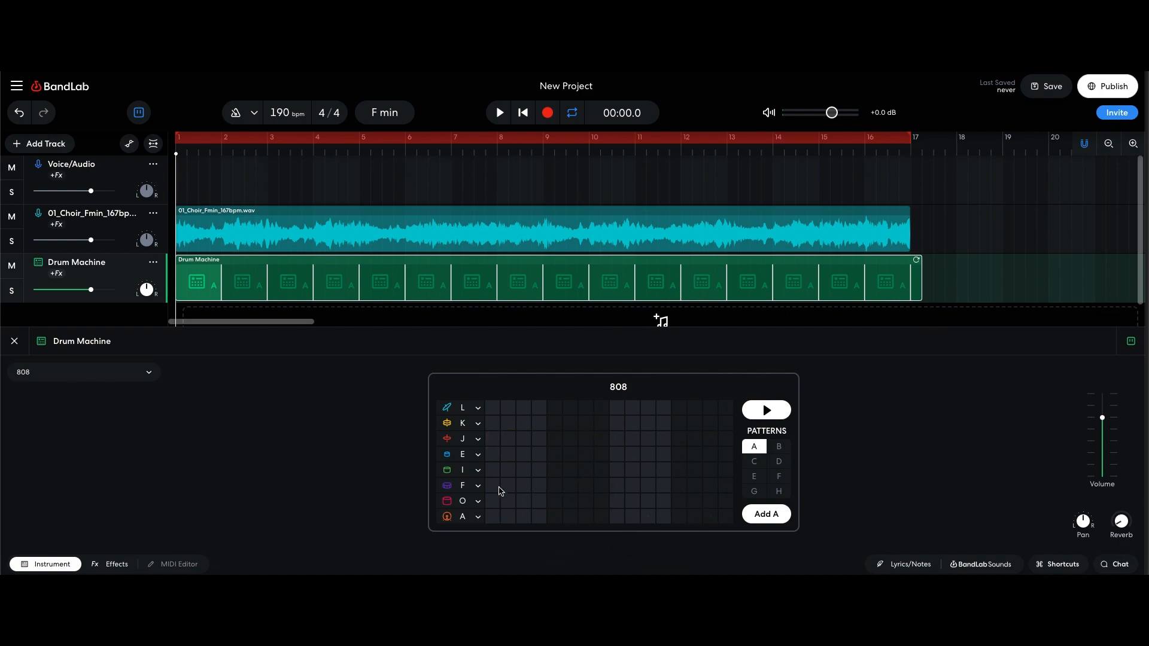
click(571, 503)
Step: Play the project from the start and lower the choir track's volume to balance it against the drums
key(space)
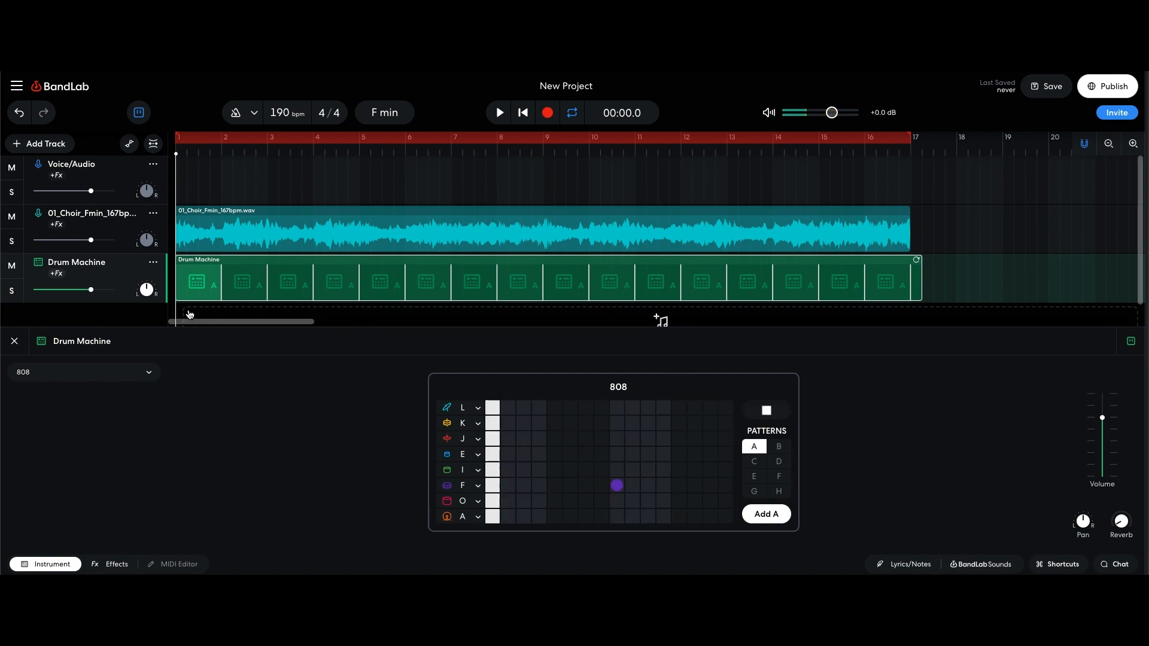
click(524, 114)
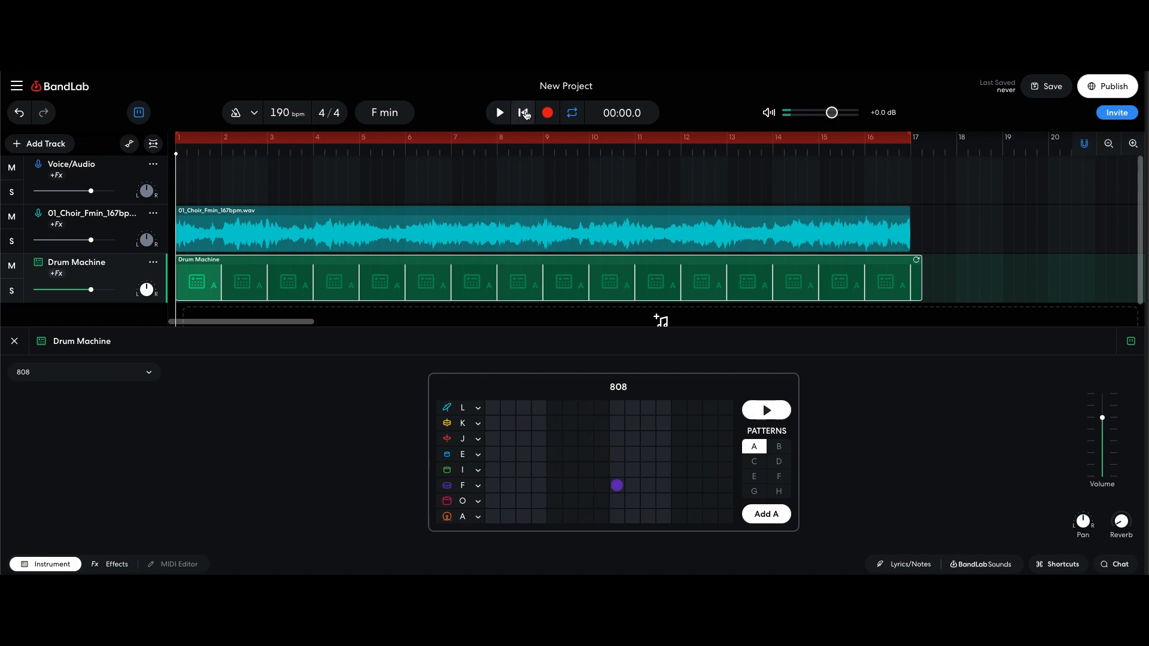
key(space)
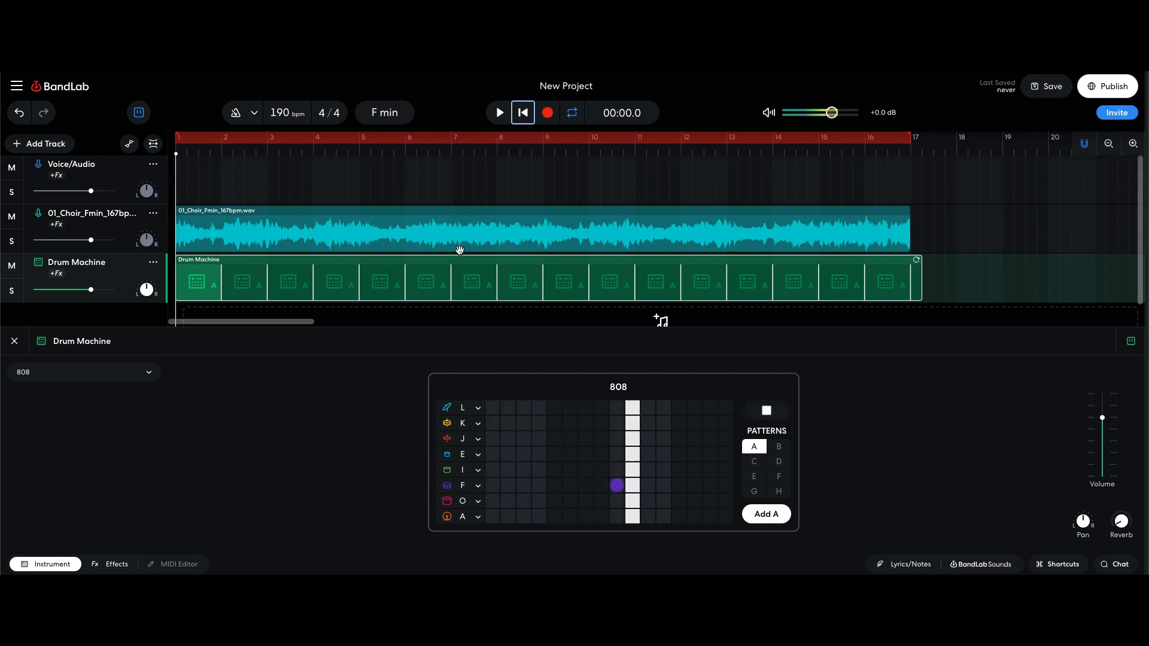
click(521, 120)
click(500, 114)
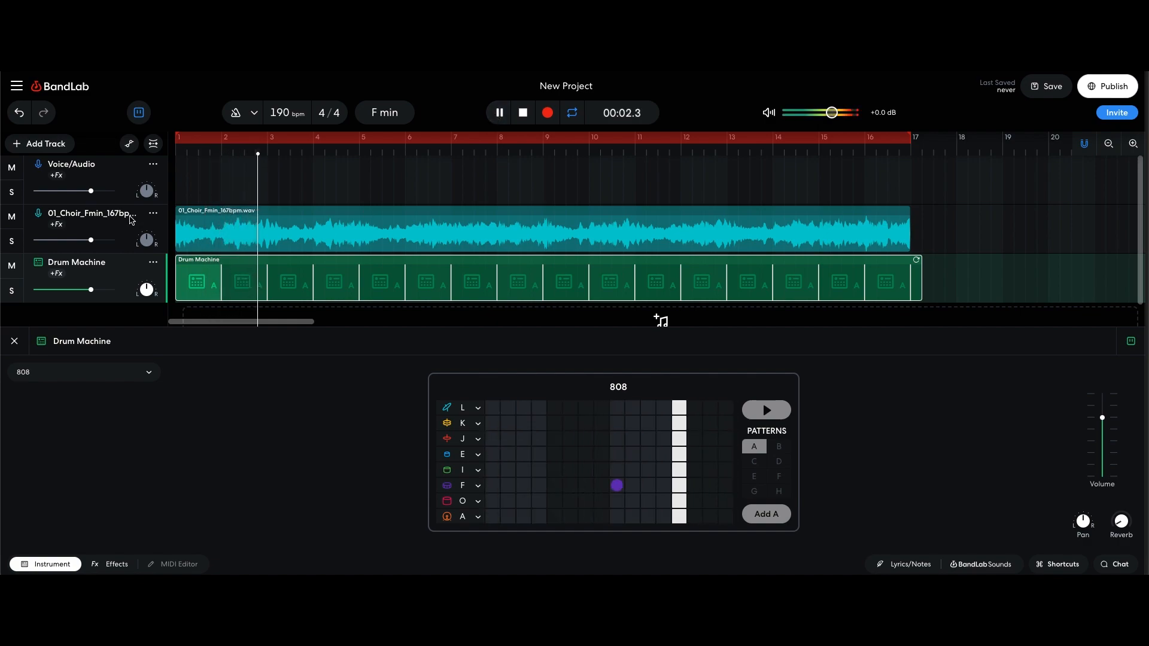
drag(91, 239, 68, 240)
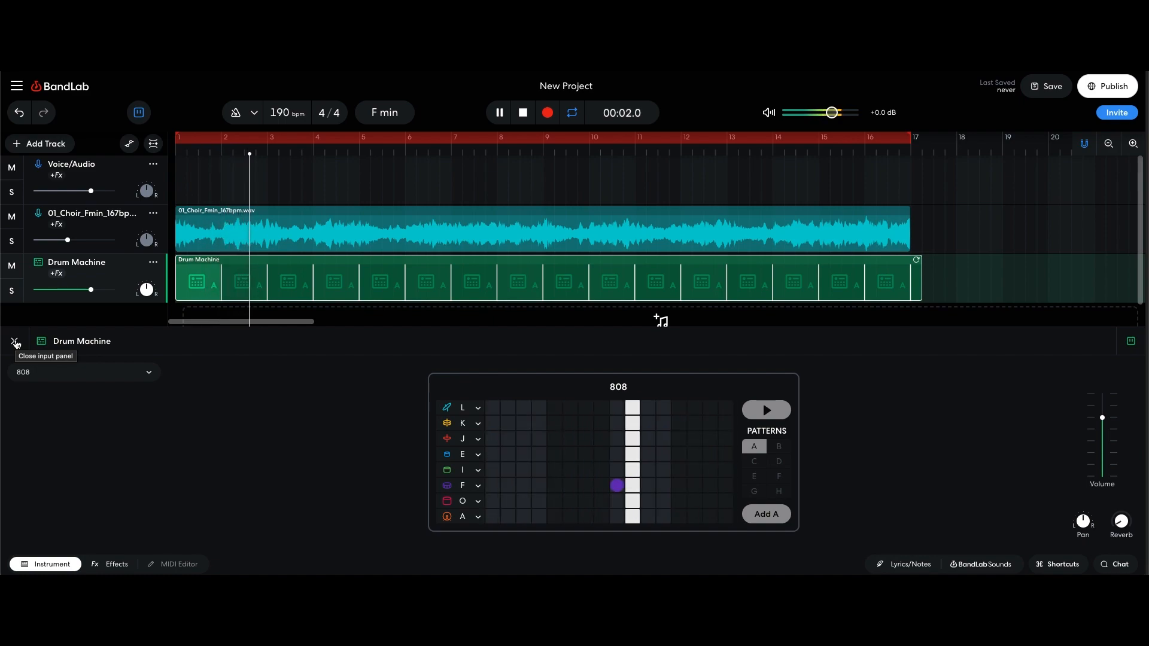
Step: Stop the project and drum pattern playback, and close the Drum Machine panel
key(space)
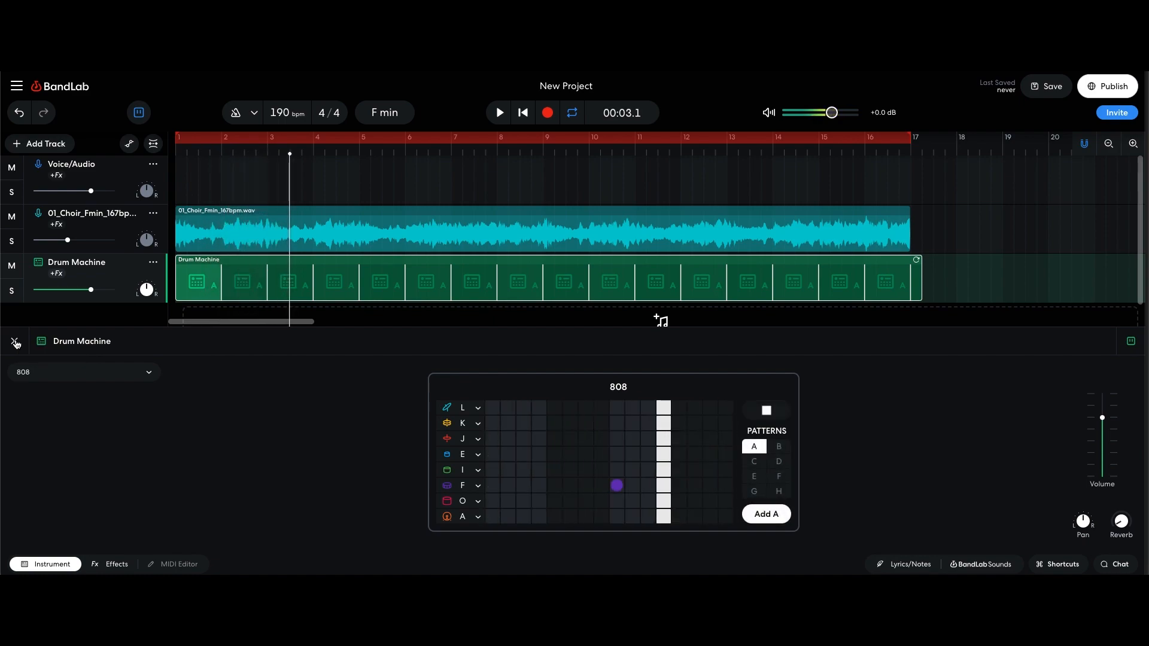
click(771, 418)
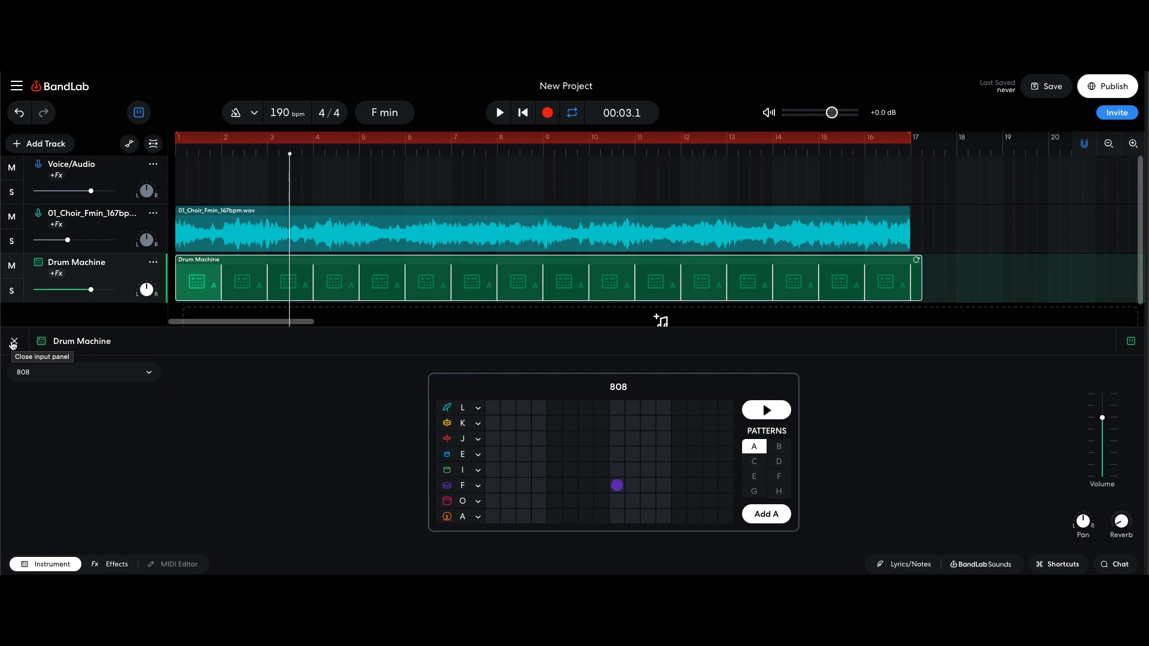
click(14, 343)
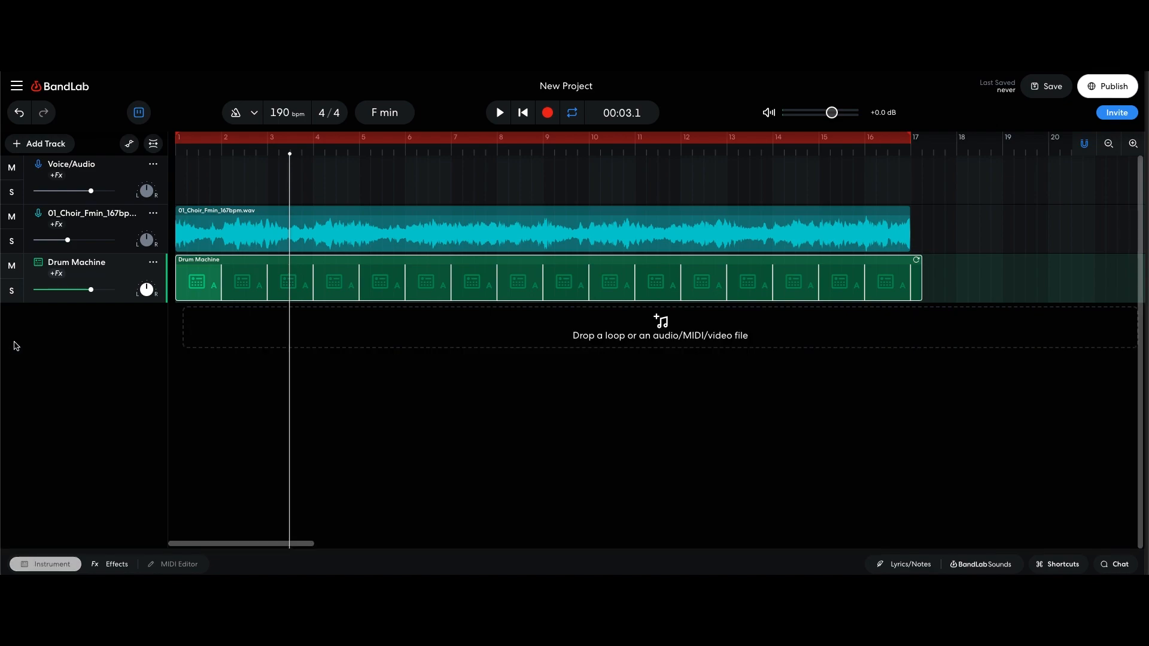
Step: Add a virtual instrument track and open its instrument browser
click(38, 148)
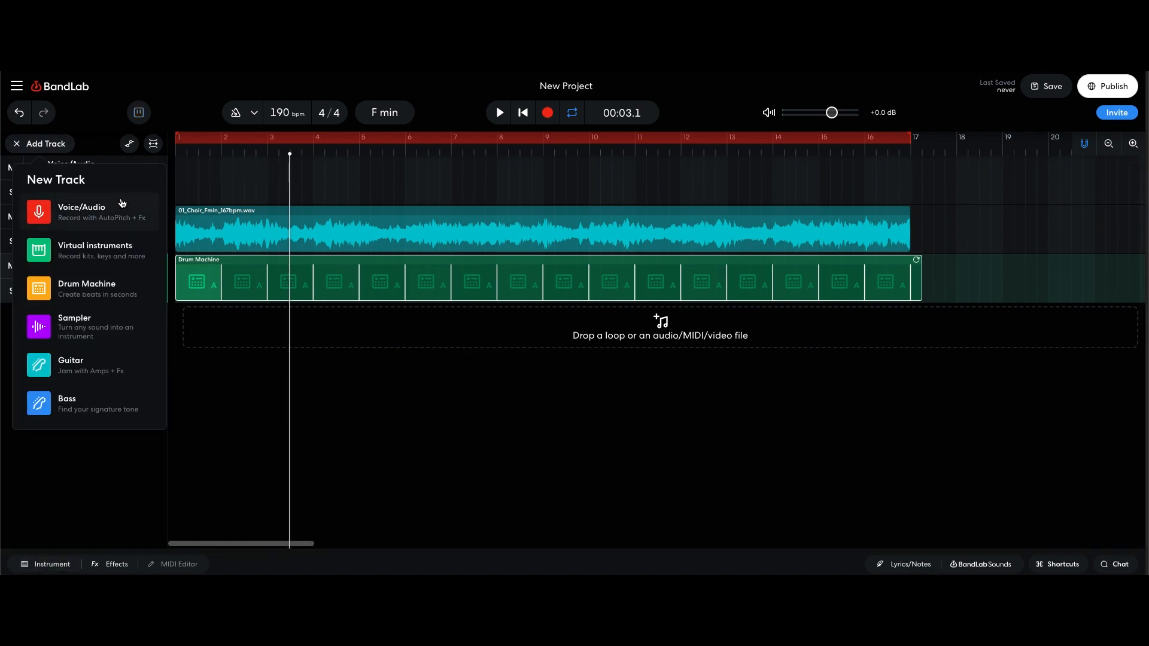
click(93, 252)
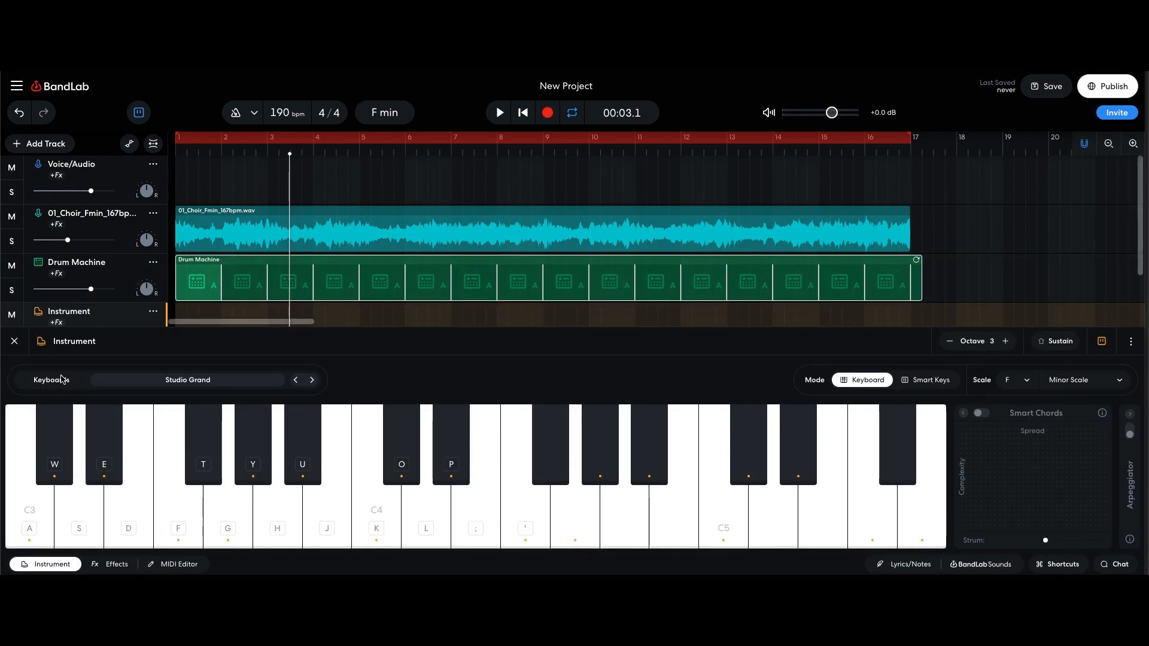
click(129, 382)
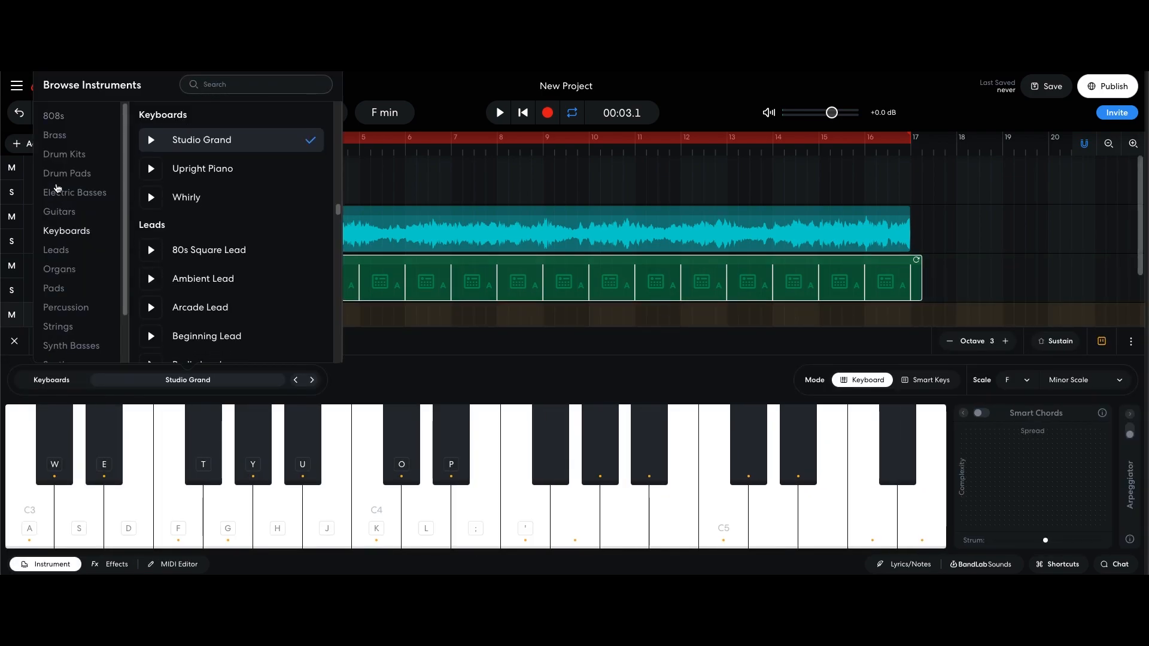
Step: Browse the Drum Kits category and preview kits such as Compton, Funk, Hip Hop, LoFi, Natty, Raw and Soul
click(73, 155)
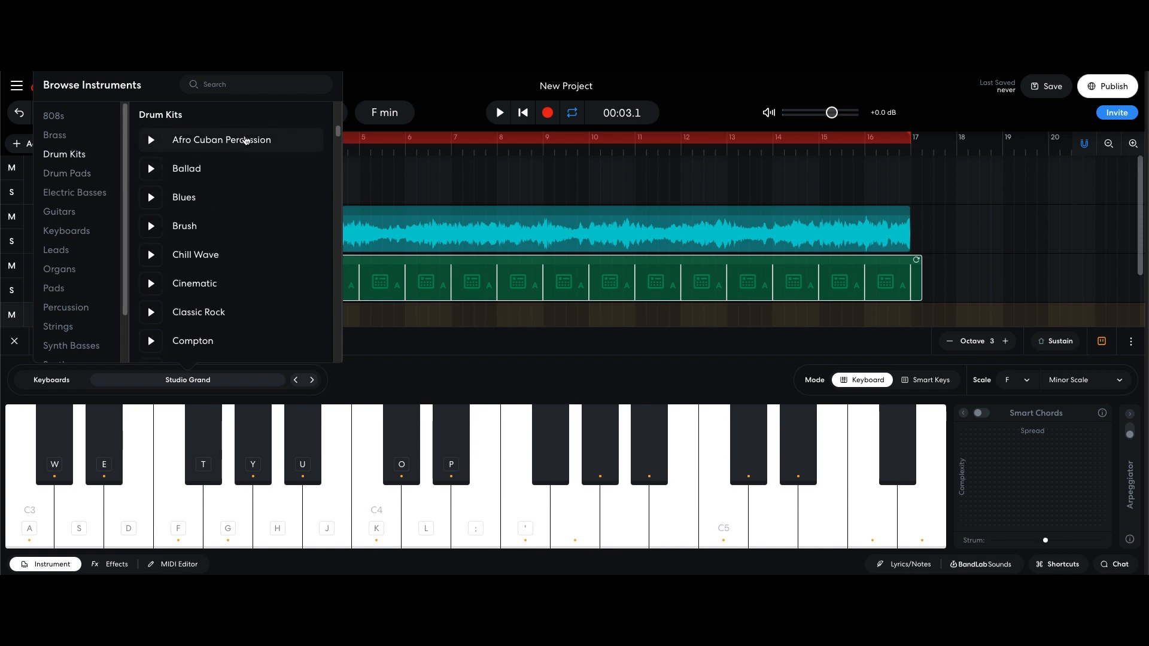
scroll(235, 231, down, 2)
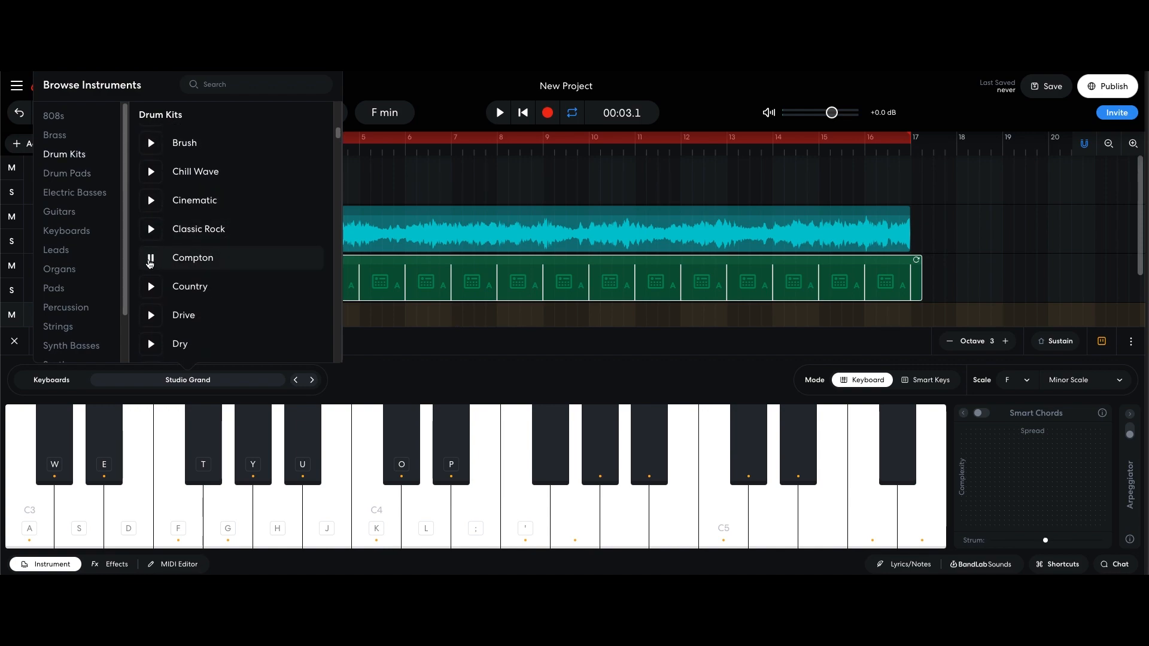
scroll(153, 225, down, 4)
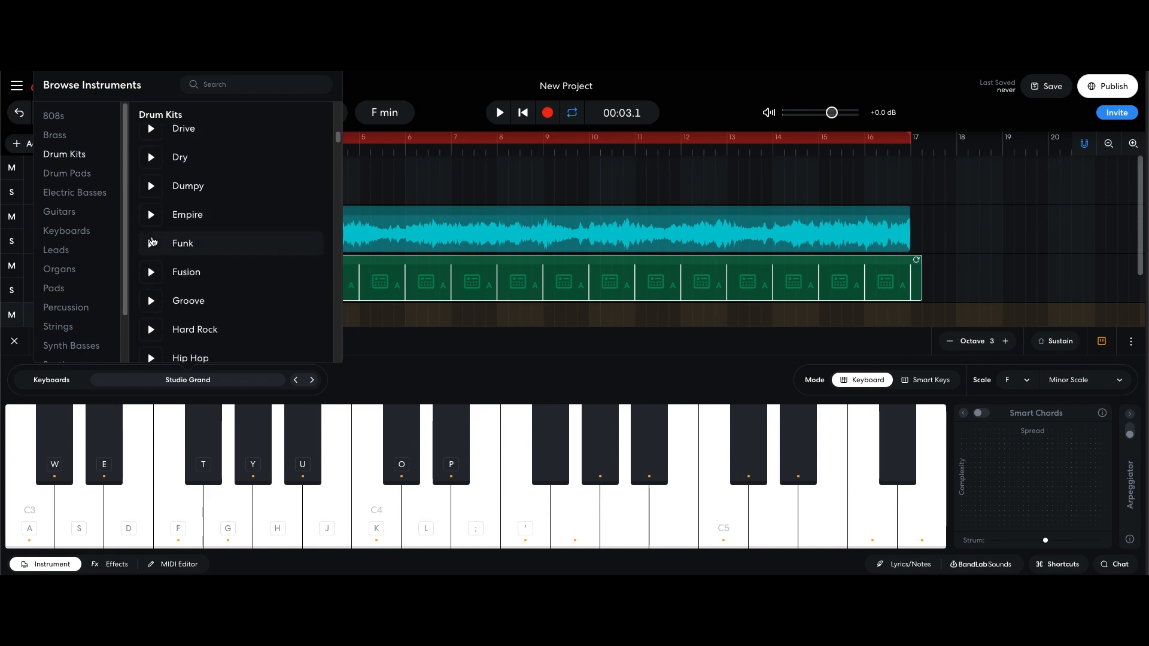
click(152, 242)
scroll(151, 253, down, 2)
scroll(151, 267, down, 2)
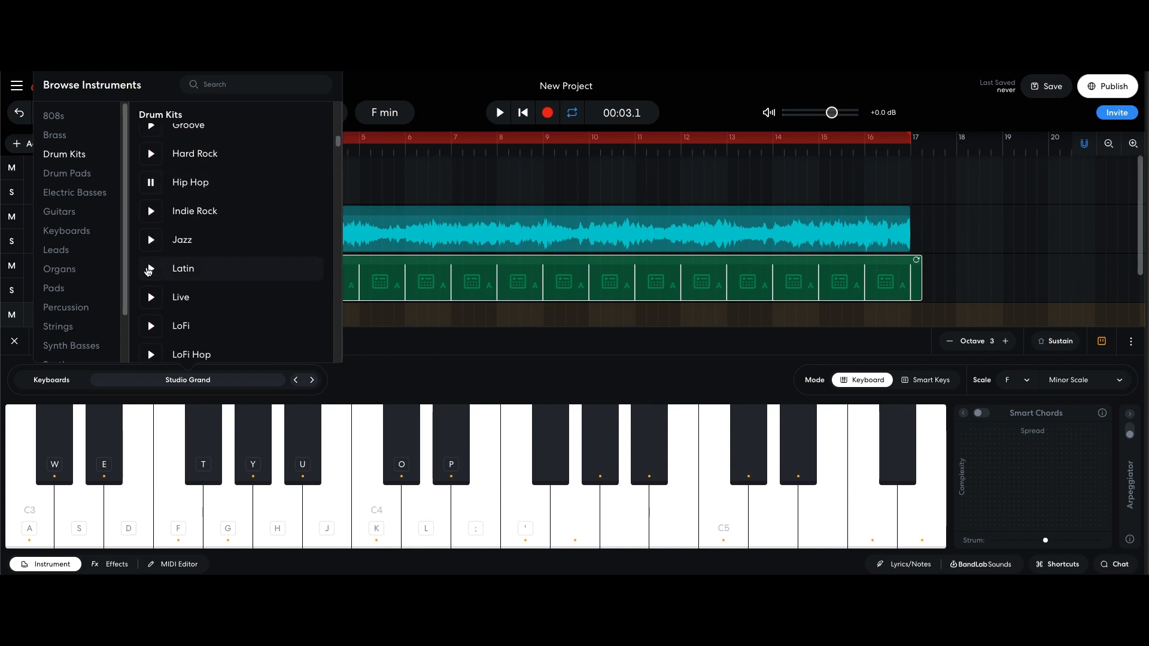
scroll(153, 258, down, 2)
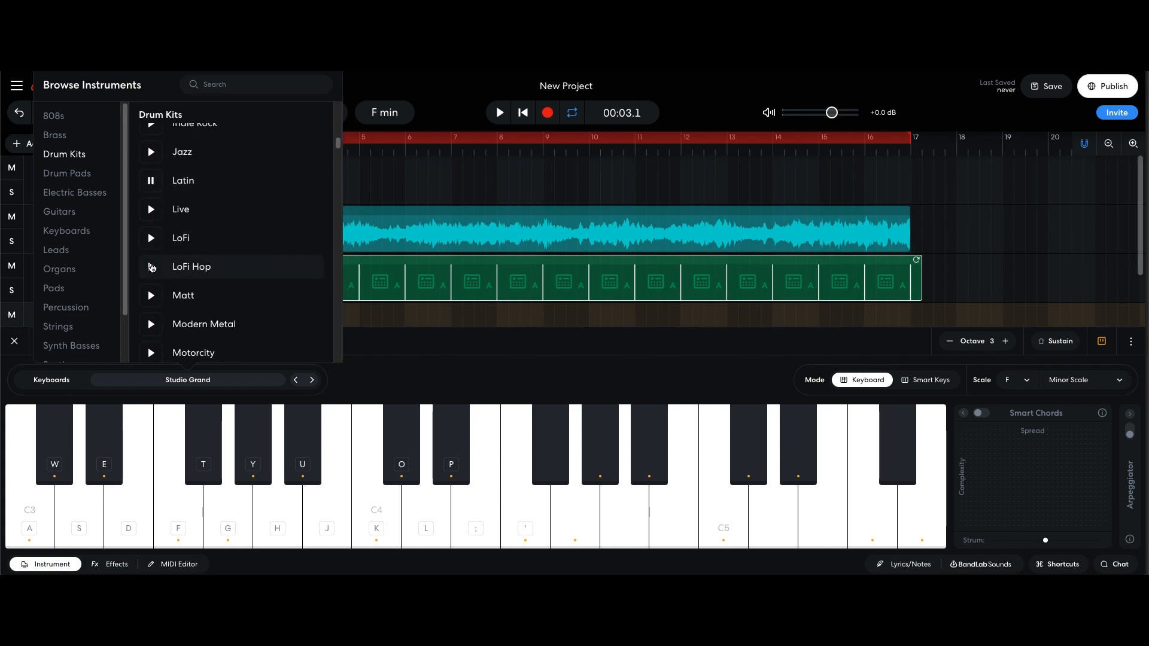
scroll(152, 267, down, 4)
scroll(155, 248, up, 2)
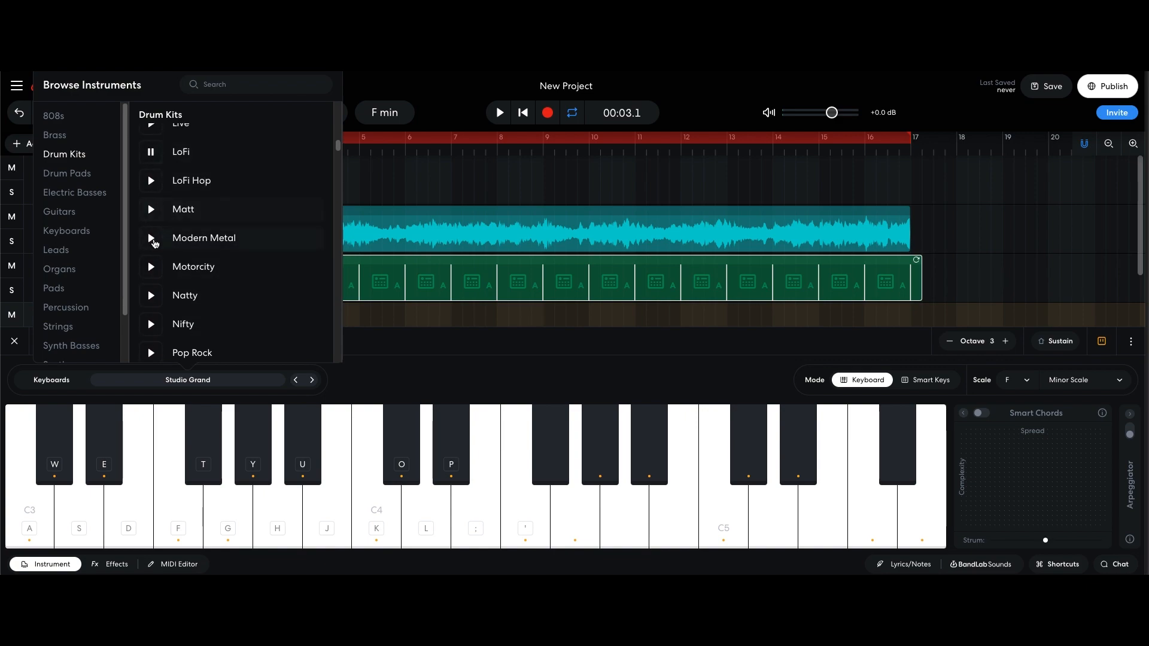
scroll(153, 267, down, 1)
scroll(153, 281, down, 2)
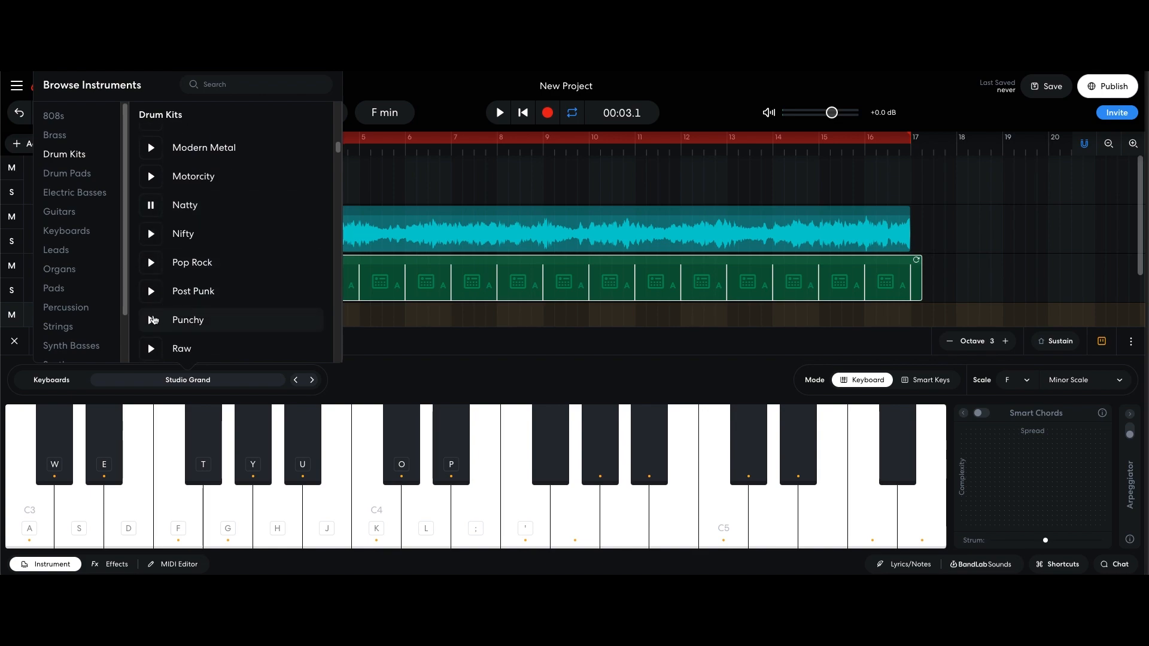
scroll(191, 277, down, 3)
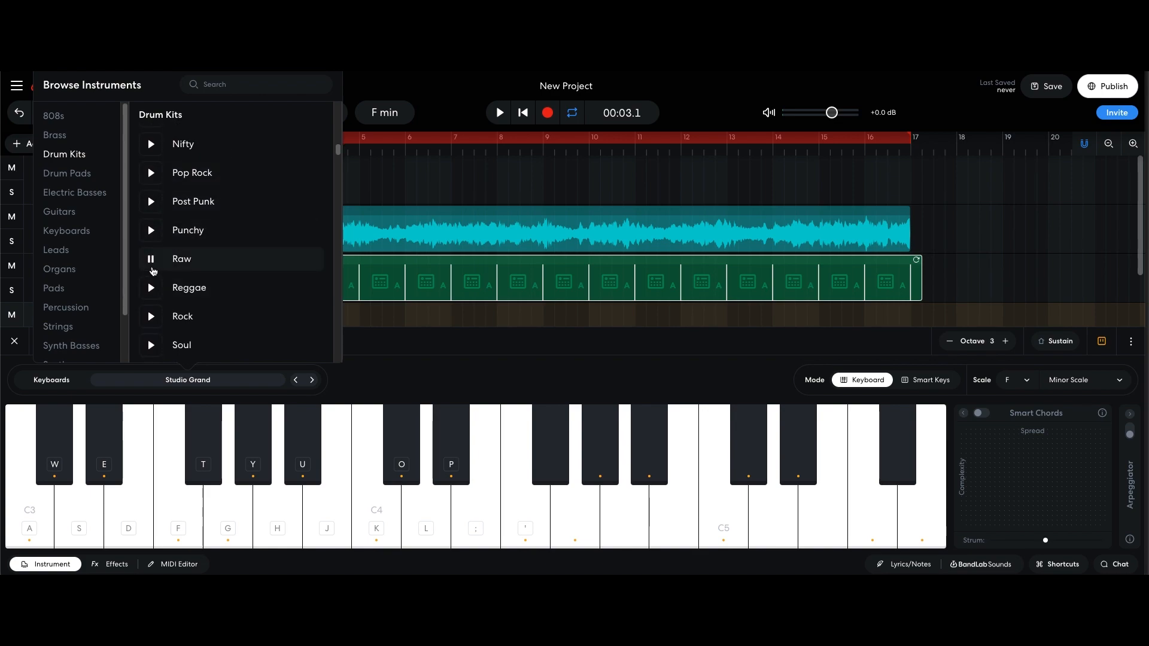
scroll(191, 272, down, 6)
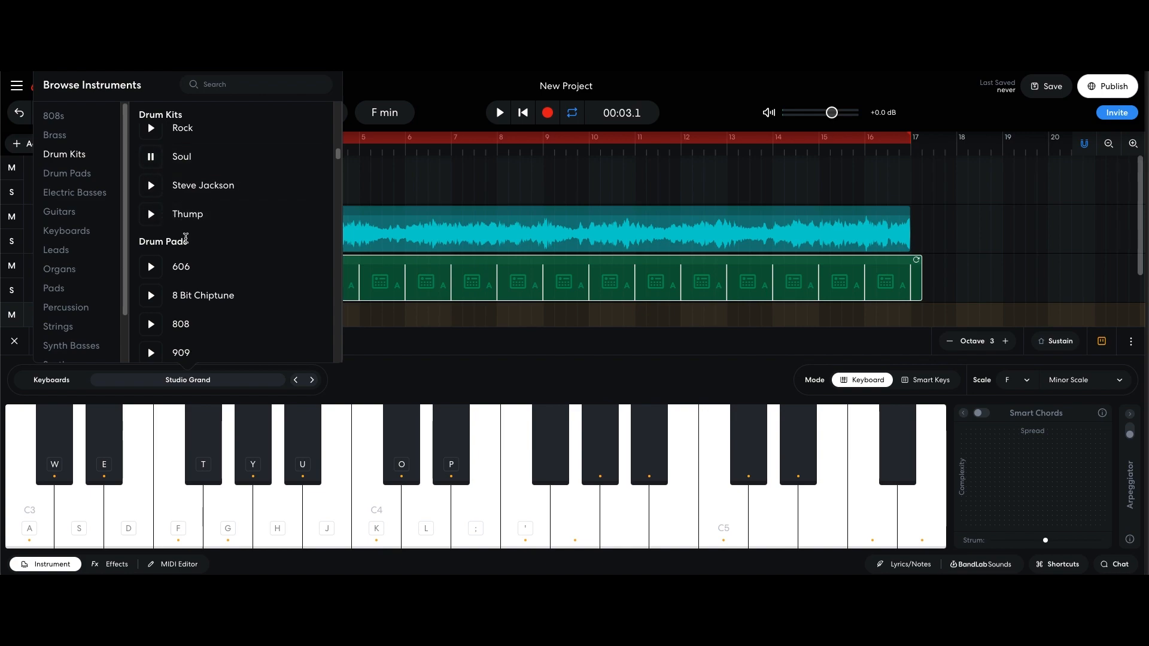
Step: Preview the 808 drum pads, assign the Boom Bap drum pads to the new track, and close the instrument browser
click(149, 325)
scroll(156, 299, down, 6)
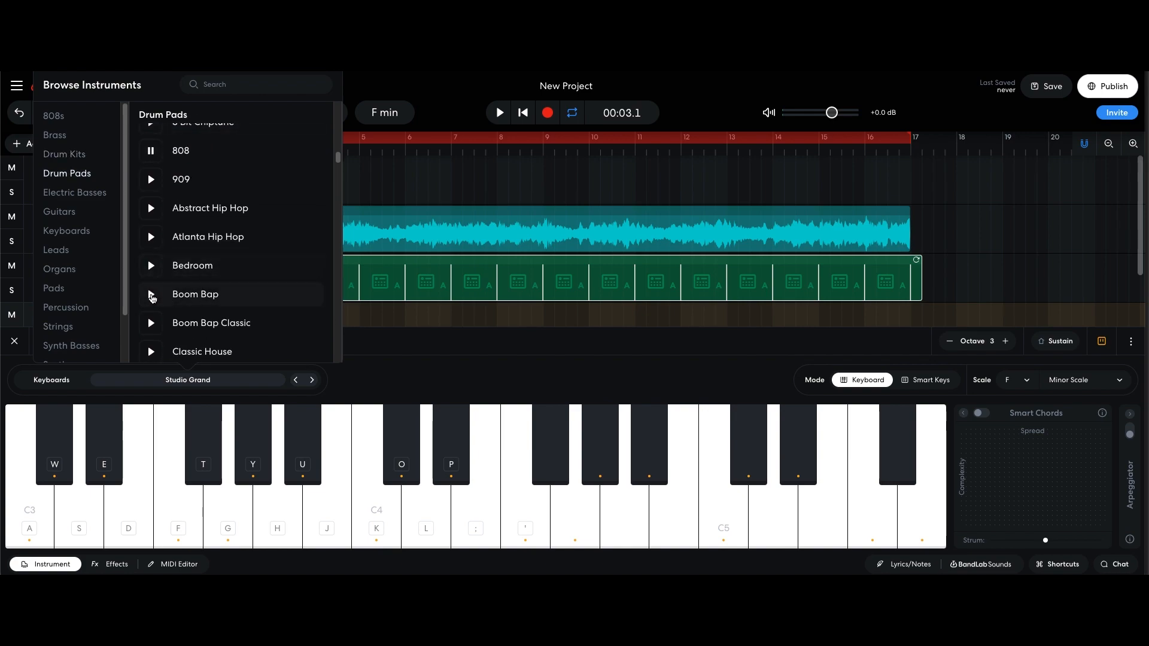
double_click(203, 295)
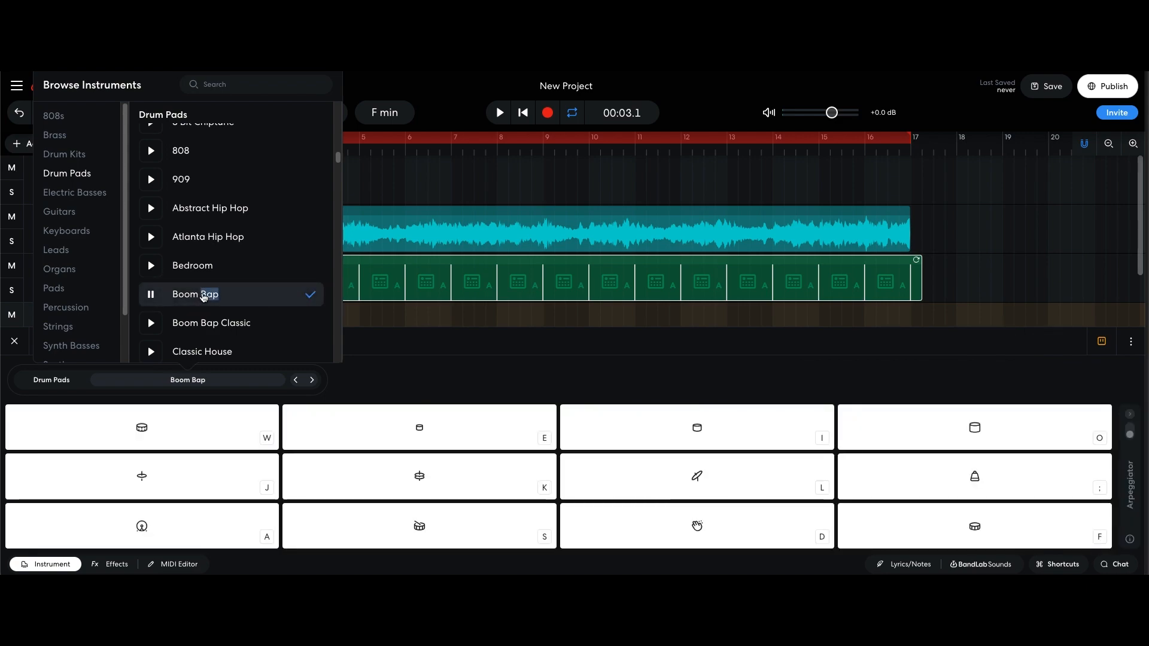
click(520, 342)
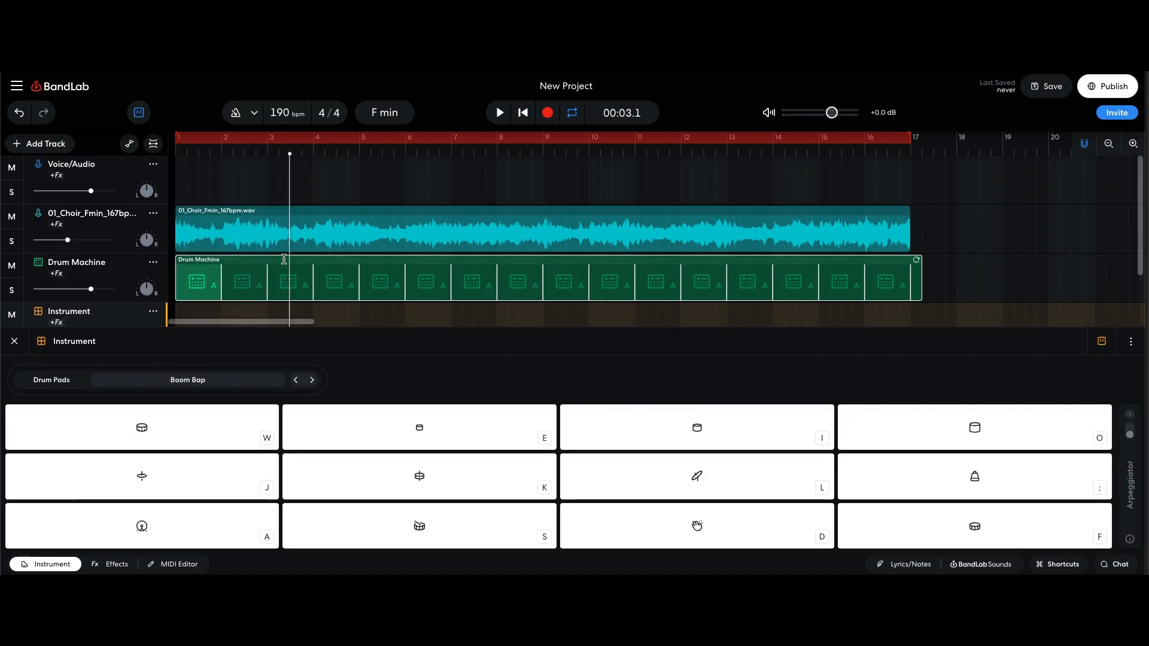
Step: Create a region at bar 1 on the Boom Bap instrument track and lengthen it to four bars
scroll(280, 261, down, 1)
right_click(188, 279)
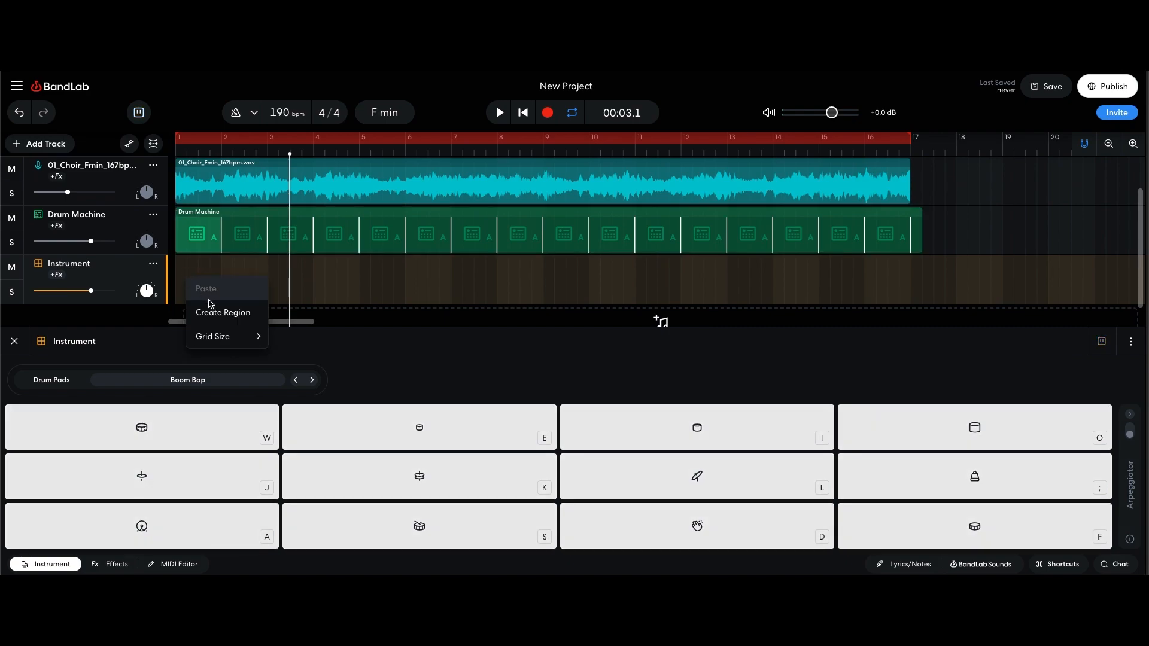
click(220, 311)
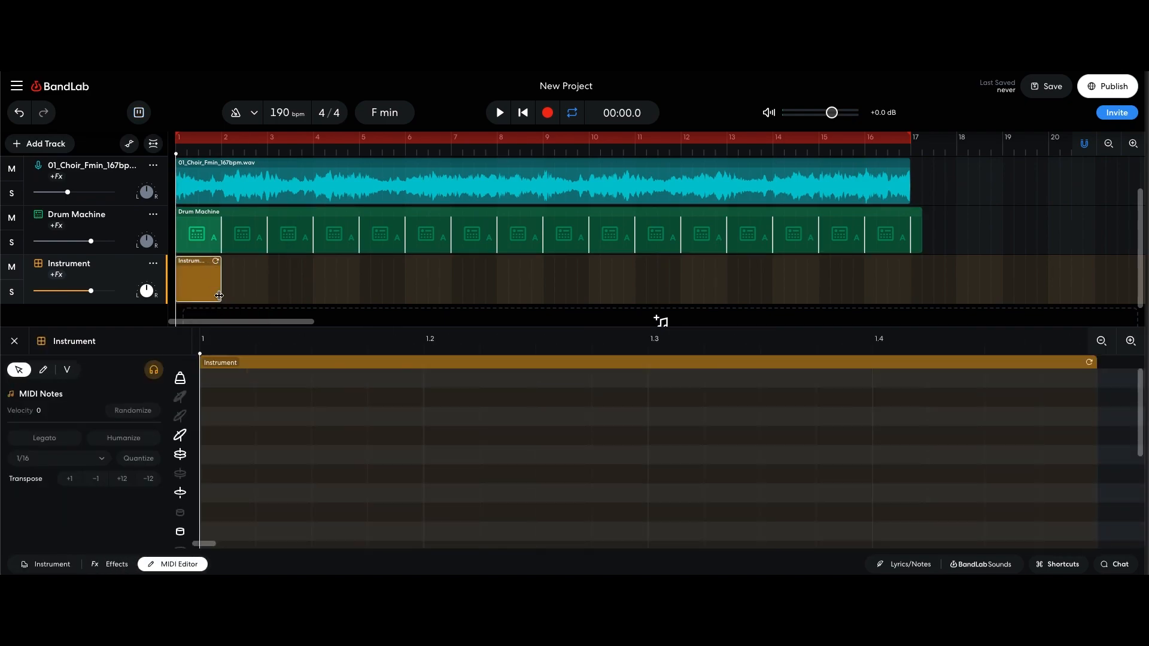
drag(220, 296, 360, 295)
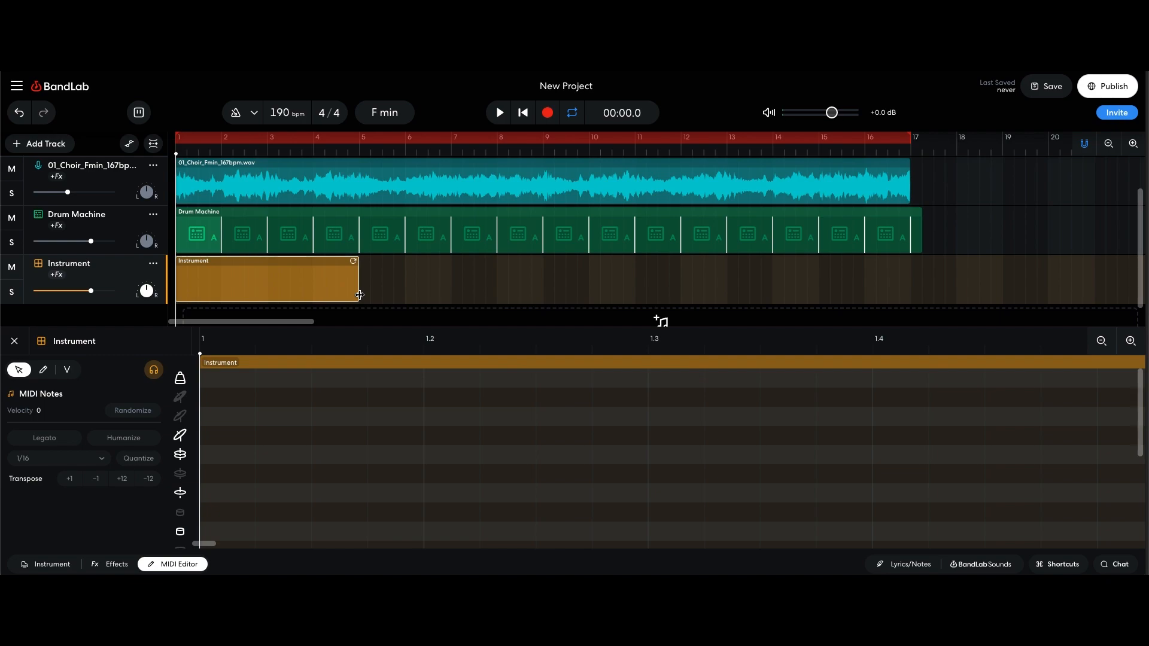
Step: Place two sixteenth-note kicks in bar 1, one on beat 1 and one halfway between beats 2 and 3
scroll(231, 528, down, 2)
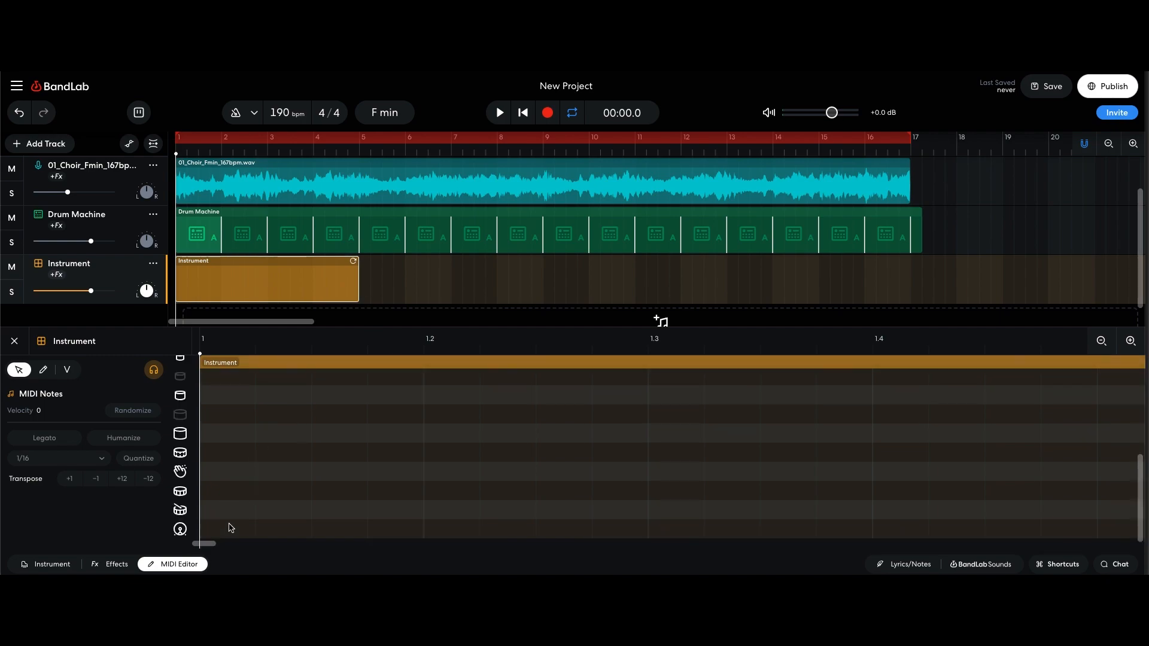
double_click(221, 533)
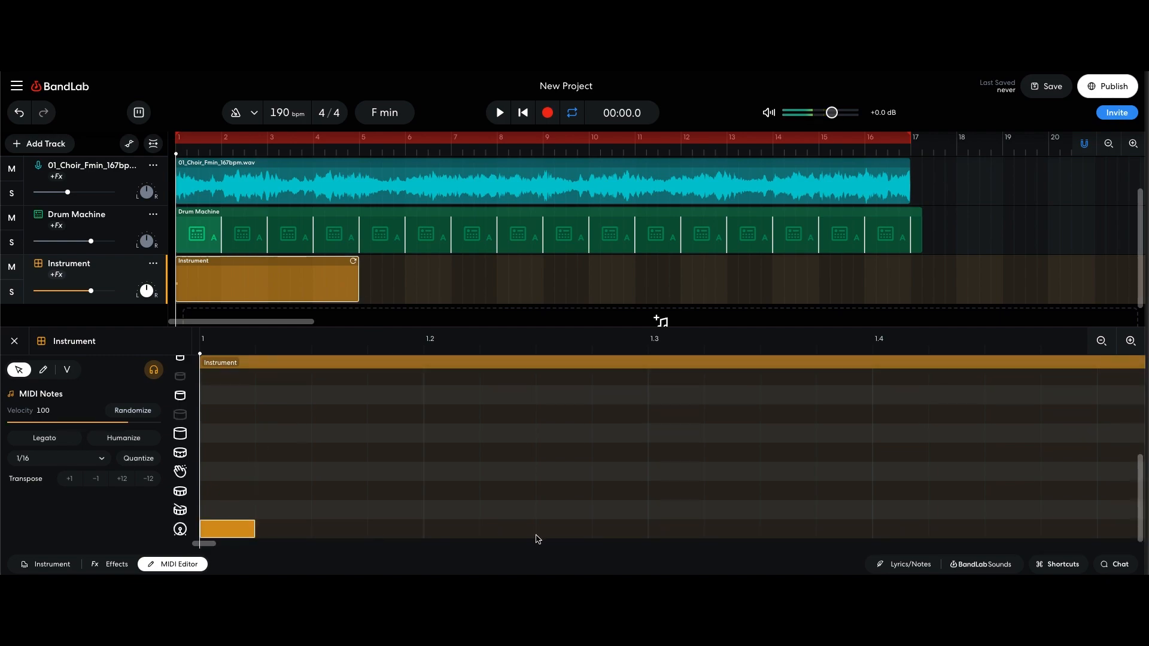
double_click(551, 534)
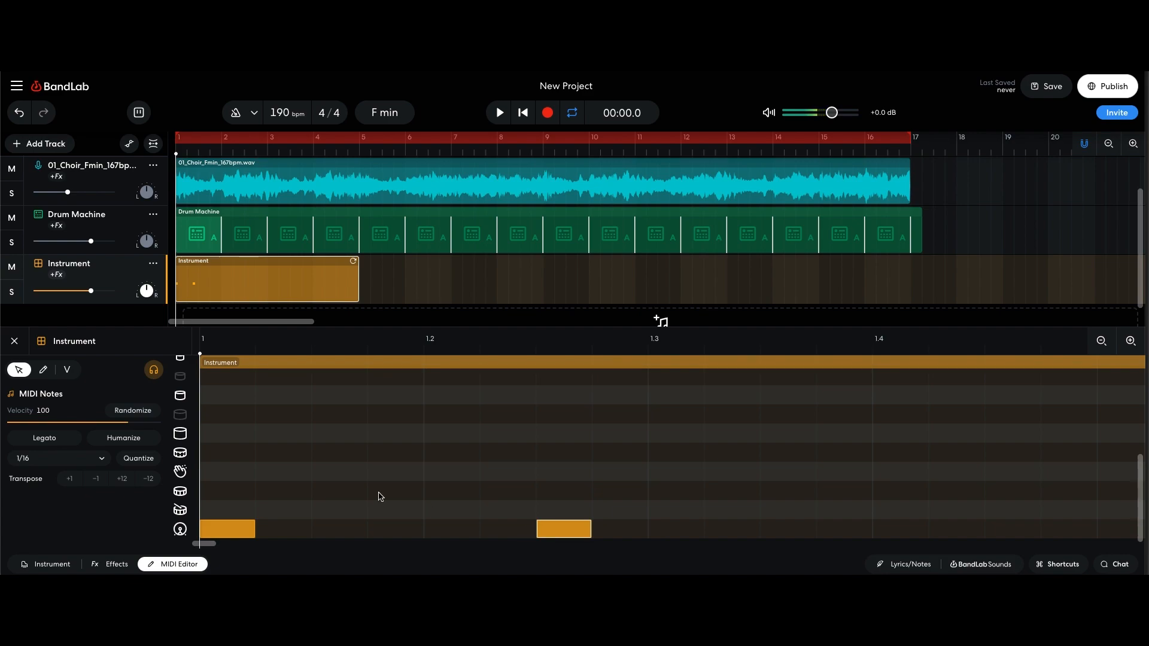
Step: Loop the four-bar instrument region out to bar 18
click(1103, 344)
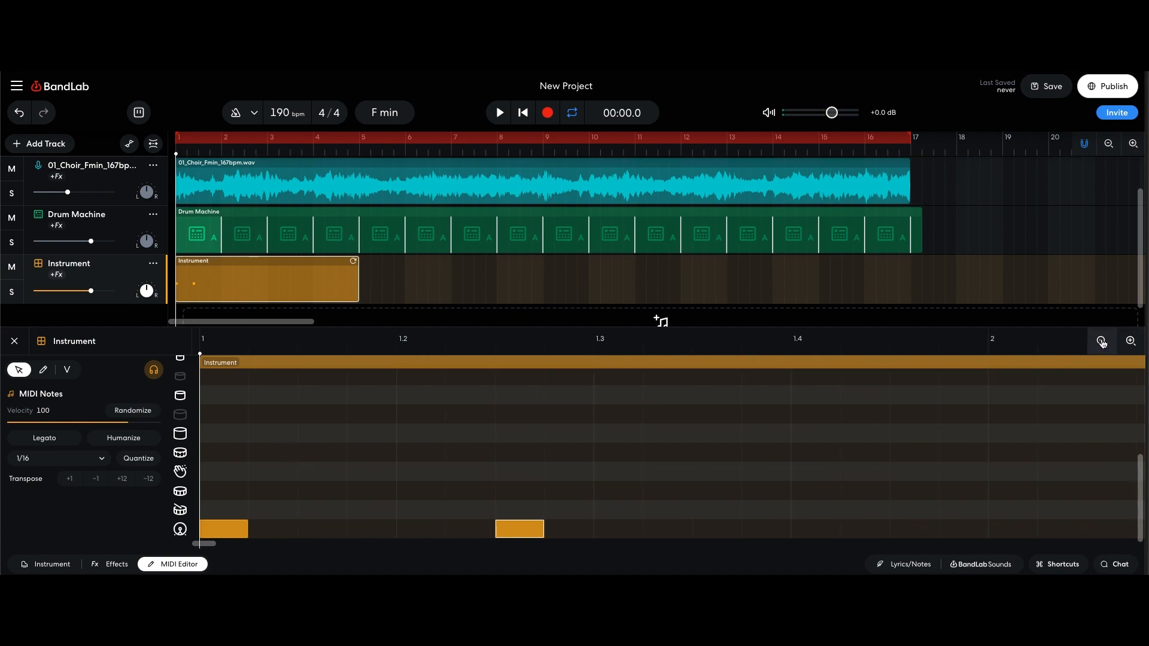
click(1101, 341)
click(1101, 341)
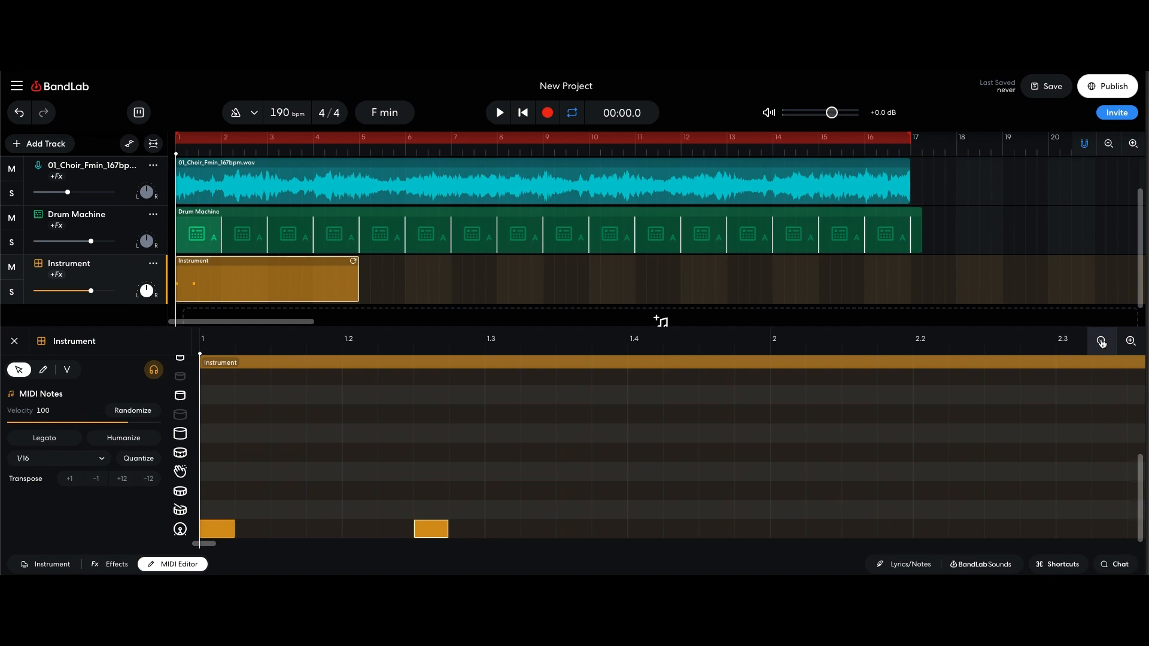
click(1101, 341)
click(1101, 341)
click(1101, 341)
click(1101, 341)
click(1102, 341)
click(1102, 341)
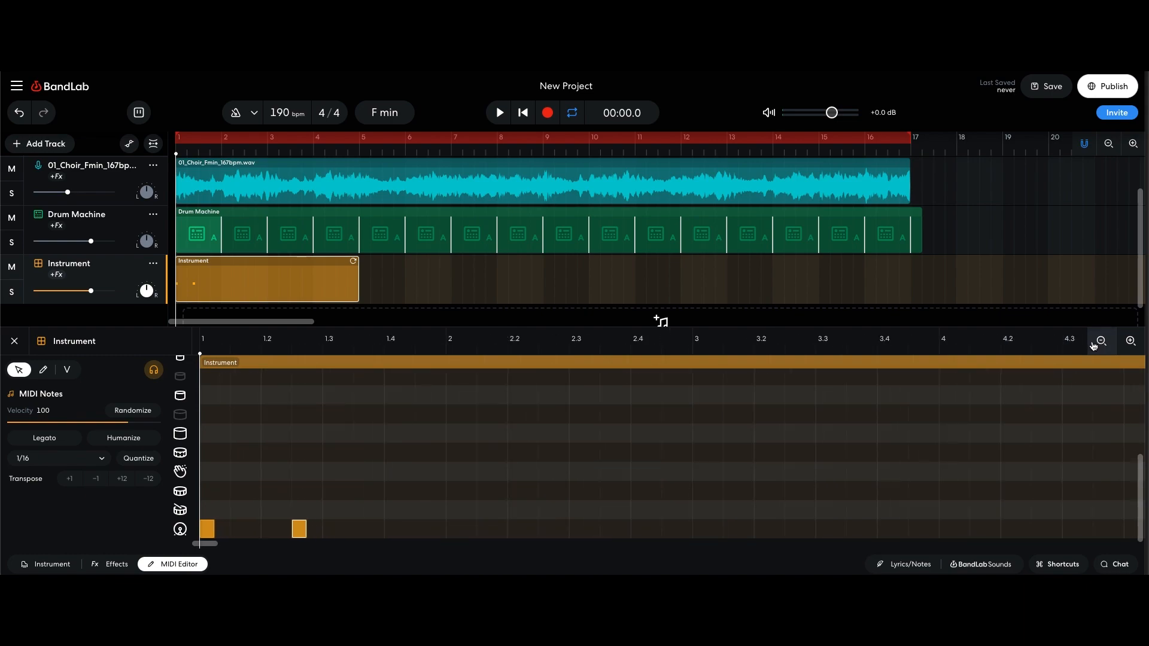
click(1101, 341)
drag(353, 261, 949, 261)
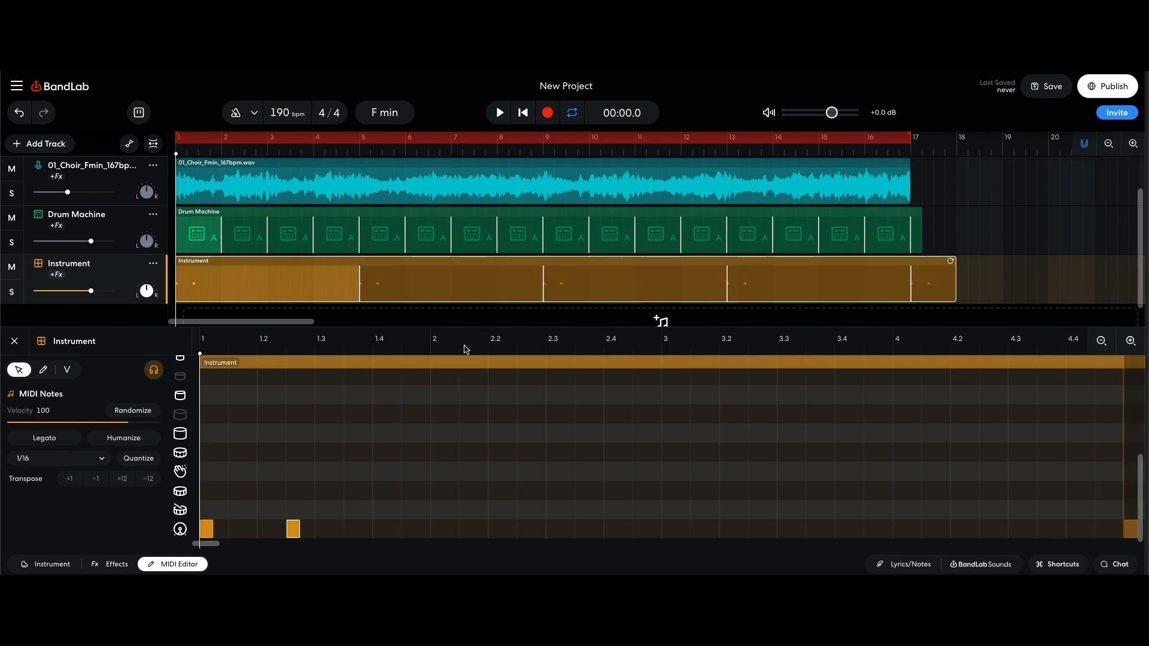
Step: Add a longer, eighth-note kick on beat 4 of bar 1 and play the project from the start
drag(377, 531, 404, 530)
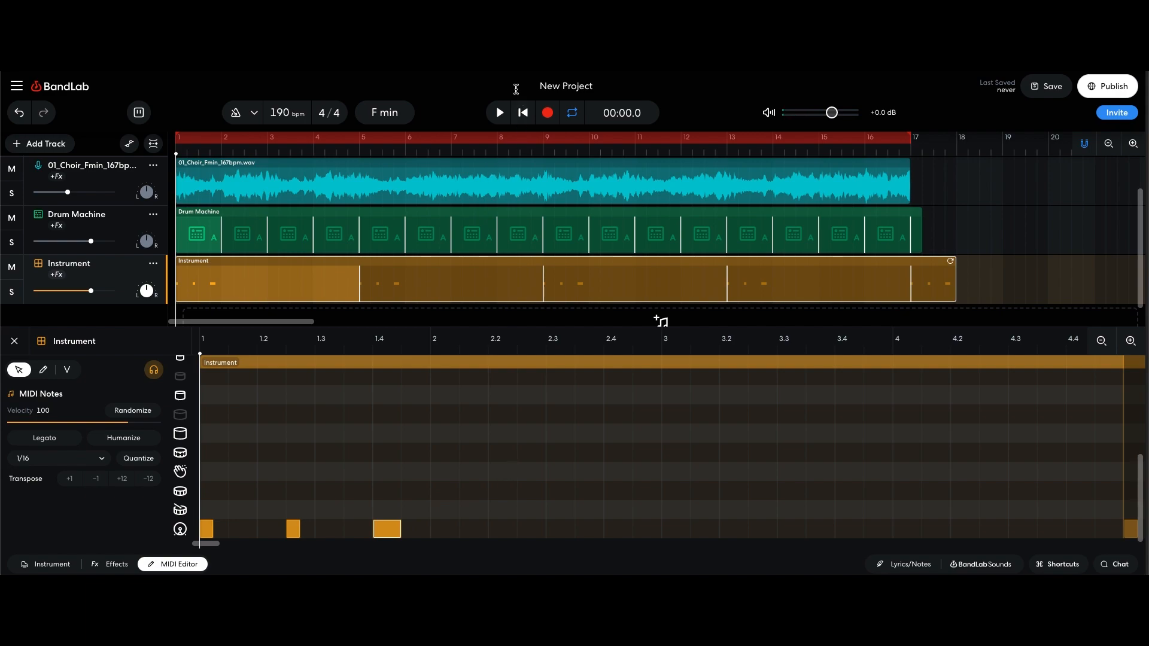
click(500, 113)
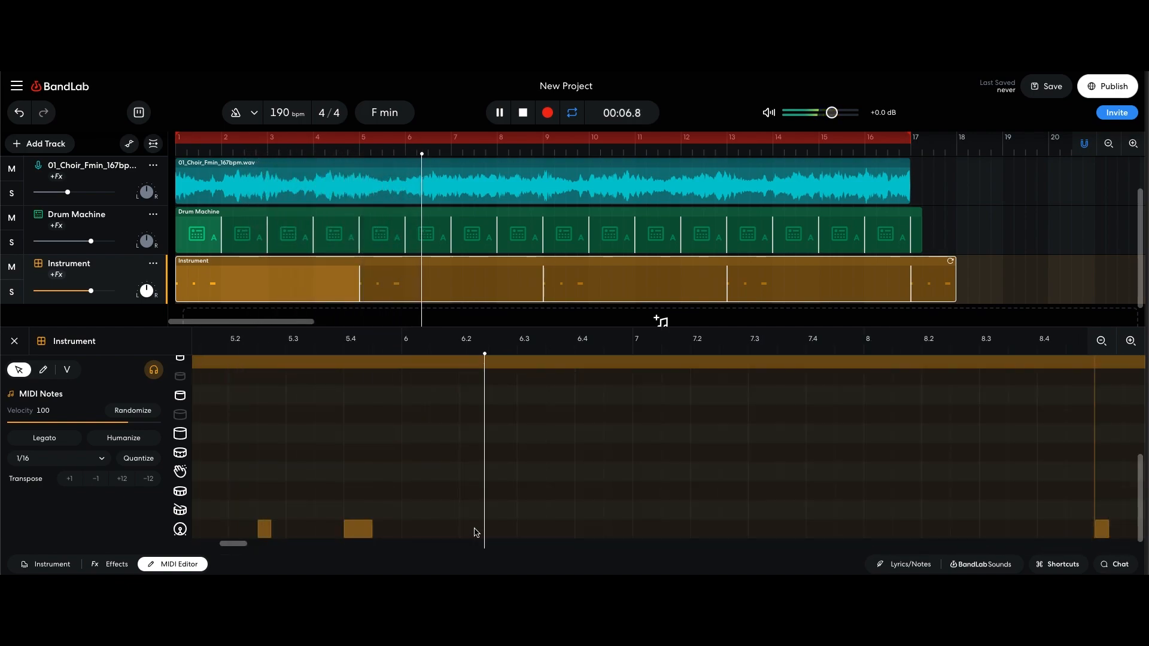
Step: During playback, add quarter-note kicks on beats 1 and 2 of bar 3 and on beat 4 of bar 4
double_click(328, 287)
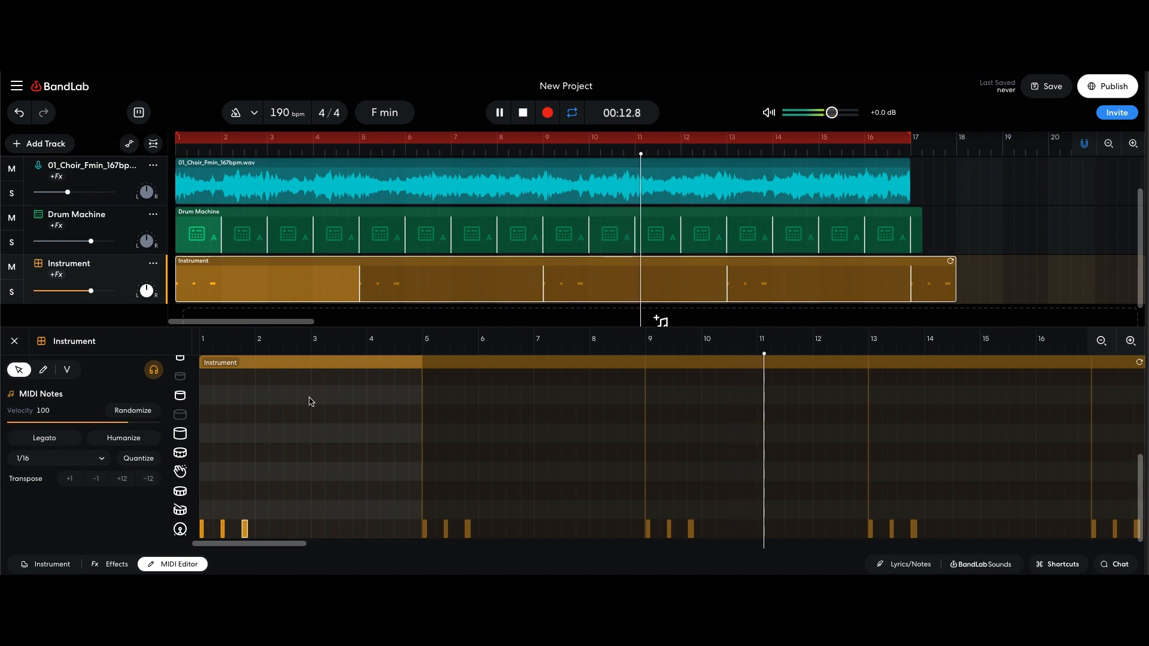
double_click(317, 535)
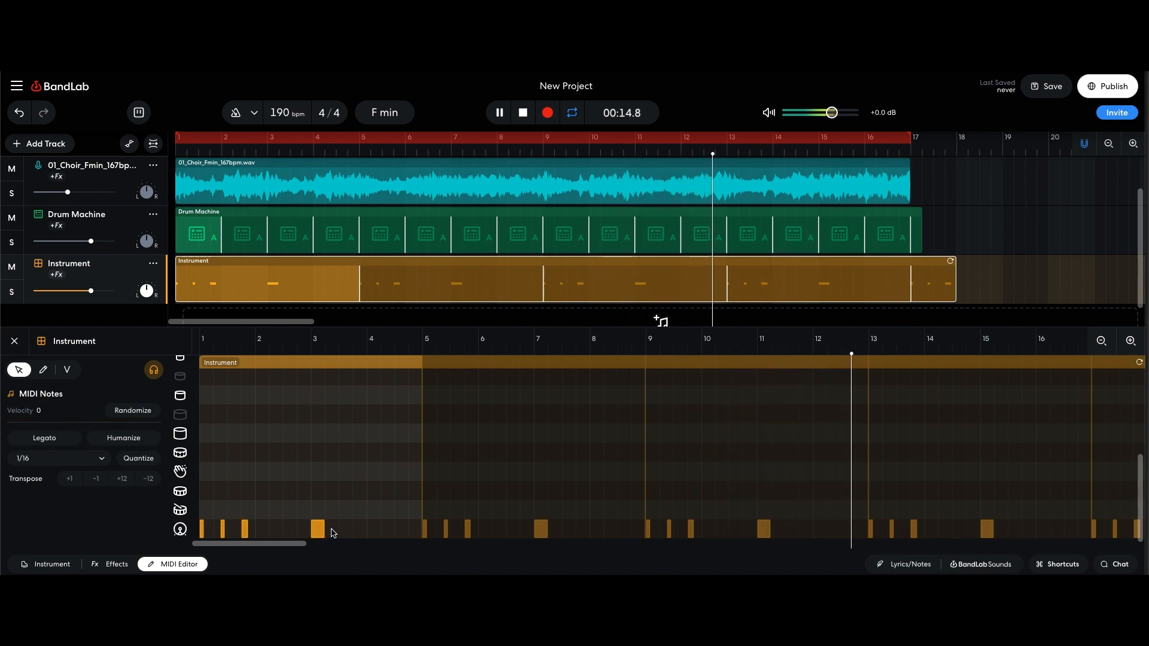
double_click(332, 533)
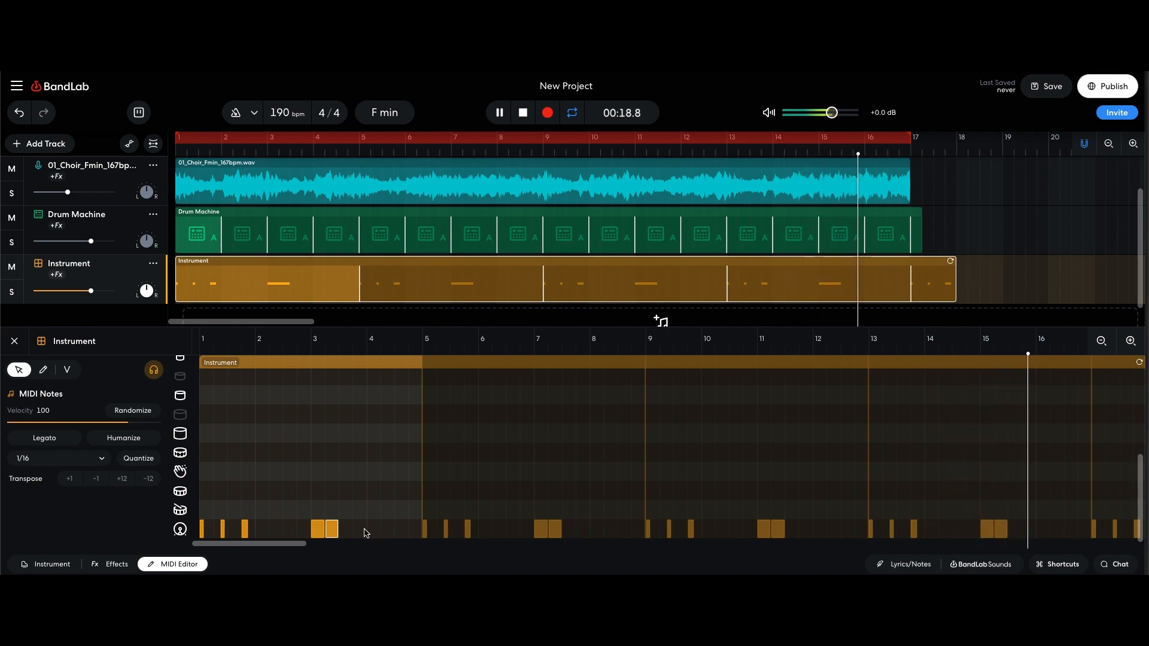
double_click(401, 530)
double_click(415, 529)
double_click(402, 530)
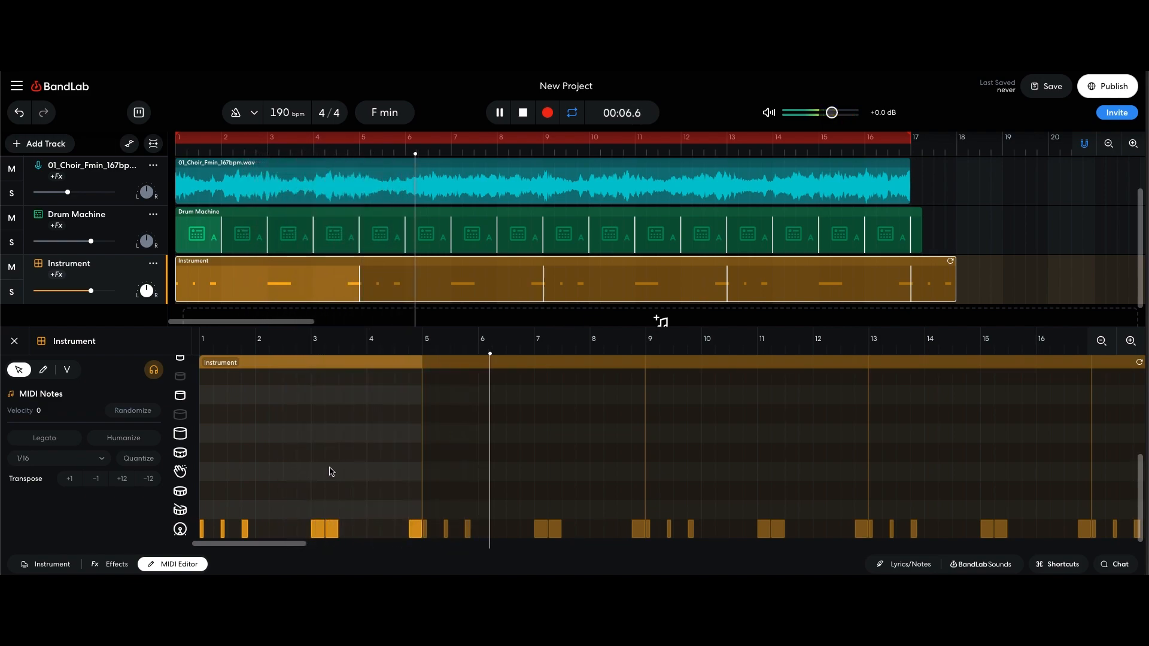
Step: Add a virtual instrument track and load the 808 kit from Drum Pads on it
click(16, 342)
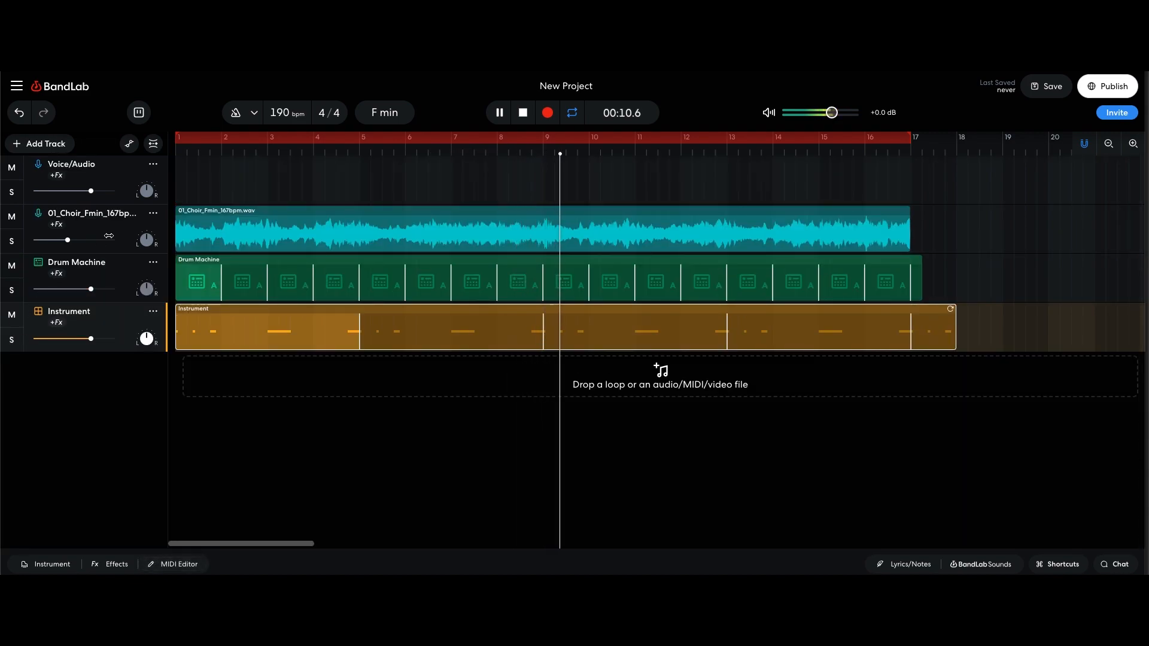
click(47, 145)
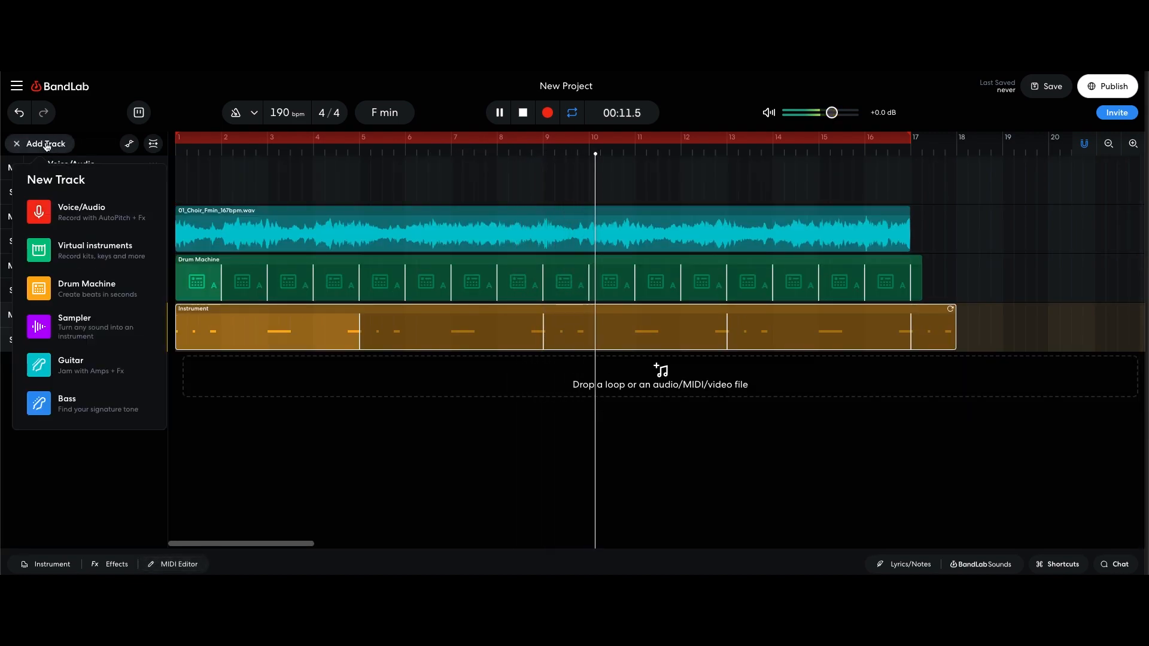
click(85, 256)
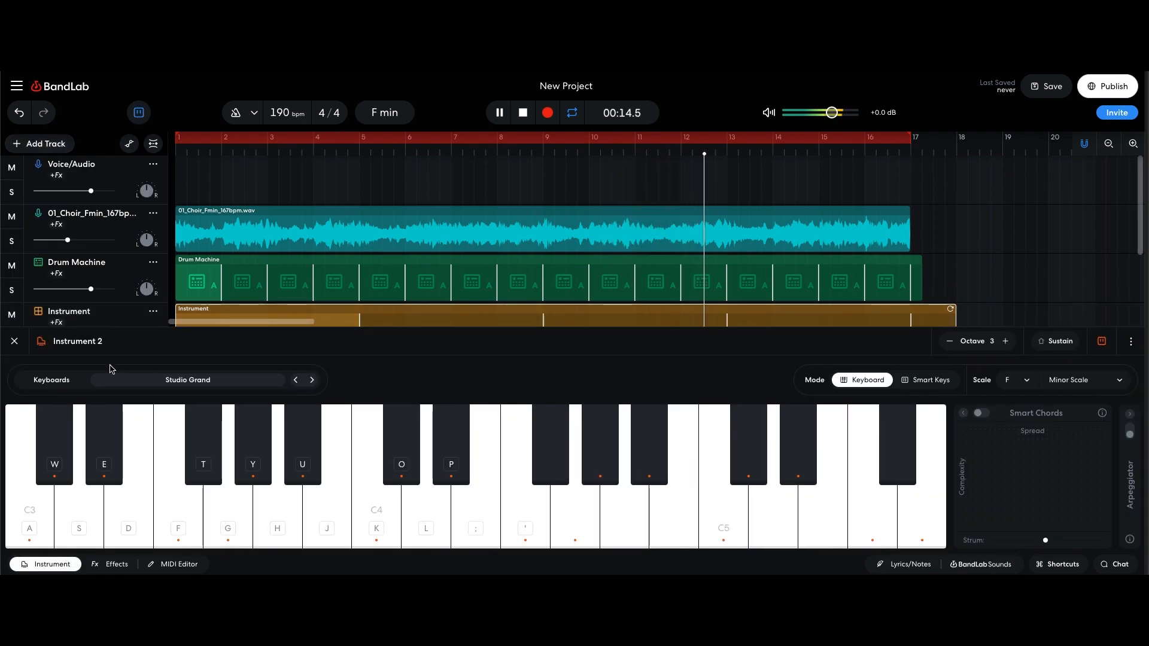
click(64, 382)
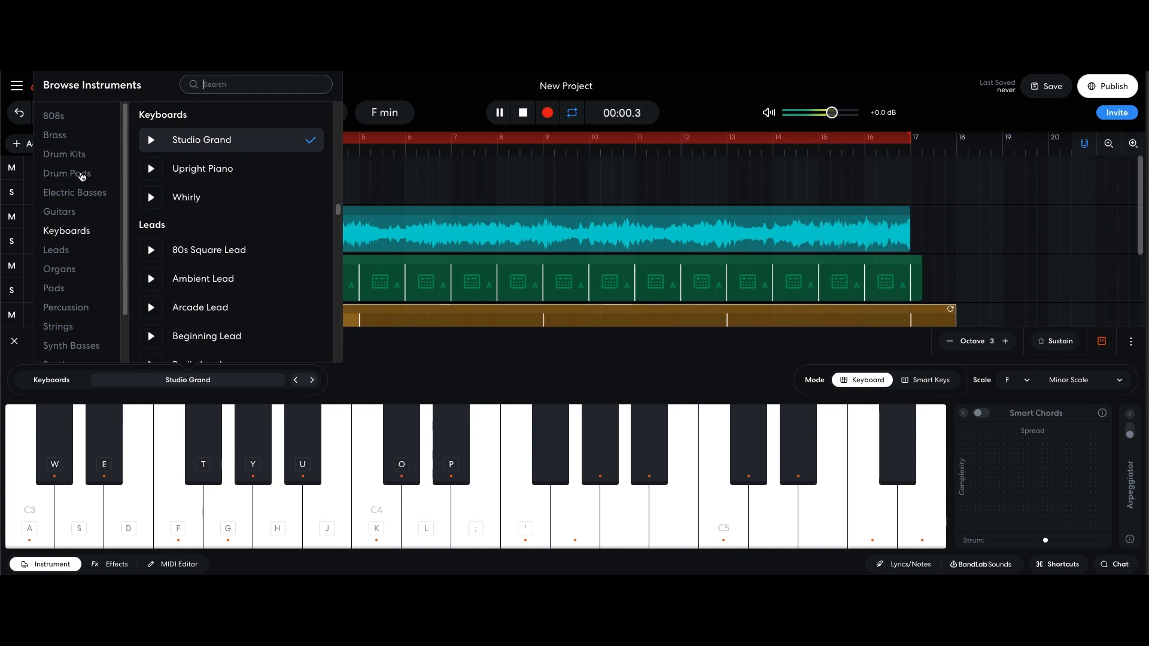
click(81, 174)
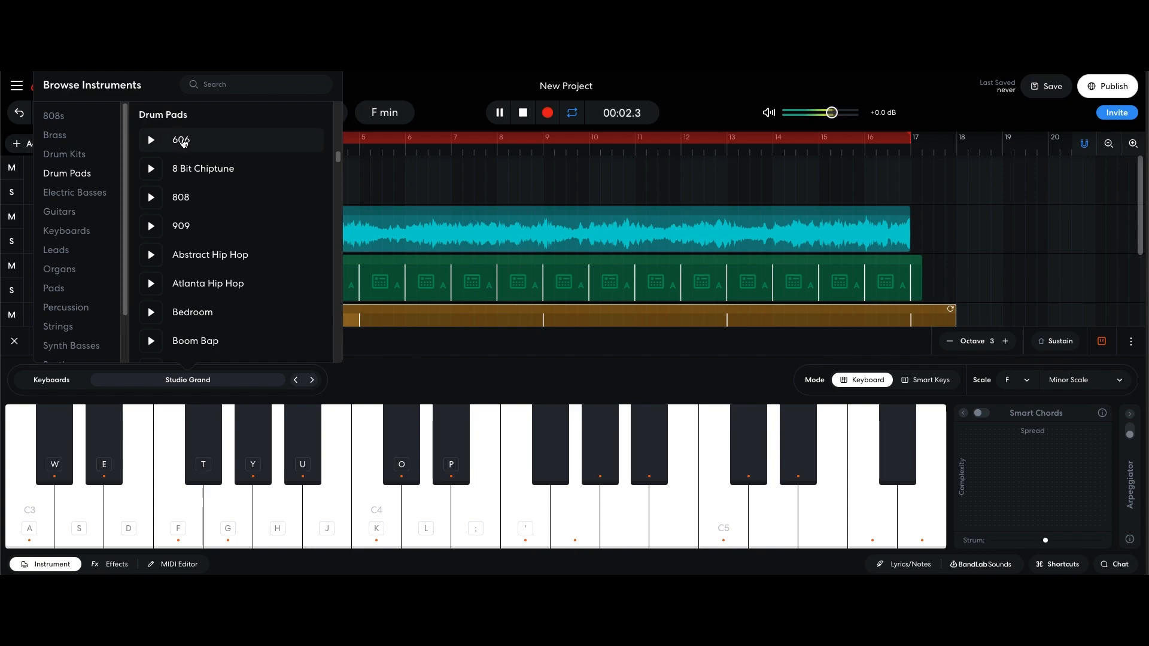
click(186, 198)
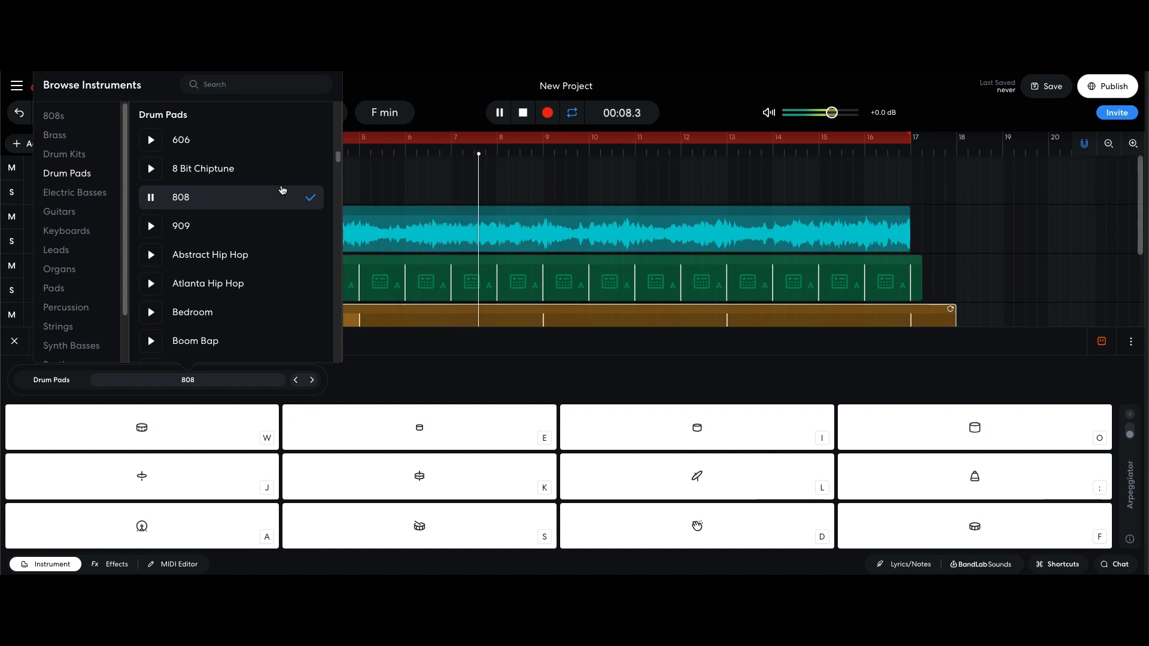
click(371, 187)
Step: Create a region at bar 1 of the Instrument 2 track, lengthen it to two bars and open it for MIDI editing
scroll(301, 252, down, 3)
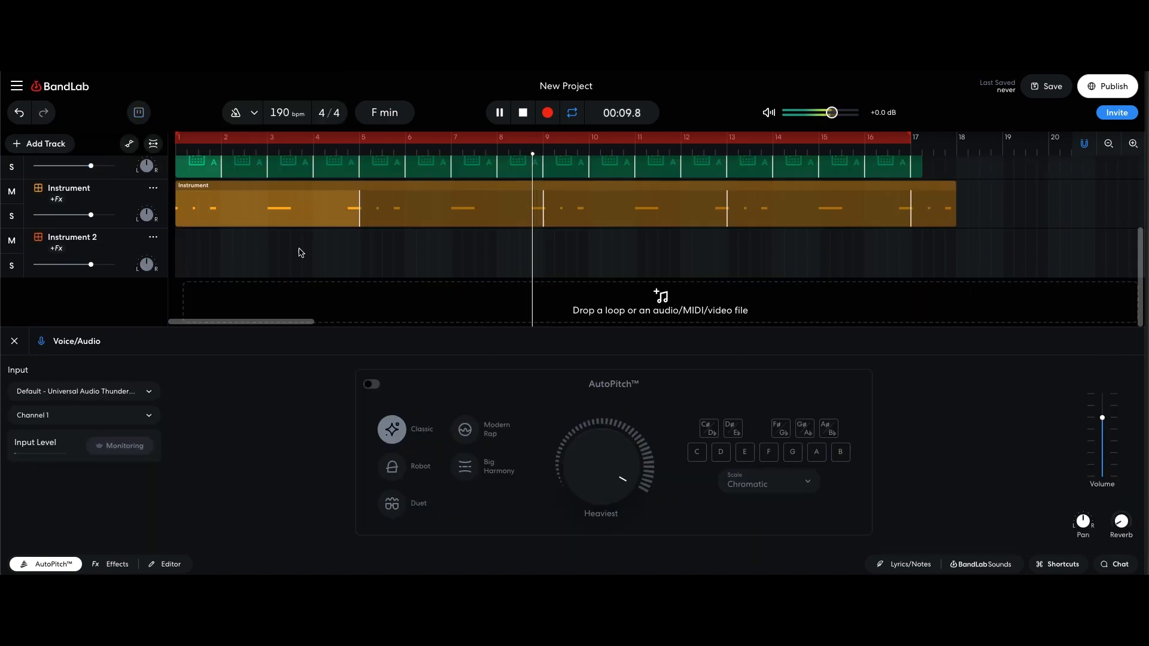
right_click(189, 248)
click(211, 271)
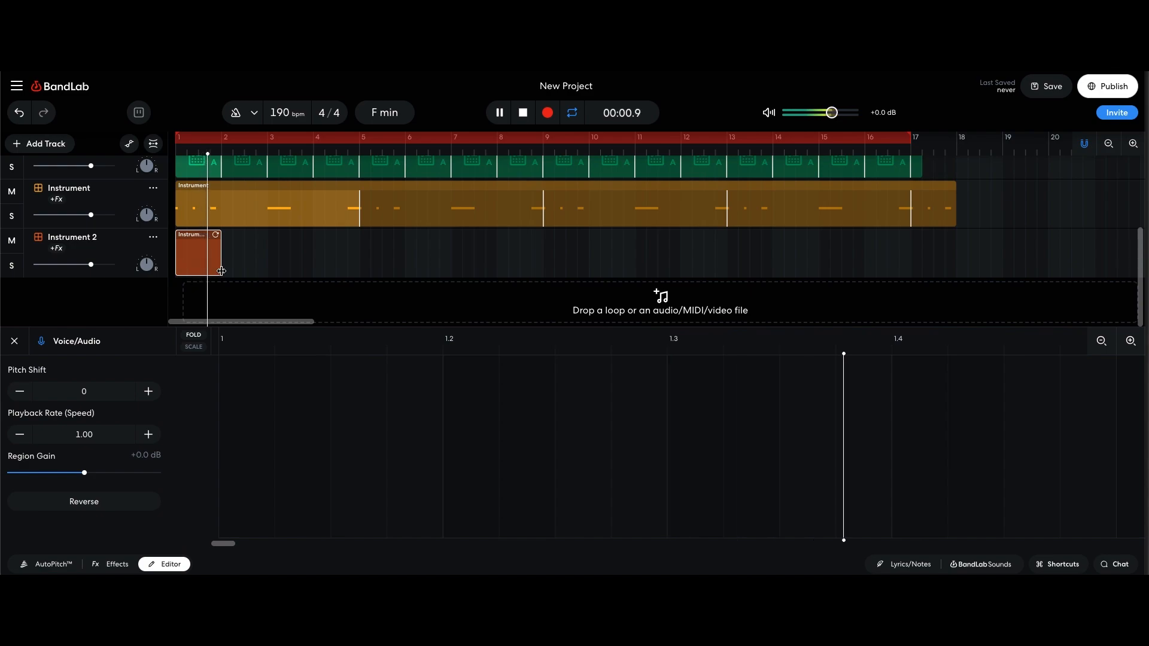
key(space)
drag(221, 269, 267, 269)
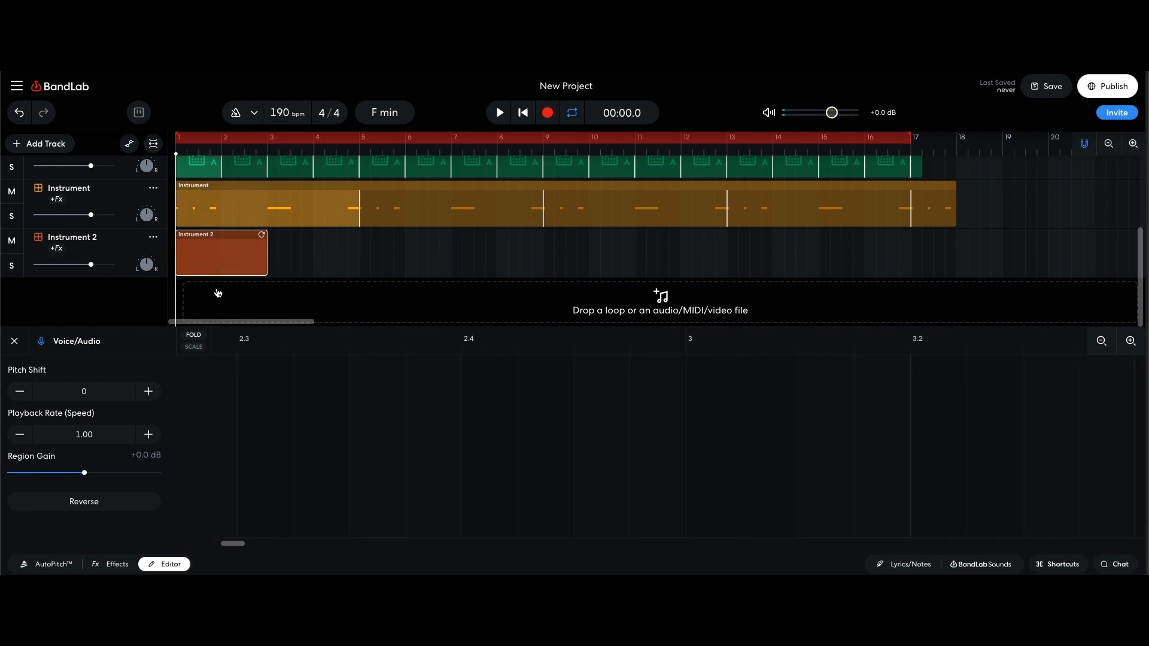
click(219, 249)
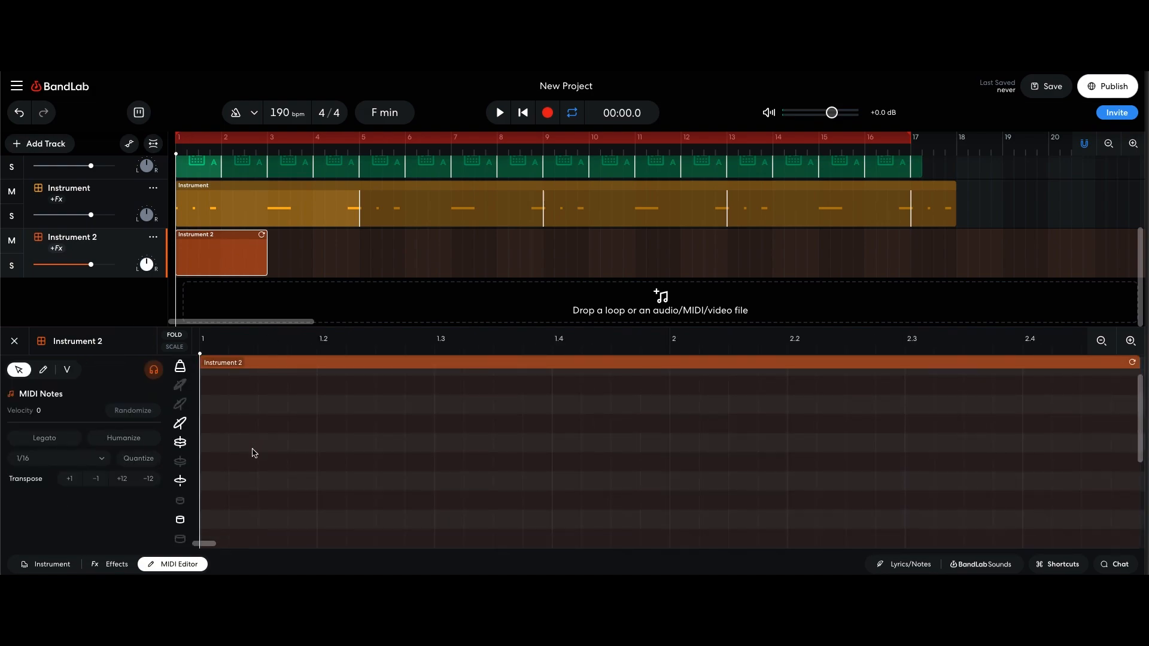
Step: Place sixteenth-long hi-hat notes on every eighth of bar 1 in the Instrument 2 region
scroll(236, 458, up, 3)
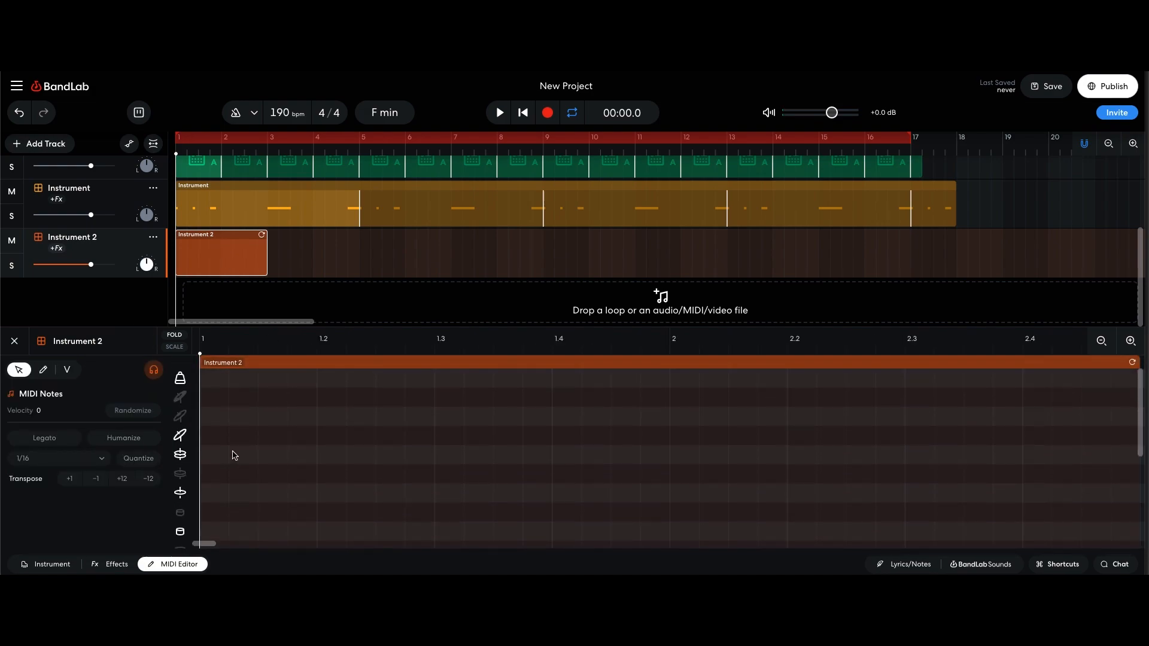
click(207, 491)
click(272, 491)
click(314, 491)
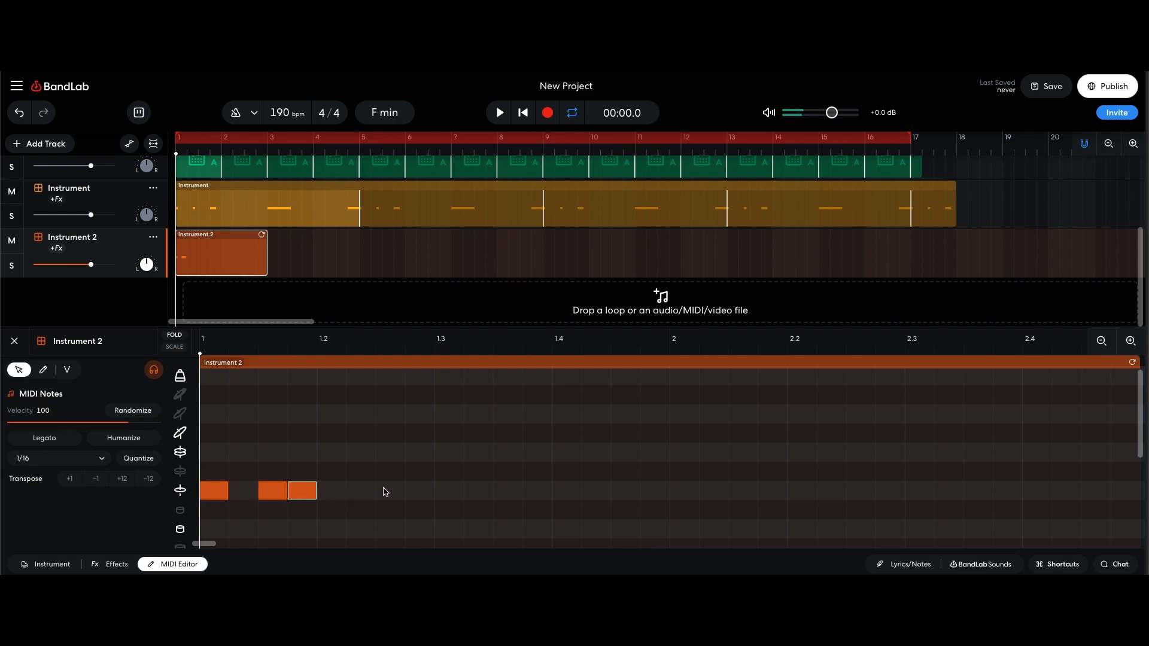
drag(305, 494, 333, 493)
click(390, 492)
click(442, 494)
click(506, 494)
click(564, 493)
click(620, 494)
Step: Continue the hi-hat pattern through bar 2 with a sixteenth-long note on every eighth
click(675, 494)
click(742, 493)
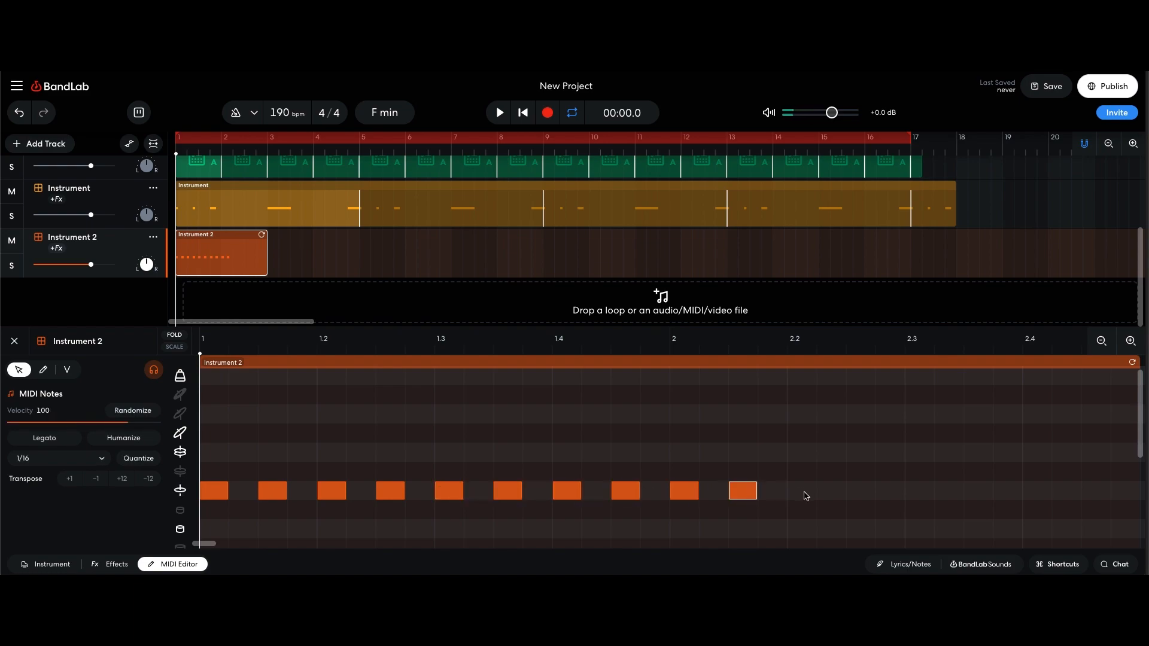
click(803, 494)
click(854, 494)
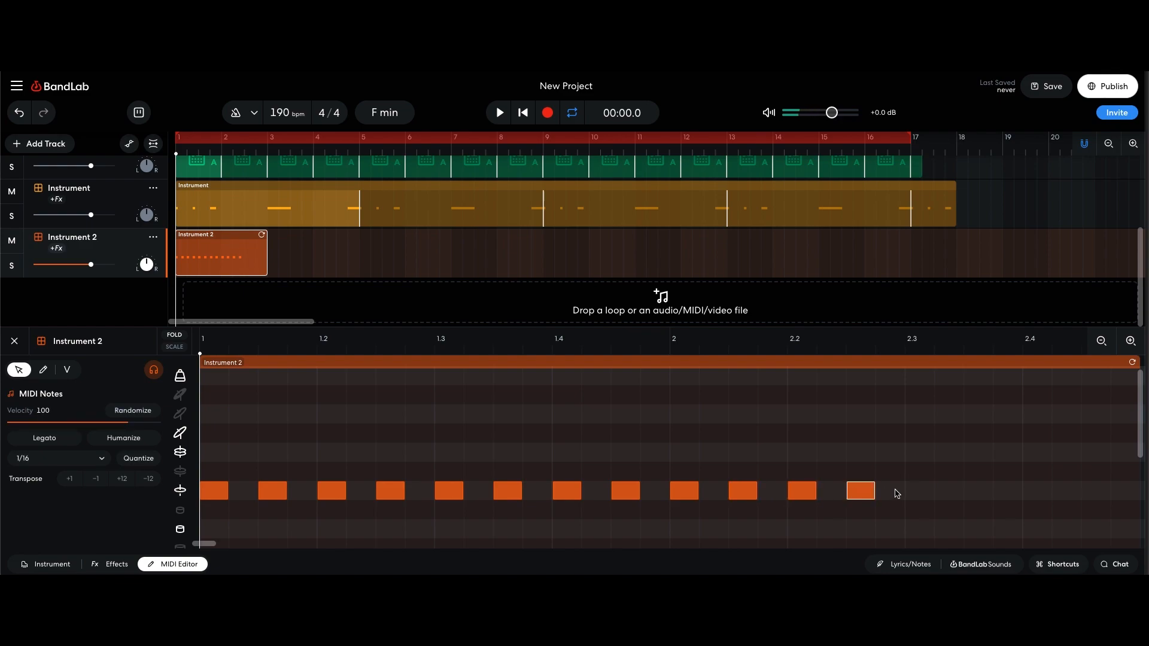
double_click(913, 494)
click(969, 498)
double_click(974, 494)
double_click(1032, 493)
double_click(1095, 491)
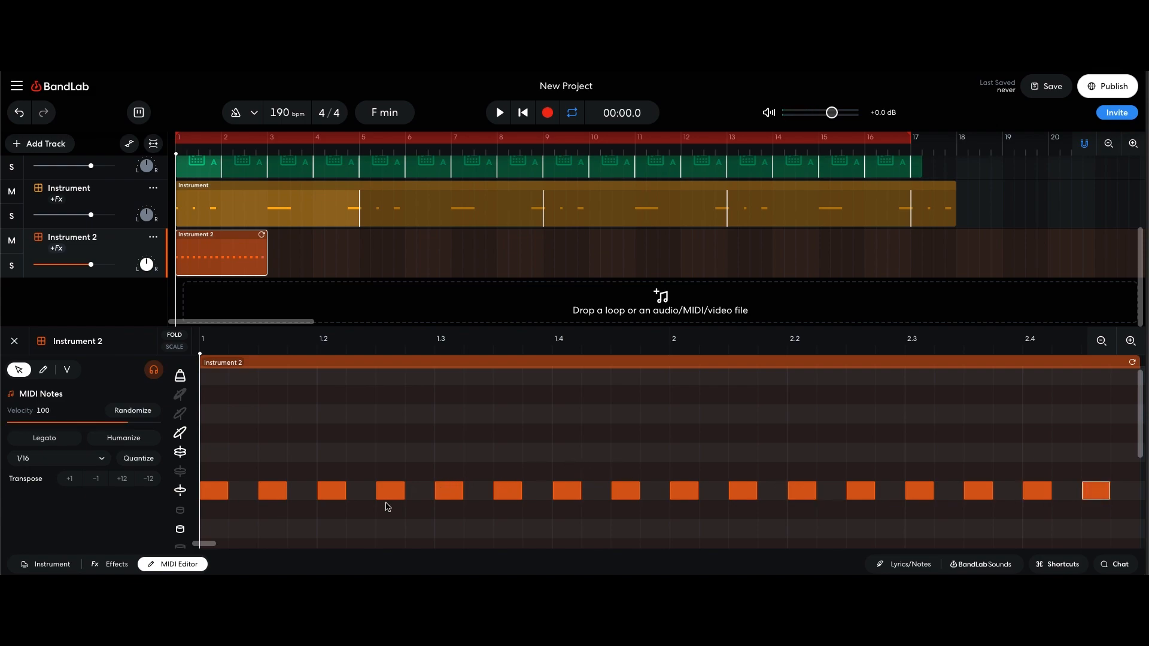
Step: Add extra hi-hats in bar 1 on the last sixteenth of beat 1 and second sixteenth of beat 4, and start playback
double_click(299, 494)
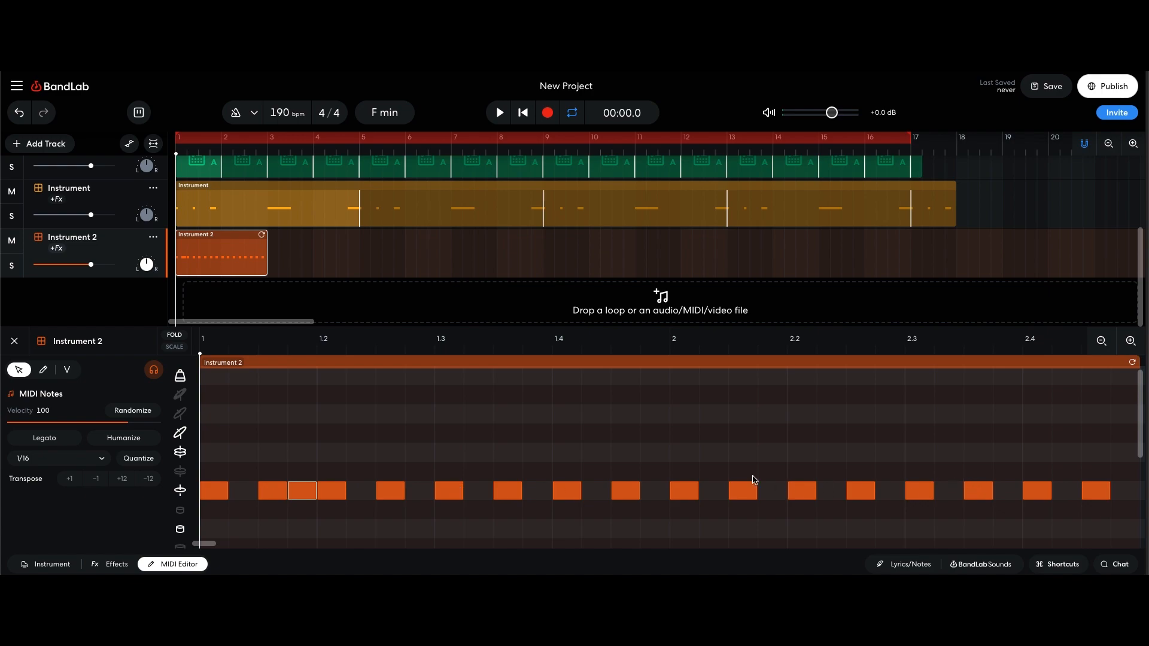
double_click(596, 492)
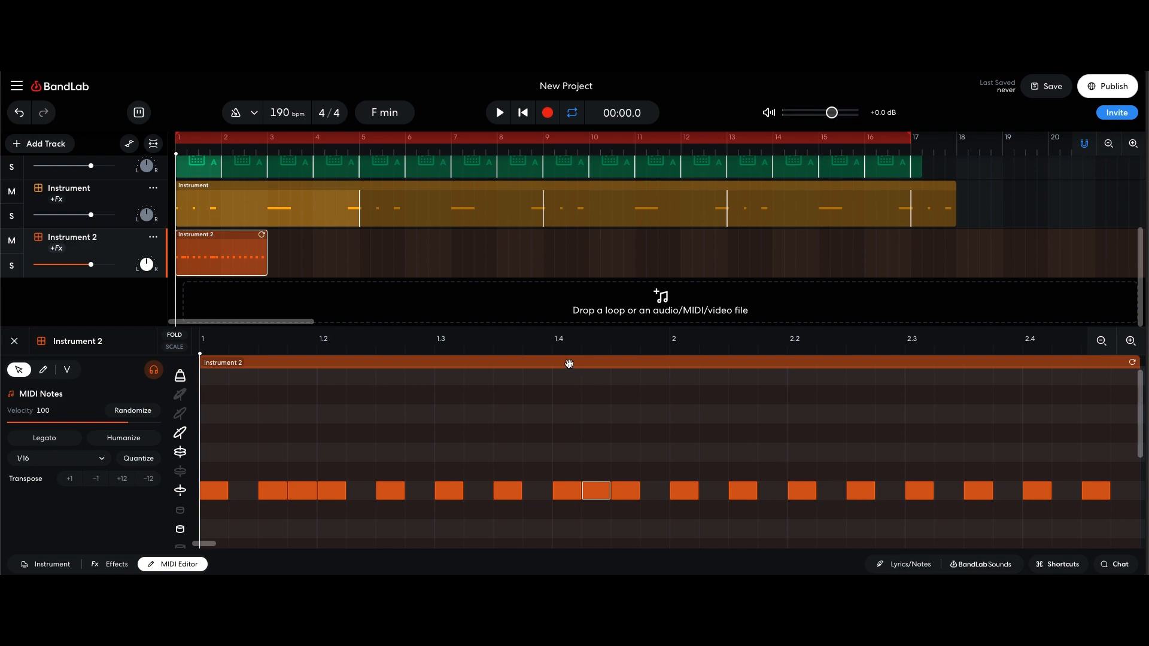
key(space)
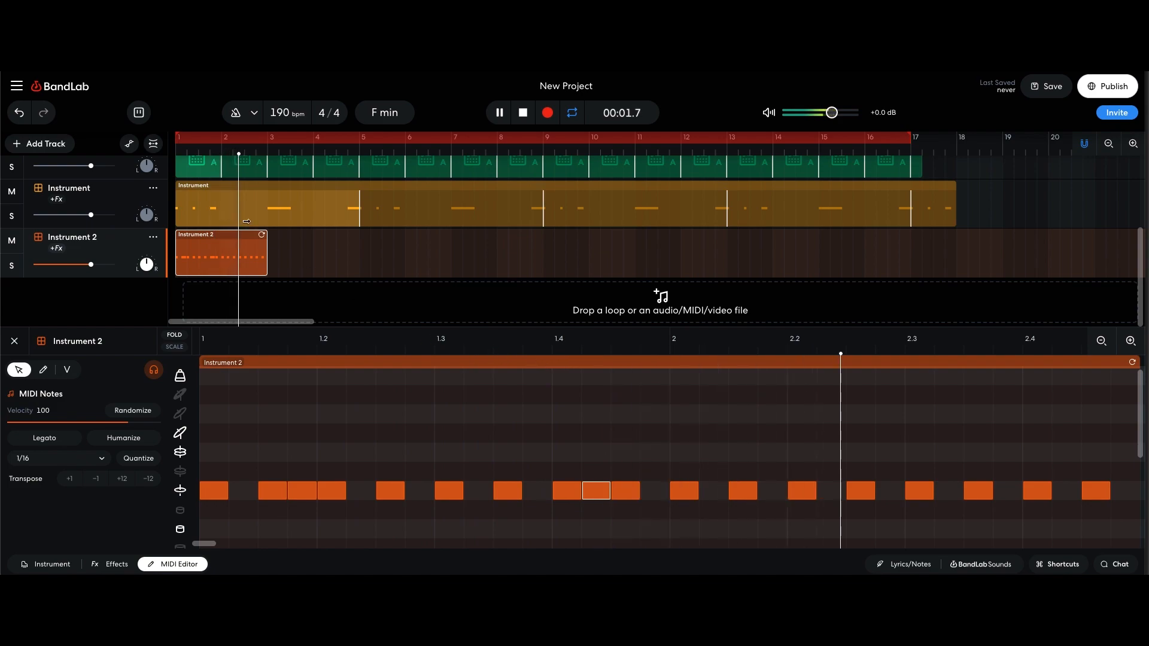
Step: Loop the Instrument 2 region to beat 2 of bar 16, stop playback, and lengthen its source pattern to four bars
drag(267, 238, 870, 253)
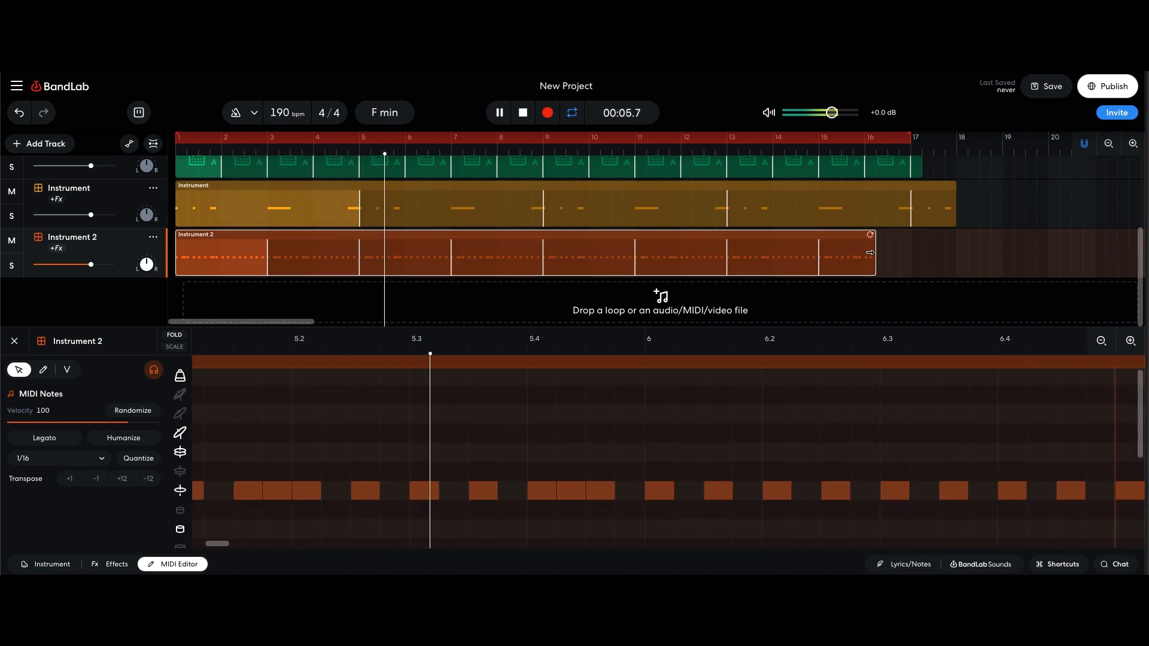
key(space)
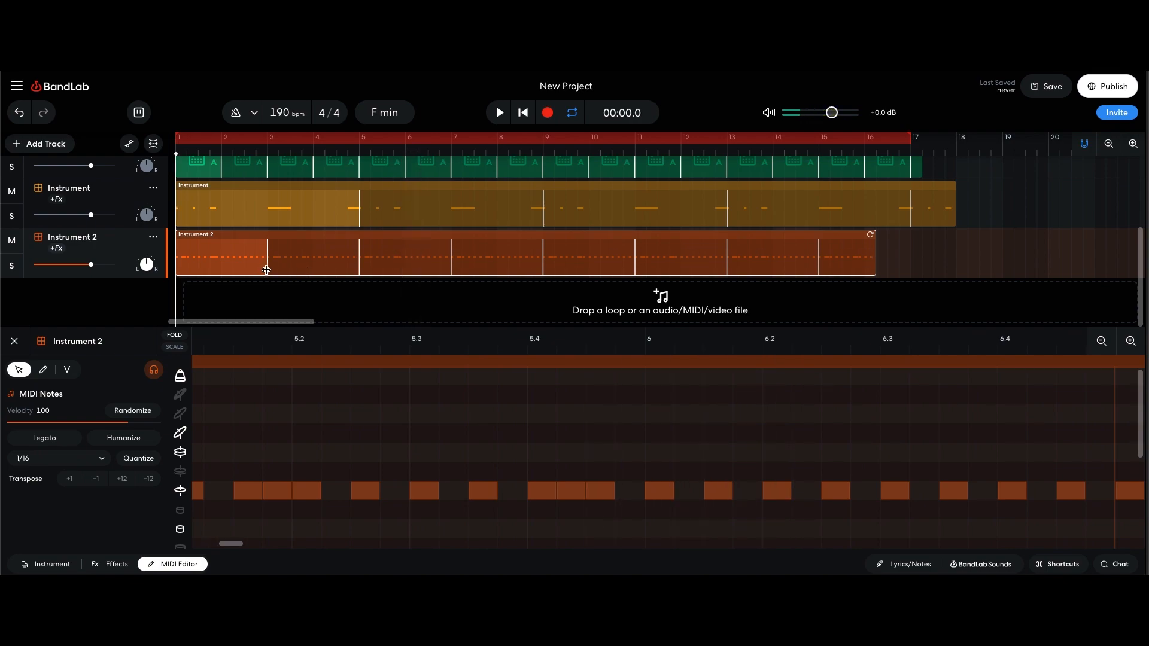
drag(267, 269, 358, 268)
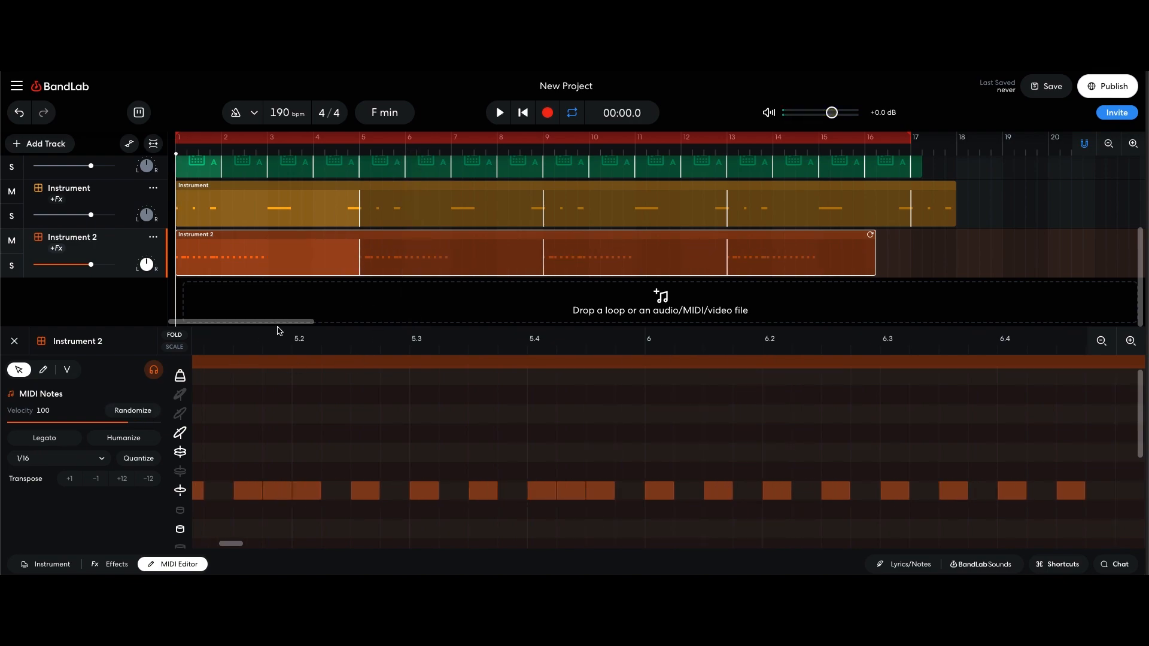
Step: Add two consecutive eighth-note hi-hats on beat 1 of bar 3 in the Instrument 2 pattern
double_click(268, 256)
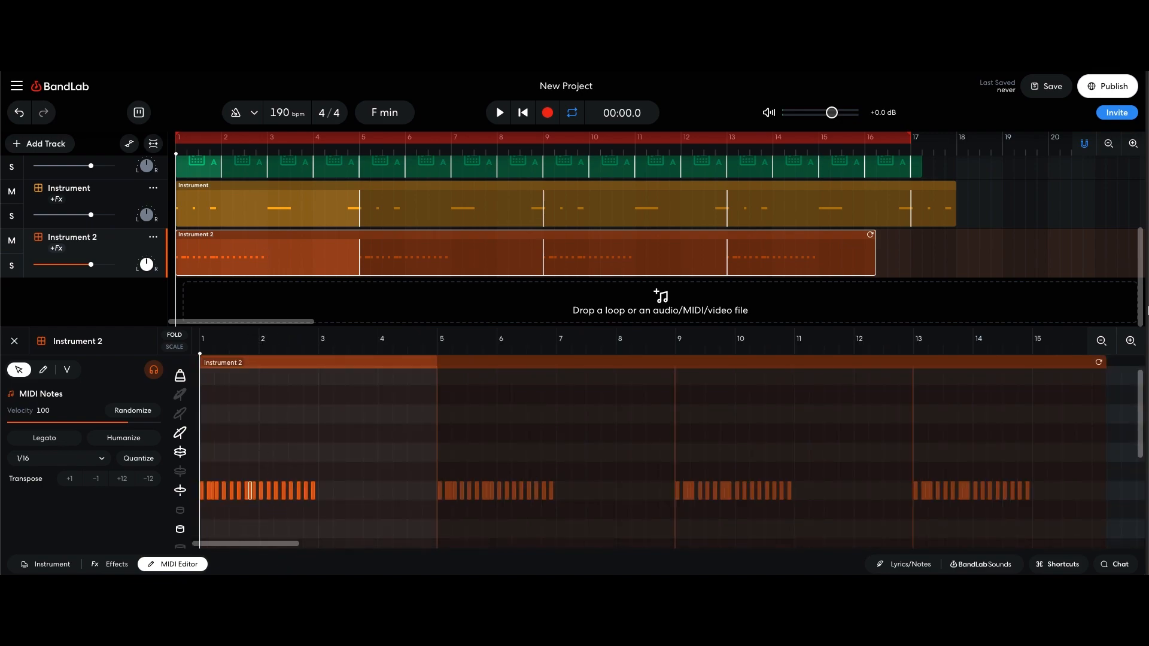
click(1130, 341)
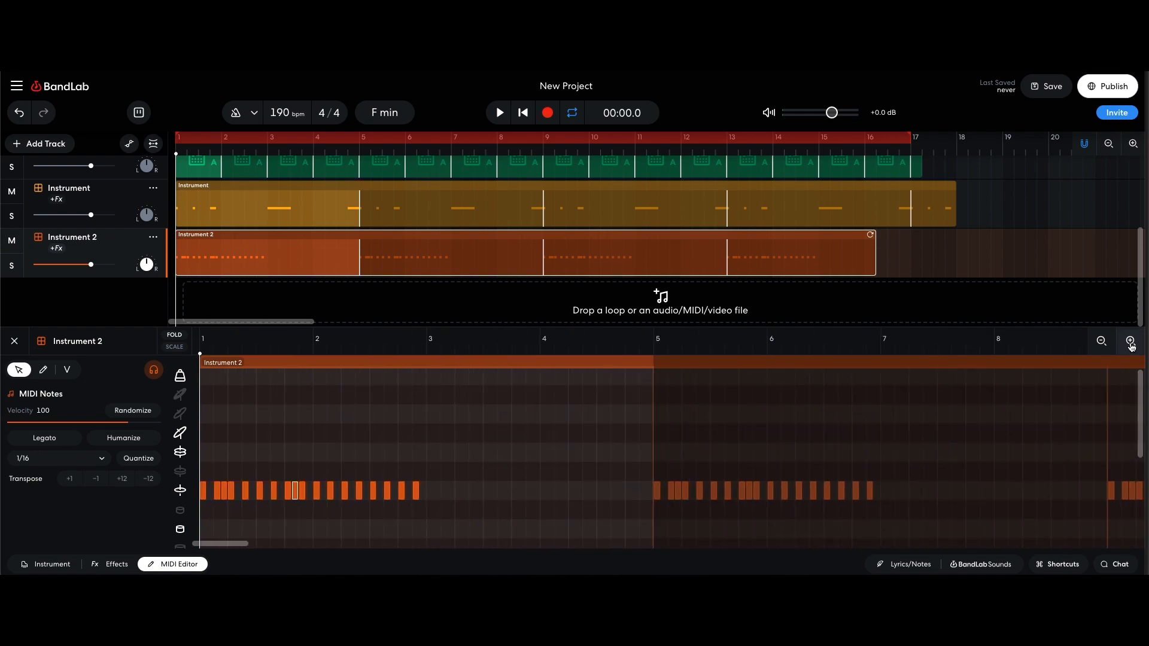
click(1130, 341)
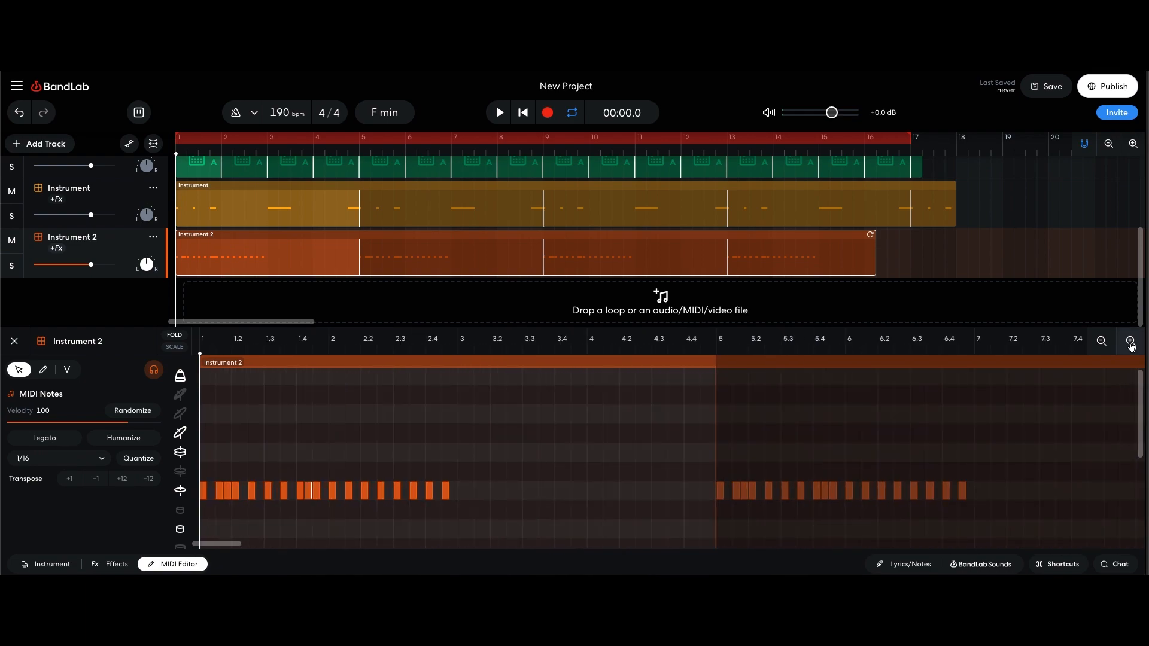
double_click(542, 493)
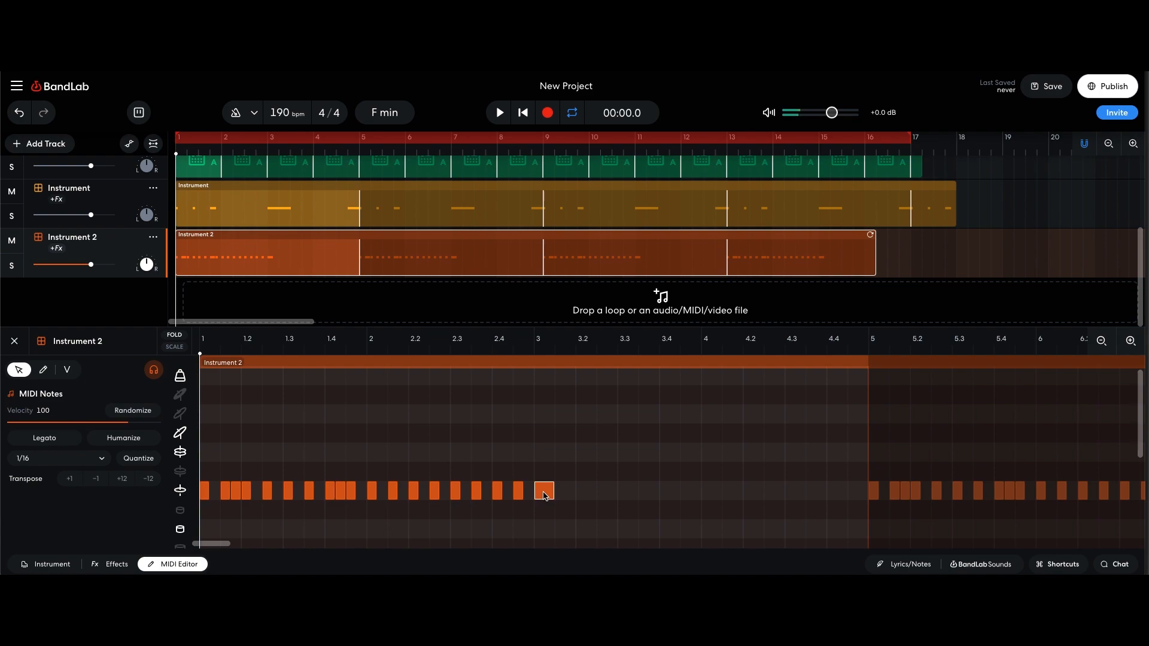
double_click(567, 493)
Step: Set the quantize value and grid size to 1/8T and fill beat 2 of bar 3 with three triplet hi-hats
click(77, 460)
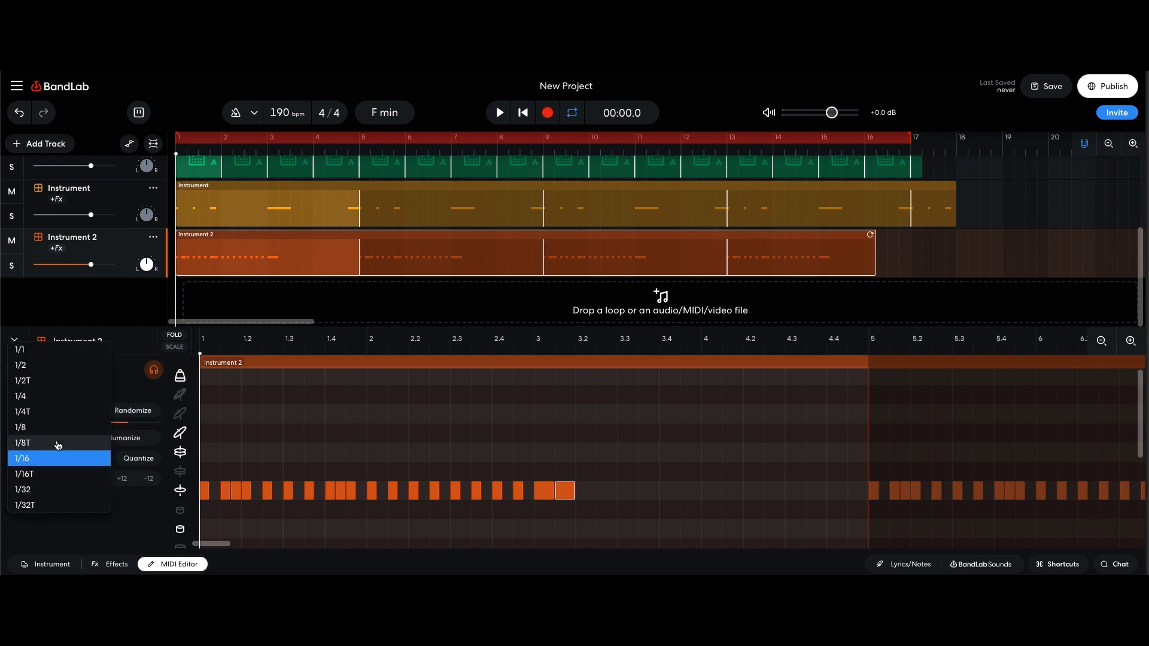
click(60, 444)
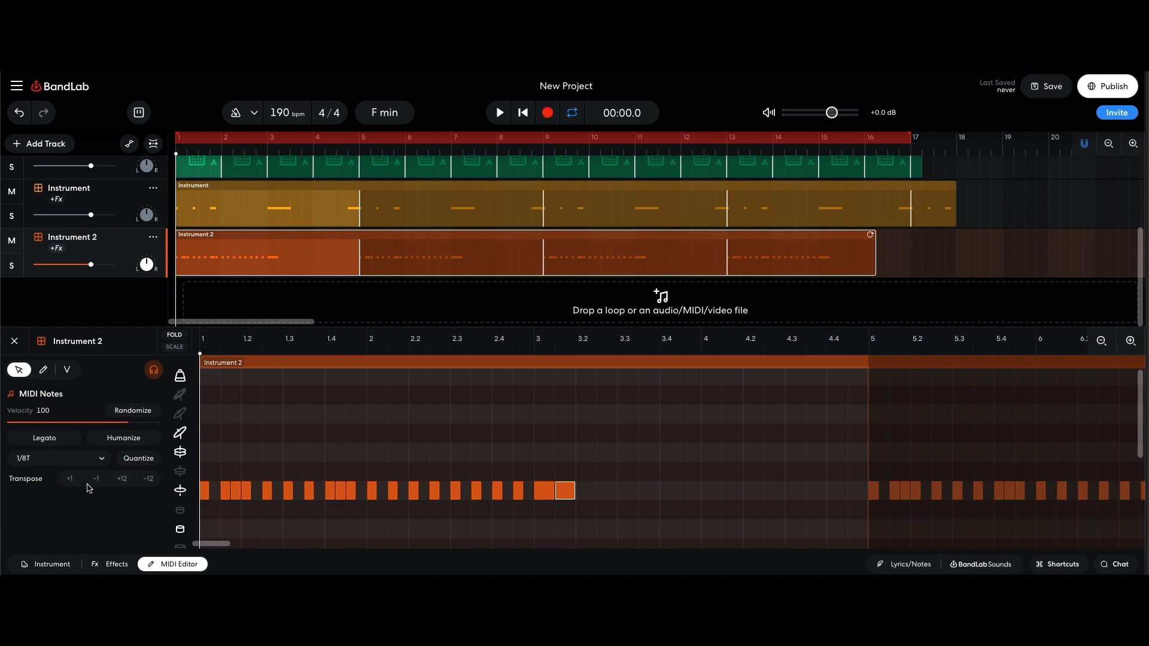
right_click(596, 467)
mouse_move(616, 500)
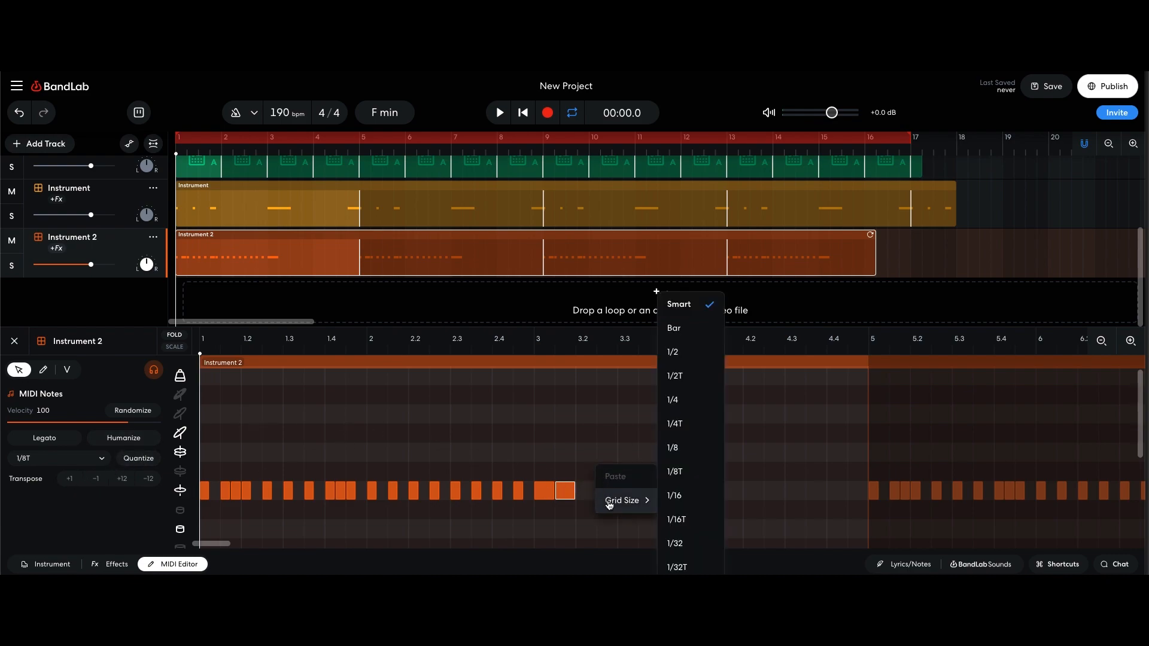
click(689, 469)
double_click(583, 491)
double_click(596, 491)
double_click(610, 492)
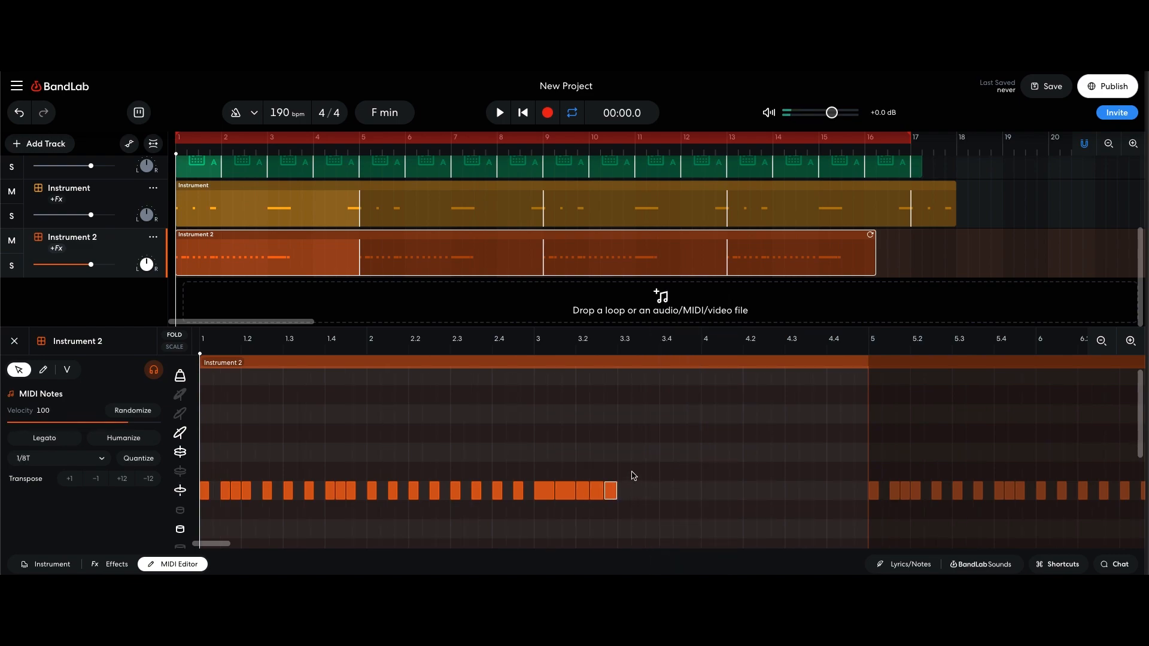
Step: Set the grid size to 1/8 and add two eighth-note hi-hats on beat 3 of bar 3
right_click(631, 472)
mouse_move(649, 507)
click(722, 451)
double_click(632, 492)
double_click(649, 492)
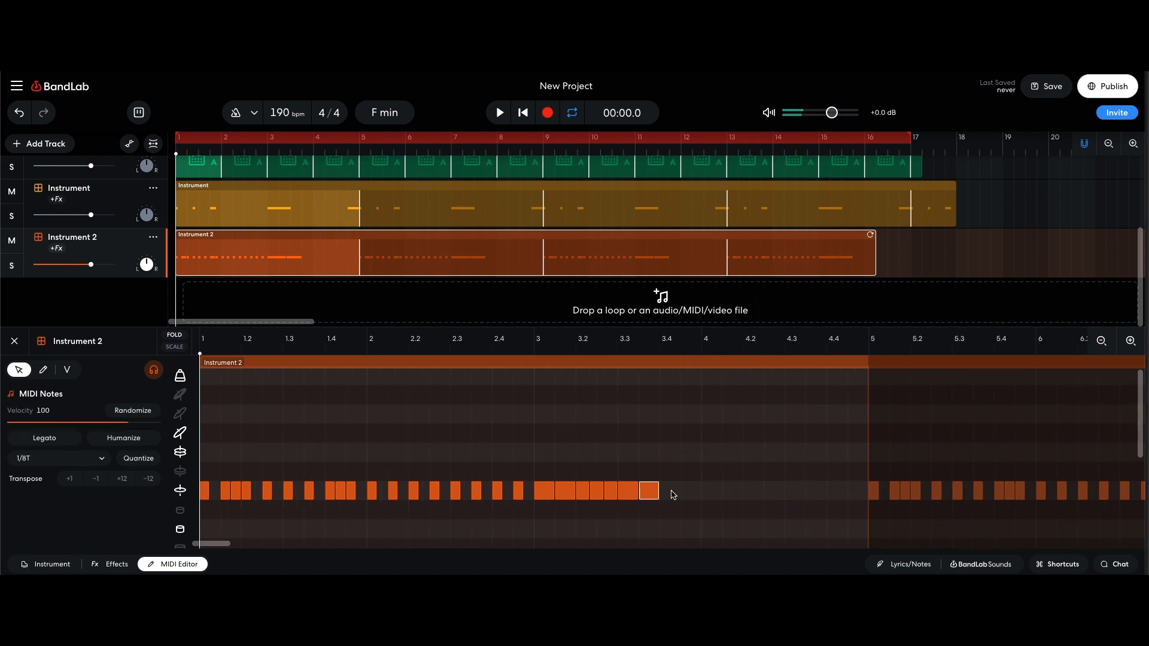
Step: Set the grid size to 1/16 and add five consecutive sixteenth hi-hats from beat 4 of bar 3 onto bar 4's first beat
right_click(672, 494)
mouse_move(685, 525)
click(754, 500)
click(666, 494)
double_click(666, 492)
double_click(675, 492)
double_click(685, 491)
double_click(695, 492)
double_click(707, 492)
Step: Complete bar 4 with sixteenth hi-hats: single hits closing beat 1 and halfway through beat 2, then three pairs across beats 3 and 4
double_click(738, 492)
double_click(769, 491)
double_click(790, 492)
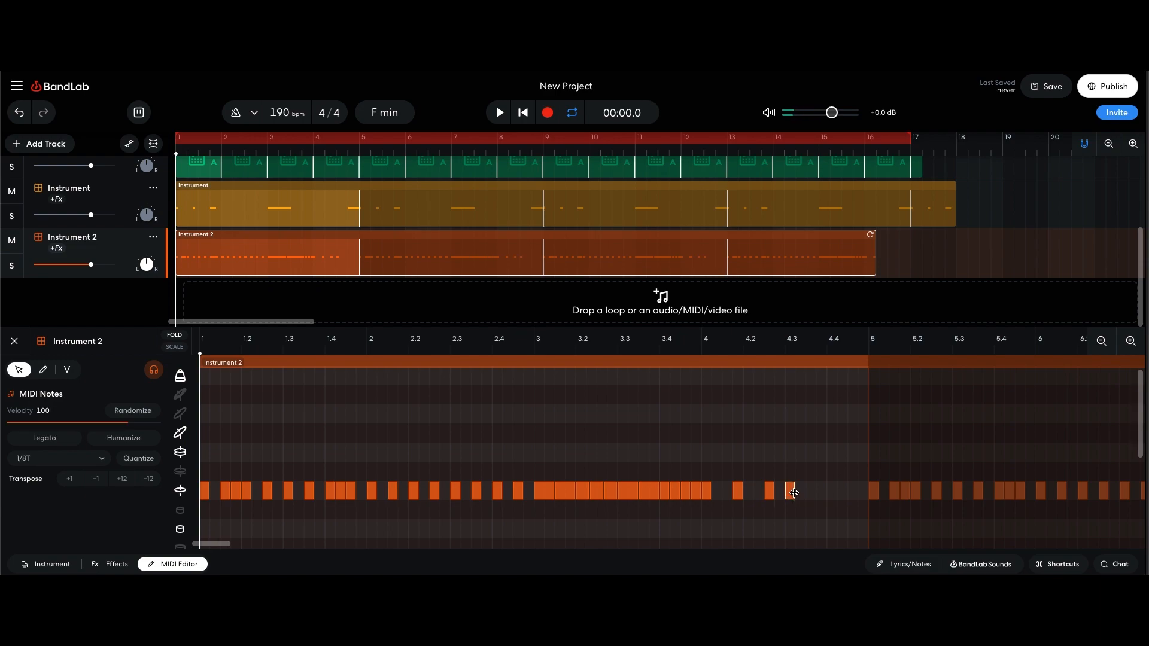
double_click(799, 492)
double_click(822, 492)
double_click(831, 492)
double_click(852, 492)
double_click(862, 492)
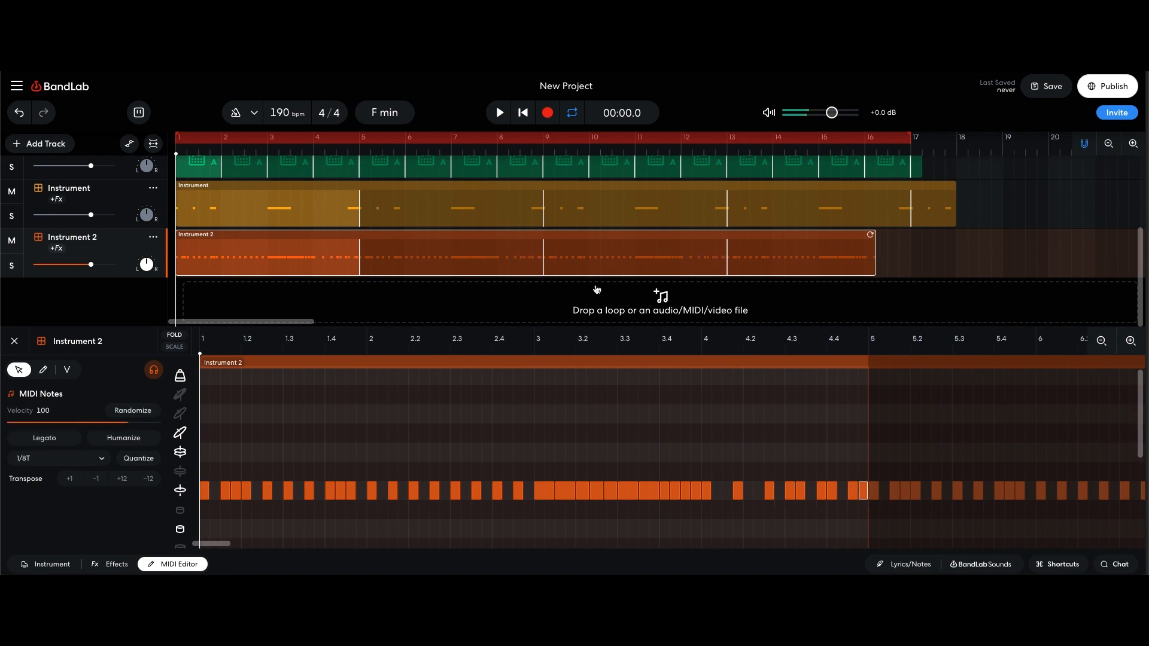
Step: Play the project, close the MIDI editor and extend the Instrument 2 loop to bar 17
key(space)
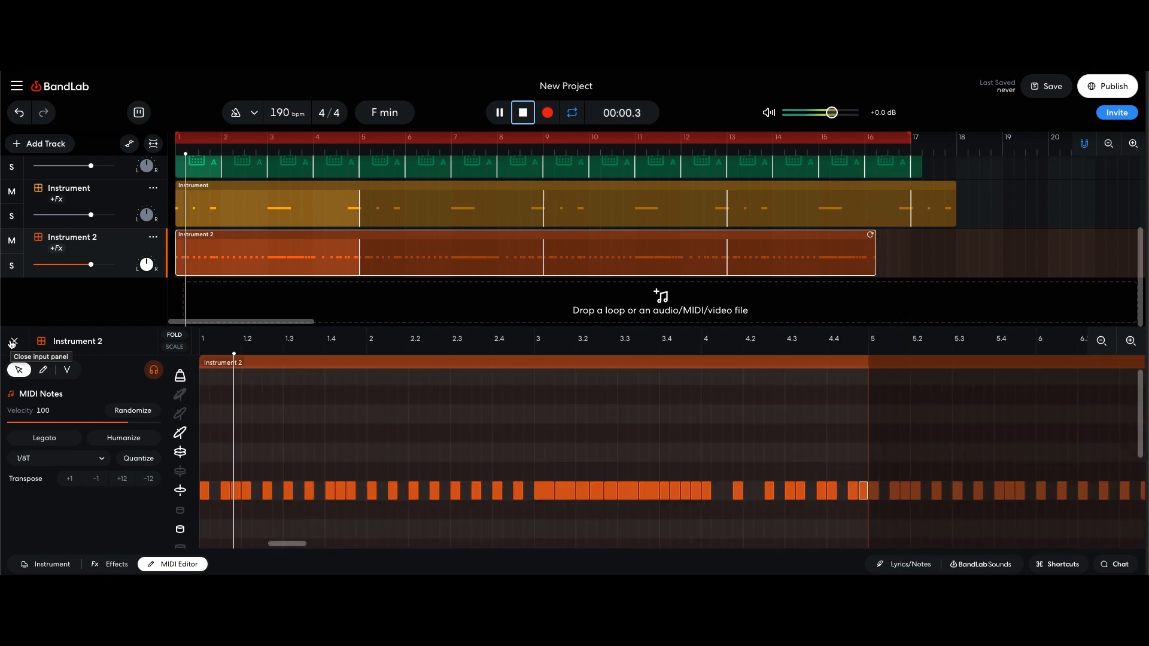
click(13, 342)
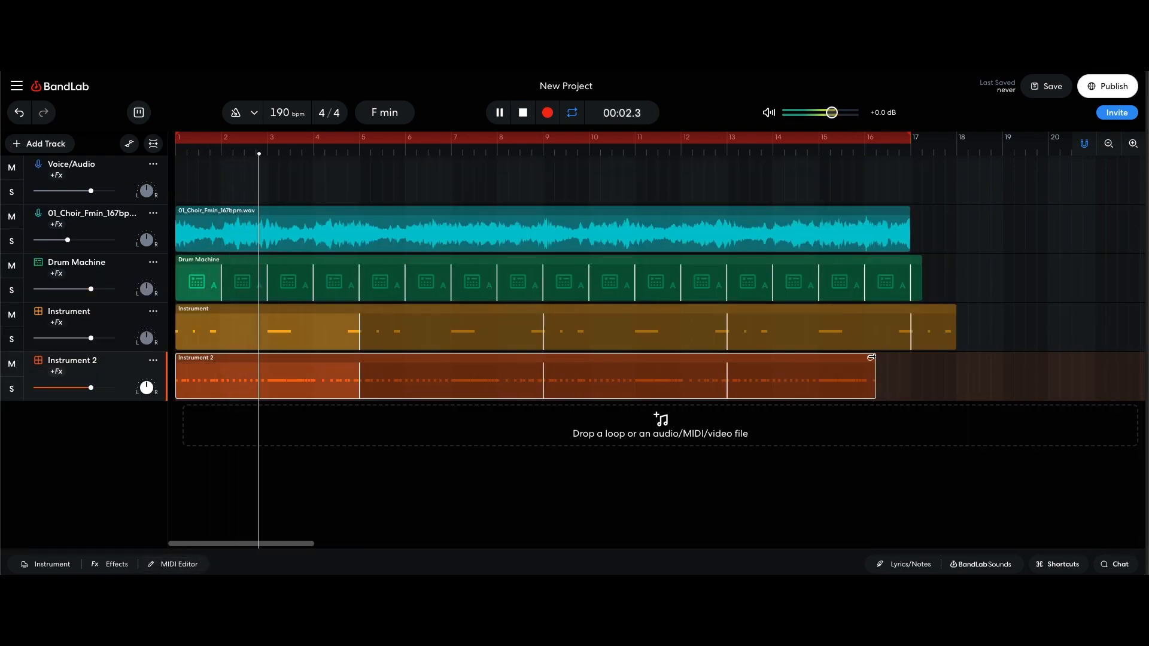
drag(874, 357, 909, 358)
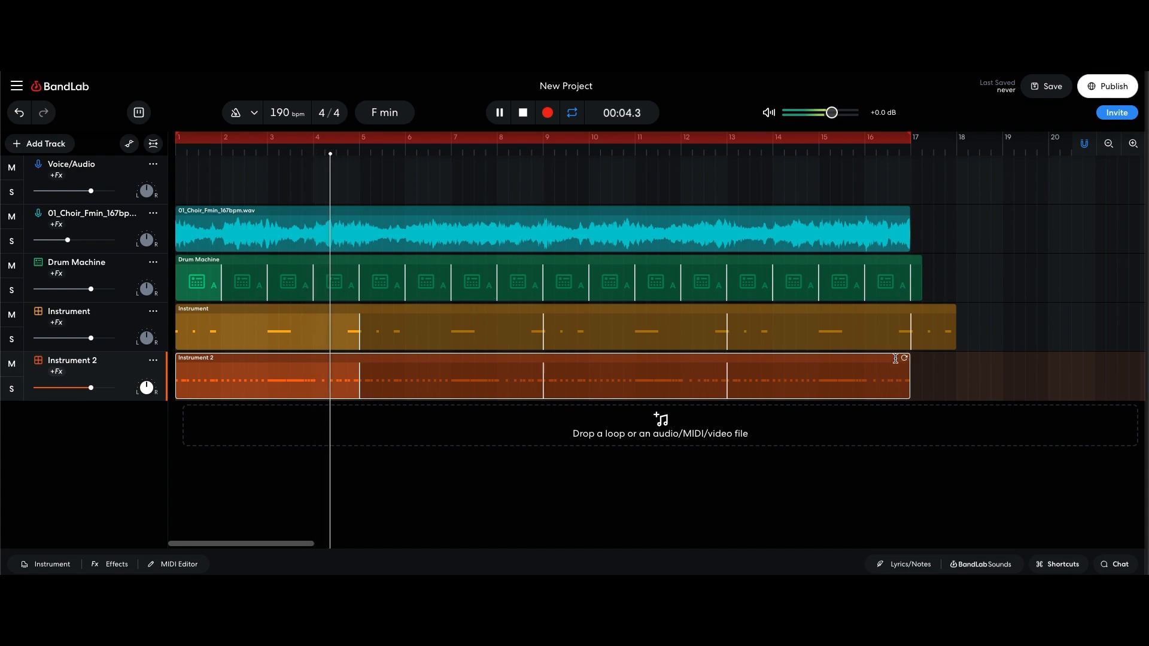
Step: Stop playback and move the Instrument and Drum Machine regions so both start at bar 5
key(space)
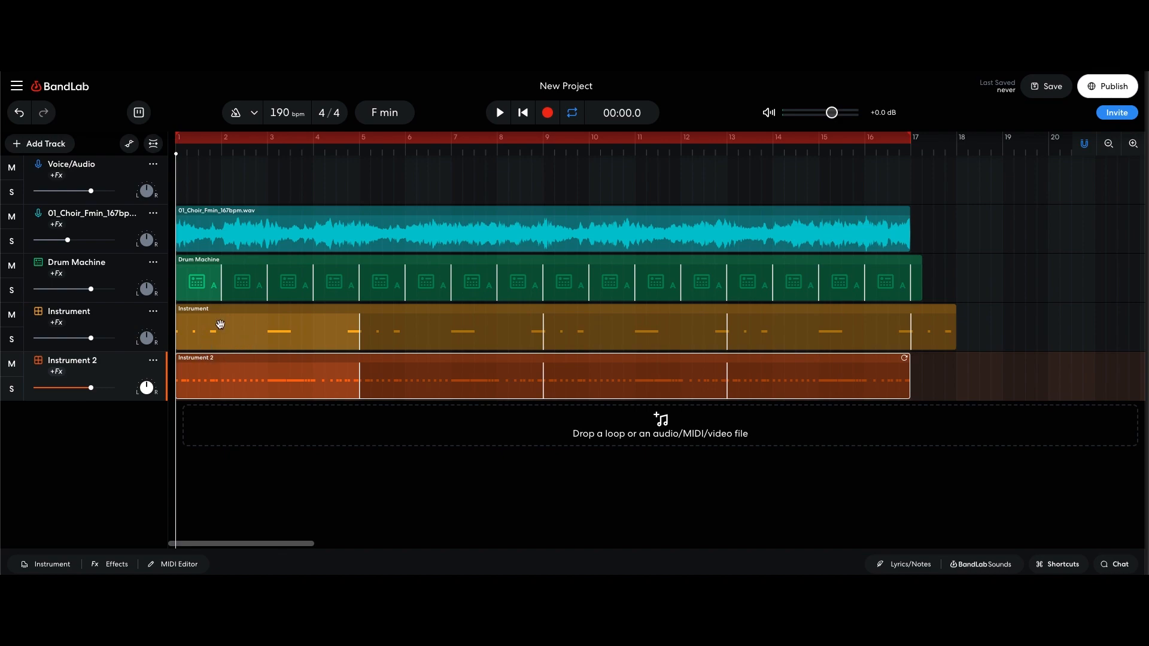
drag(237, 328, 420, 331)
drag(205, 279, 386, 280)
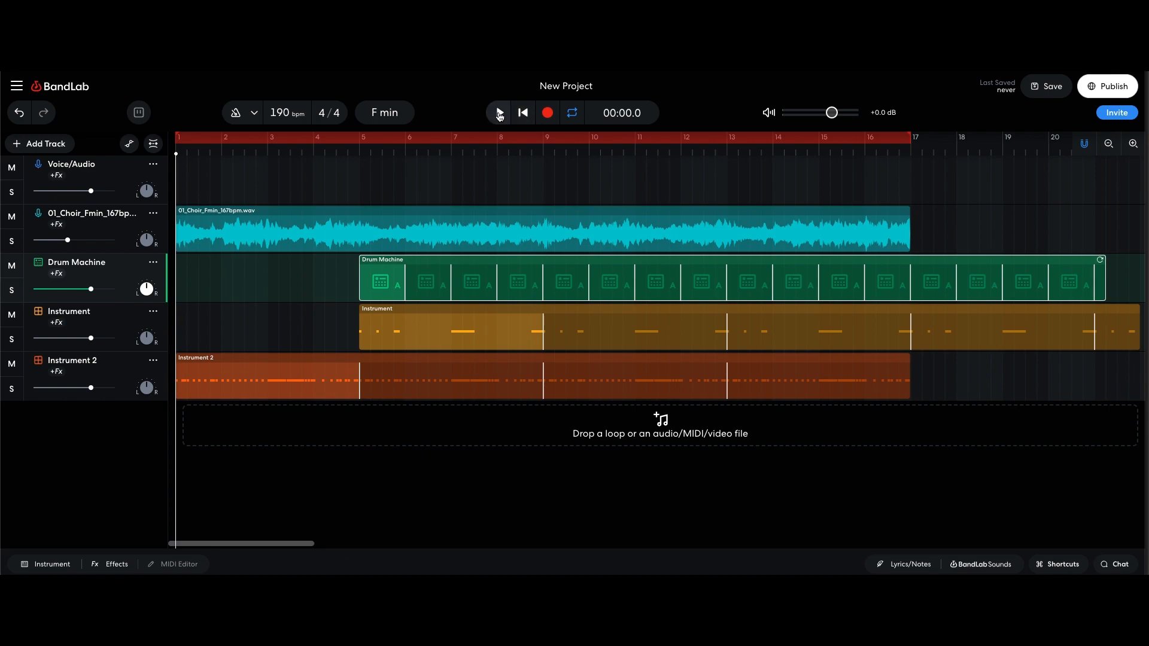
Step: Add a lowpass Multi Filter effect to Instrument 2, set its frequency to 30 Hz and briefly preview the result
click(49, 370)
click(229, 459)
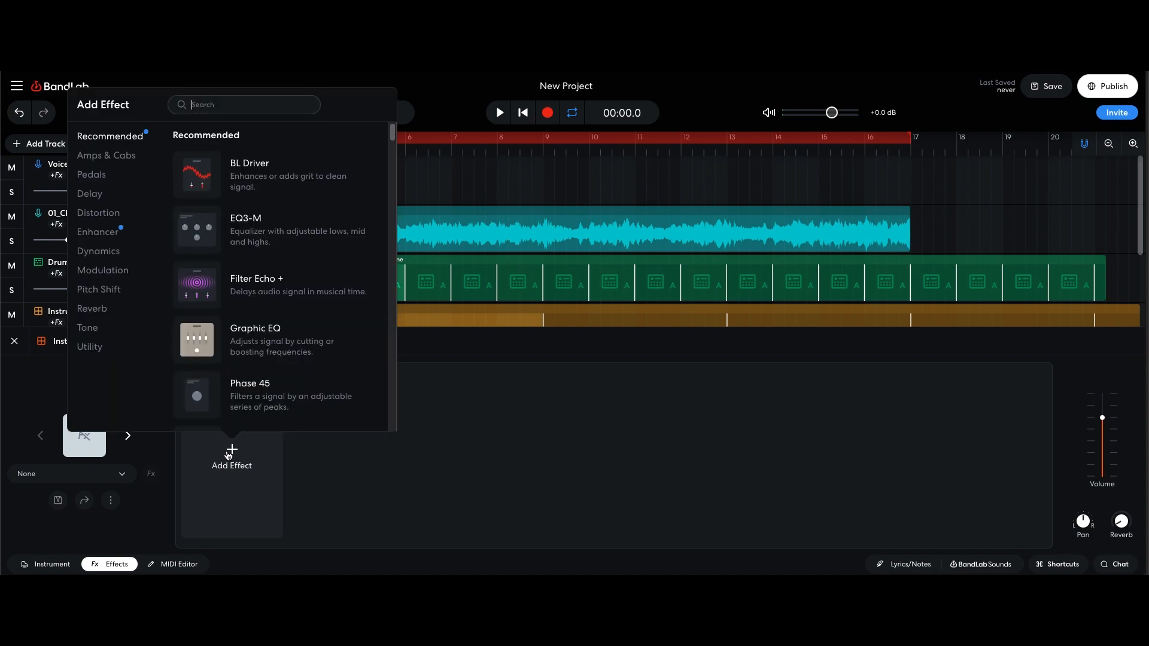
scroll(272, 264, down, 2)
scroll(272, 265, down, 4)
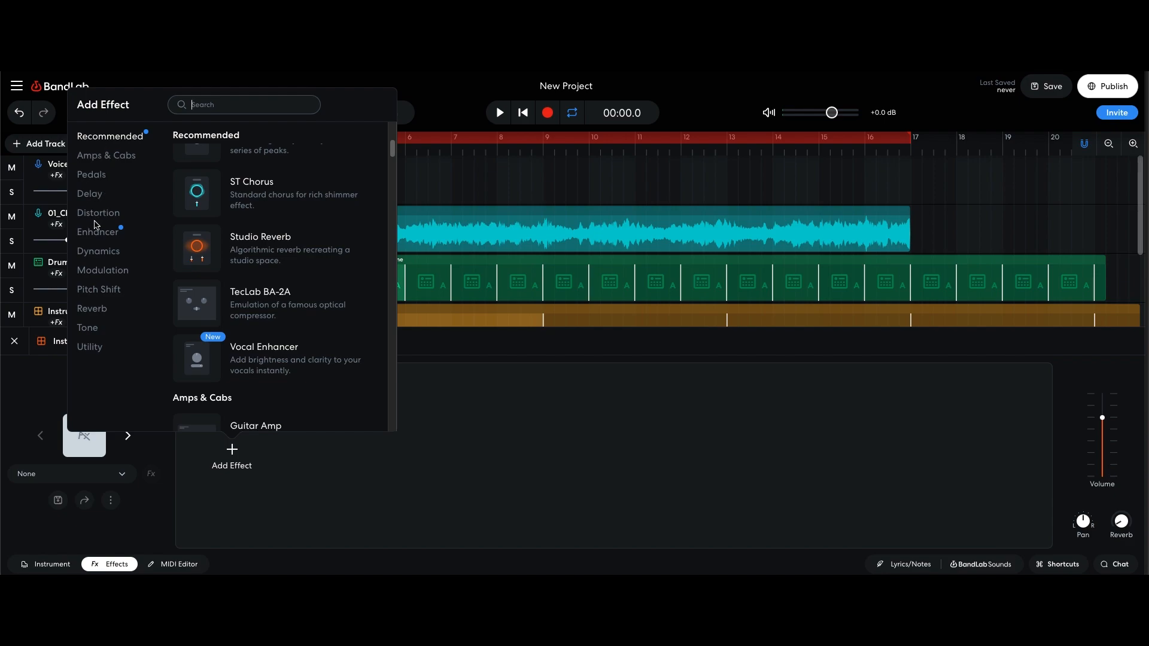
click(88, 329)
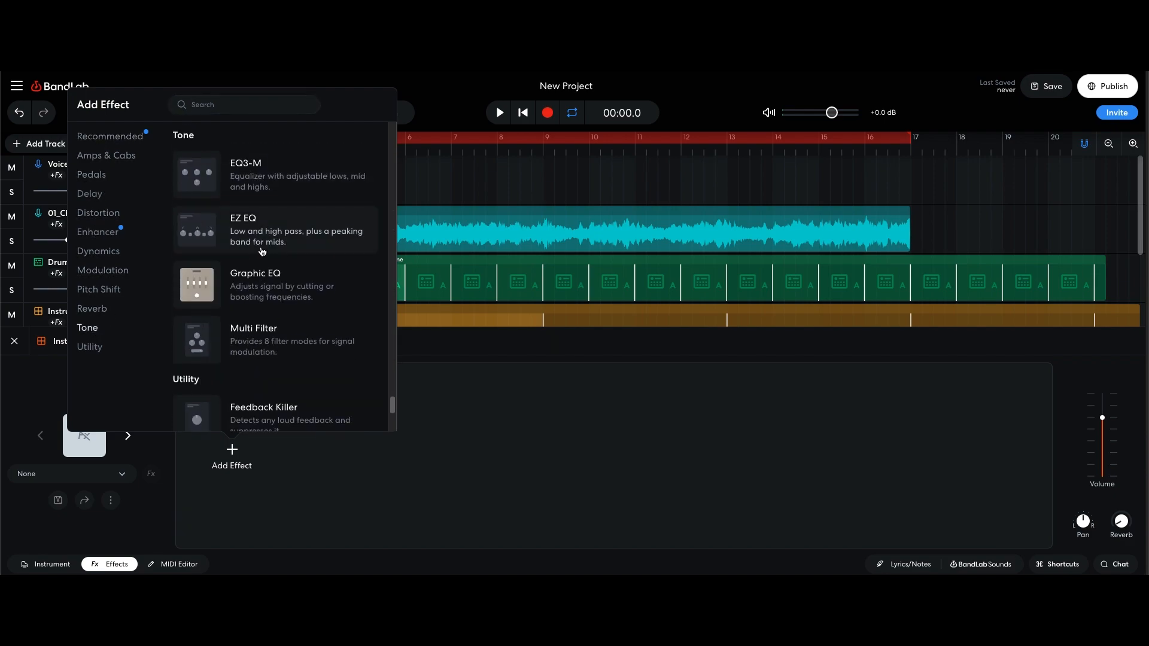
click(281, 342)
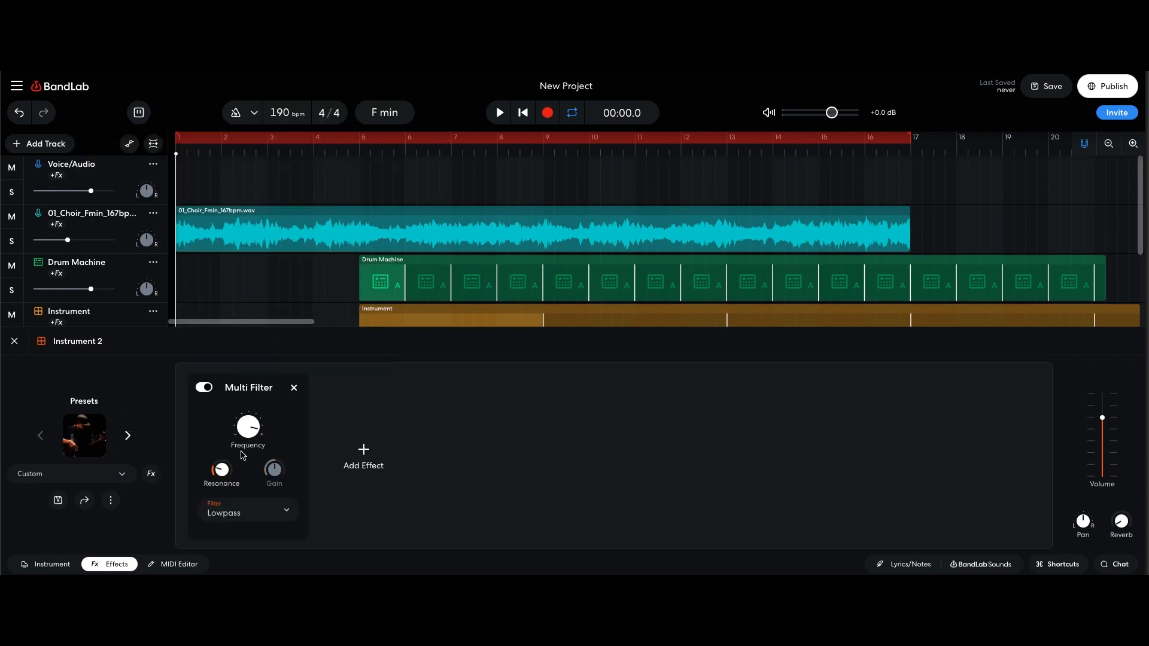
mouse_move(247, 428)
drag(249, 426, 249, 436)
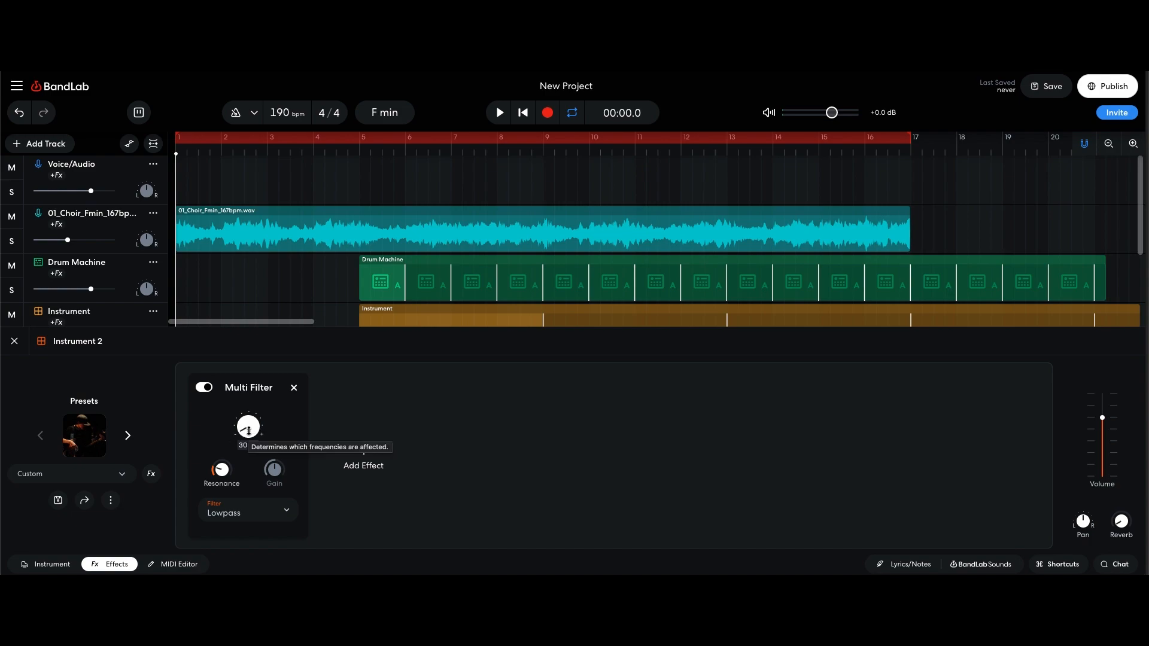
click(16, 342)
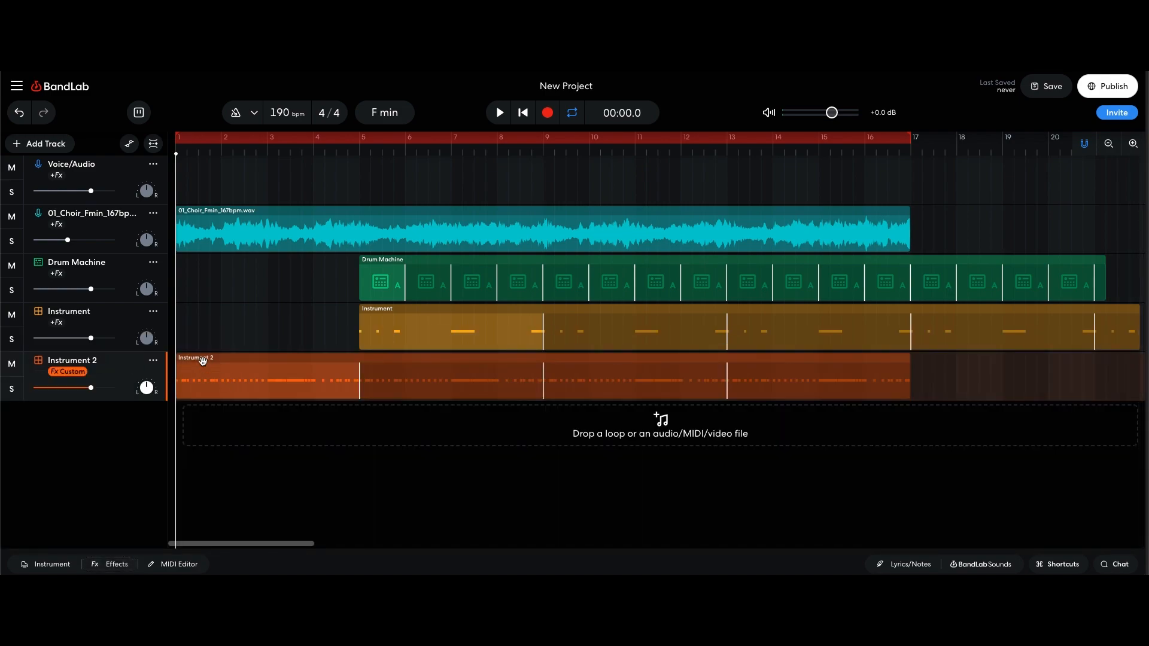
click(511, 114)
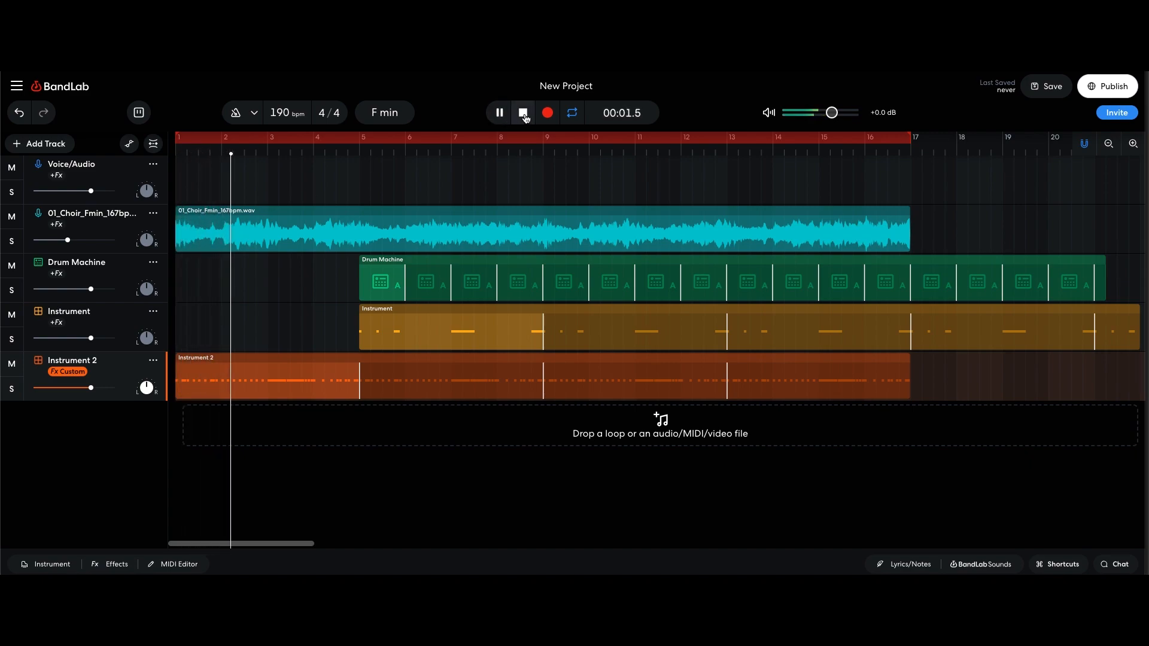
click(524, 114)
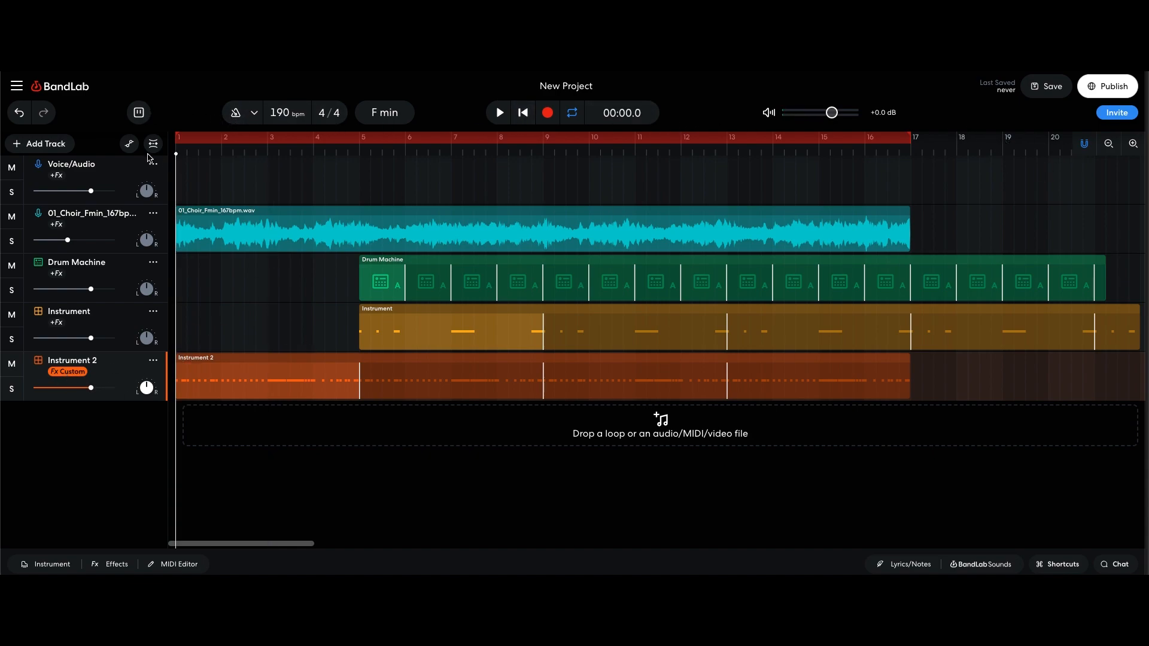
Step: Automate Instrument 2's Multi Filter frequency to rise from 30 Hz at bar 1 to its maximum at bar 5, and preview the sweep
click(129, 143)
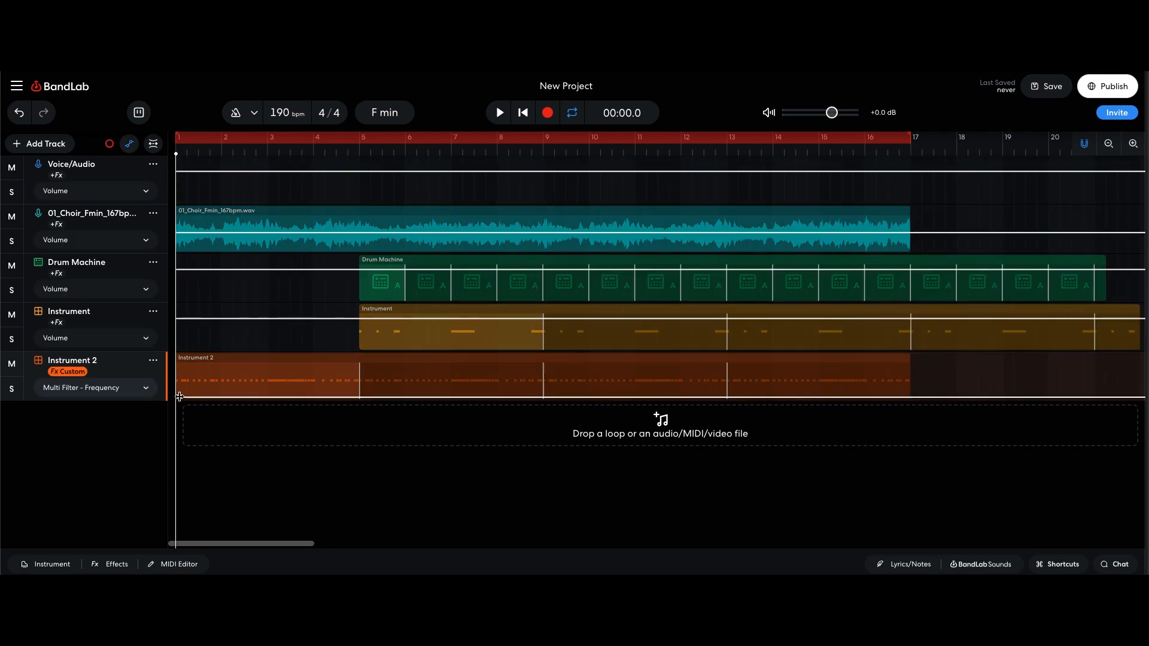
click(359, 397)
click(187, 398)
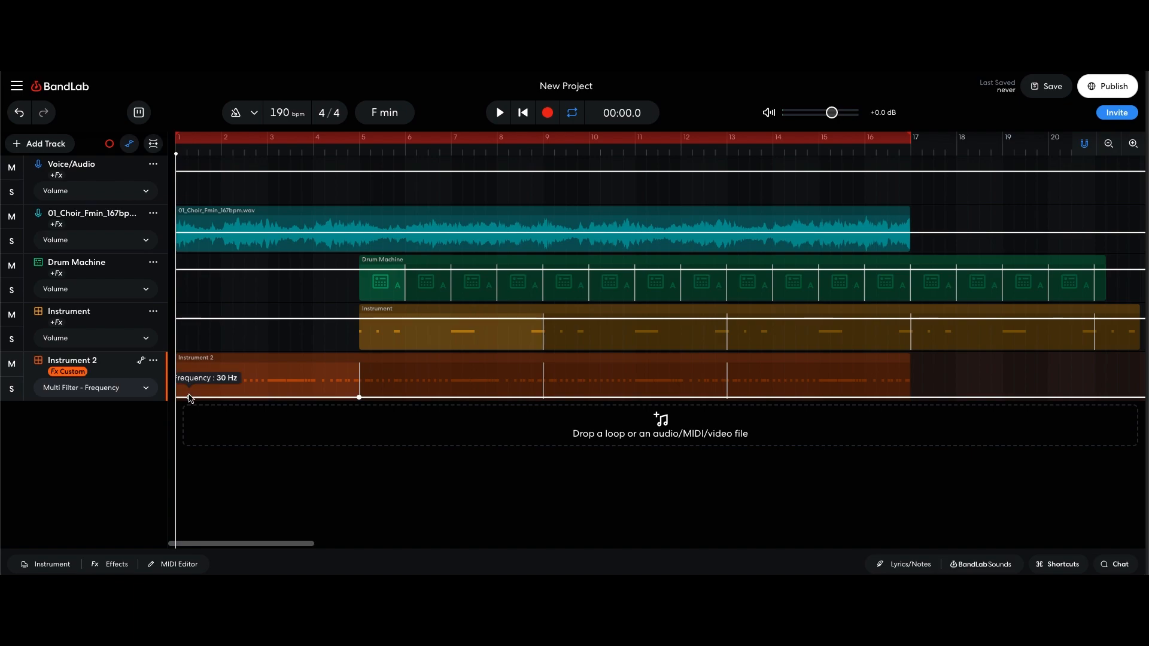
drag(359, 398, 361, 332)
key(space)
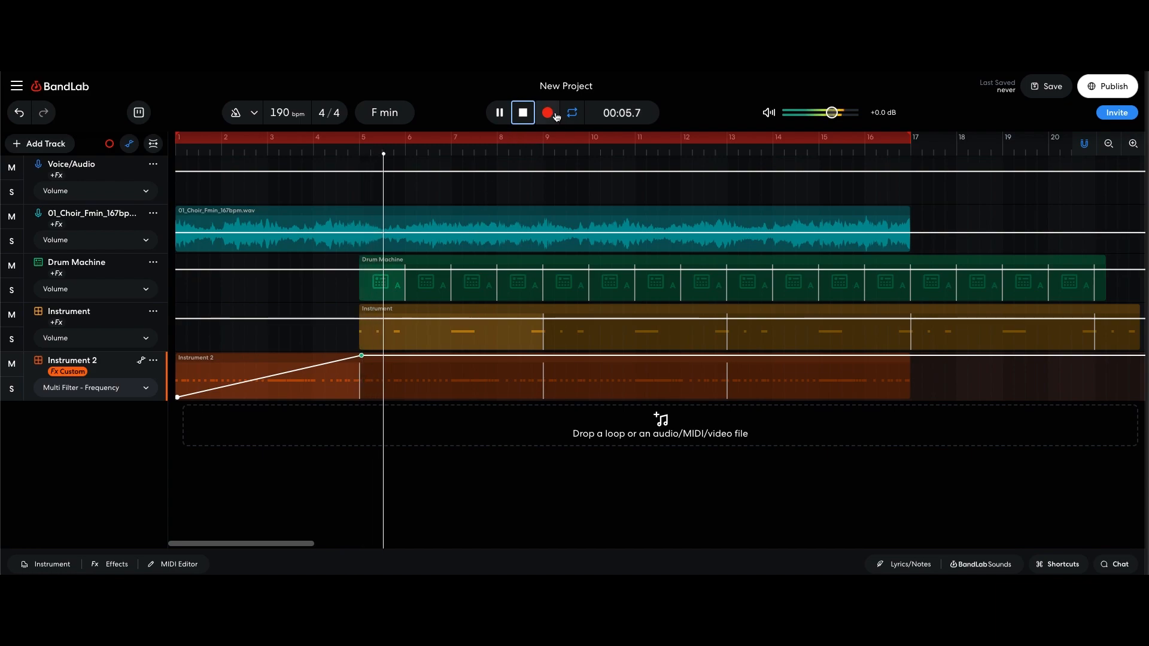
click(522, 112)
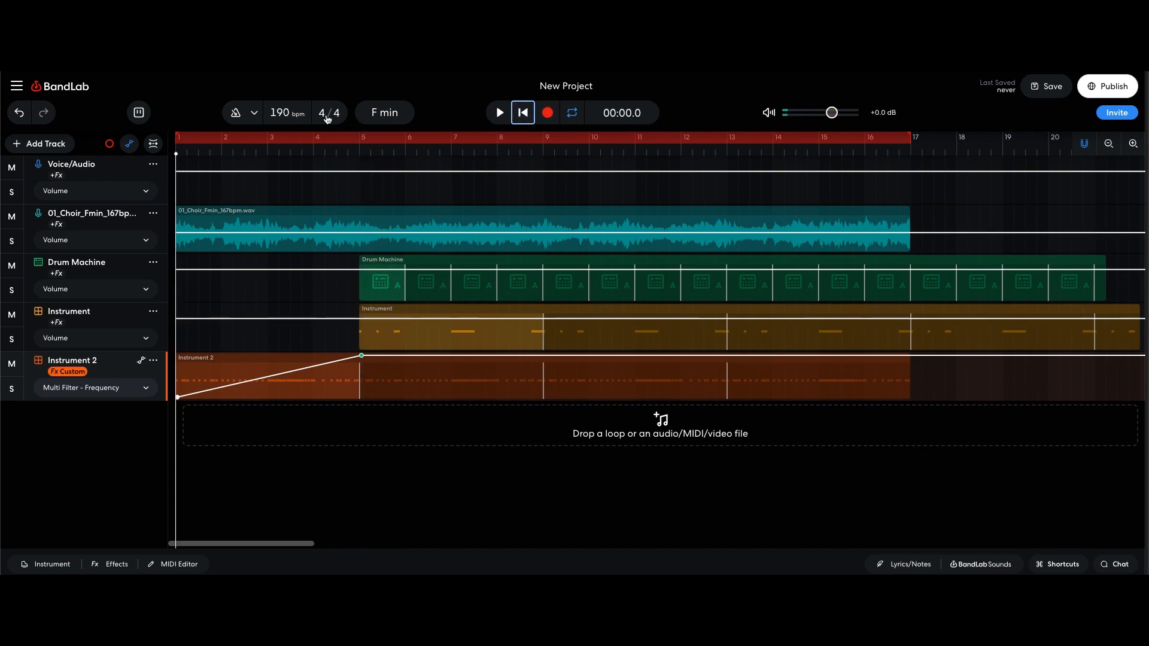
Step: Hide the automation and move the Instrument and Drum Machine regions so both start at bar 9
click(130, 144)
drag(396, 317, 608, 336)
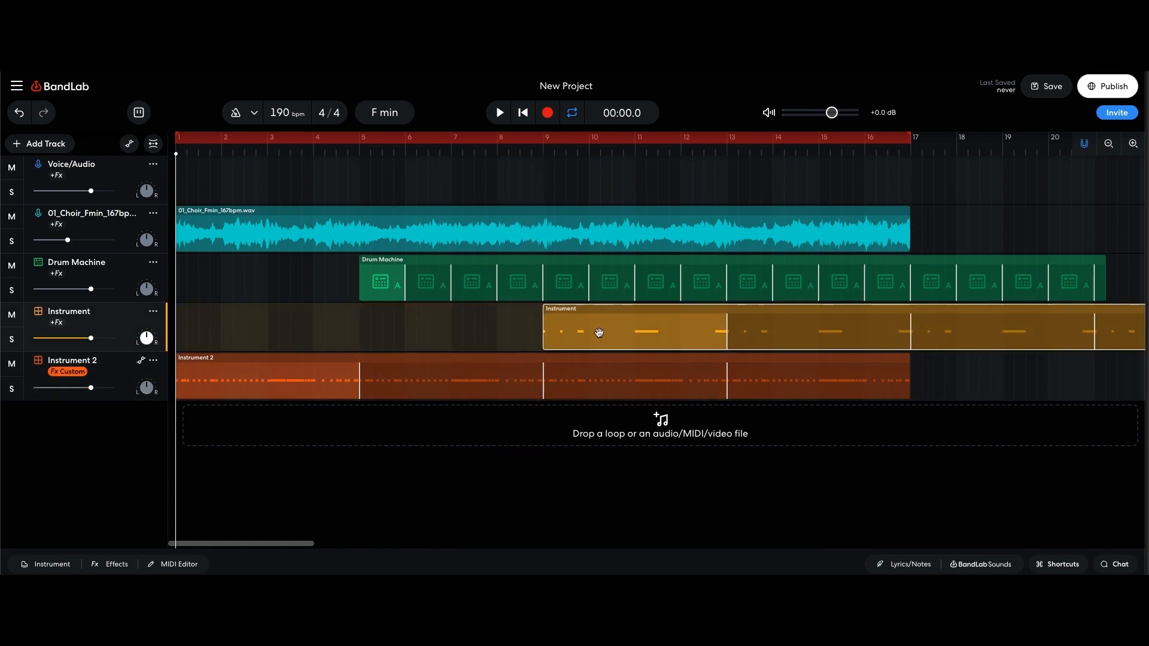
drag(381, 283, 565, 284)
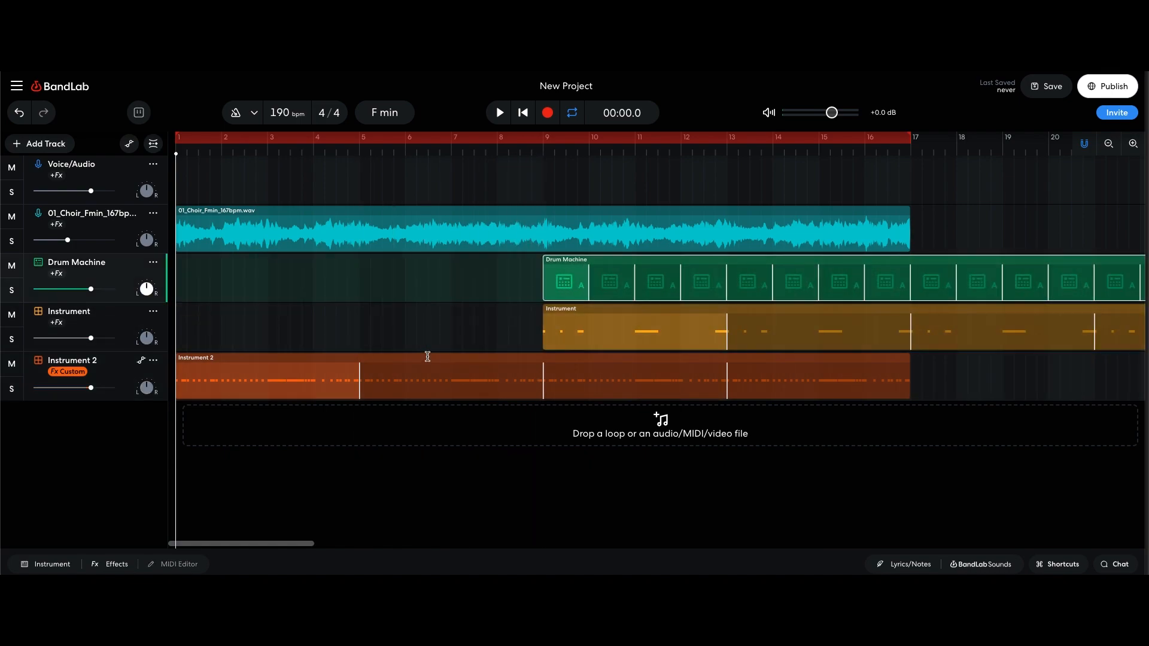
Step: Move the end point of Instrument 2's filter frequency rise from bar 5 to bar 9 and listen to the arrangement
click(130, 144)
drag(362, 357, 542, 355)
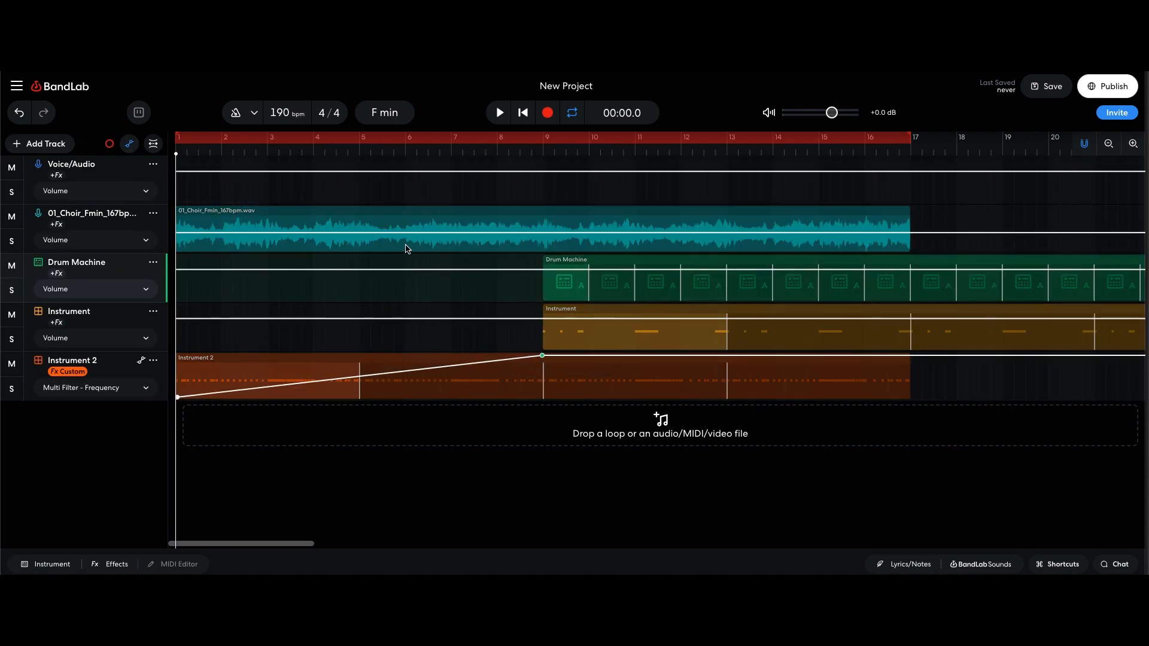
click(501, 113)
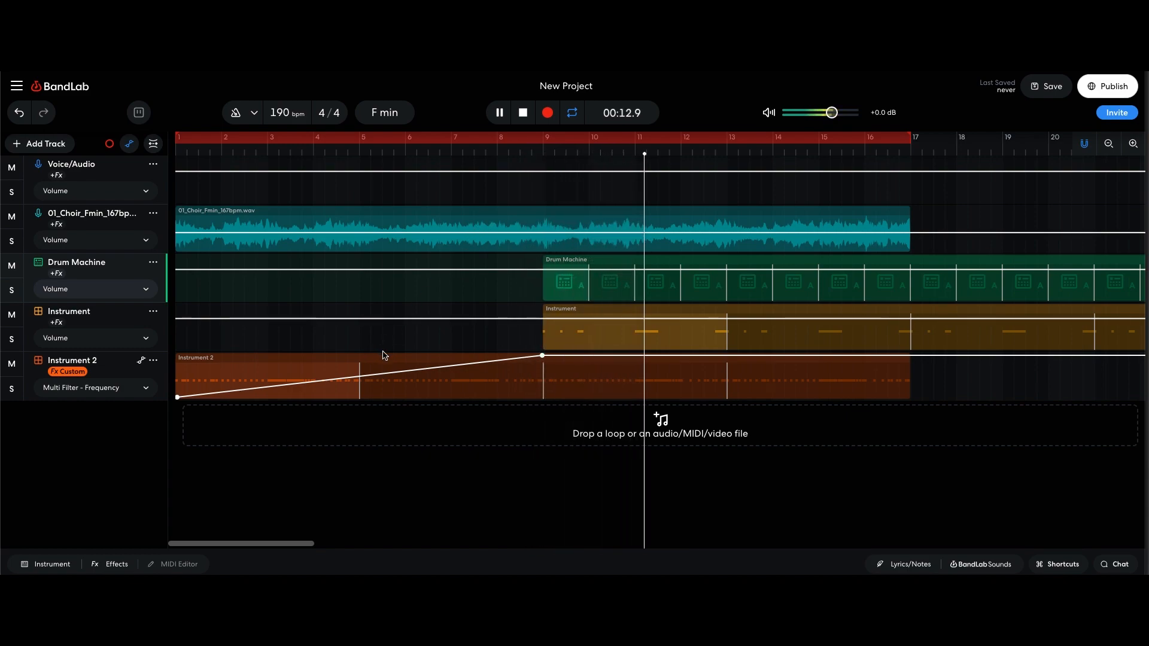
key(space)
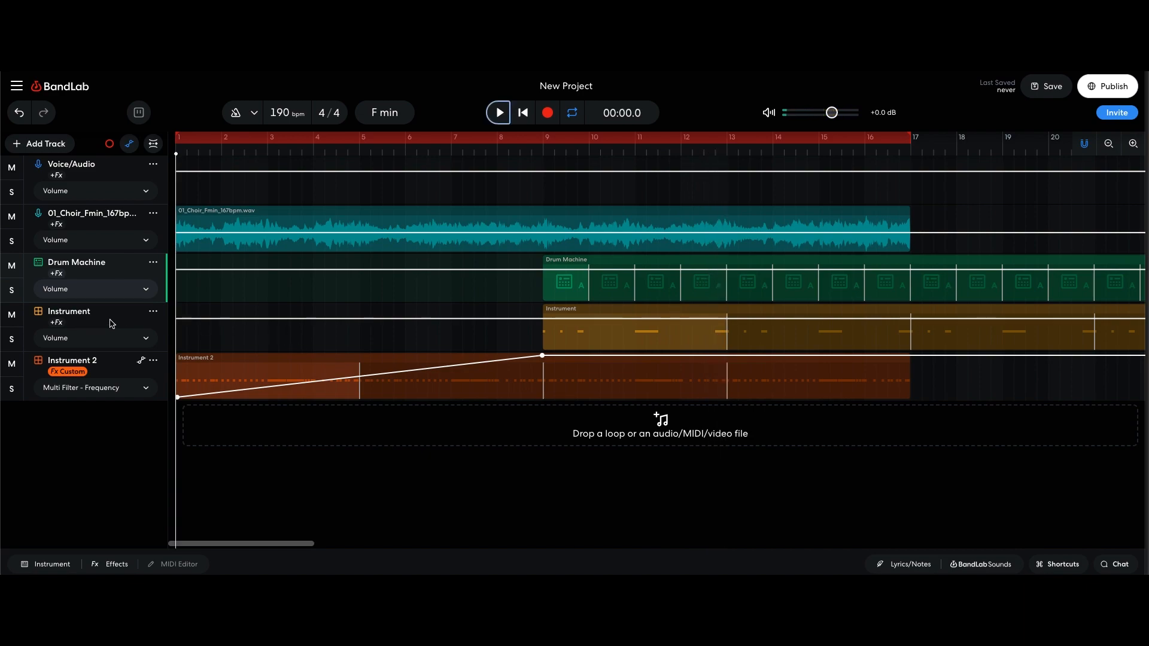
Step: Add a lowpass Multi Filter effect to the choir track and set its frequency to 30 Hz
click(58, 226)
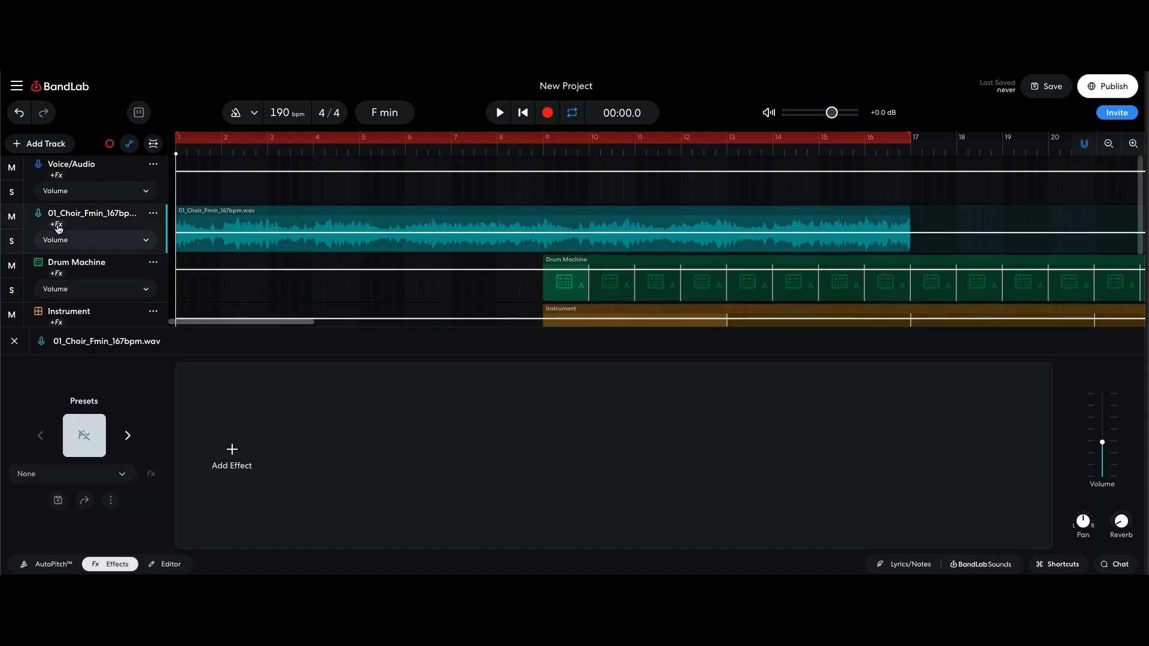
click(233, 461)
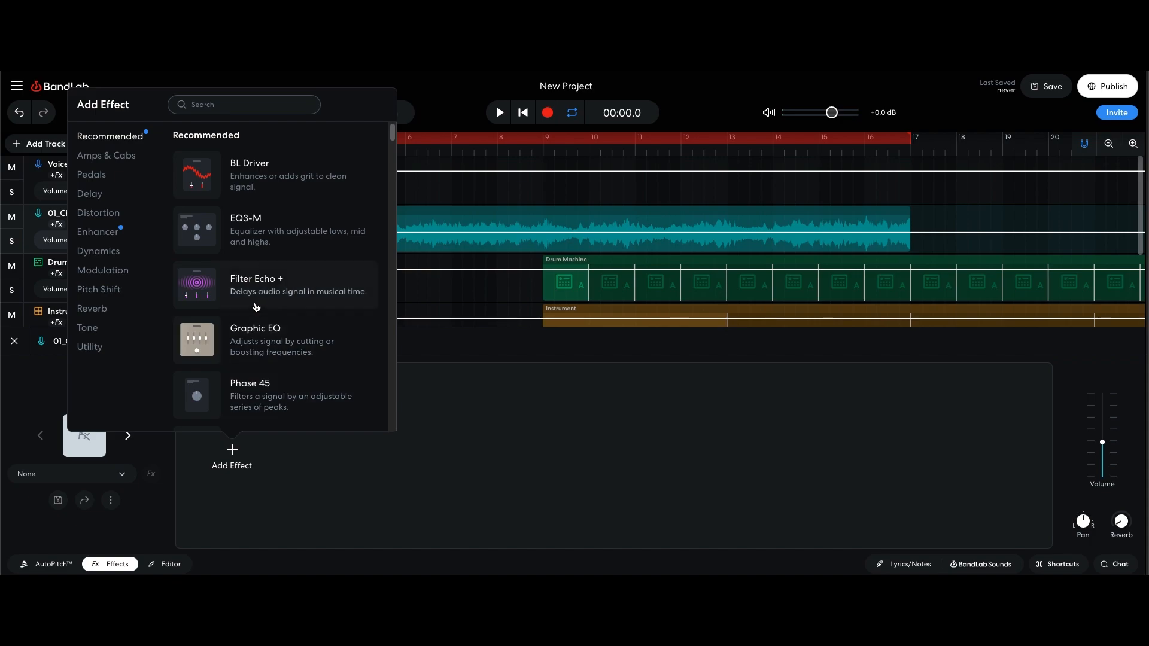
click(101, 325)
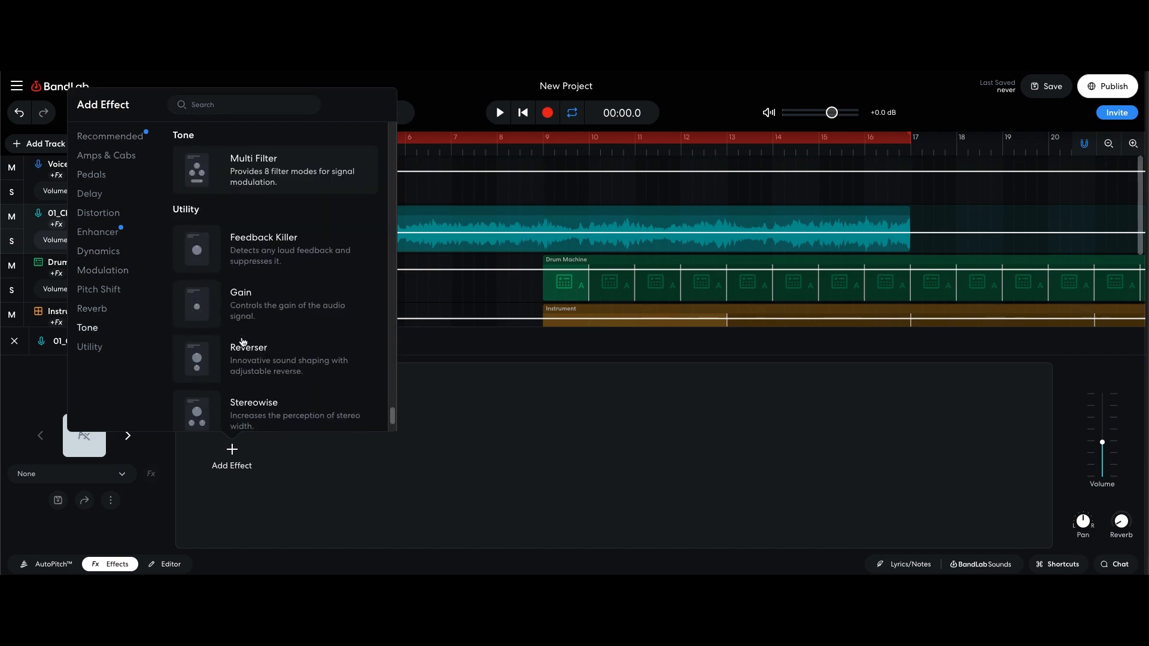
click(250, 171)
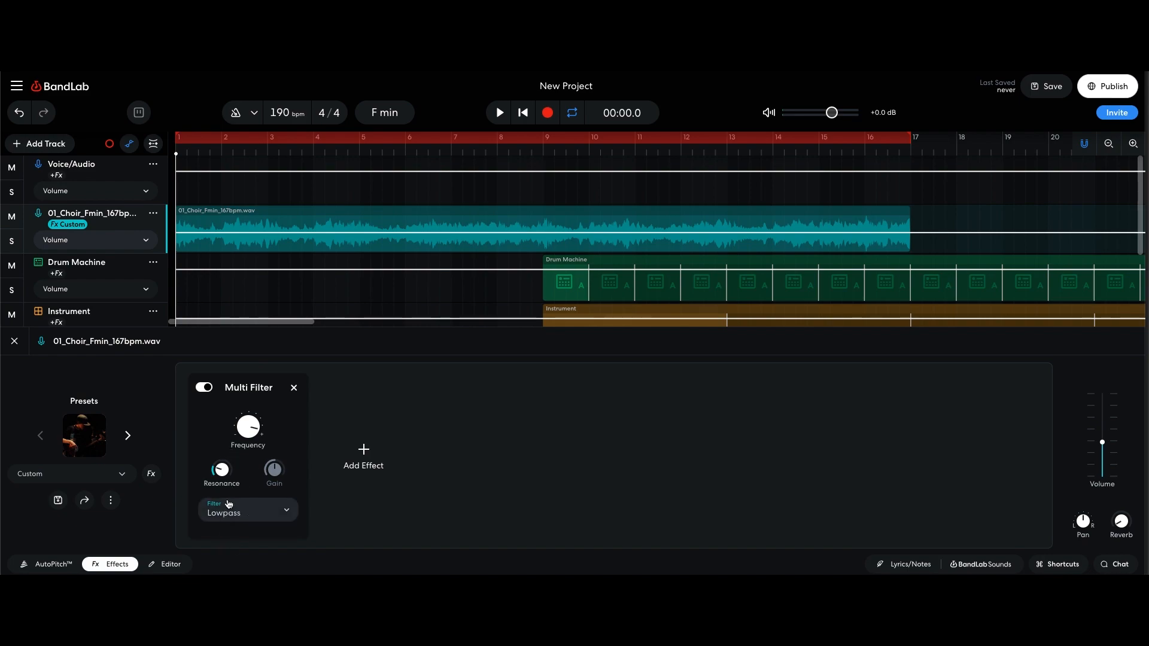
mouse_move(237, 418)
drag(246, 428, 247, 472)
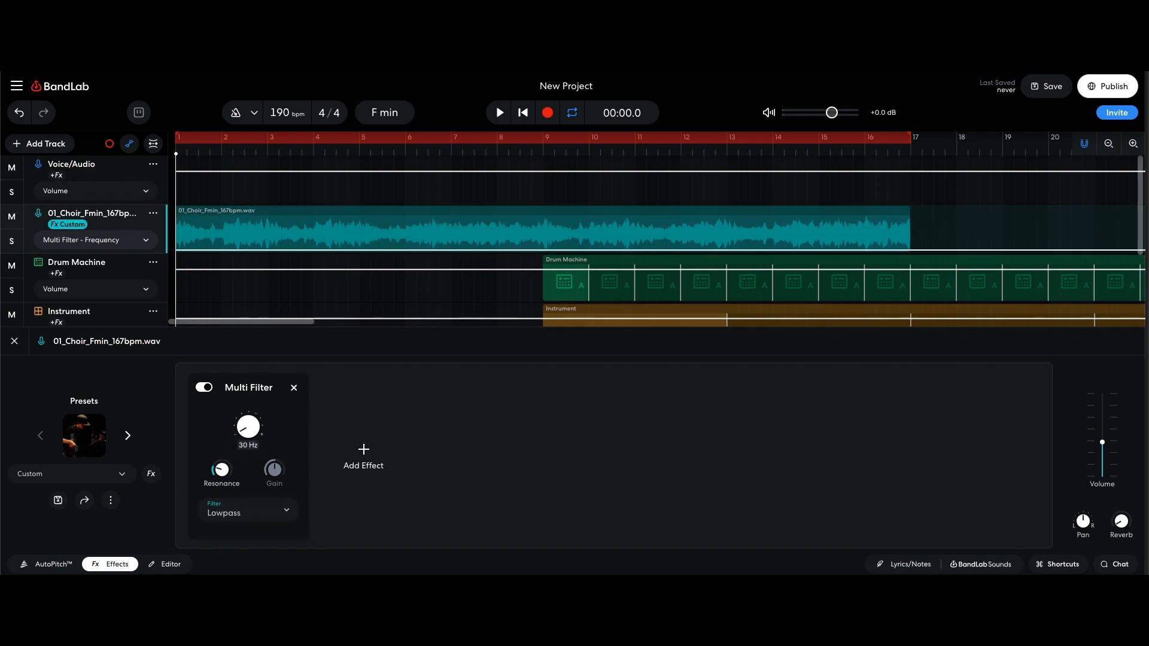
Step: Automate the choir track's Multi Filter frequency to rise from 30 Hz at bar 1 to its maximum at bar 9
click(542, 250)
click(183, 251)
mouse_move(544, 252)
drag(543, 250, 543, 182)
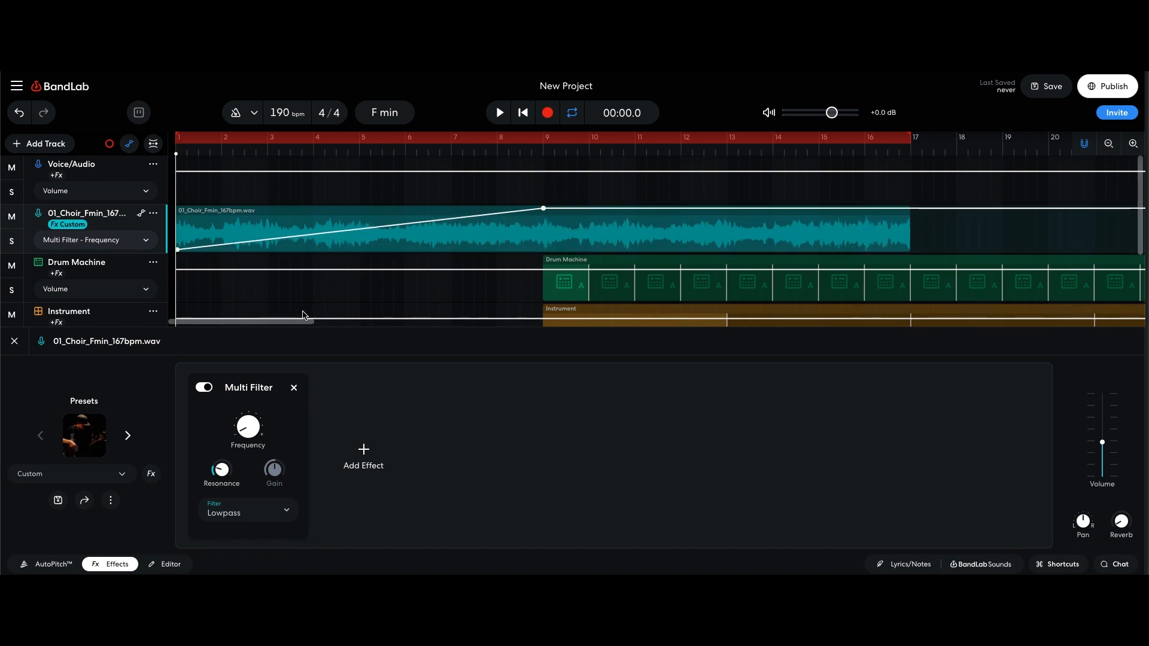
Step: Add a Spring Reverb effect to the choir track and set its amount to 100%
click(364, 457)
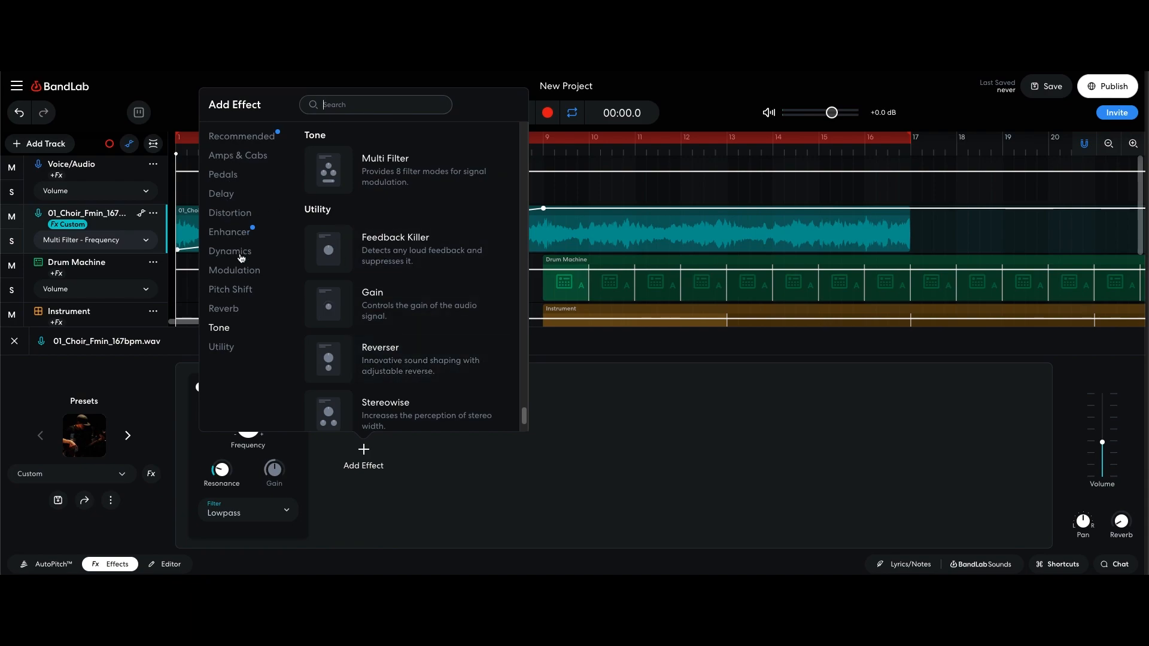
click(233, 309)
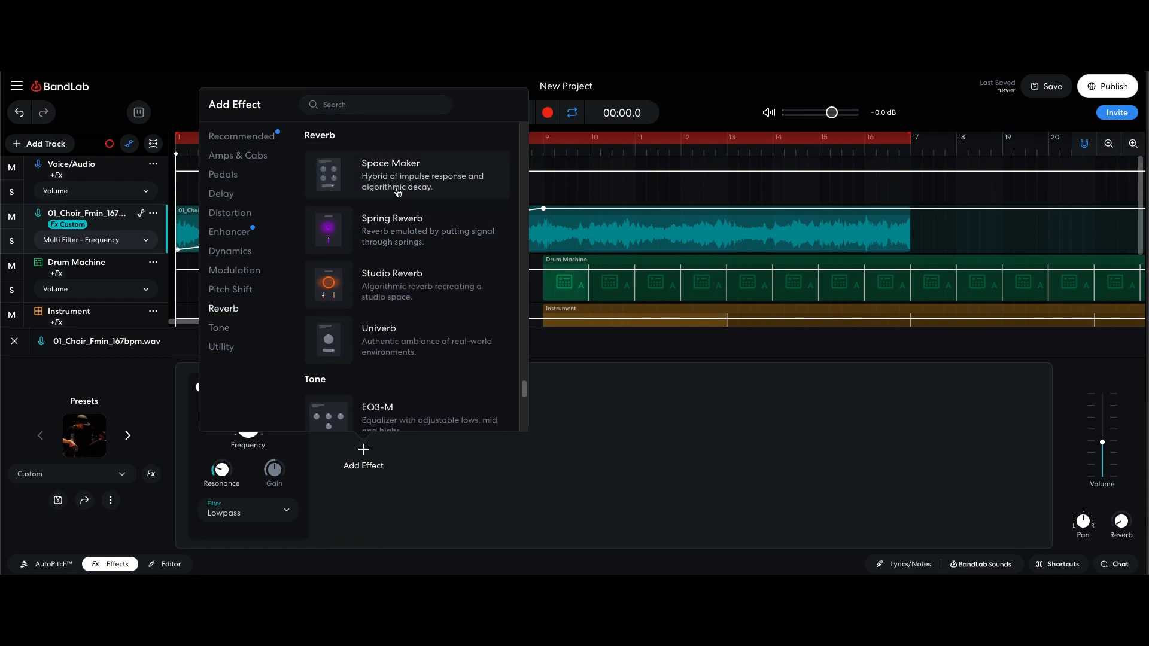
click(395, 233)
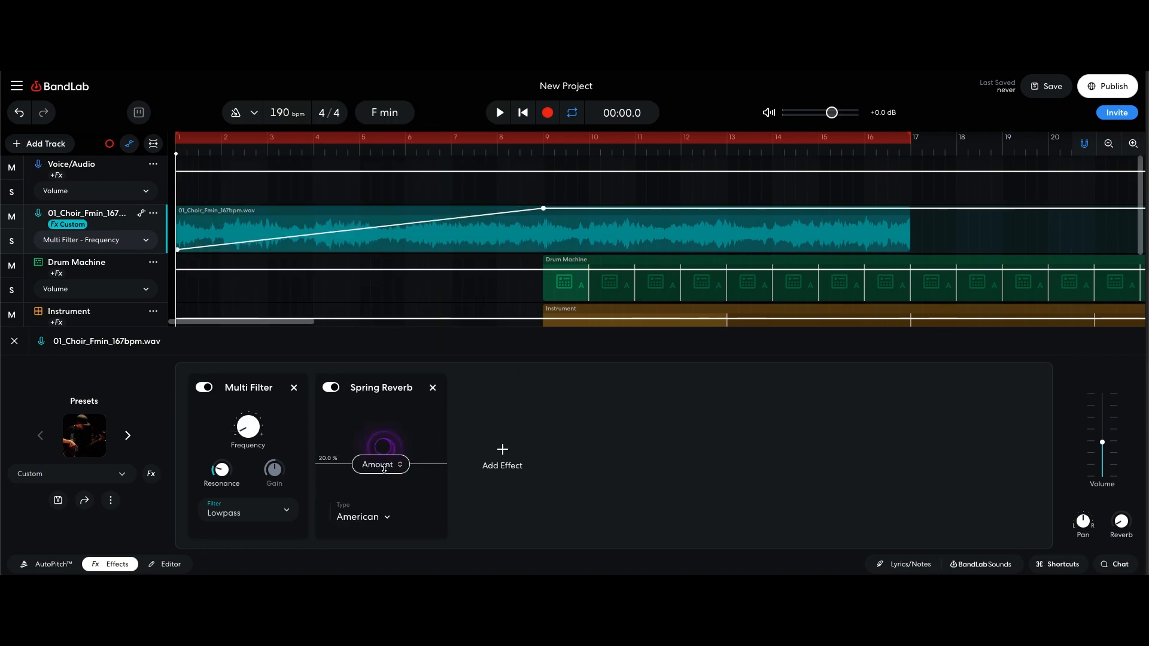
drag(381, 465, 381, 344)
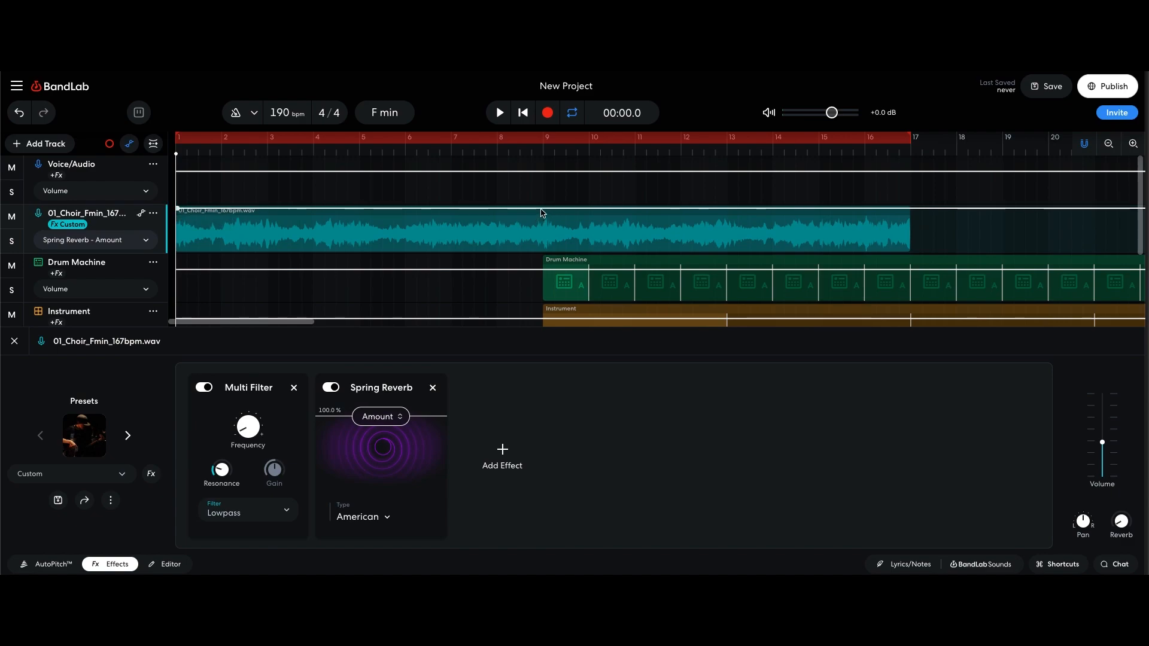
Step: Automate the choir's Spring Reverb amount to fall from 100% at bar 1 to its minimum at bar 9, then close the effects
drag(543, 213, 542, 250)
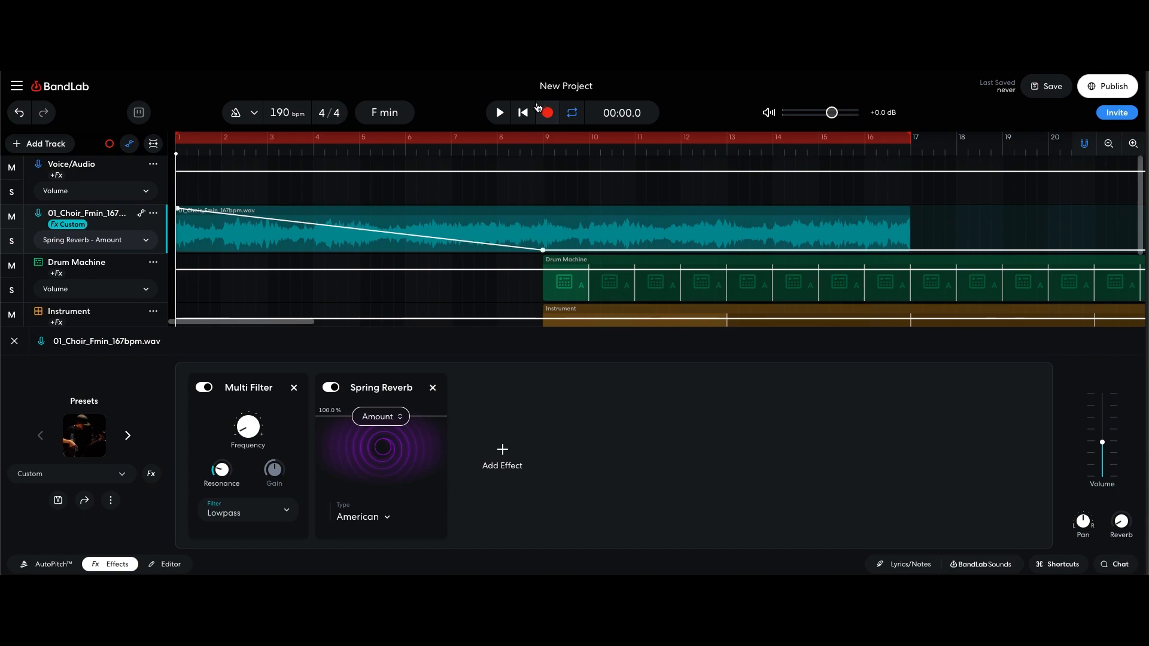
click(14, 342)
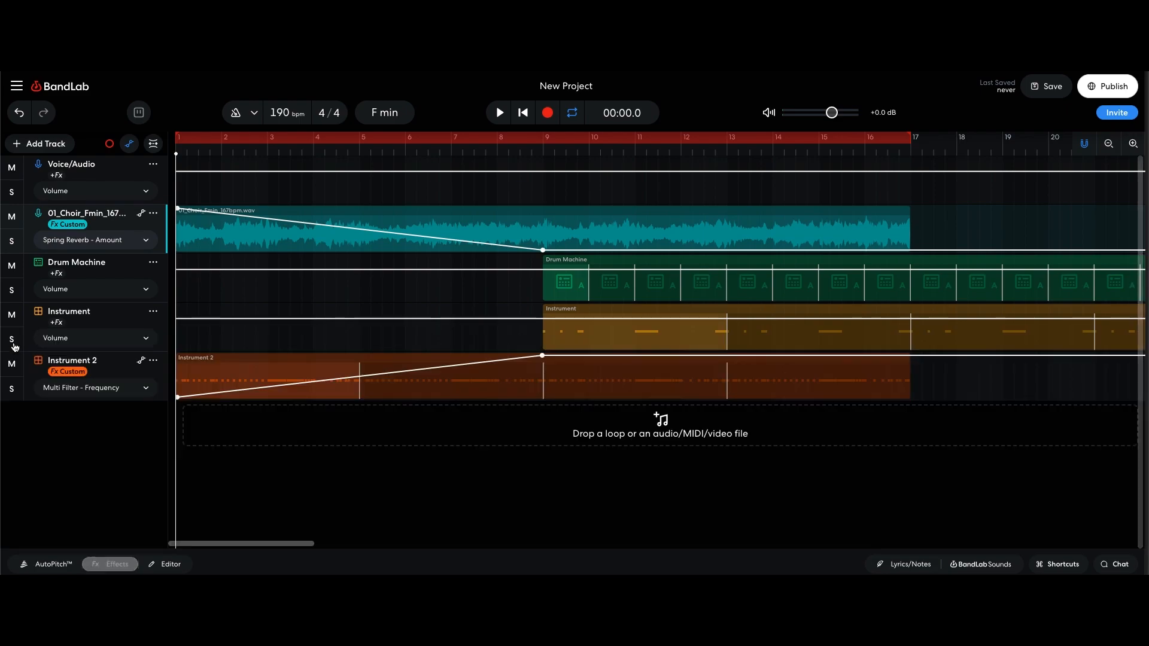
Step: Play through the arrangement, turn off the loop cycle and hide the automation
key(space)
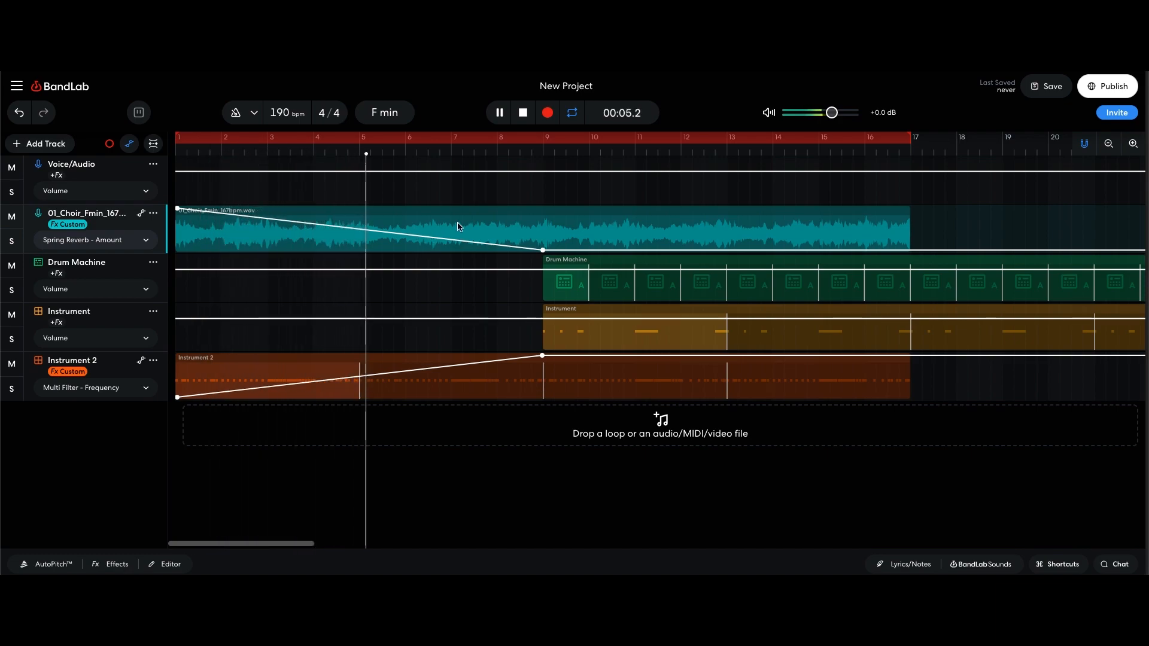
click(674, 138)
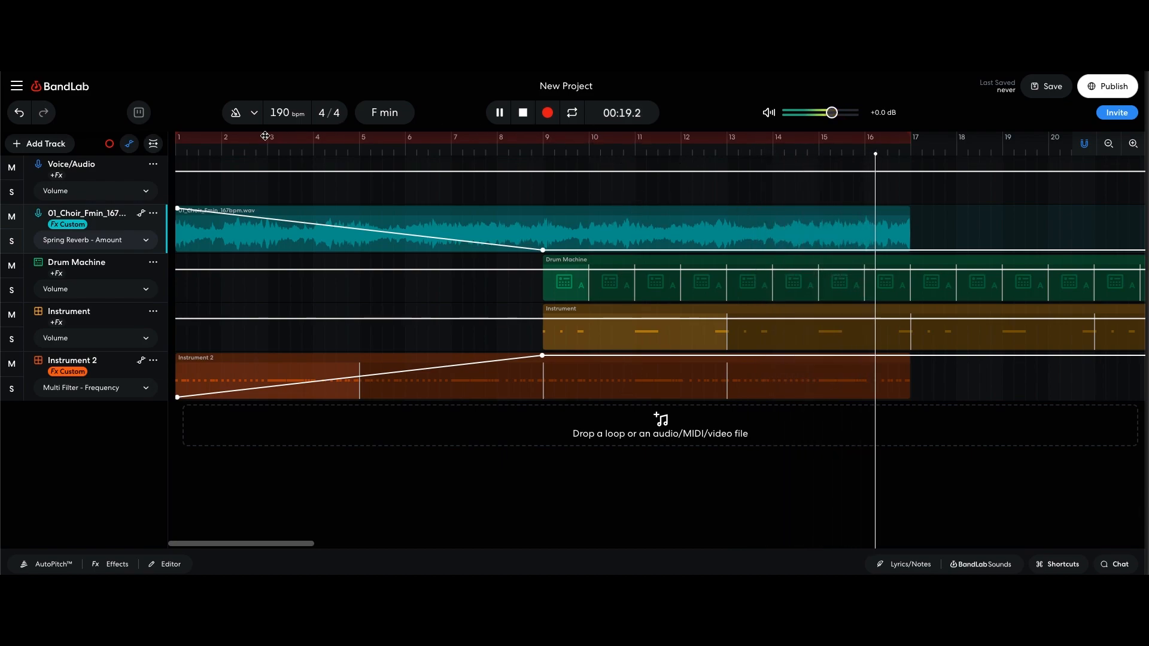
key(a)
key(space)
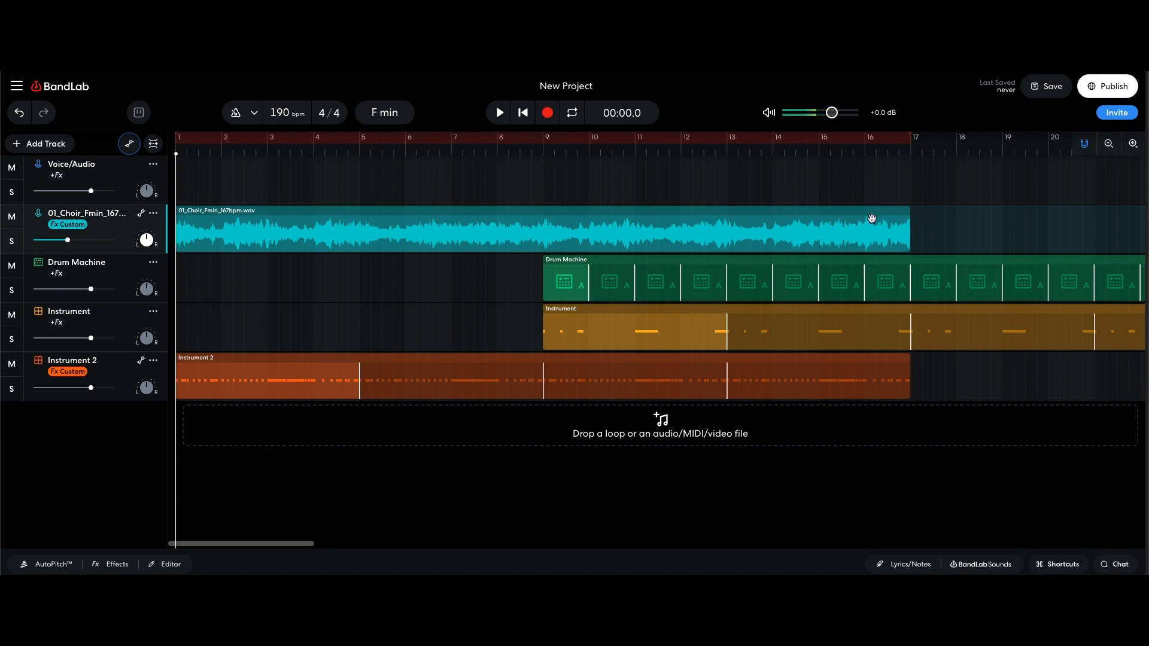
Step: Paste a copy of the choir clip at bar 17 without moving automation, and trim its start to midway through bar 17
click(887, 228)
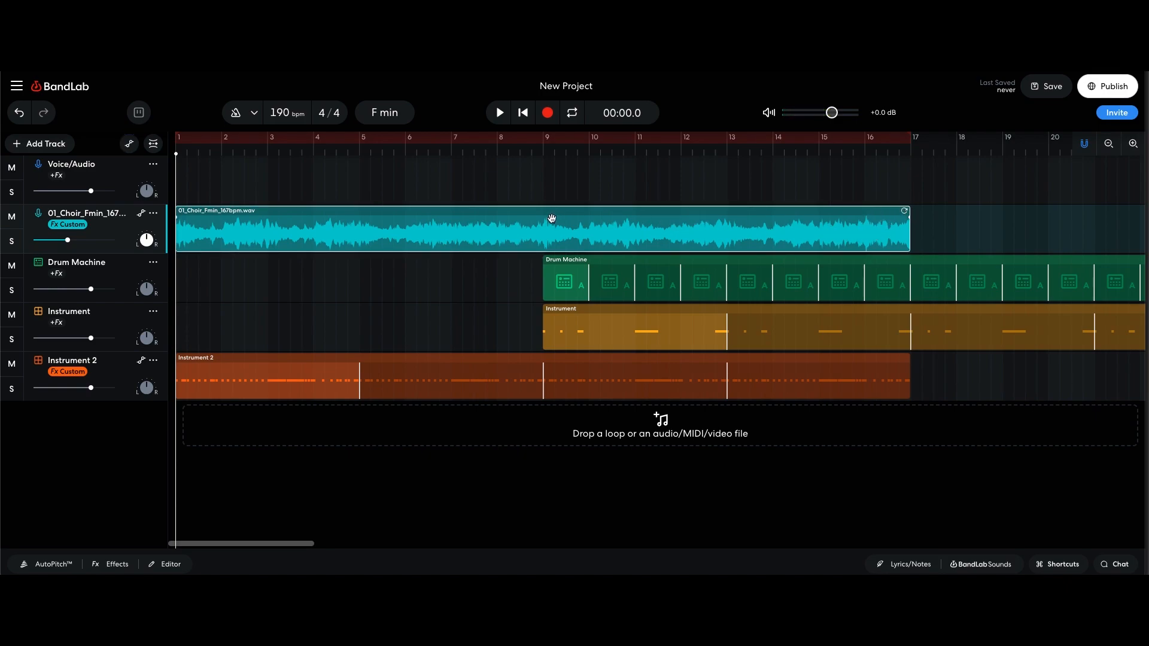
click(912, 237)
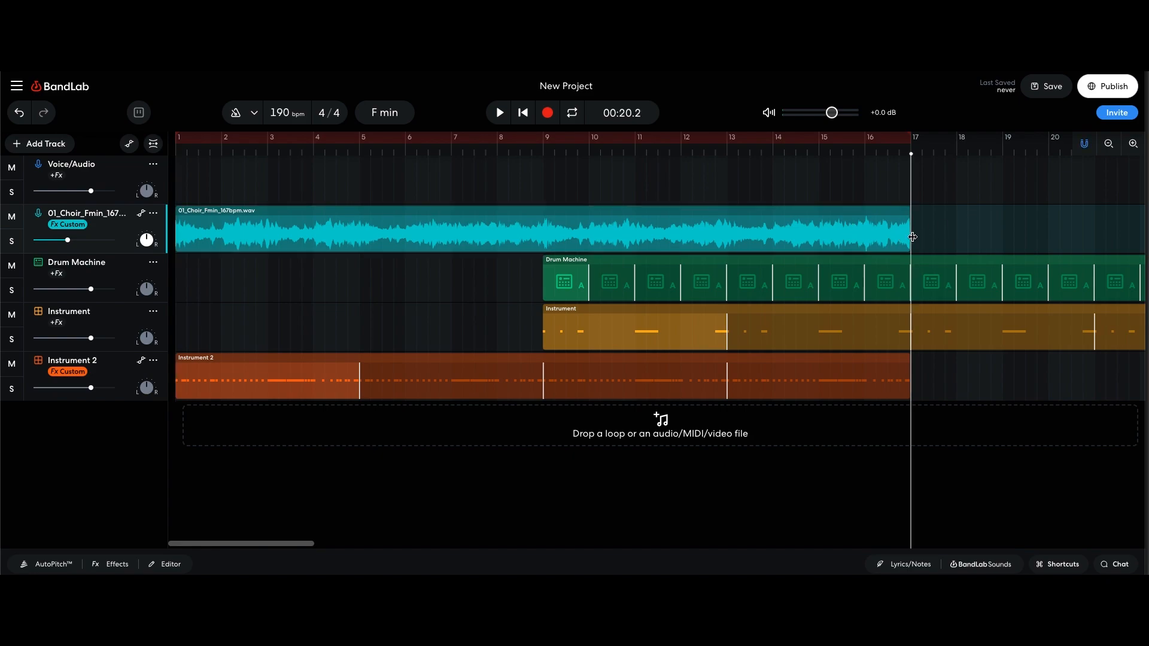
key(ctrl+v)
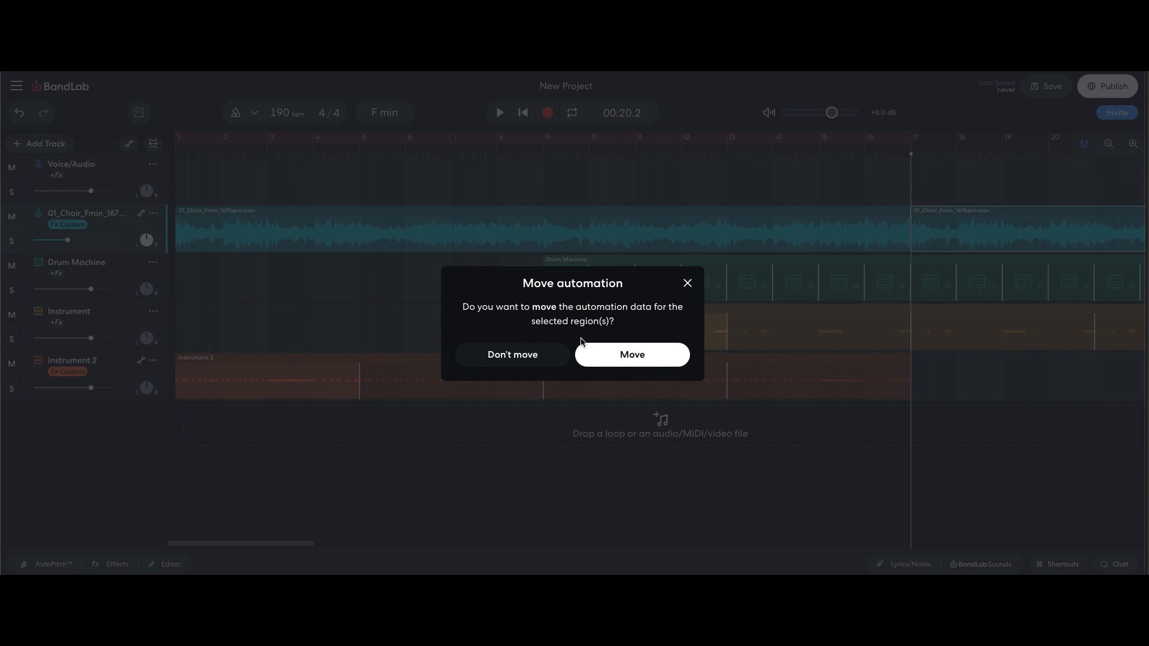
click(511, 356)
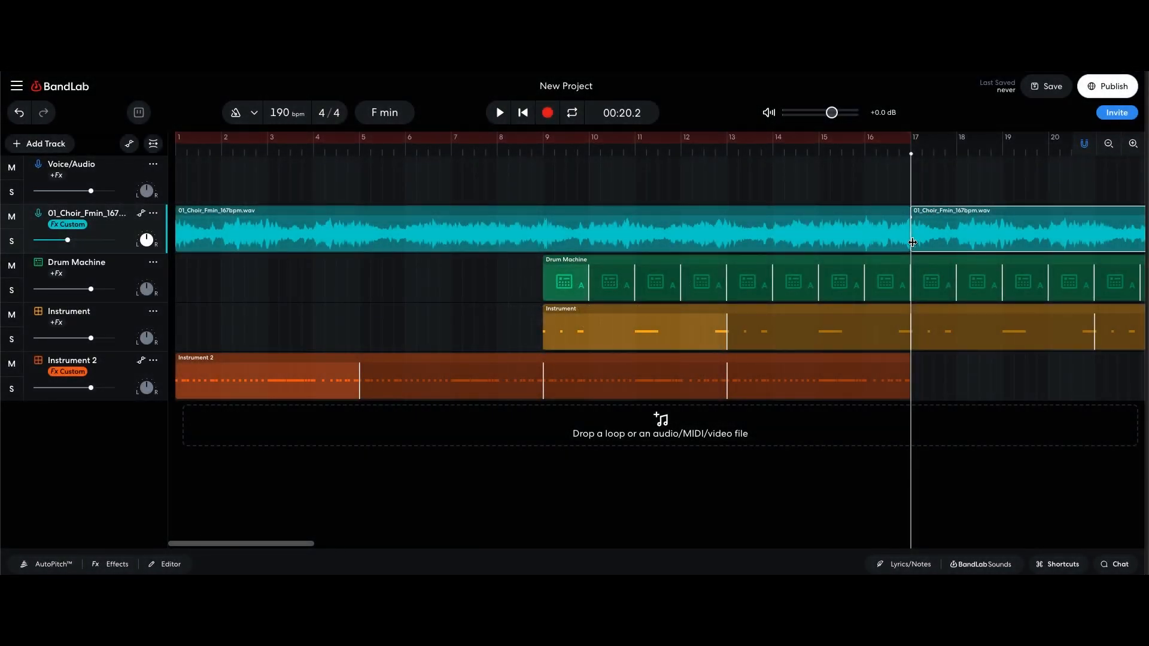
drag(914, 243, 937, 246)
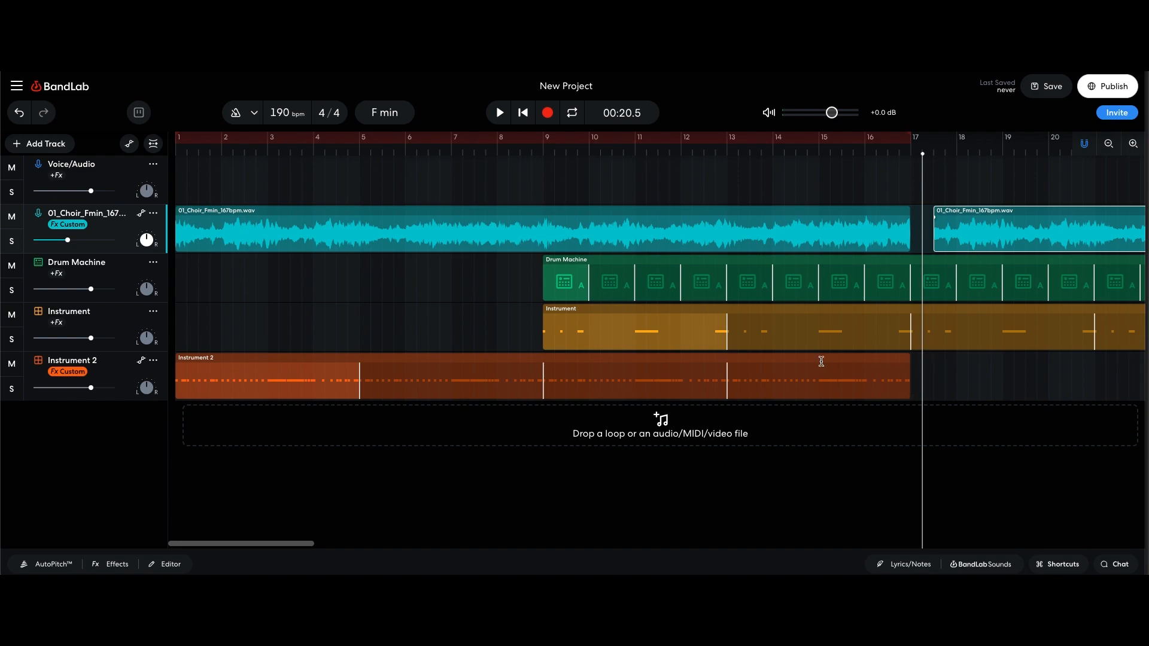
Step: Extend the Instrument 2 loop to nearly bar 29 and slice it at bar 17
click(270, 365)
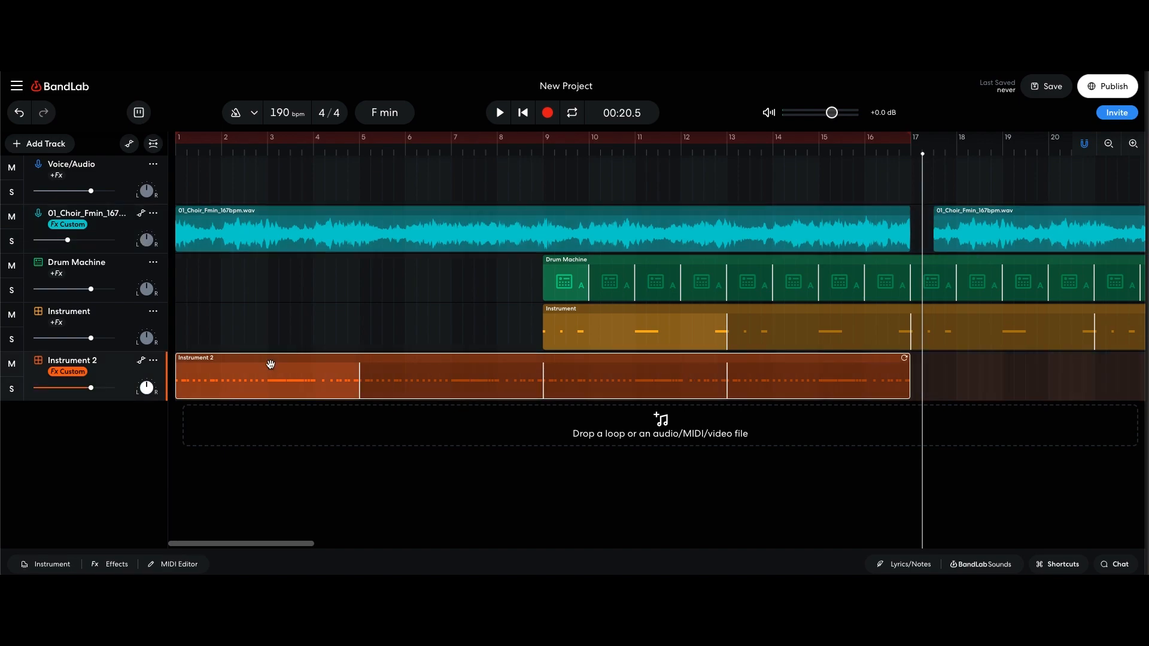
drag(904, 359, 1024, 366)
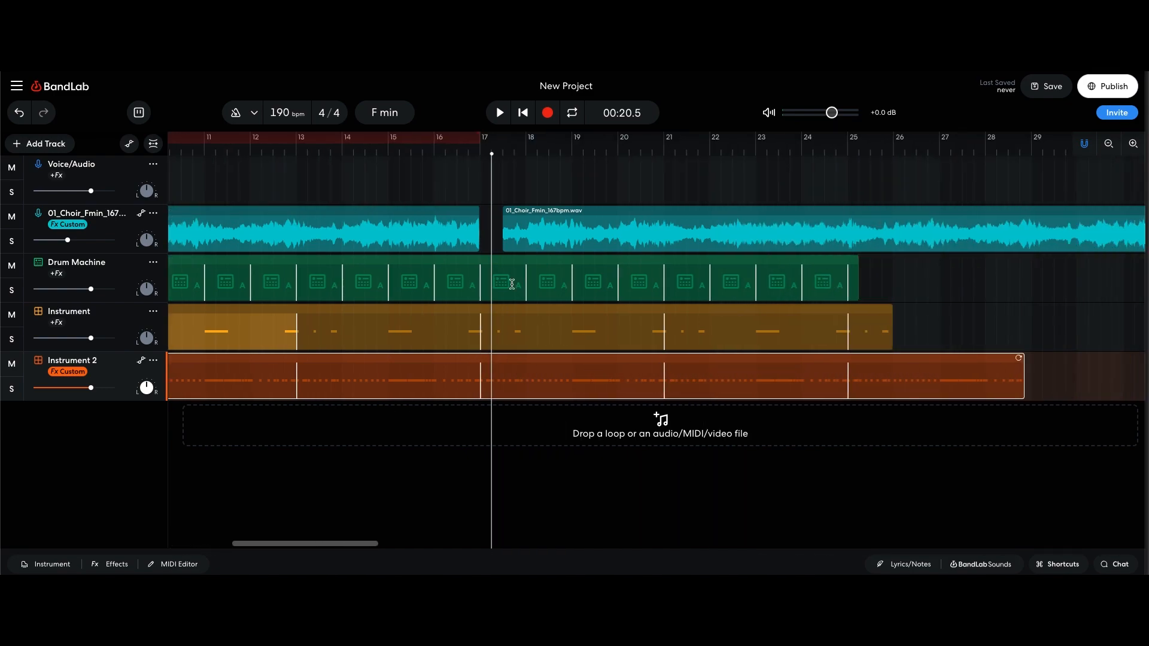
drag(492, 151, 479, 151)
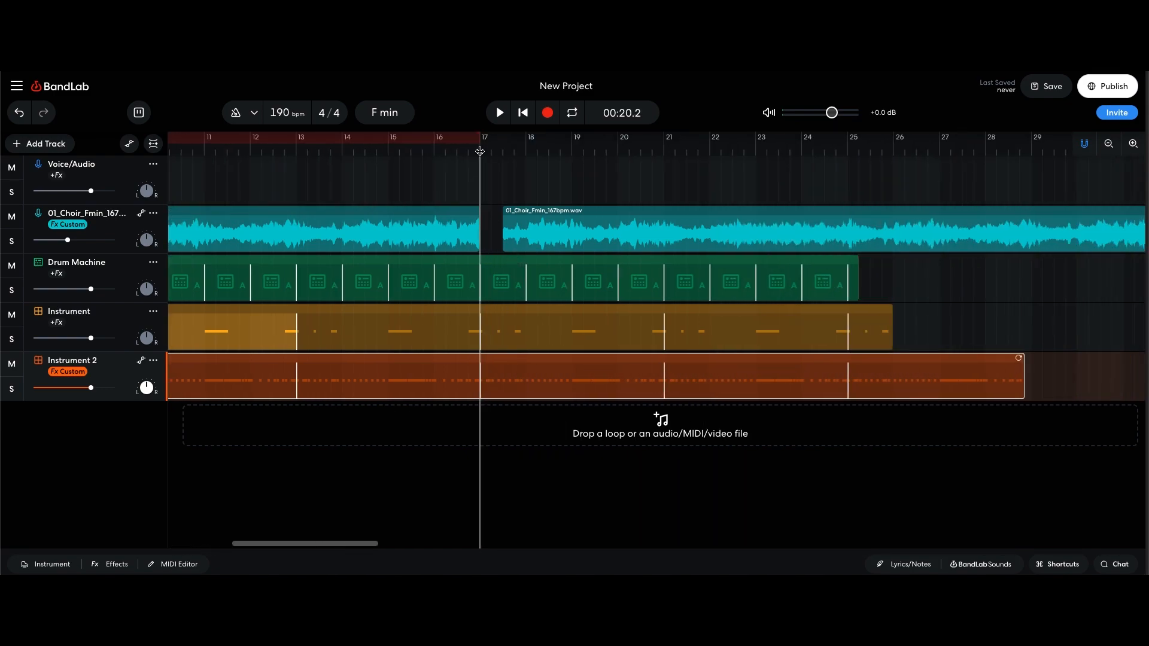
right_click(489, 376)
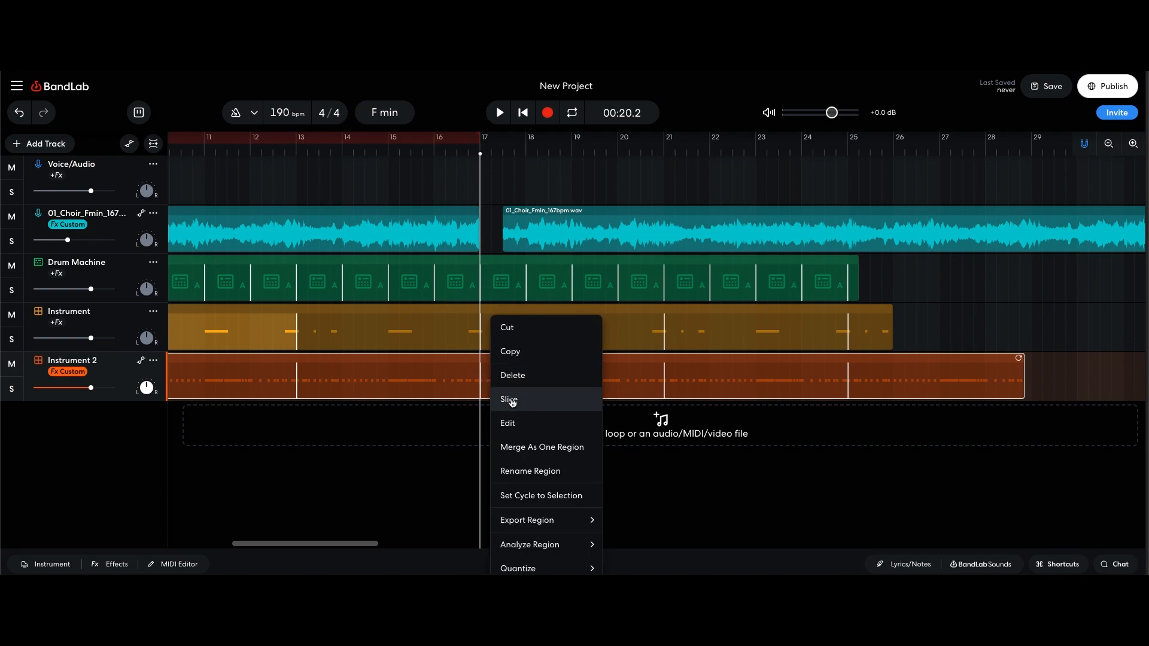
click(508, 401)
click(502, 394)
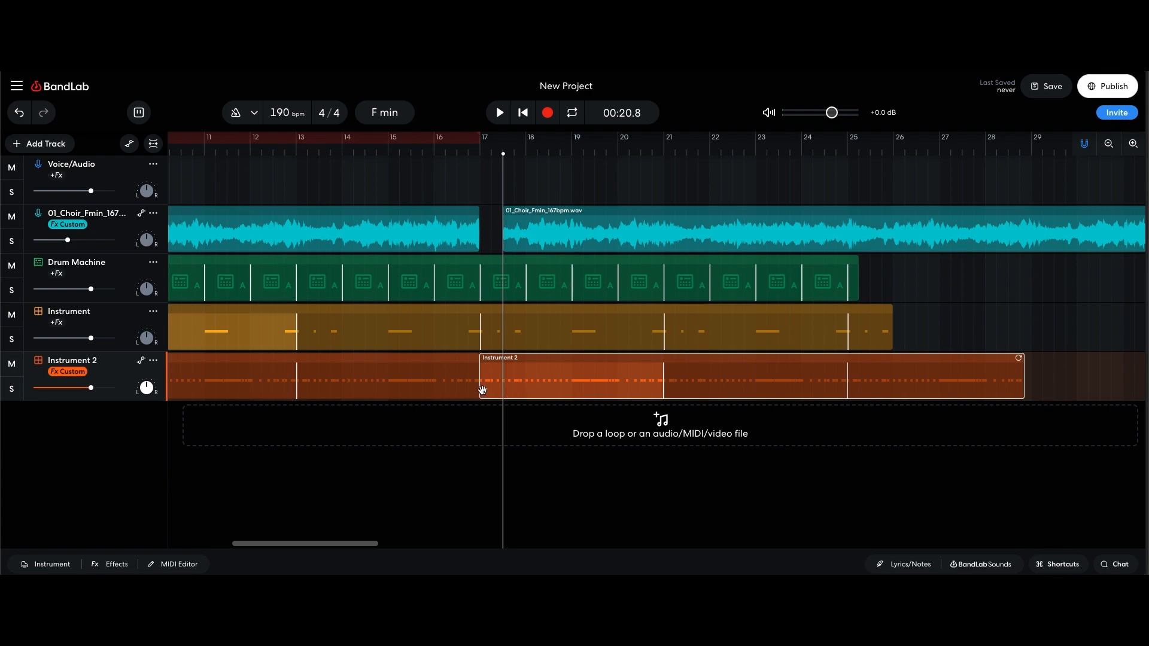
Step: Shorten the sliced Instrument 2 region to end at bar 21 and paste a copy of it at bar 21
drag(481, 391, 504, 390)
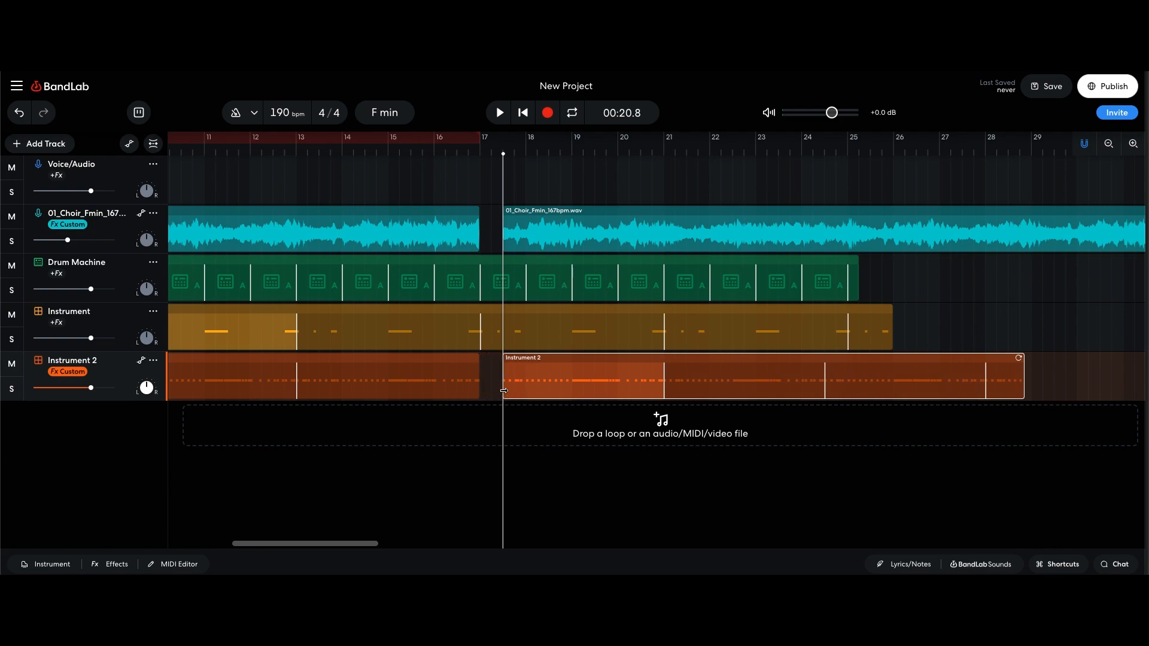
key(ctrl+z)
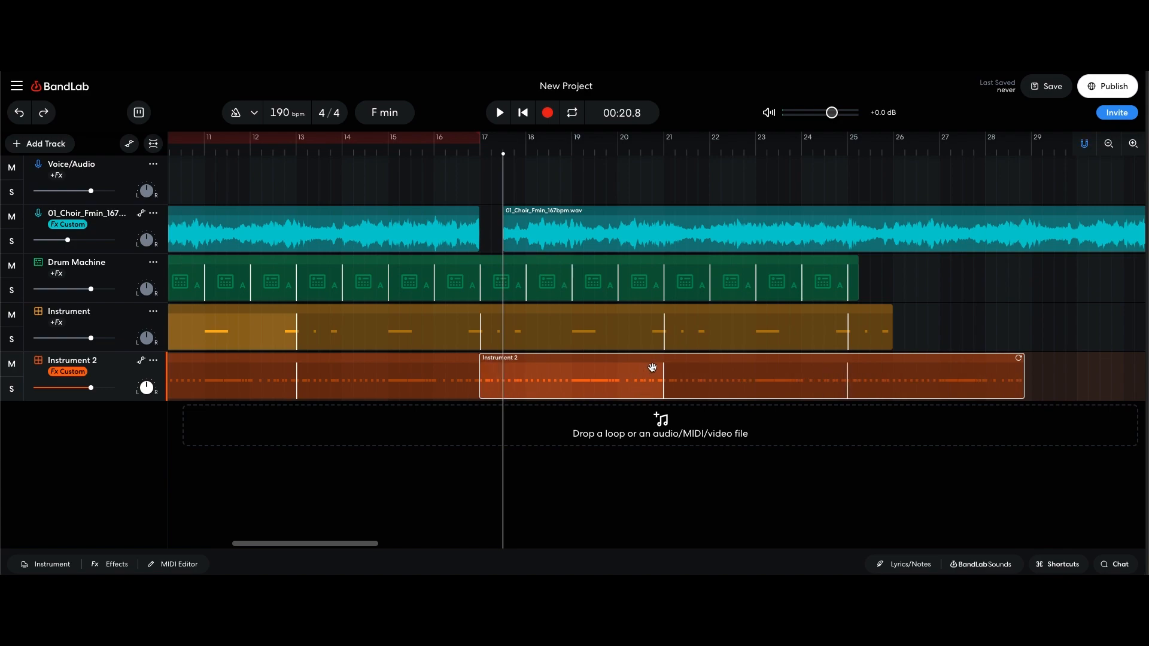
drag(1019, 358, 594, 359)
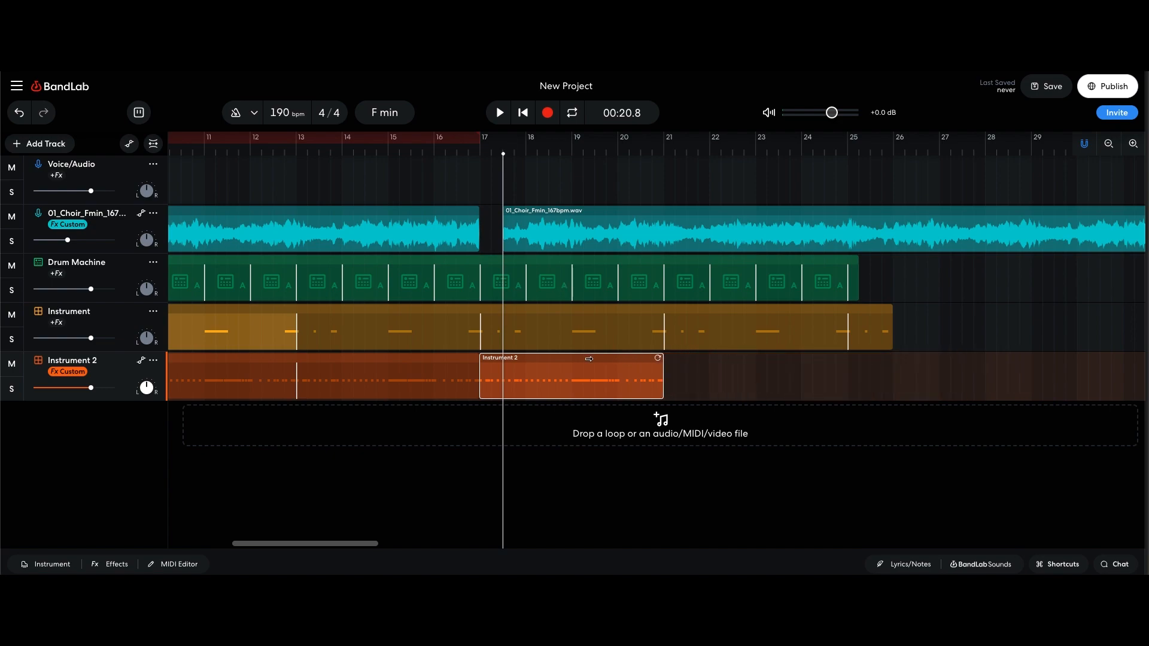
click(667, 378)
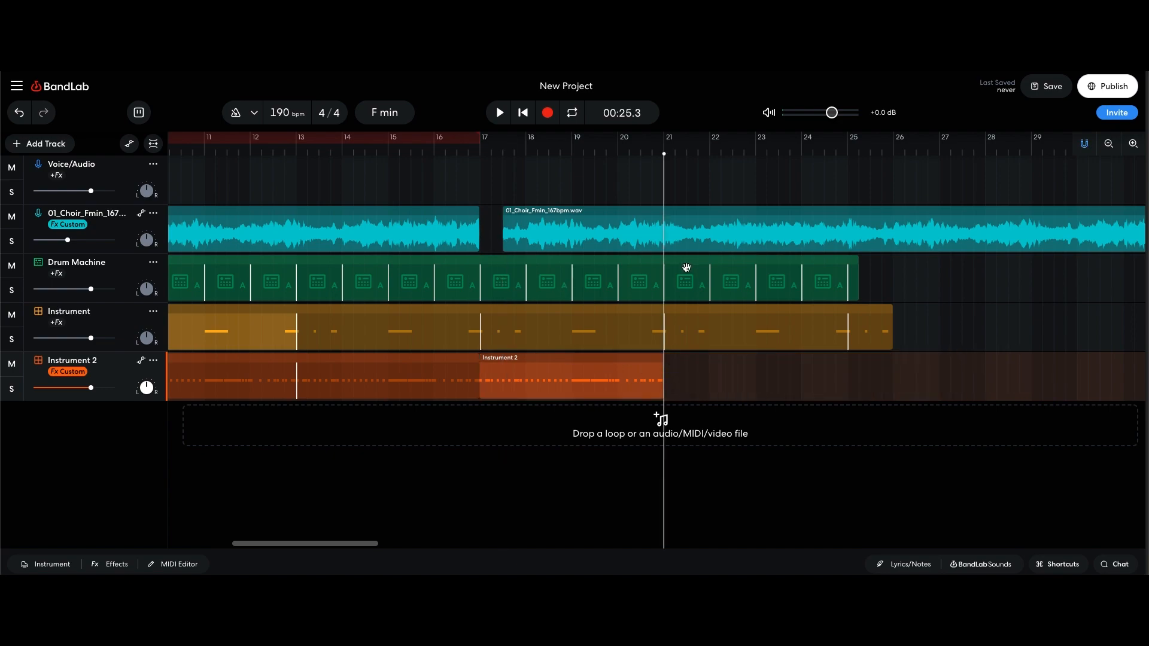
key(ctrl+v)
Step: Trim the start of the Instrument 2 region at bar 17 to midway through that bar
click(561, 357)
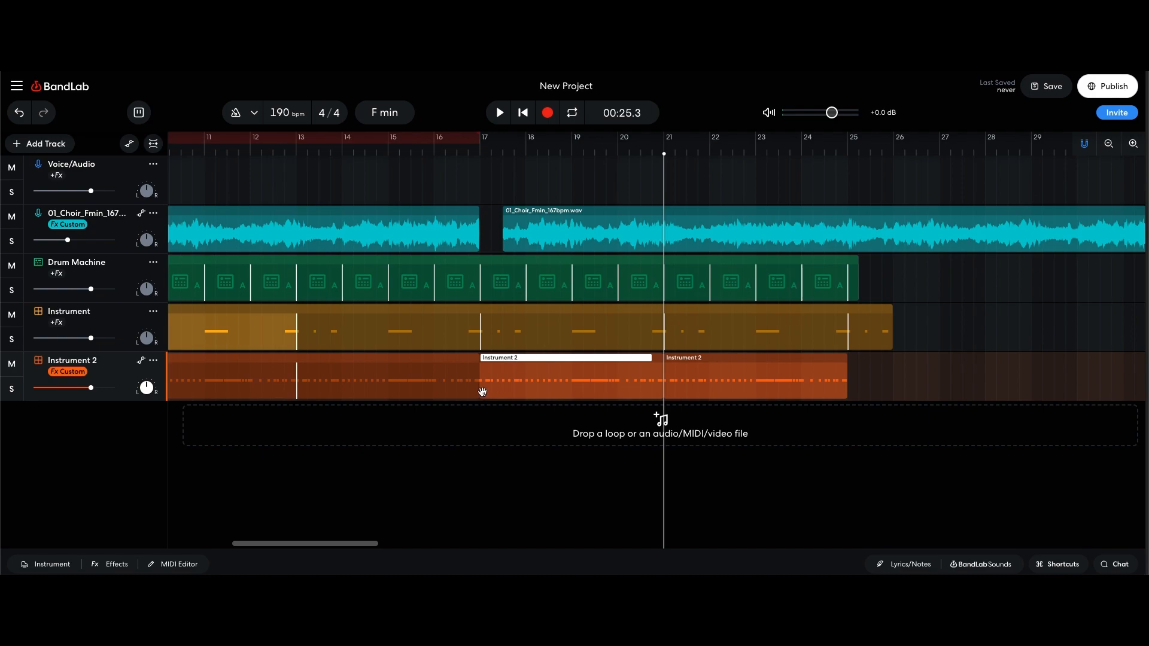
click(499, 392)
drag(480, 396, 505, 394)
Step: Play the arrangement from bar 12 and extend the second choir clip's start back to bar 17
click(250, 154)
key(space)
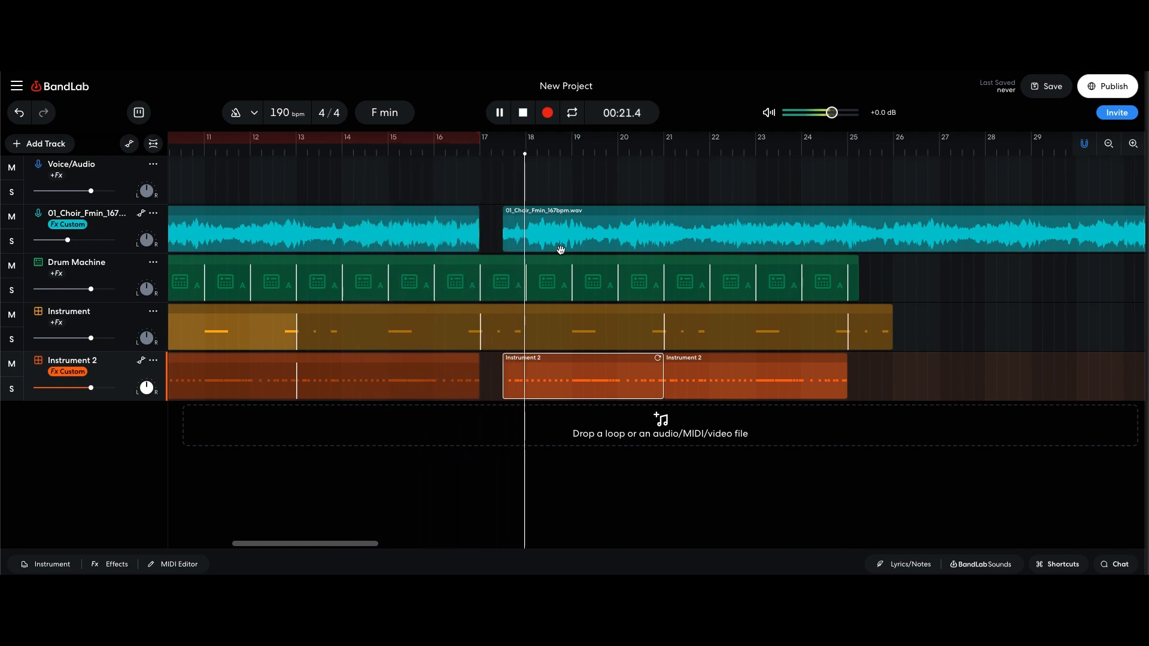
key(space)
drag(505, 245, 482, 246)
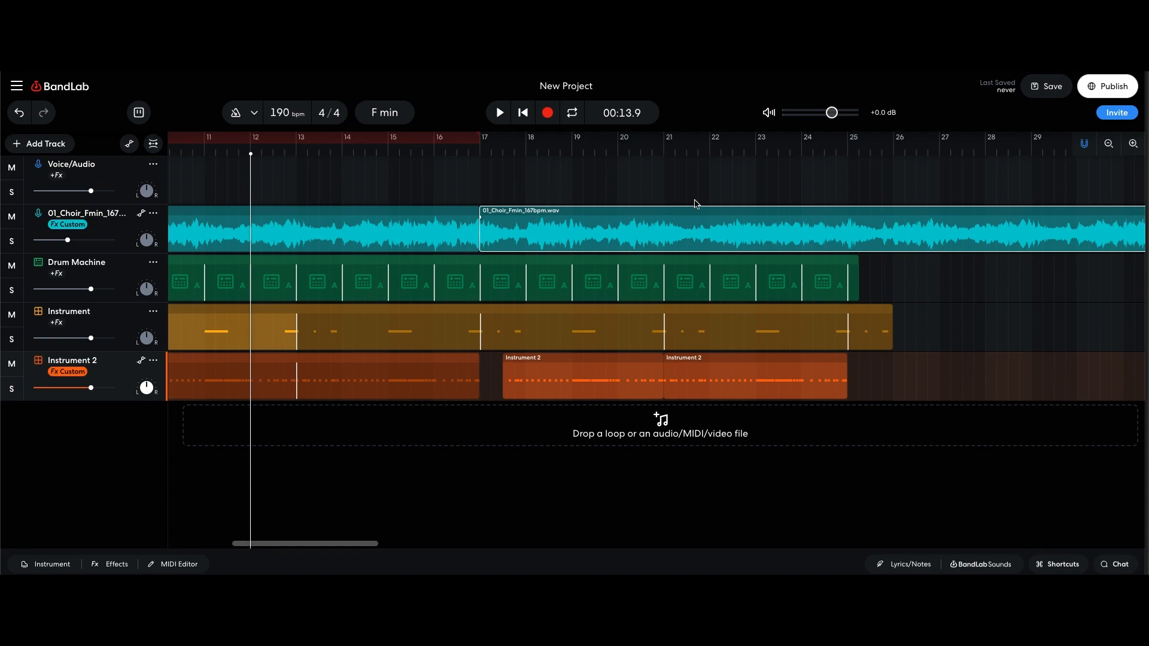
Step: Show the automation and add a choir Spring Reverb amount spike peaking at bar 17 and falling to minimum midway through that bar
click(130, 144)
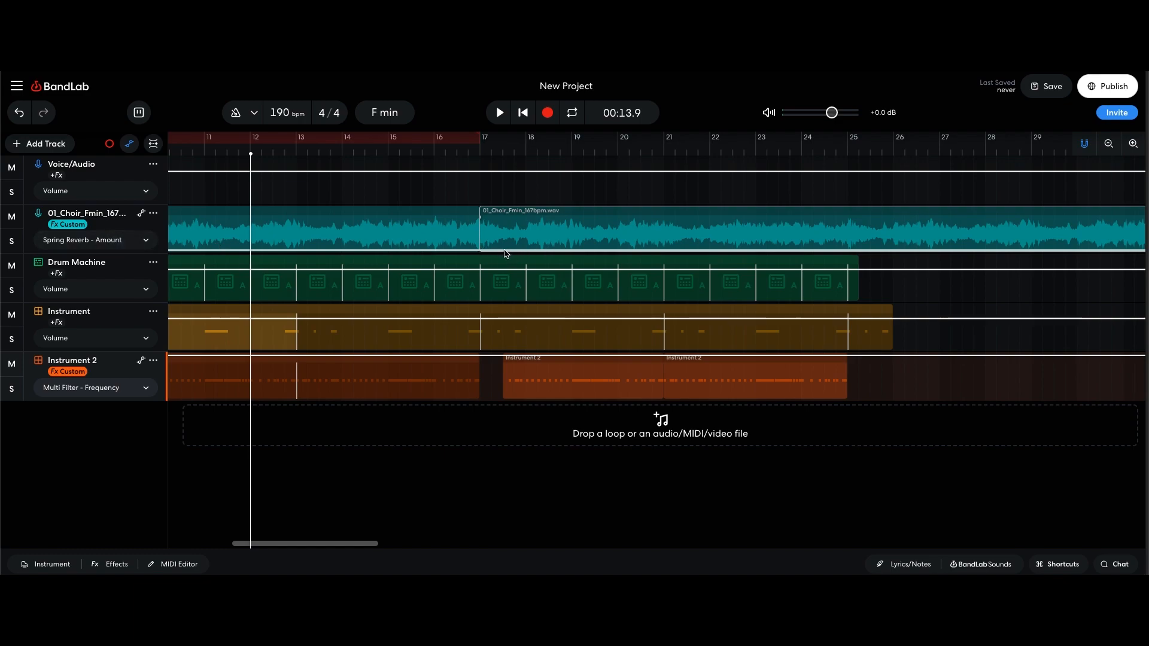
click(473, 250)
drag(480, 250, 480, 185)
Step: Automate the choir's Multi Filter frequency to drop to minimum at bar 17 and return to maximum mid-bar, then play it and hide the automation
click(146, 240)
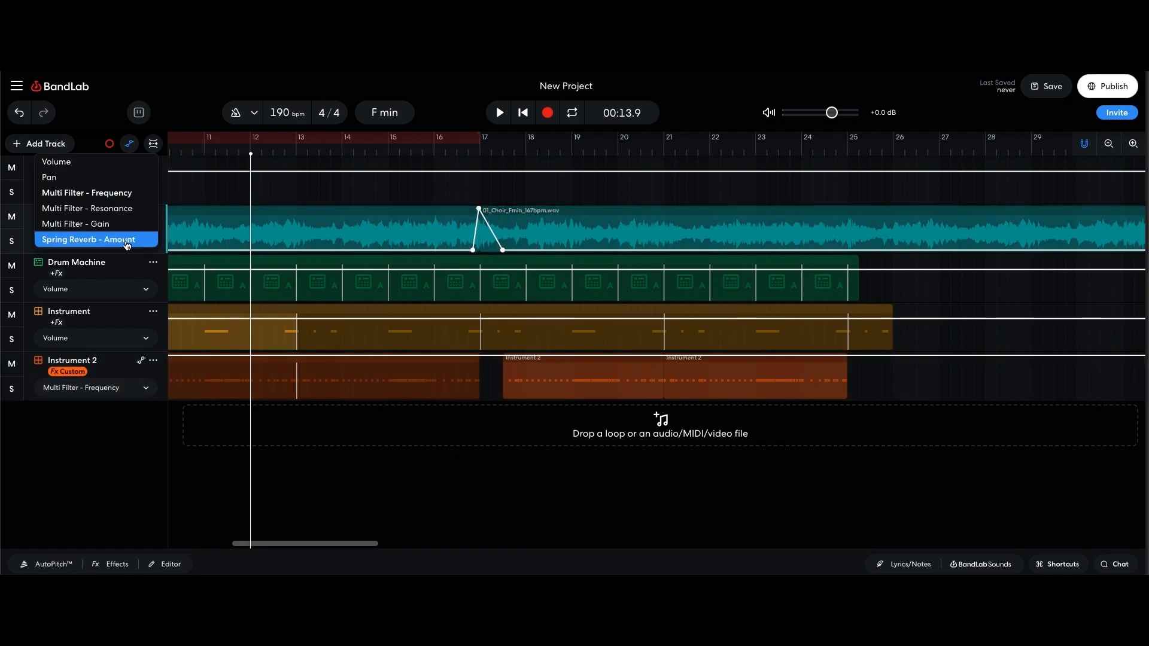
click(99, 193)
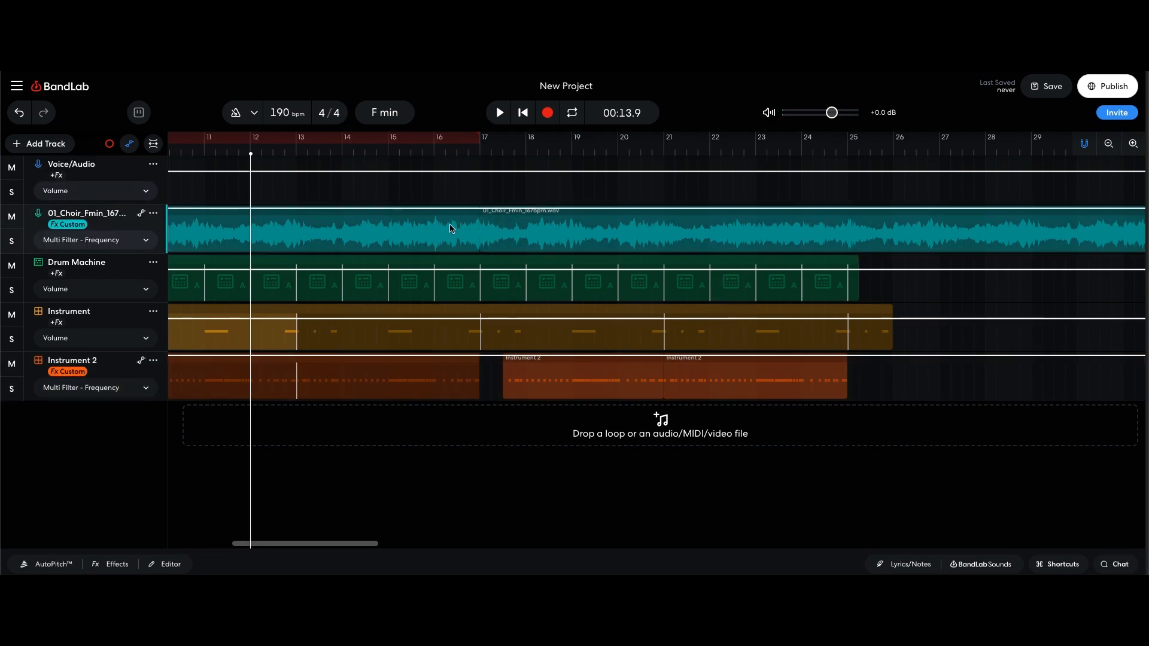
click(475, 208)
drag(480, 208, 480, 249)
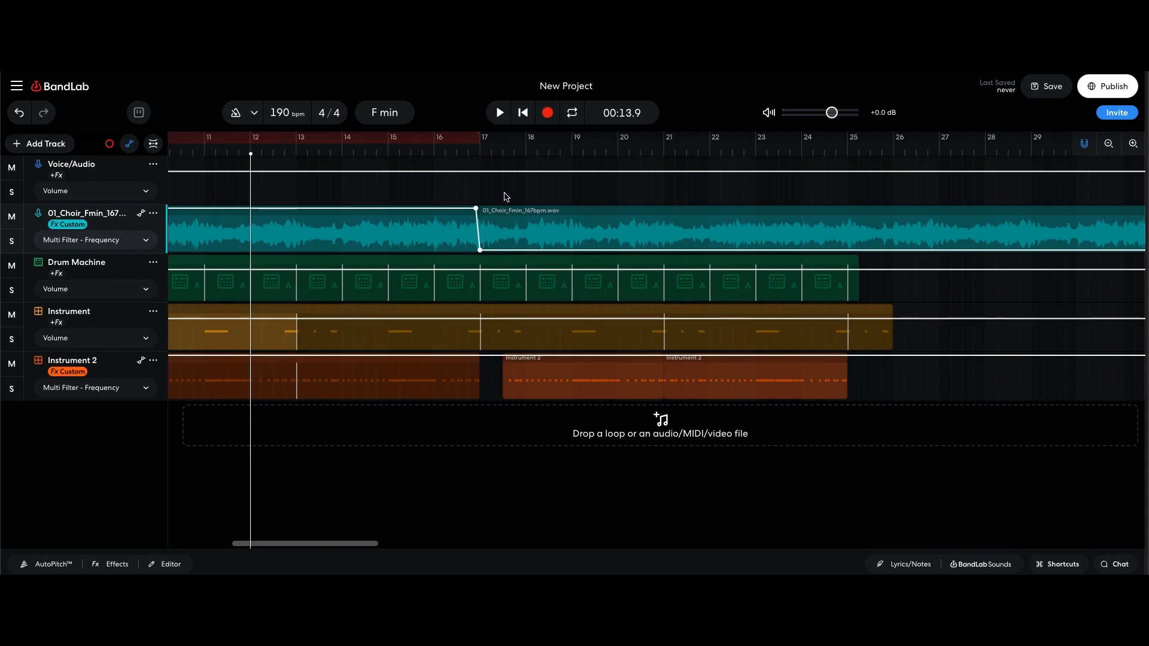
drag(504, 251, 504, 195)
key(space)
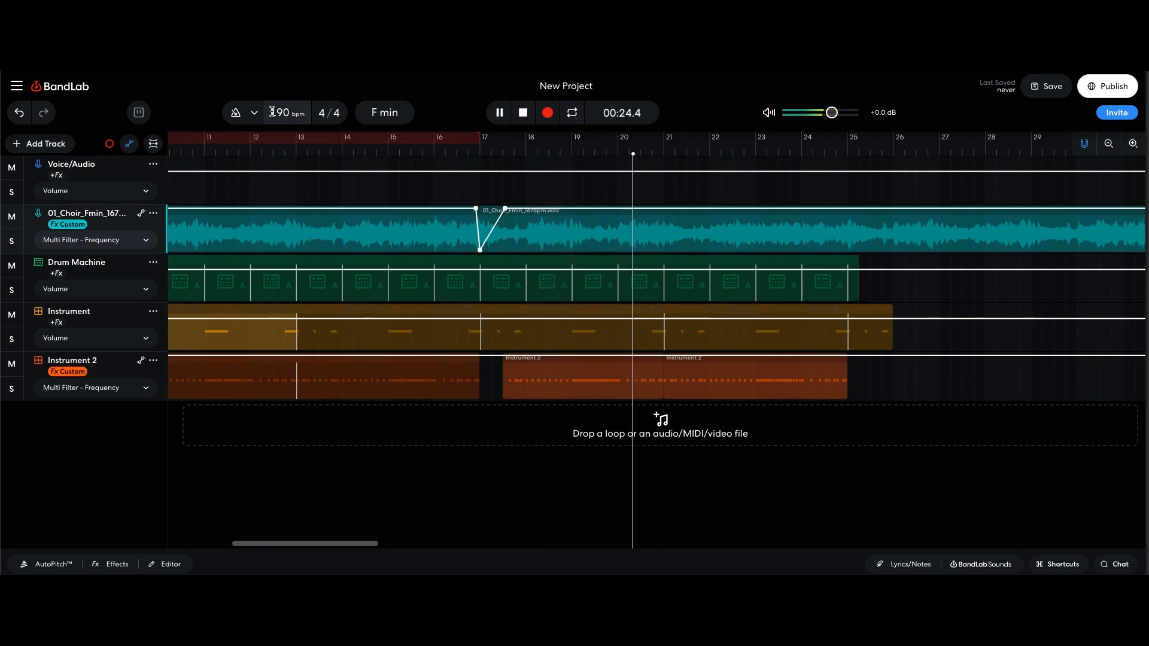
key(a)
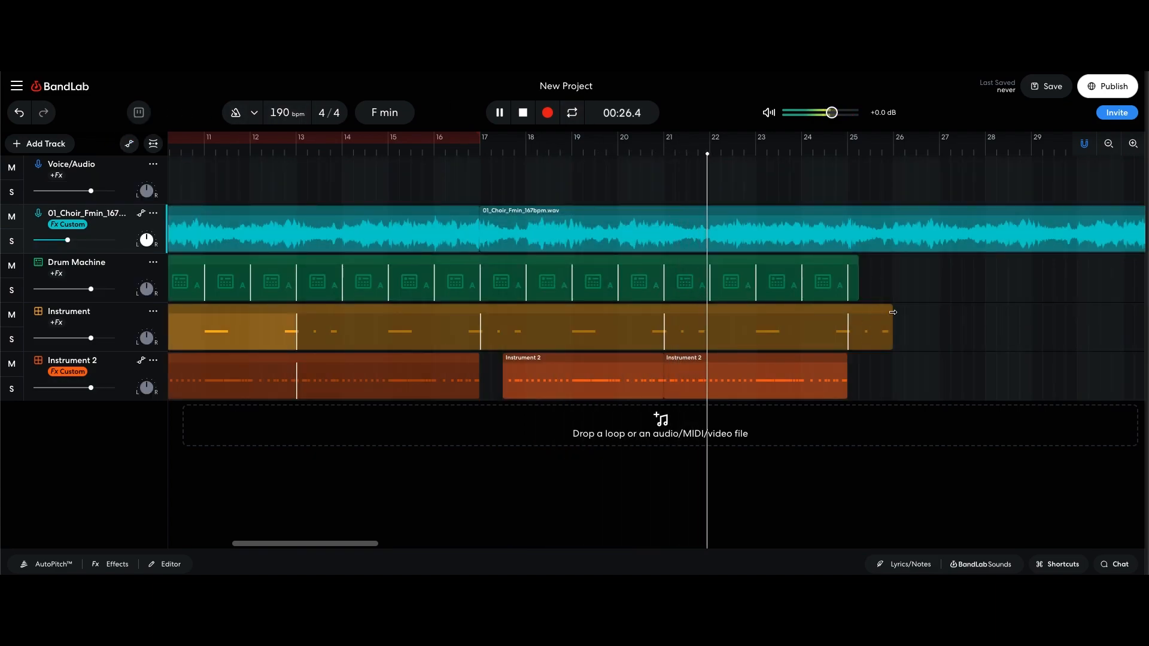
Step: Shorten the Instrument and Drum Machine loops so both end at bar 25
drag(888, 309, 840, 310)
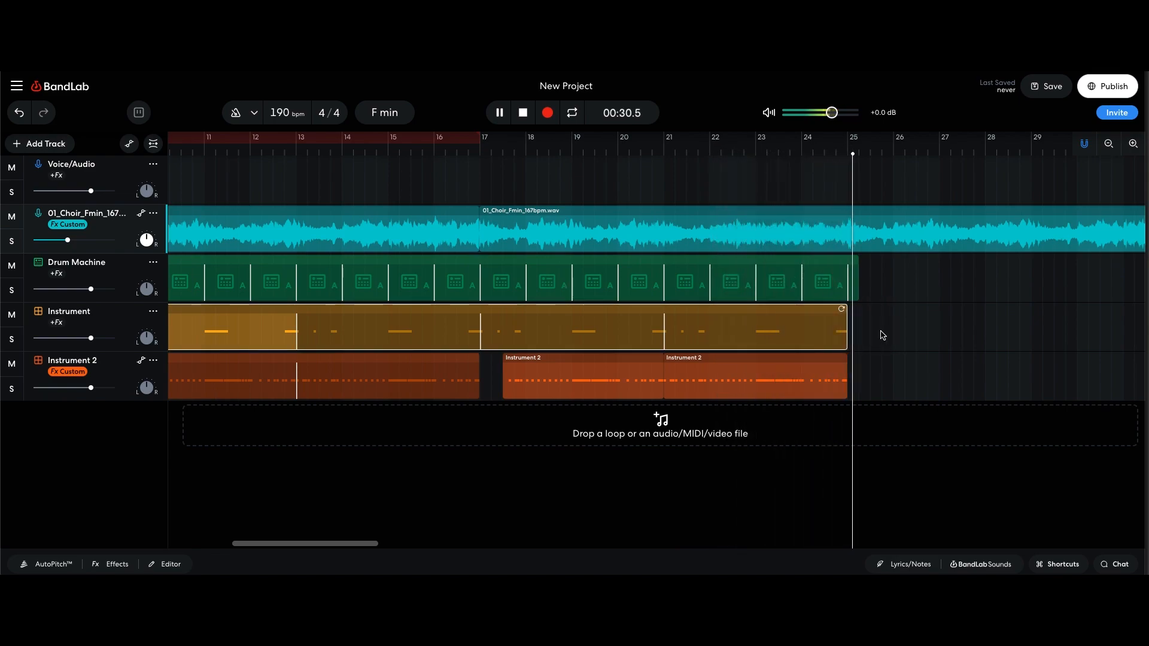
key(space)
mouse_move(826, 146)
mouse_down()
mouse_move(836, 150)
mouse_move(812, 150)
mouse_up()
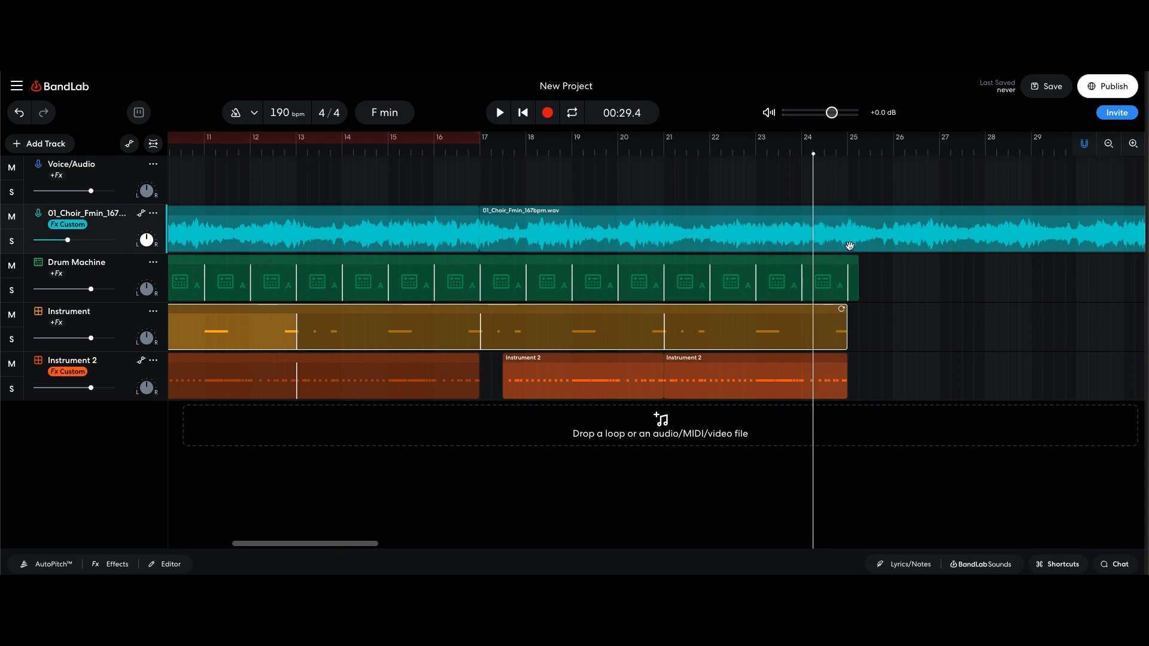
drag(857, 259, 843, 259)
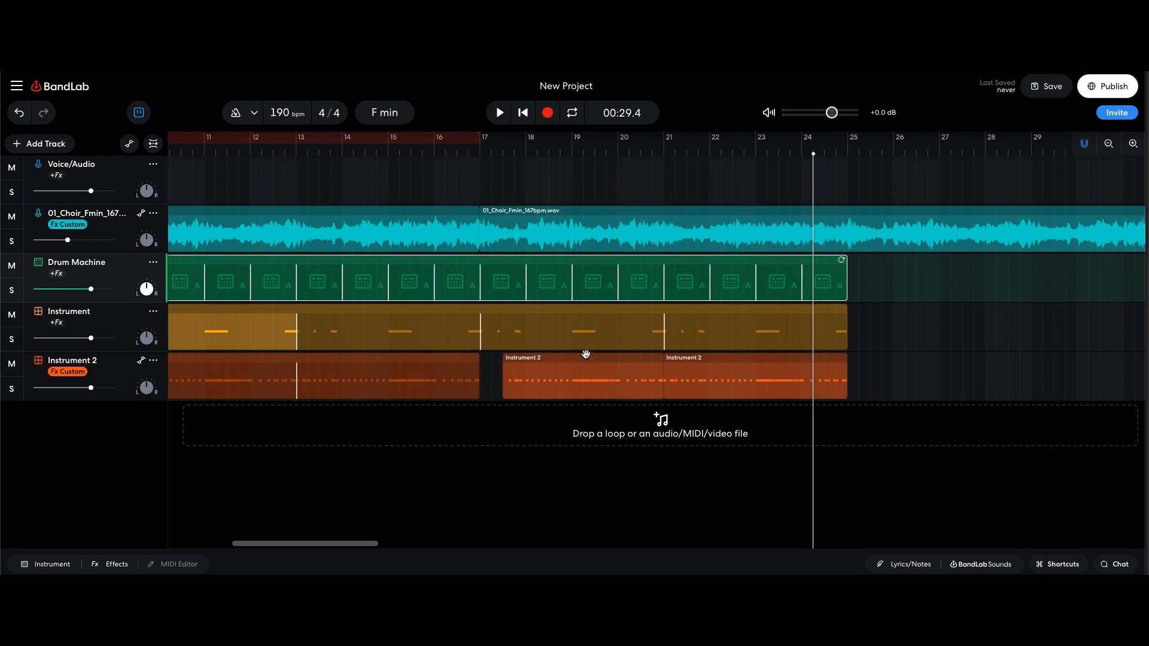
Step: Slice the second choir clip at bar 25
drag(295, 546, 345, 545)
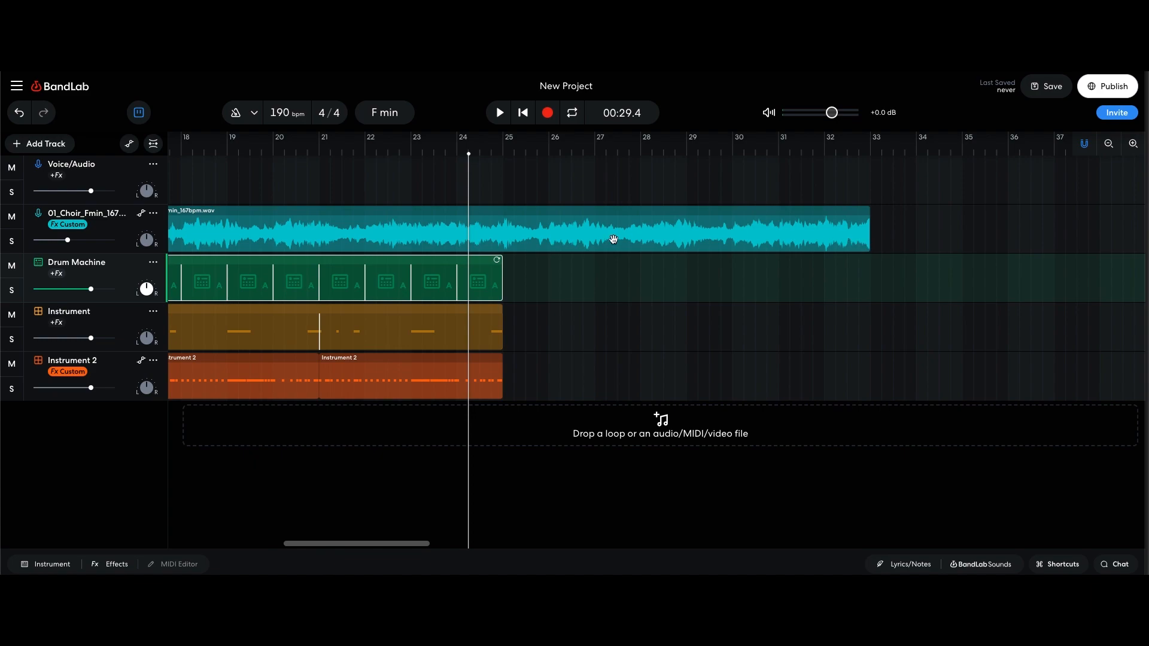
click(502, 150)
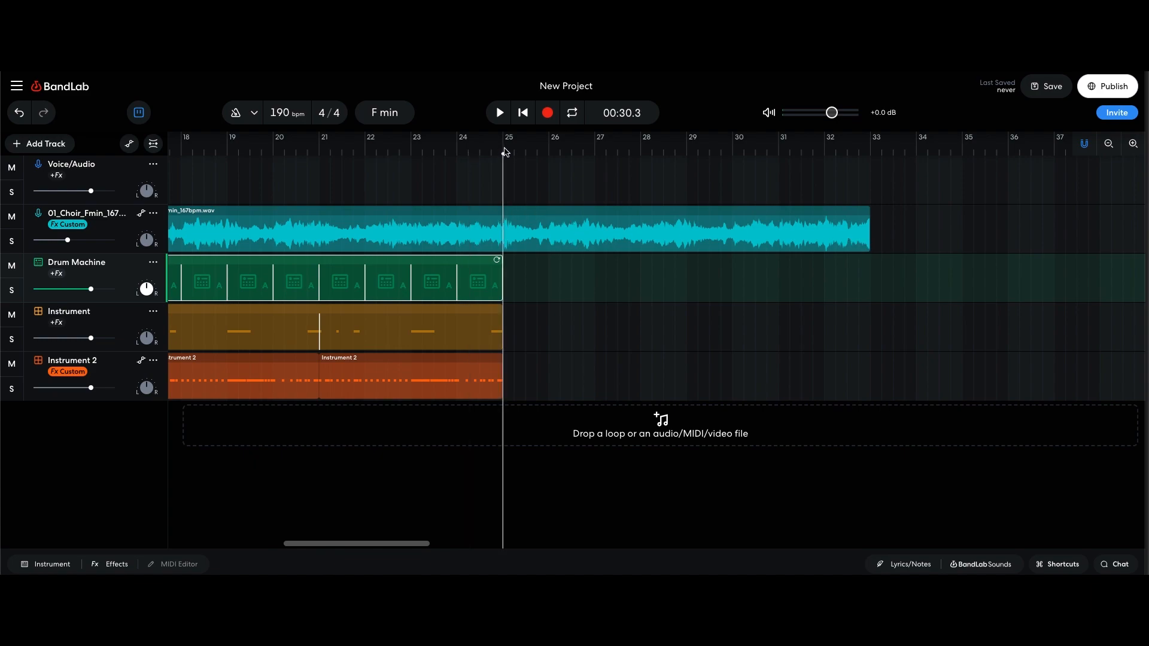
click(508, 231)
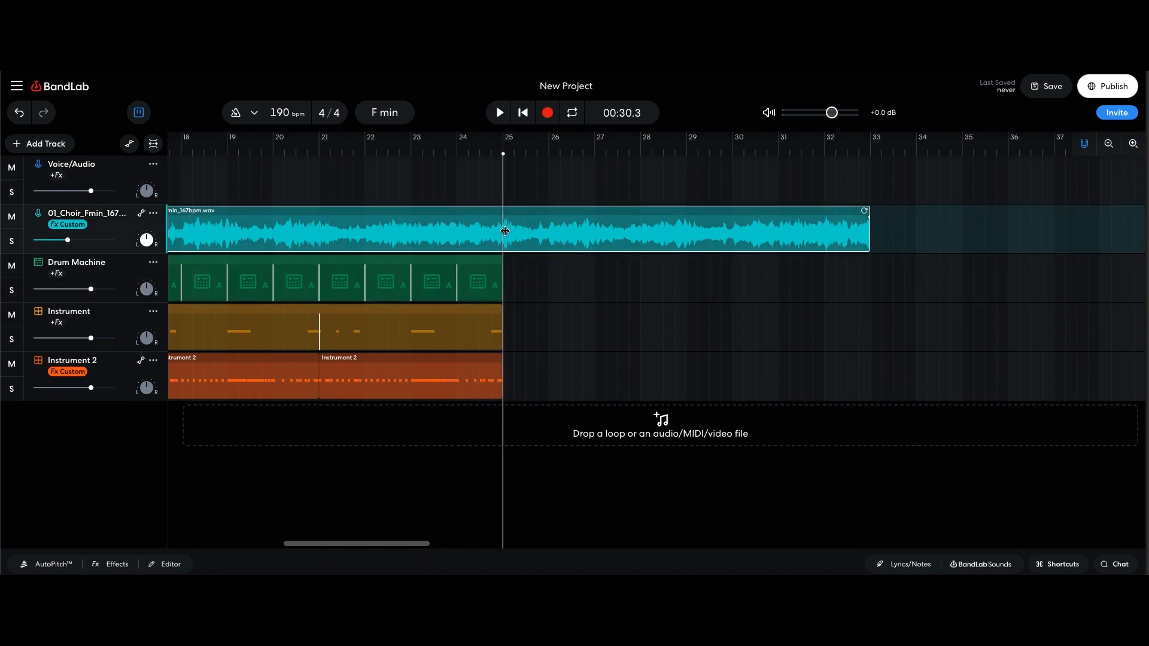
right_click(509, 233)
click(542, 318)
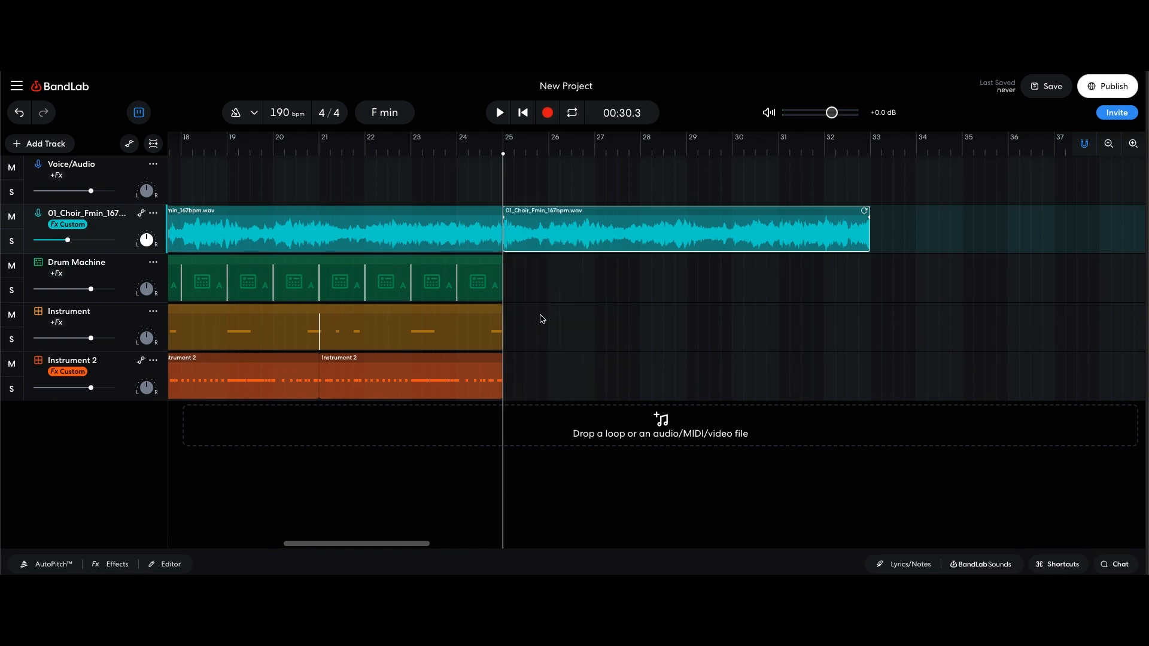
Step: Open the Drum Machine's pattern B and clear all of its hits, with the playhead placed at bar 25
click(513, 284)
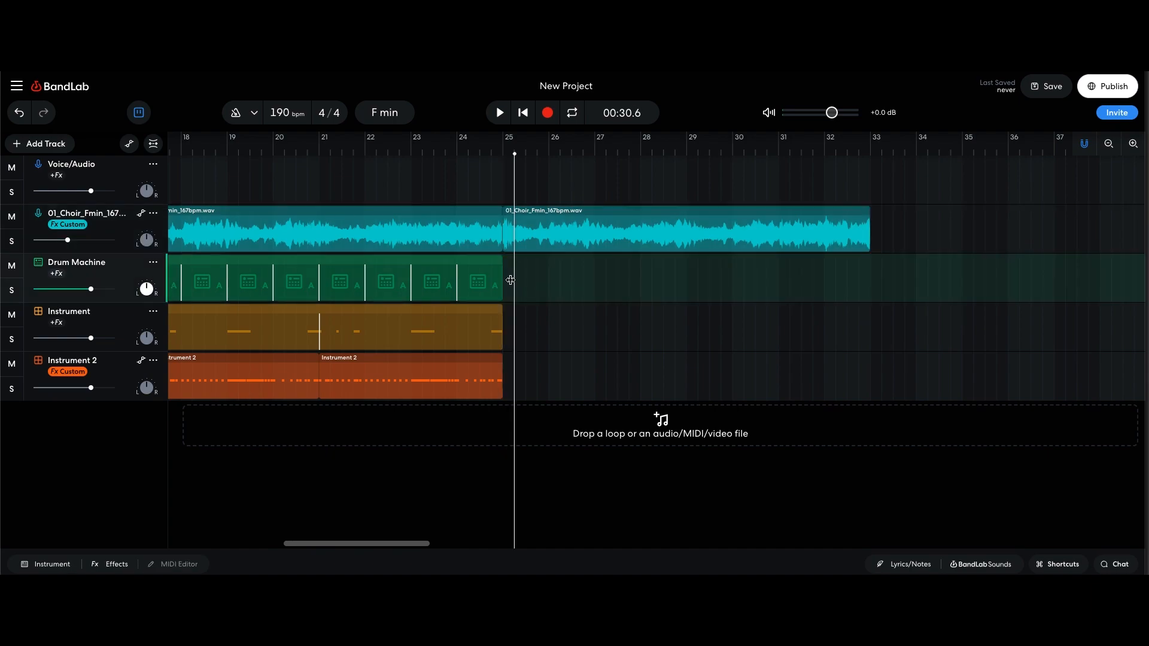
click(38, 263)
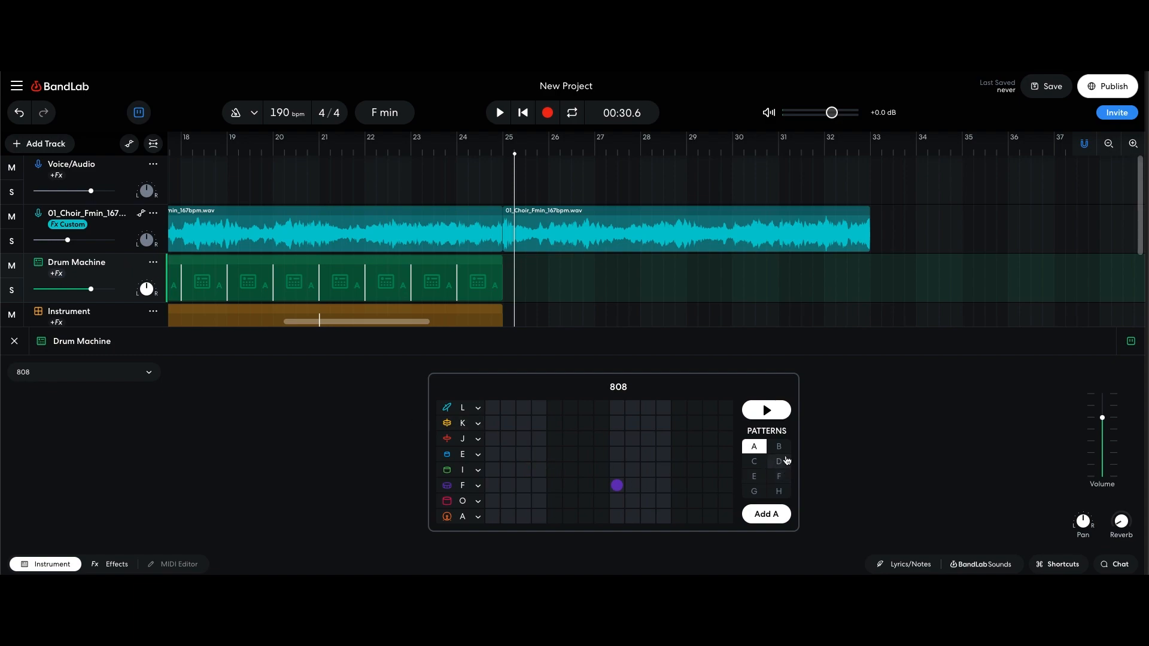
click(508, 289)
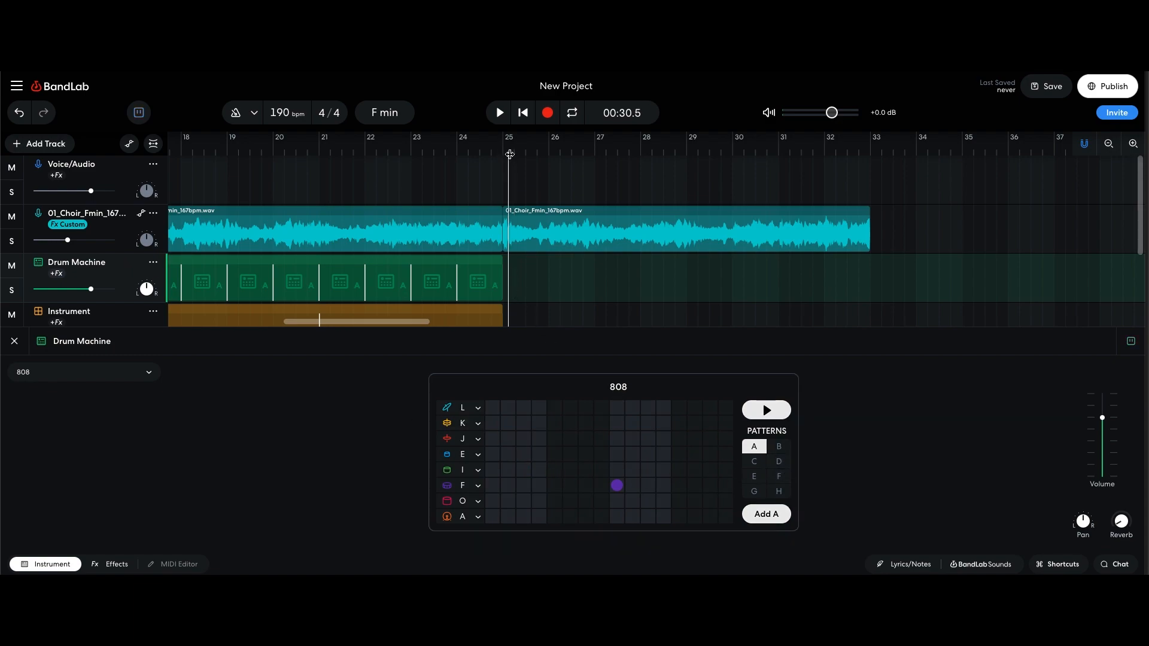
click(504, 172)
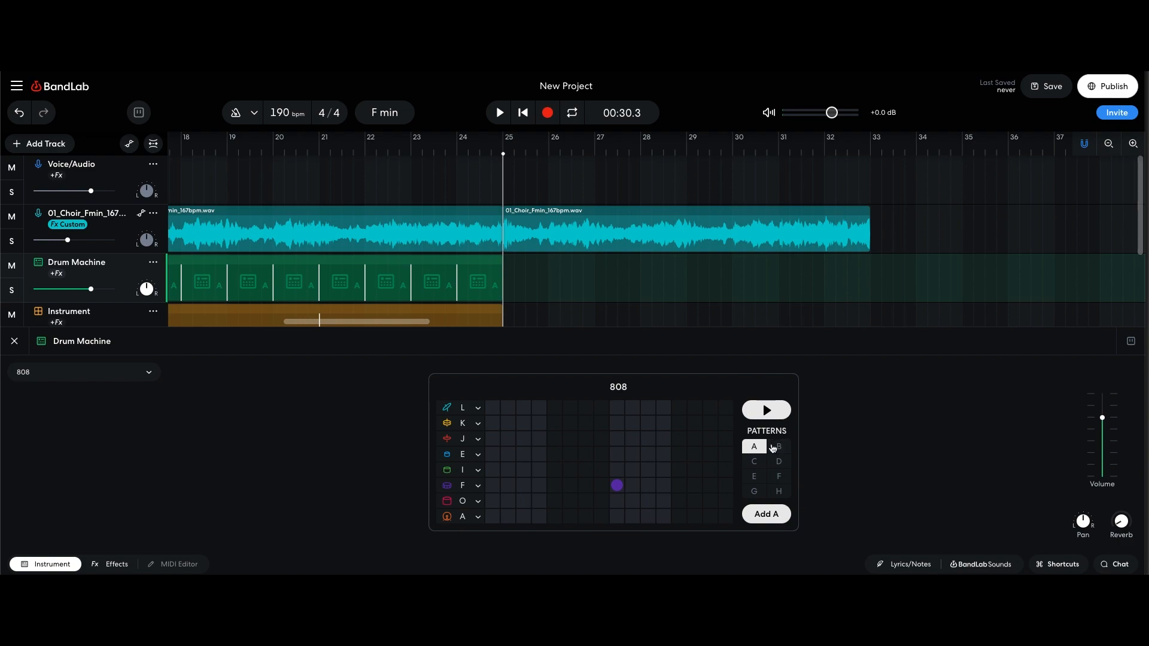
click(774, 446)
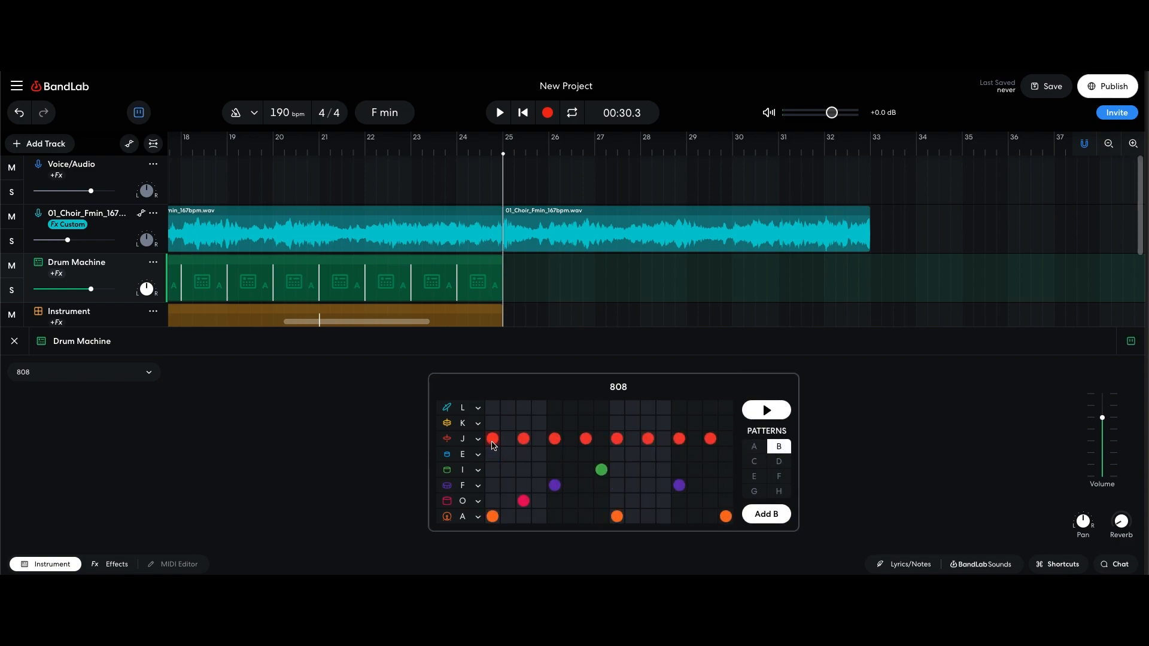
right_click(532, 442)
click(568, 501)
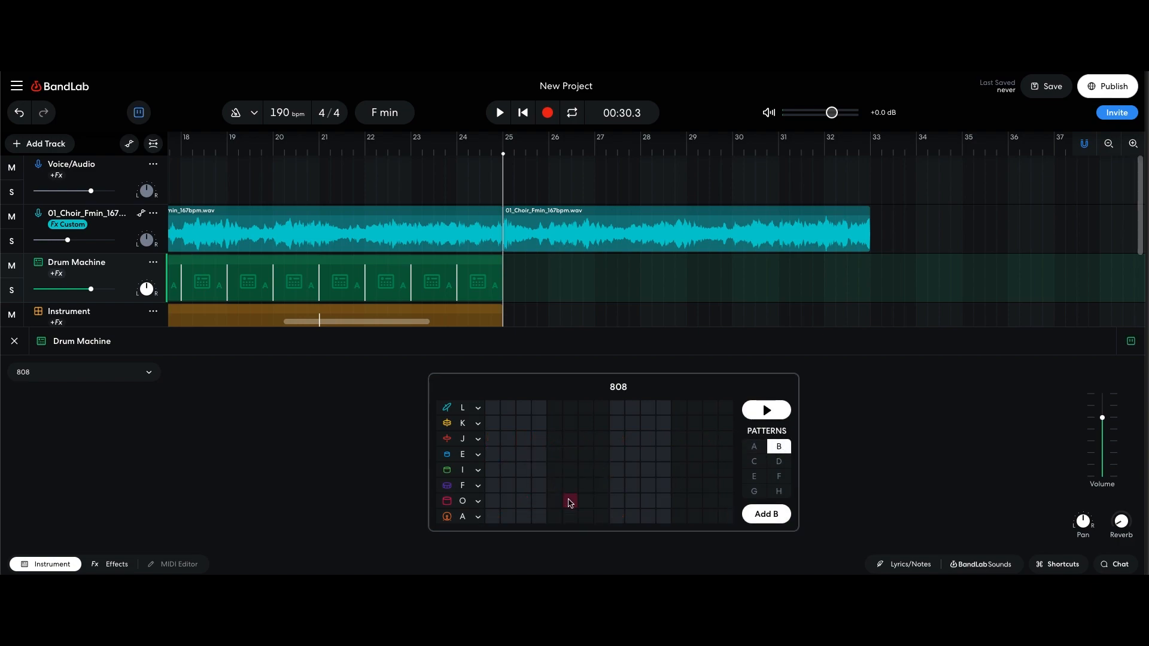
click(492, 516)
click(554, 516)
click(617, 517)
click(663, 516)
click(617, 516)
click(554, 516)
click(496, 518)
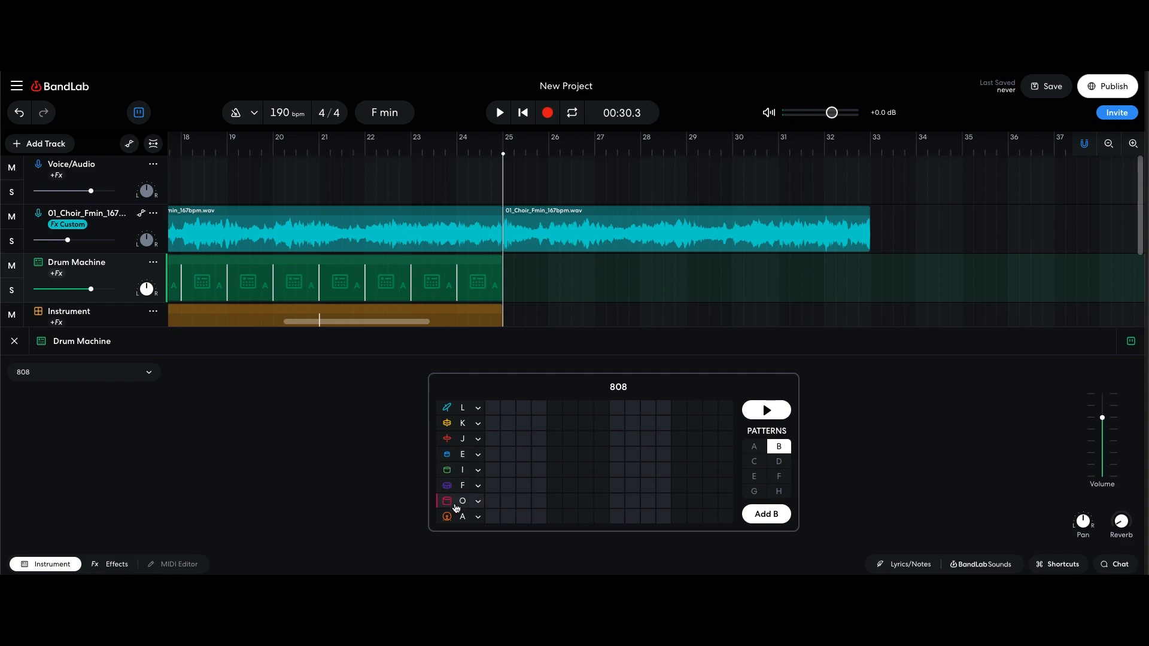
Step: Create an empty one-bar region at bar 25 on the Instrument track
scroll(526, 265, down, 2)
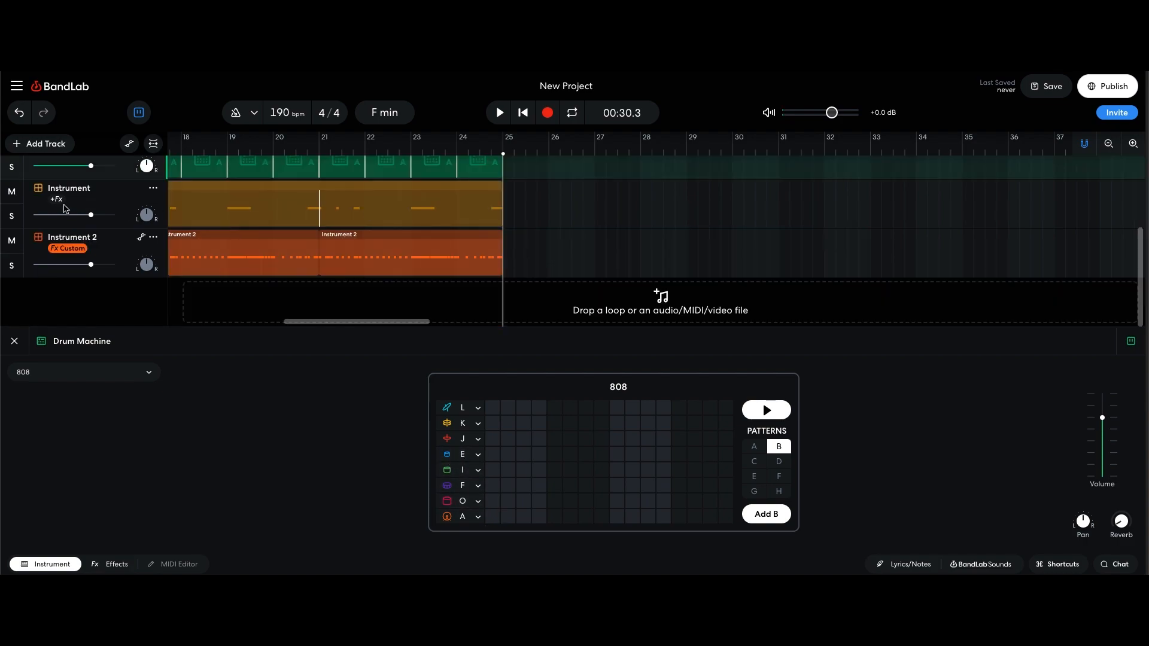
click(38, 197)
right_click(527, 213)
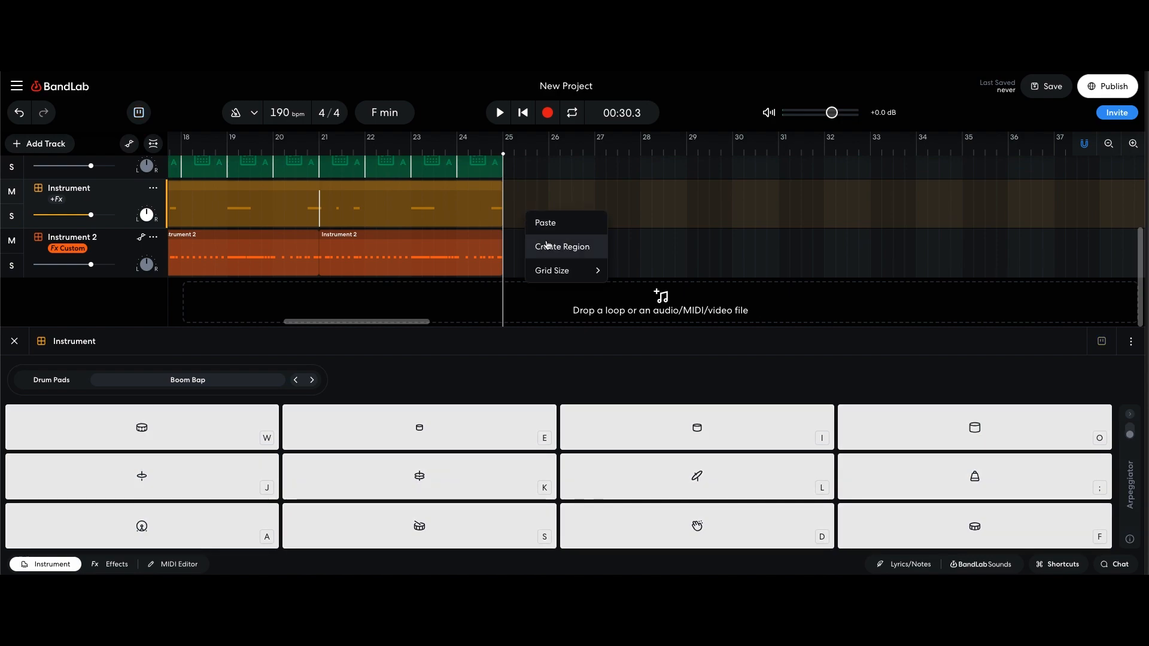
click(547, 247)
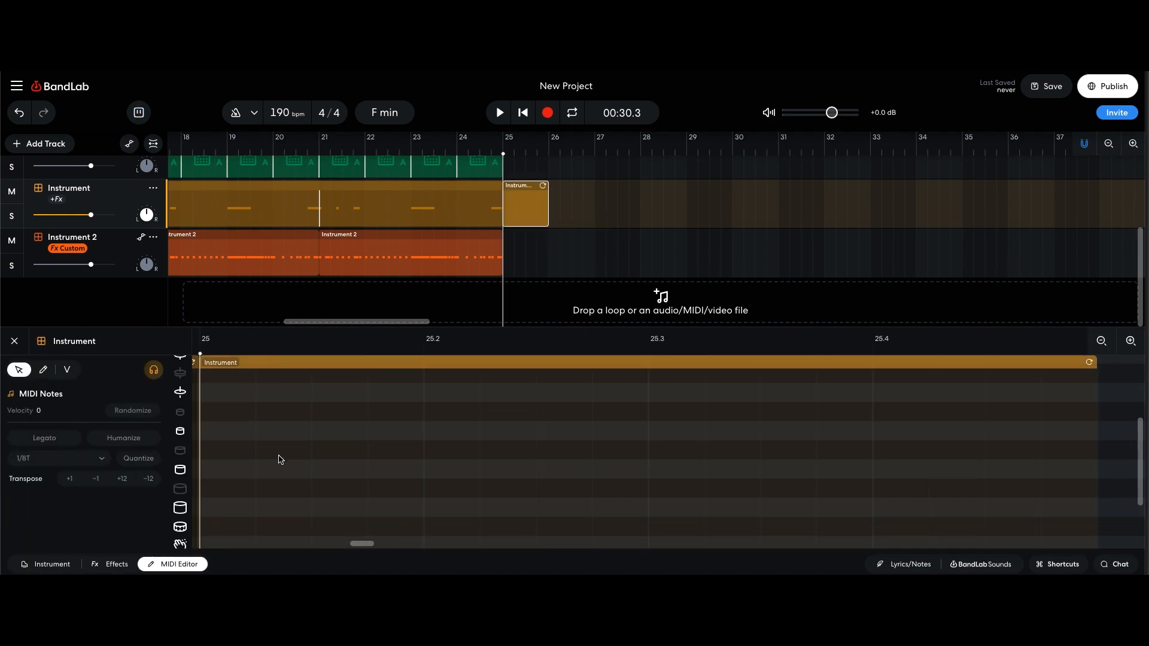
Step: Add five sixteenth-long kick notes in bar 25: on beats 1, 2 and 3, on beat 3's last sixteenth, and midway through beat 4
double_click(218, 530)
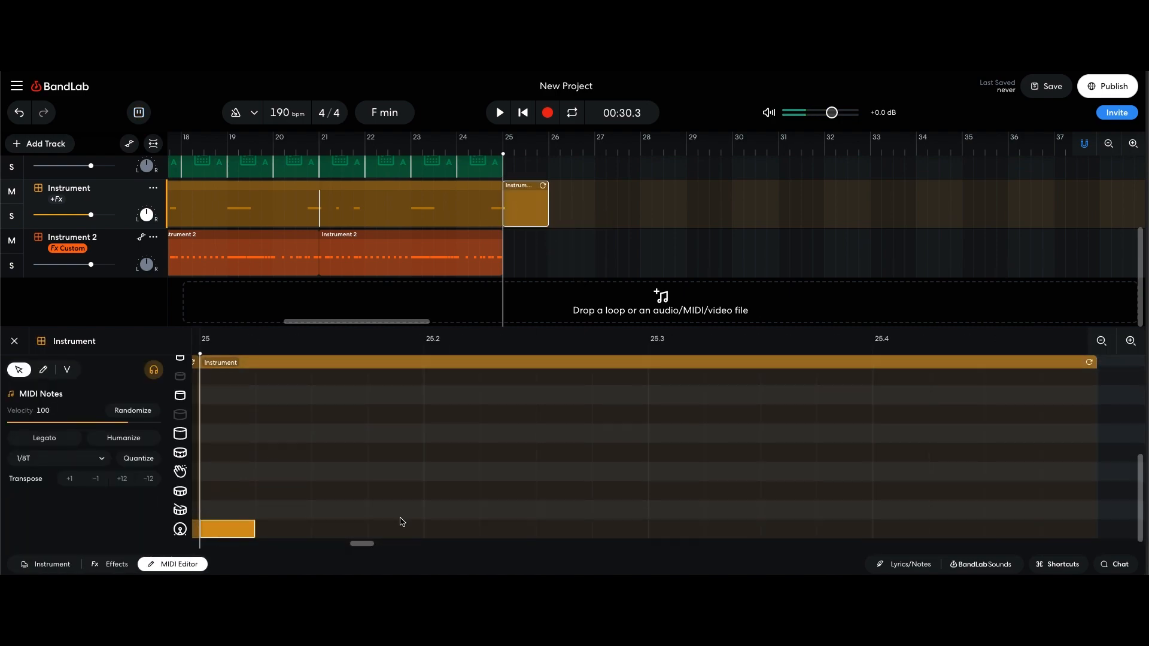
double_click(445, 530)
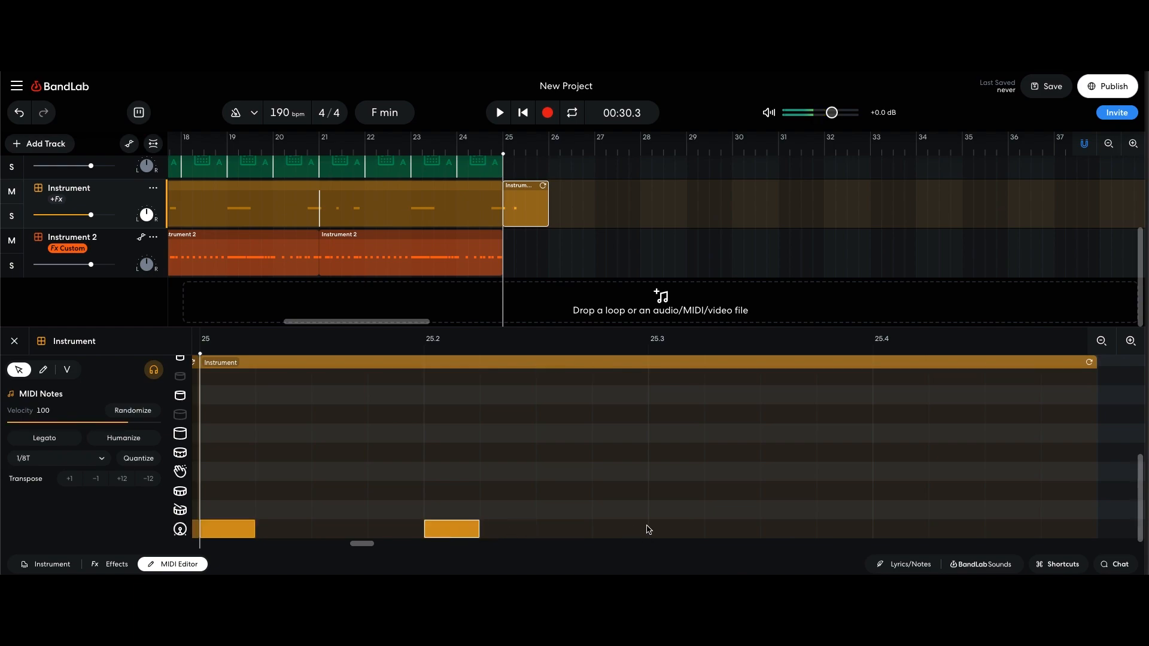
double_click(663, 530)
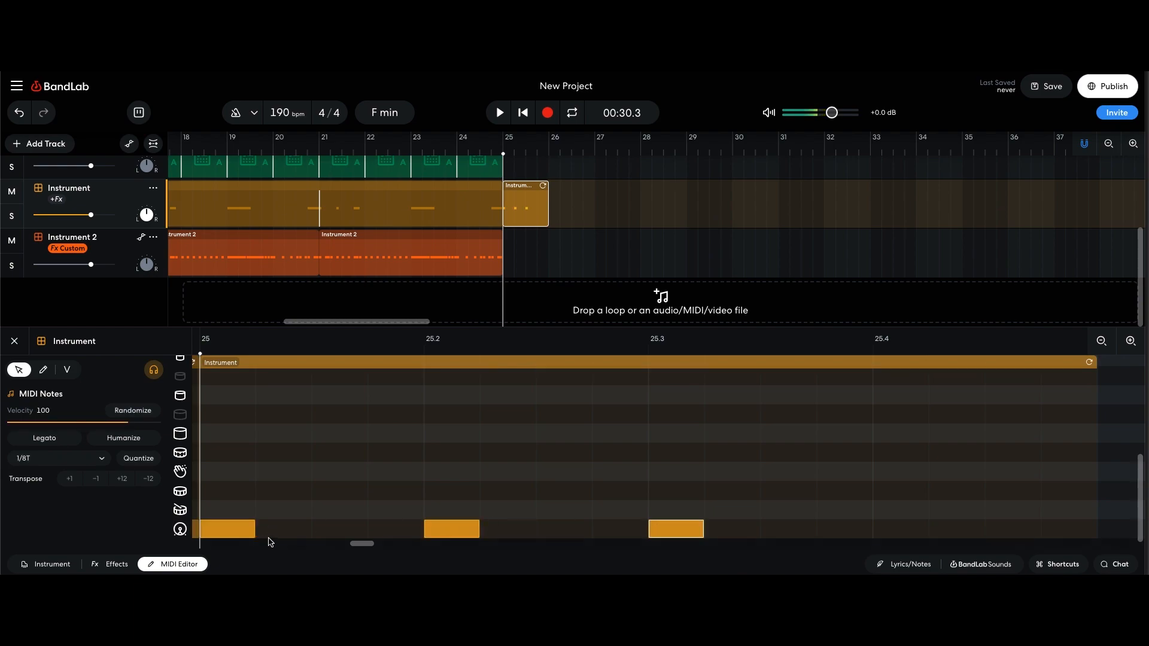
double_click(837, 530)
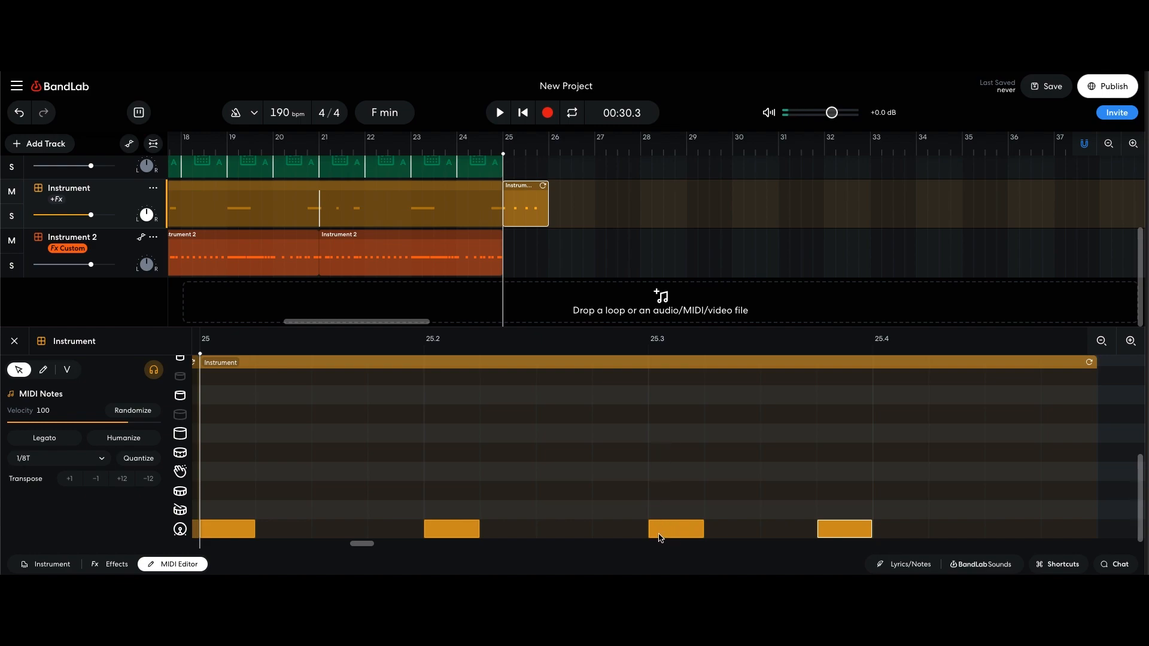
double_click(1010, 530)
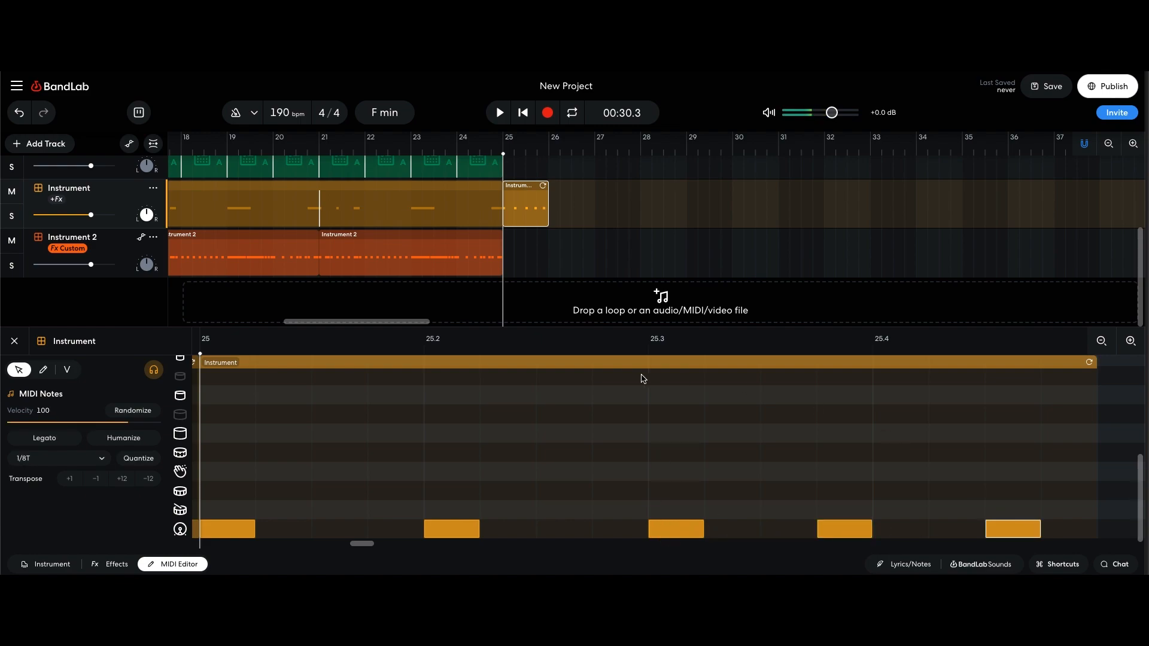
Step: Loop the new Instrument region to bar 33 while playing the arrangement from late in bar 22
click(13, 342)
click(400, 154)
key(space)
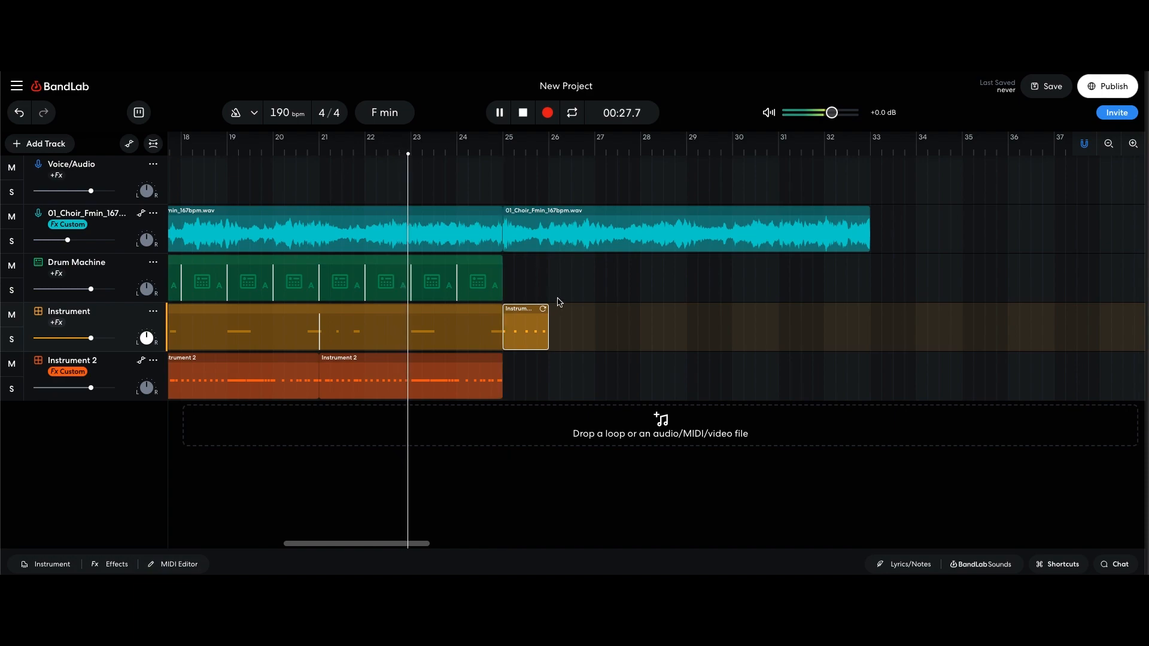
drag(545, 308, 869, 314)
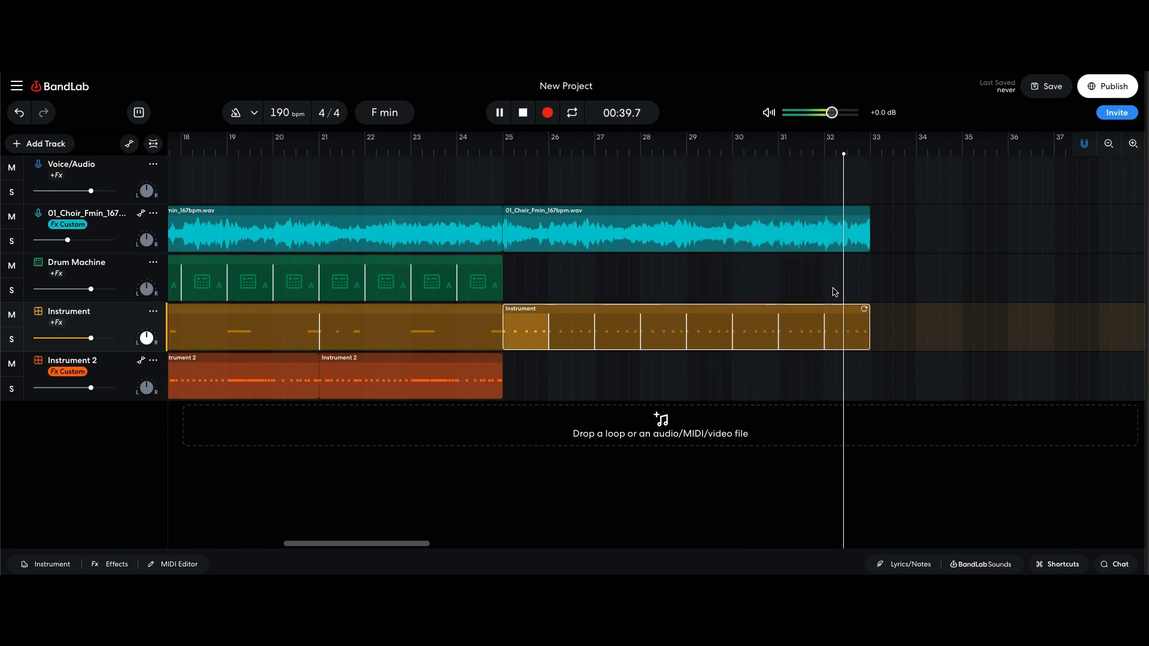
key(space)
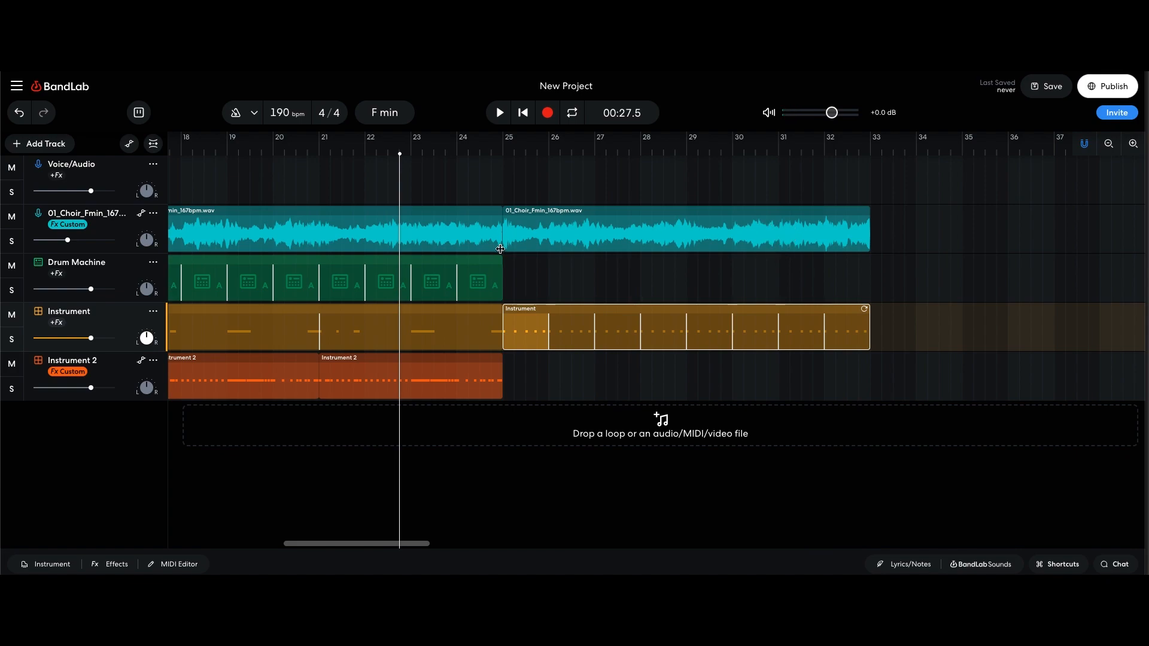
Step: Shorten the choir clip starting at bar 25 to end at bar 27, and slice out a half-beat gap just before beat 2 of bar 25
drag(504, 247, 542, 229)
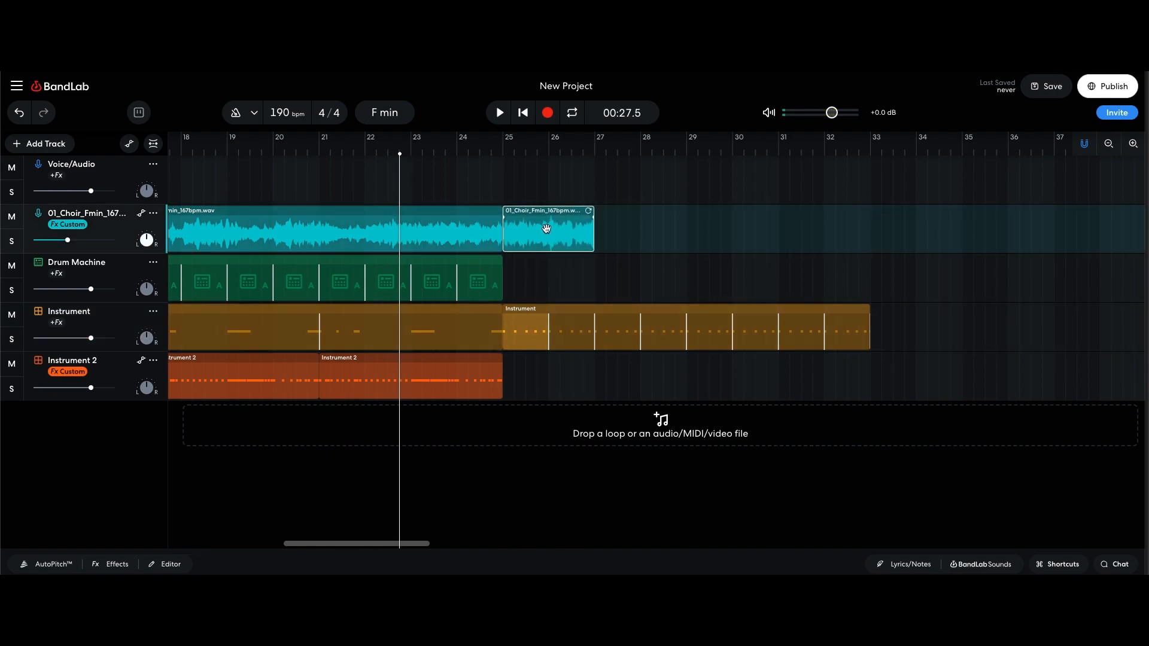
click(498, 154)
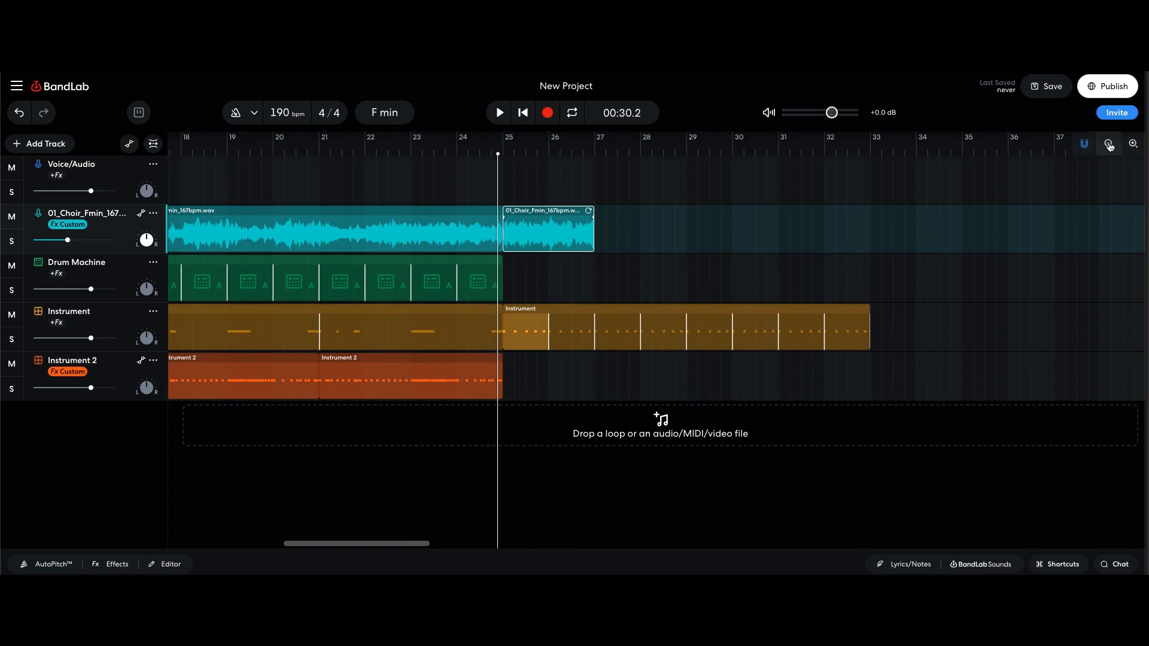
click(1131, 145)
click(1131, 144)
click(1132, 145)
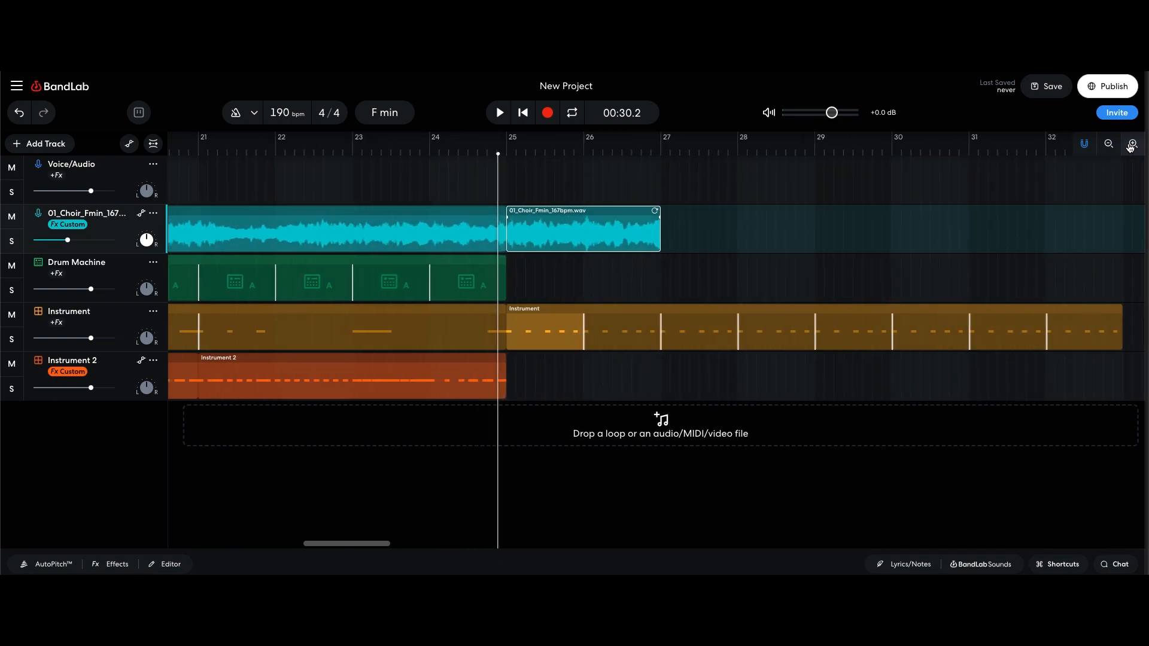
click(518, 153)
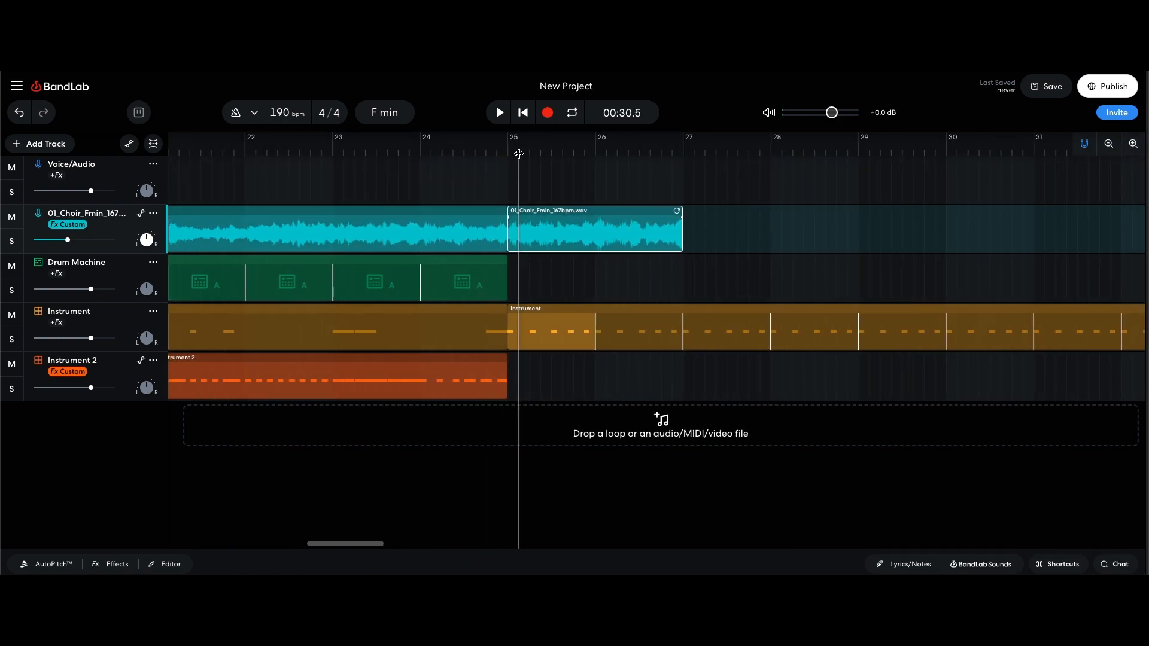
right_click(522, 235)
click(541, 311)
click(520, 247)
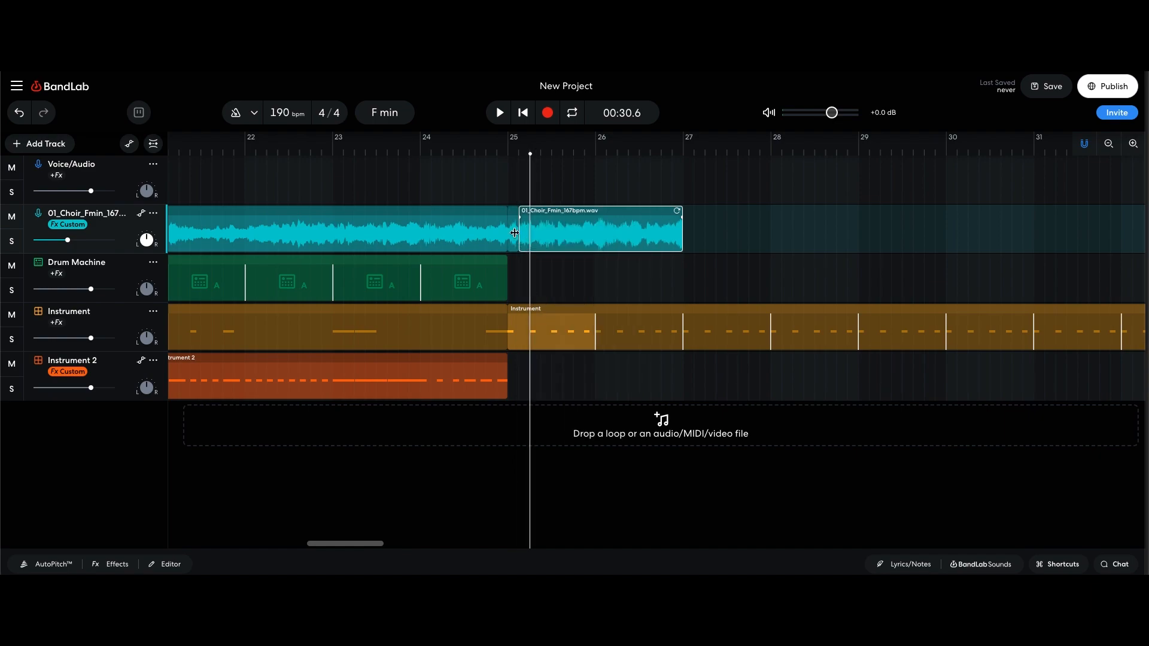
drag(519, 220, 530, 221)
Step: Slice the choir midway through beat 2 of bar 25, trim the remaining clip to start on beat 3, and play the stutter
drag(531, 159, 542, 152)
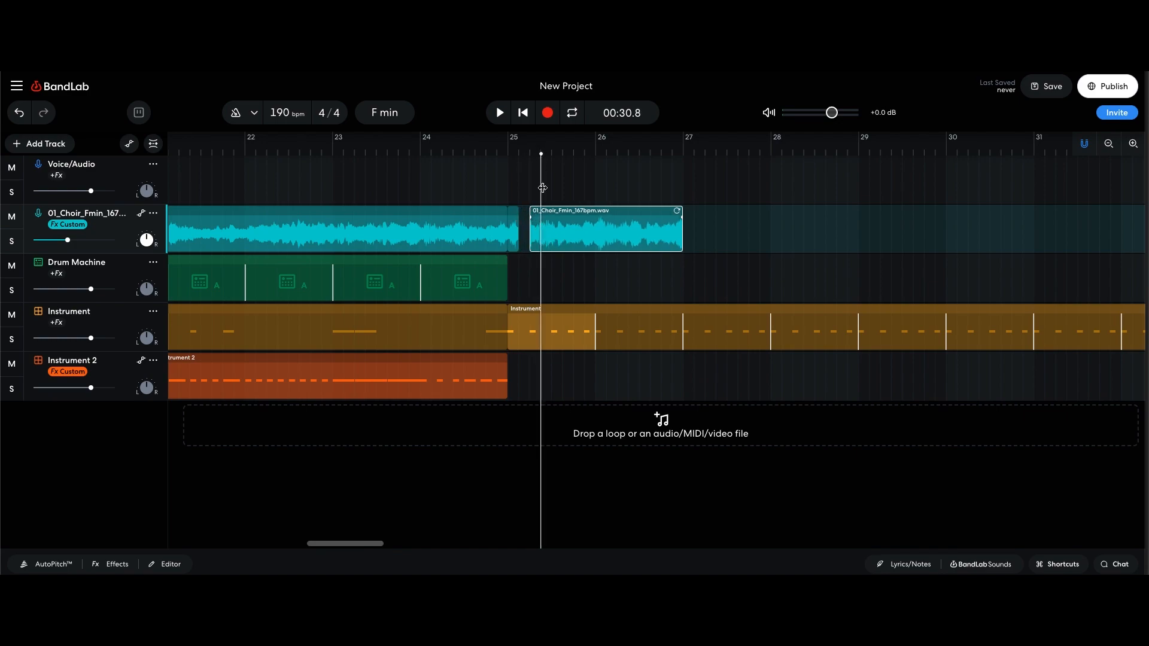
right_click(546, 228)
click(568, 312)
drag(542, 245, 552, 227)
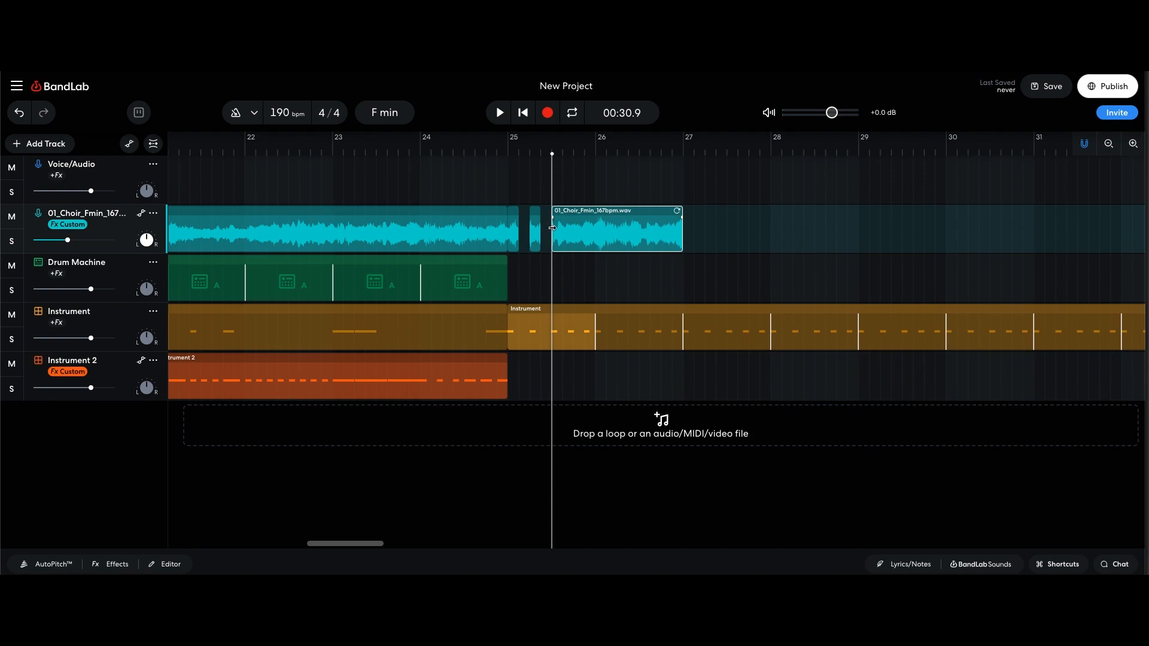
click(410, 152)
key(space)
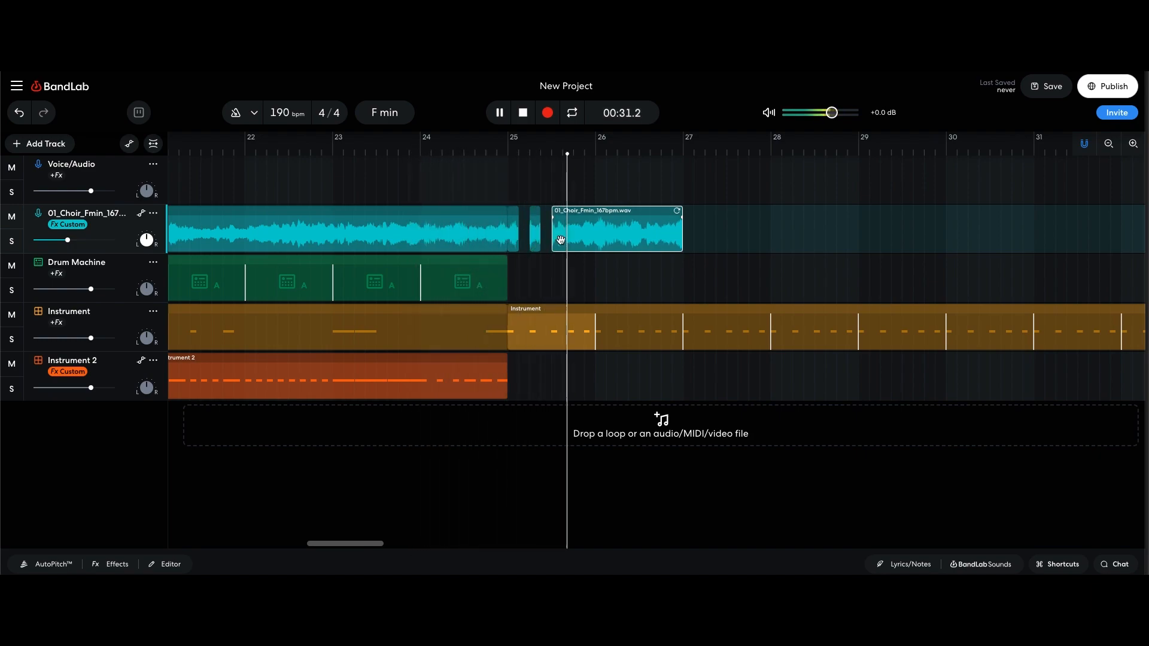
key(space)
Step: Slice the choir at bar 26 and shorten the piece before it to end midway through beat 4 of bar 25
click(596, 153)
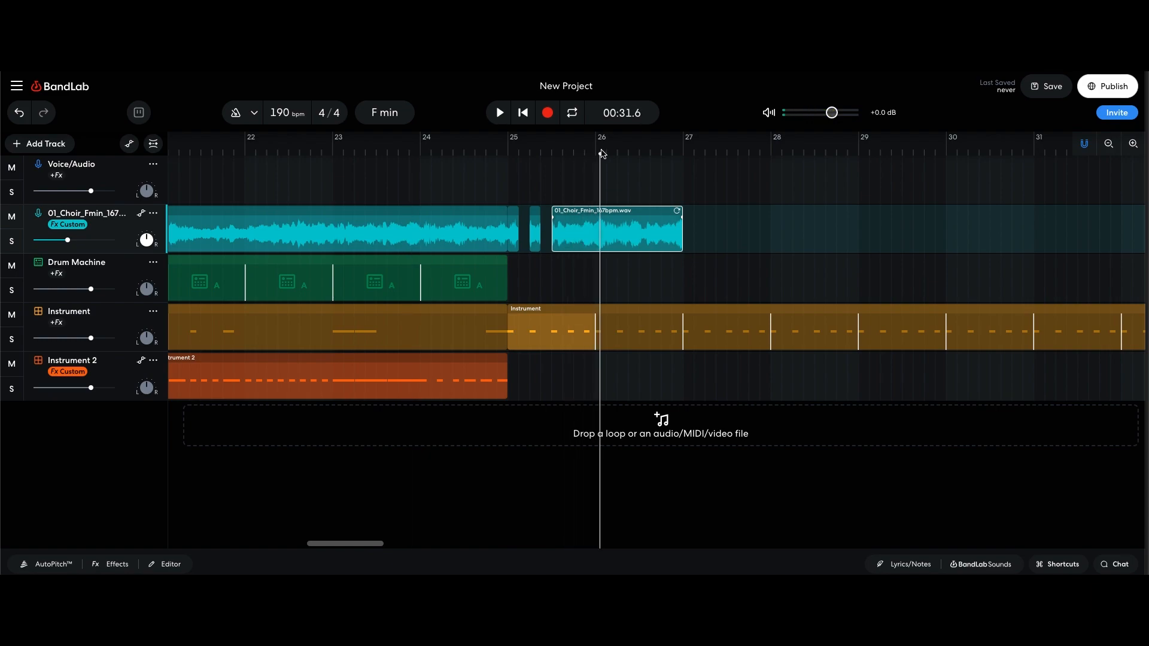
right_click(607, 231)
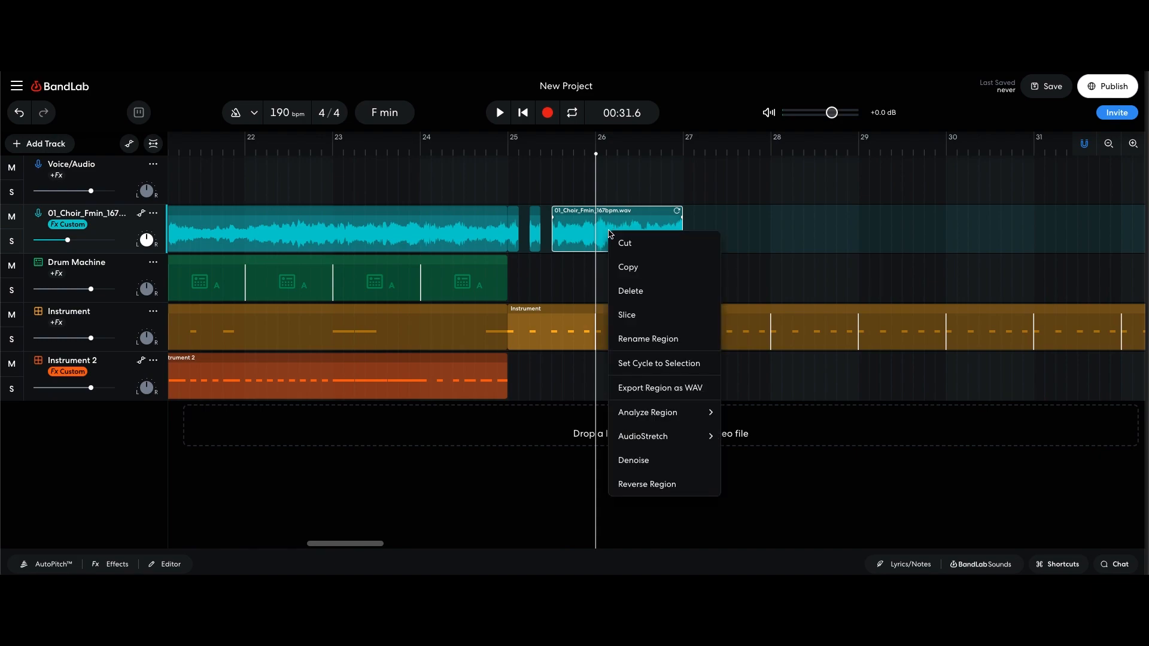
click(623, 315)
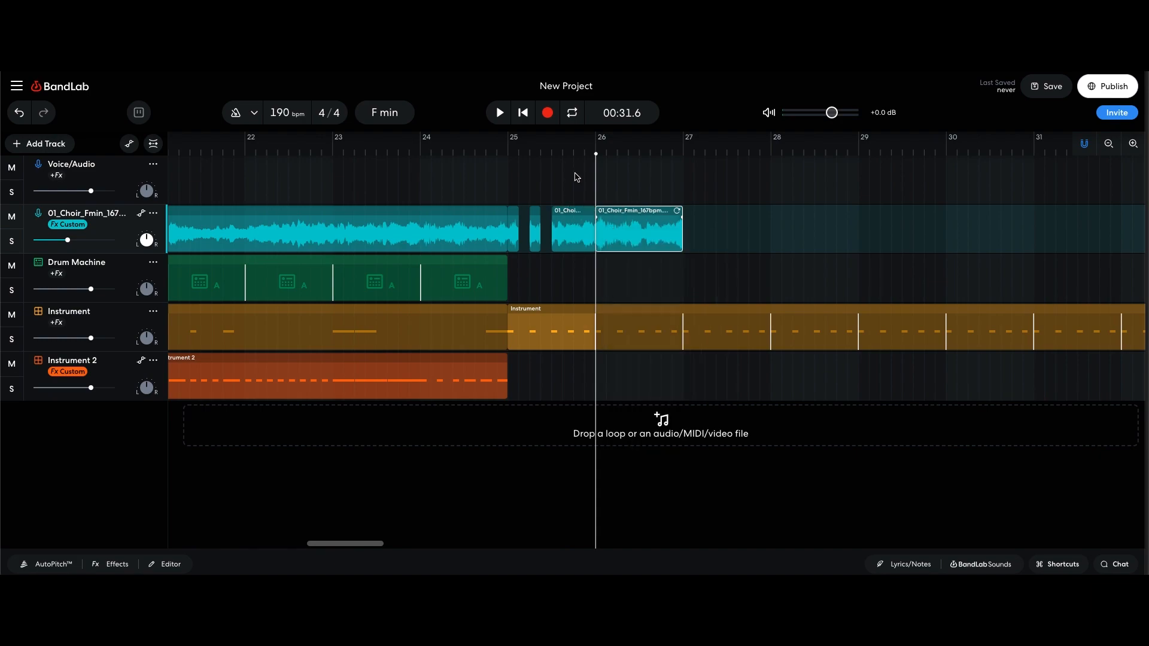
click(589, 249)
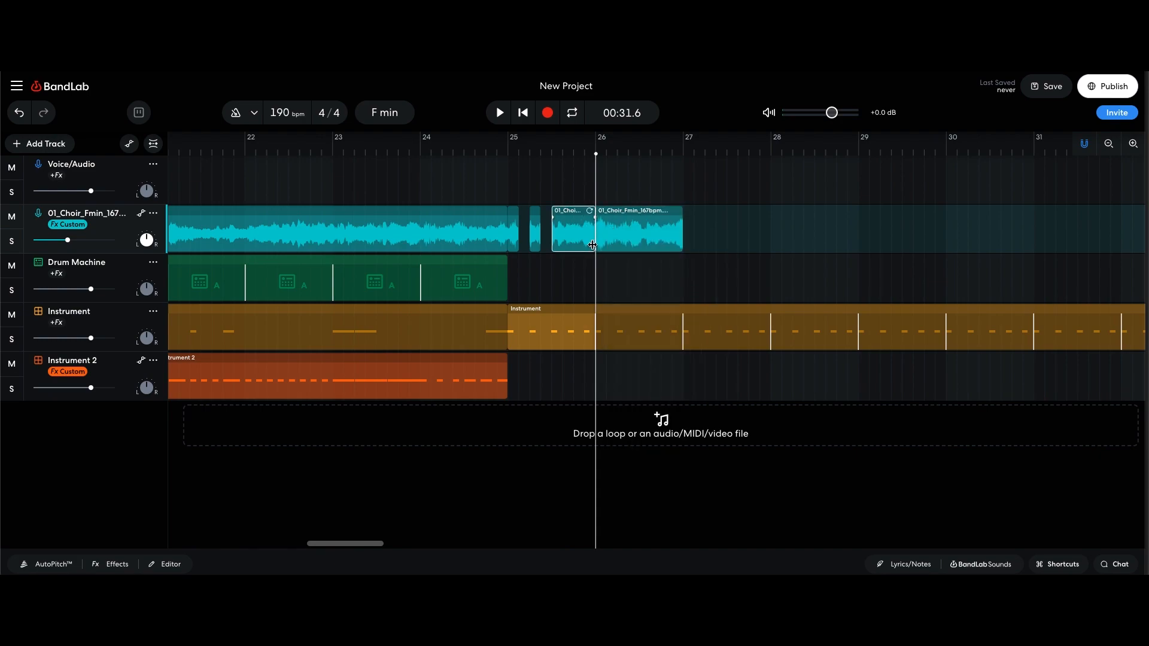
click(628, 149)
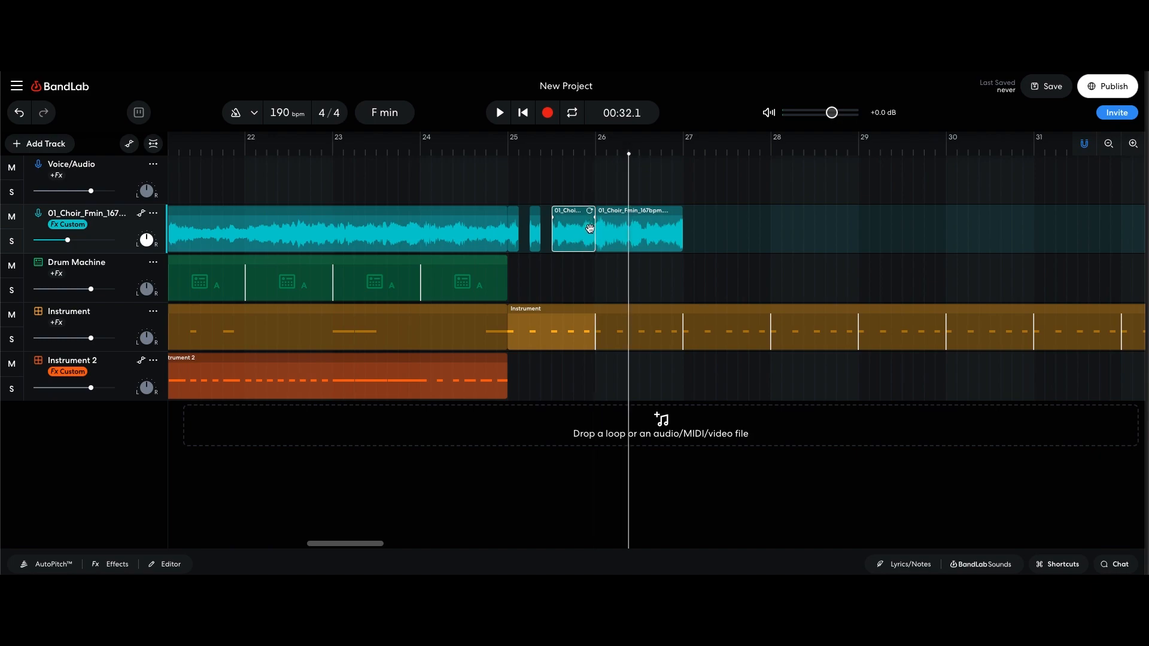
drag(594, 239, 584, 239)
Step: Slice the choir midway through beat 1 of bar 26 and trim the following piece to start on beat 2
click(456, 151)
click(616, 228)
click(607, 149)
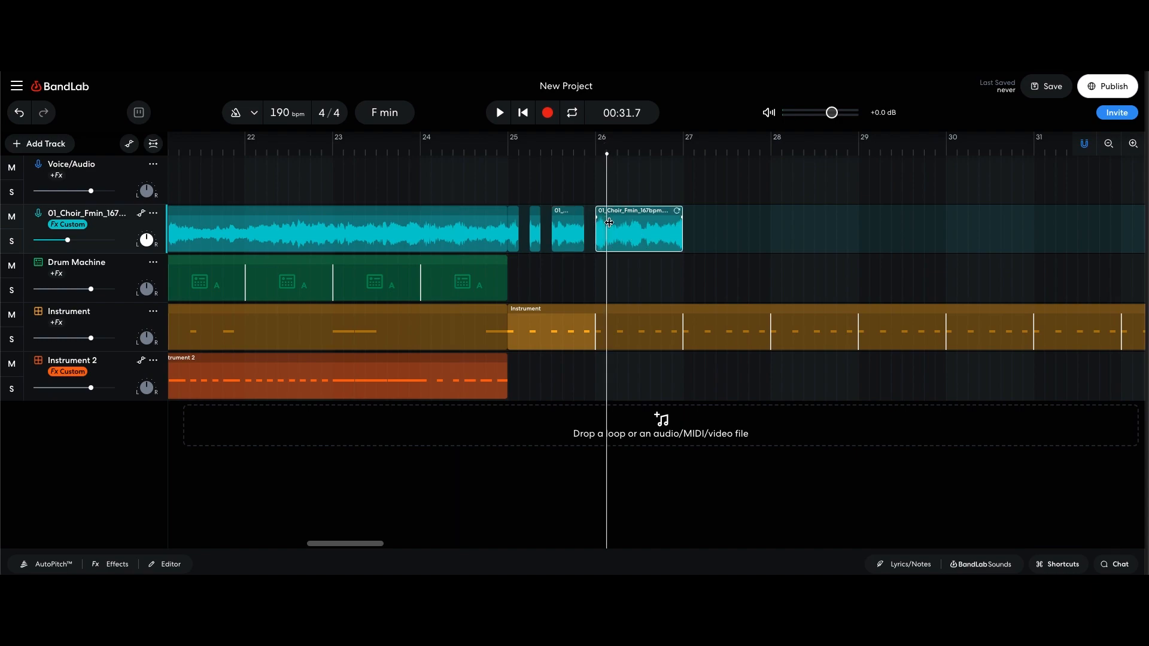
right_click(626, 226)
click(649, 305)
click(614, 223)
drag(615, 223, 616, 223)
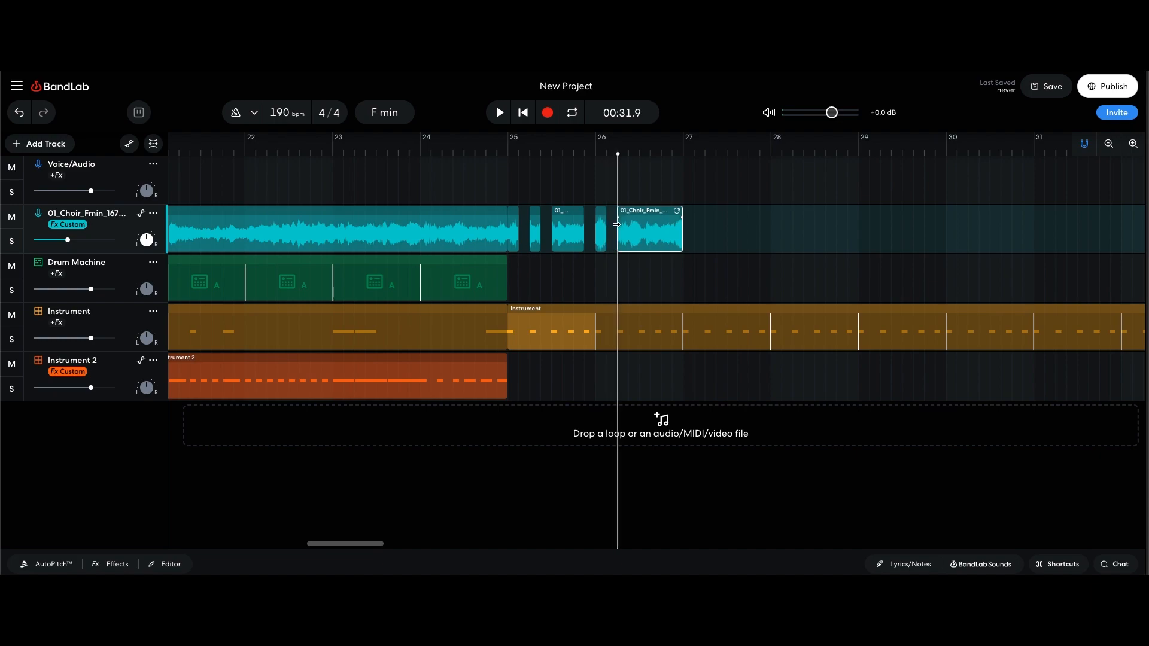
Step: Slice the choir midway through beat 2 of bar 26, trim the remaining piece to start on beat 3, and play the stutter
click(627, 155)
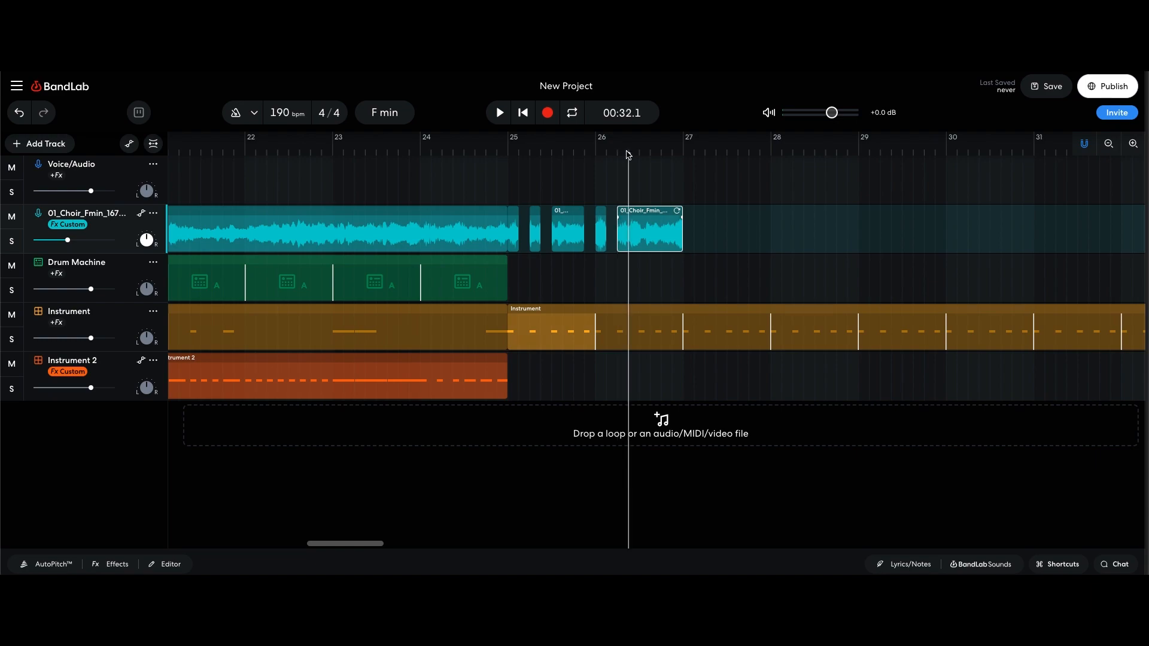
right_click(636, 233)
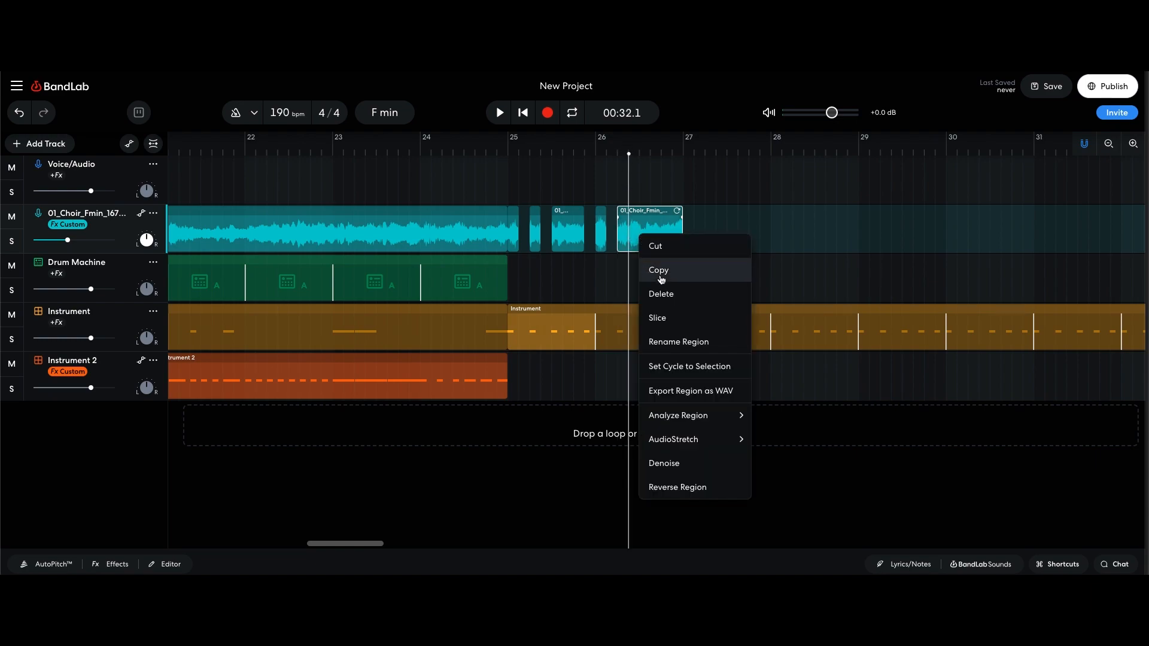
click(663, 313)
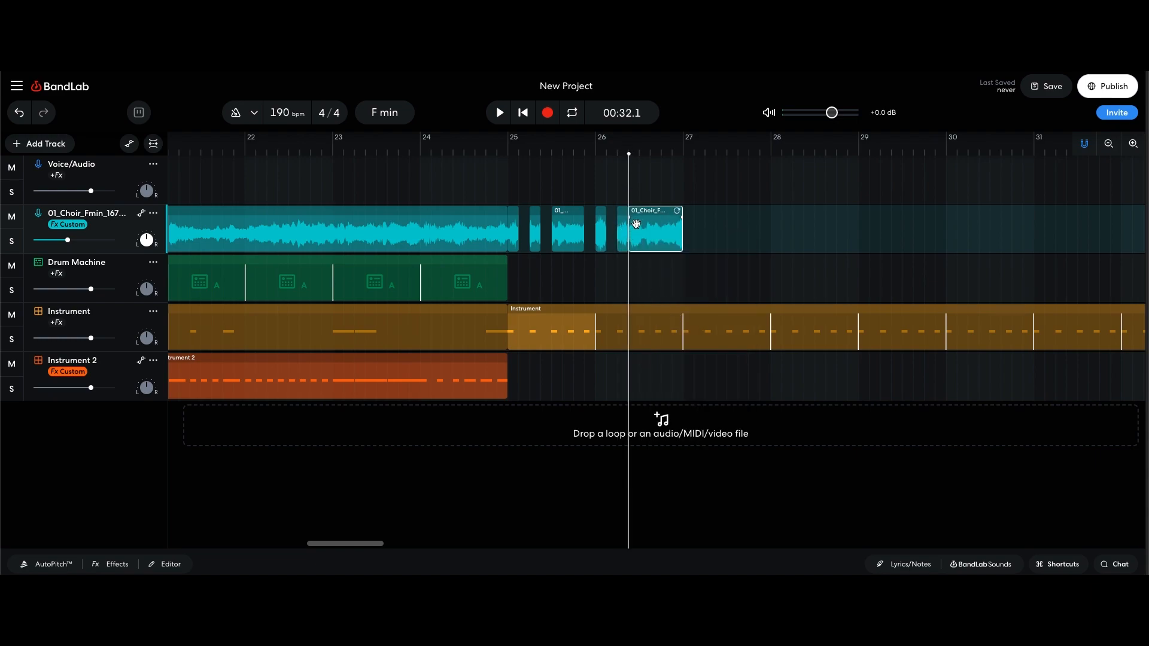
click(612, 194)
click(607, 153)
drag(631, 232, 639, 232)
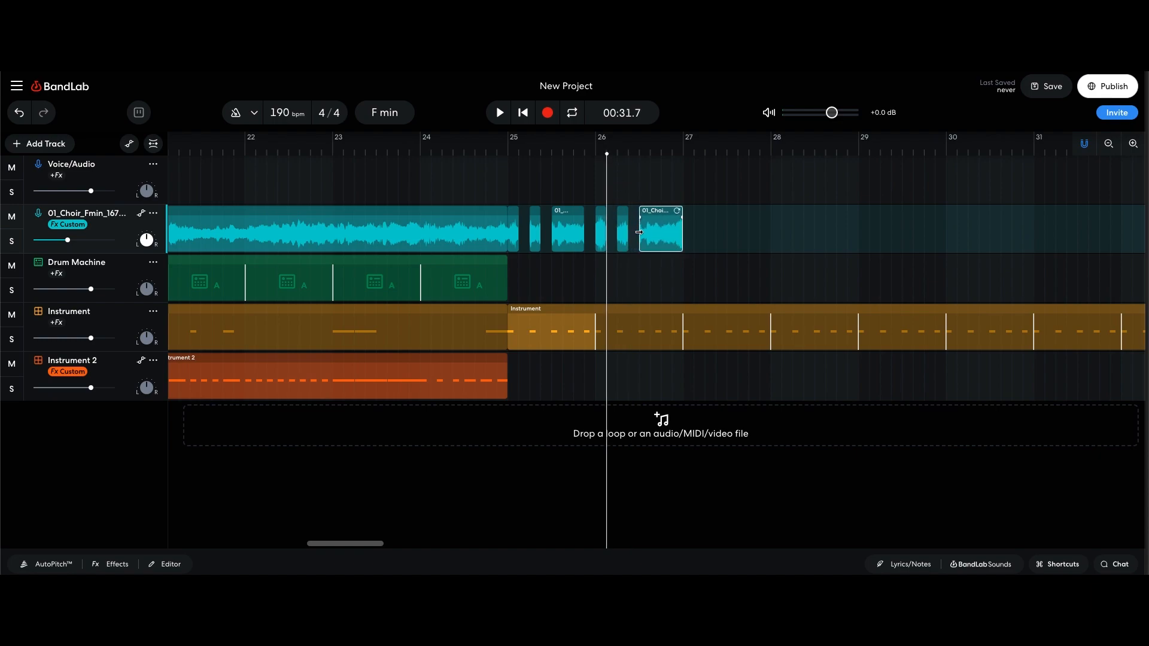
click(444, 151)
key(space)
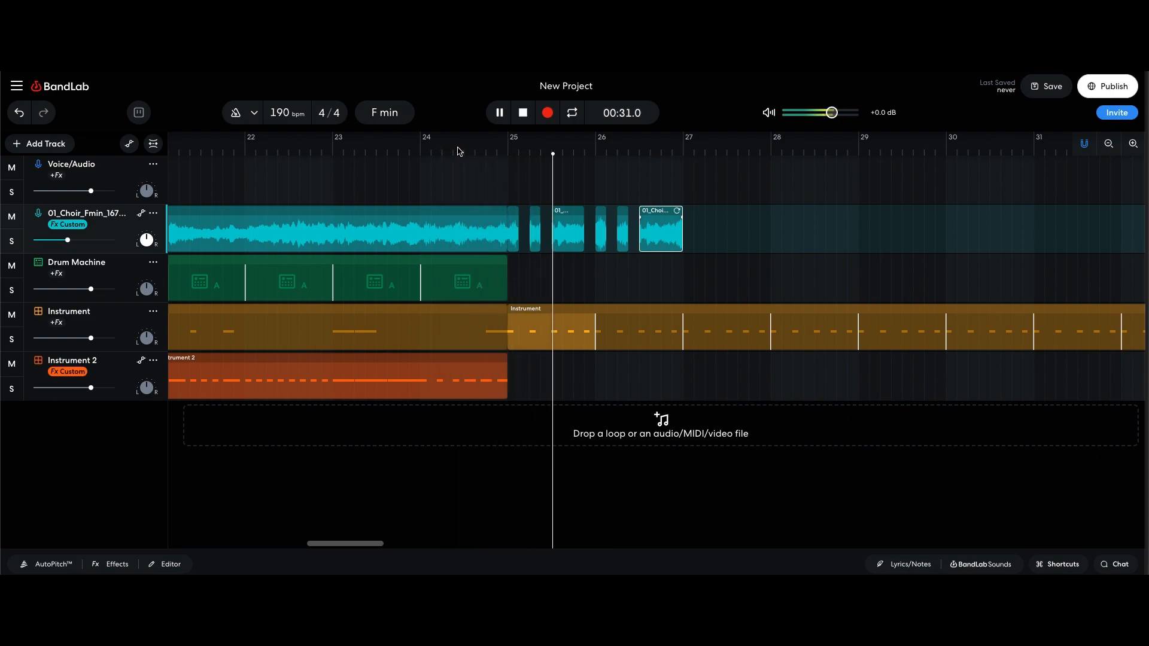
key(space)
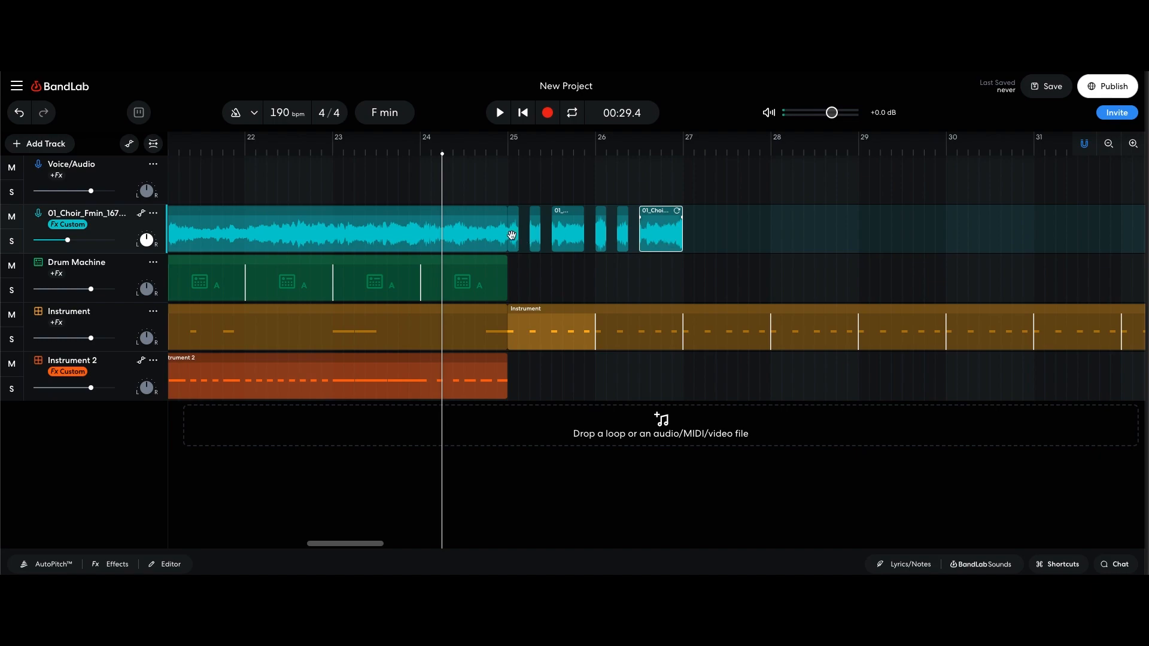
Step: Copy the six stuttered choir pieces from bars 25–26, paste them at bar 27, and play the repeated pattern
drag(726, 235, 557, 241)
click(646, 234)
shift+click(568, 233)
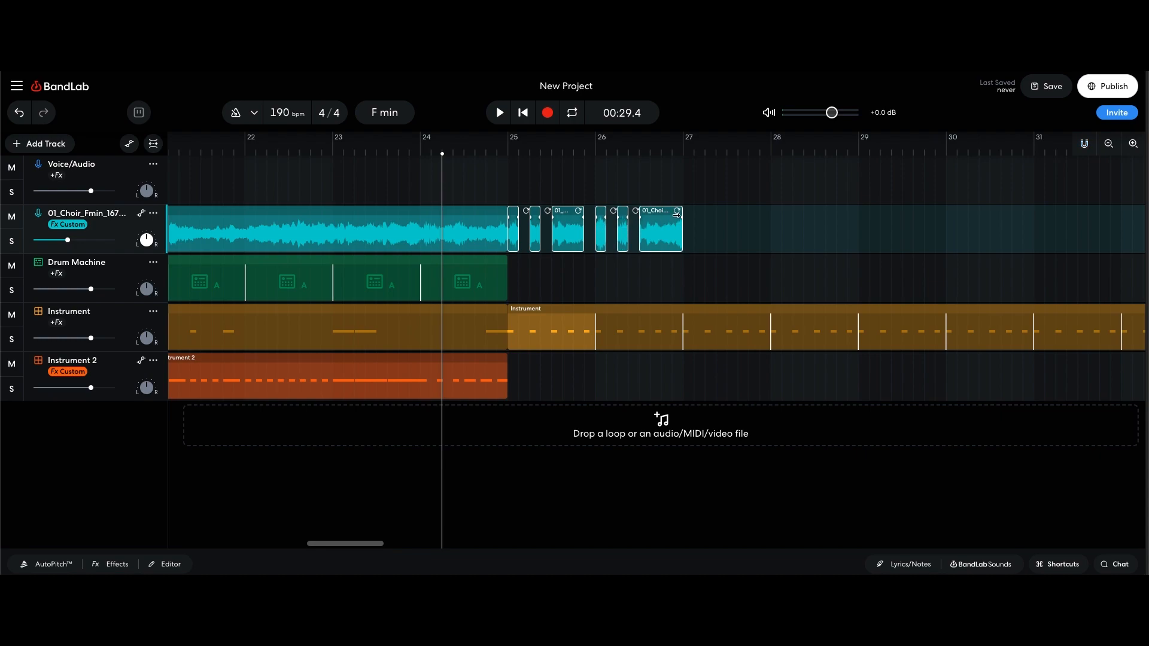
click(683, 144)
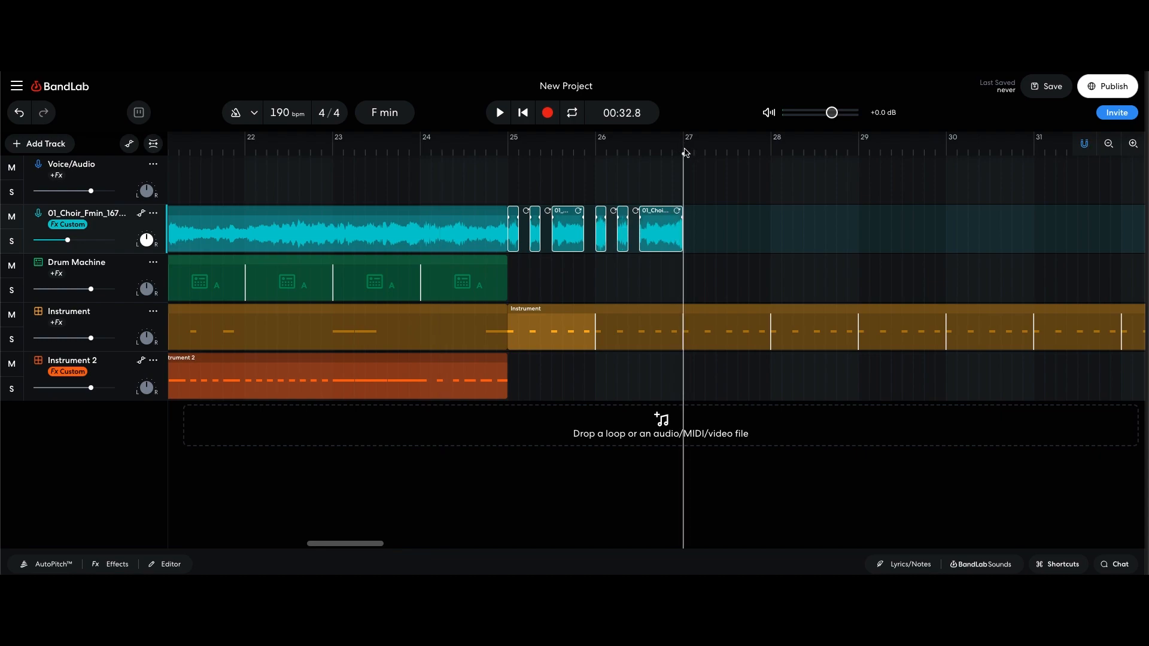
key(ctrl+v)
click(853, 154)
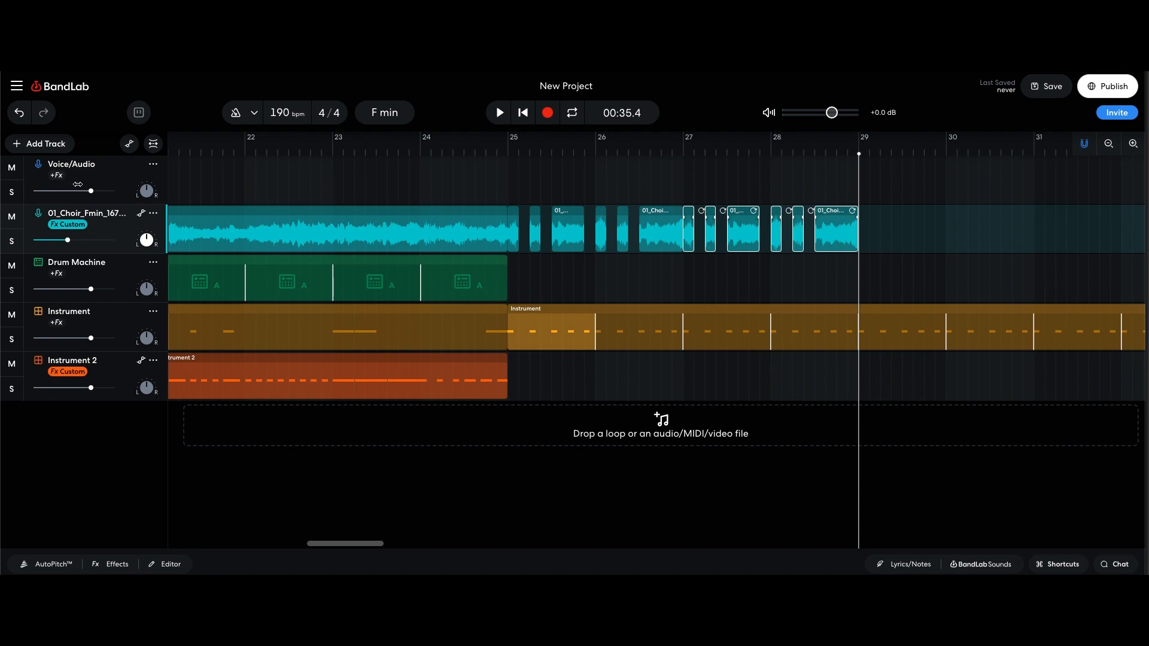
click(476, 151)
key(space)
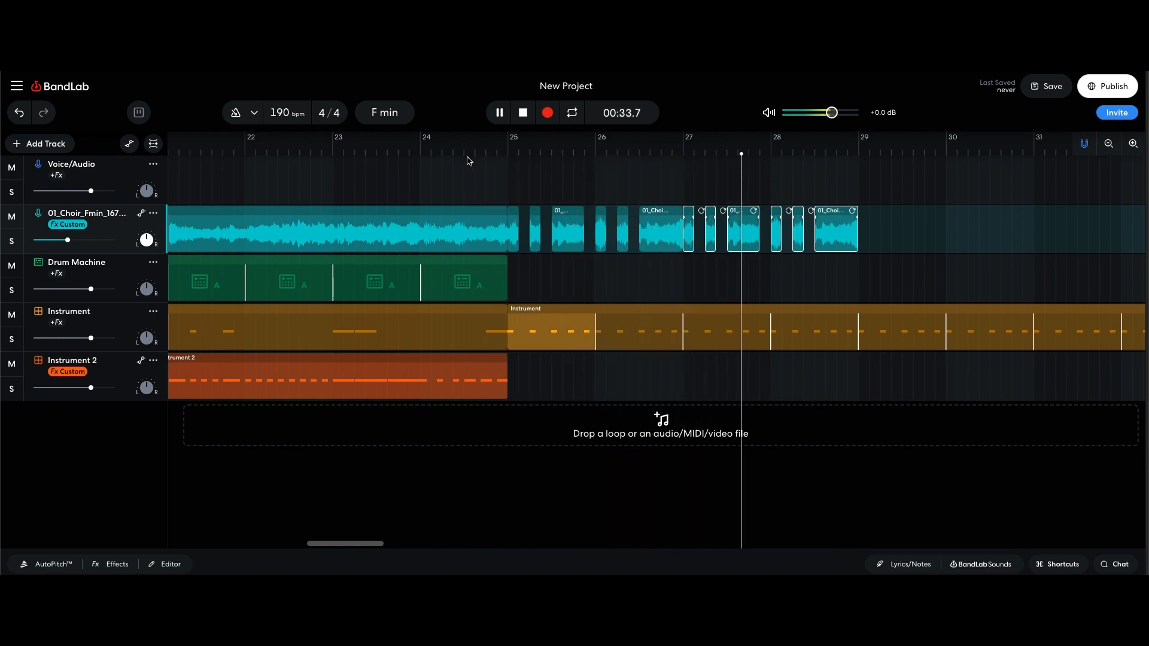
key(space)
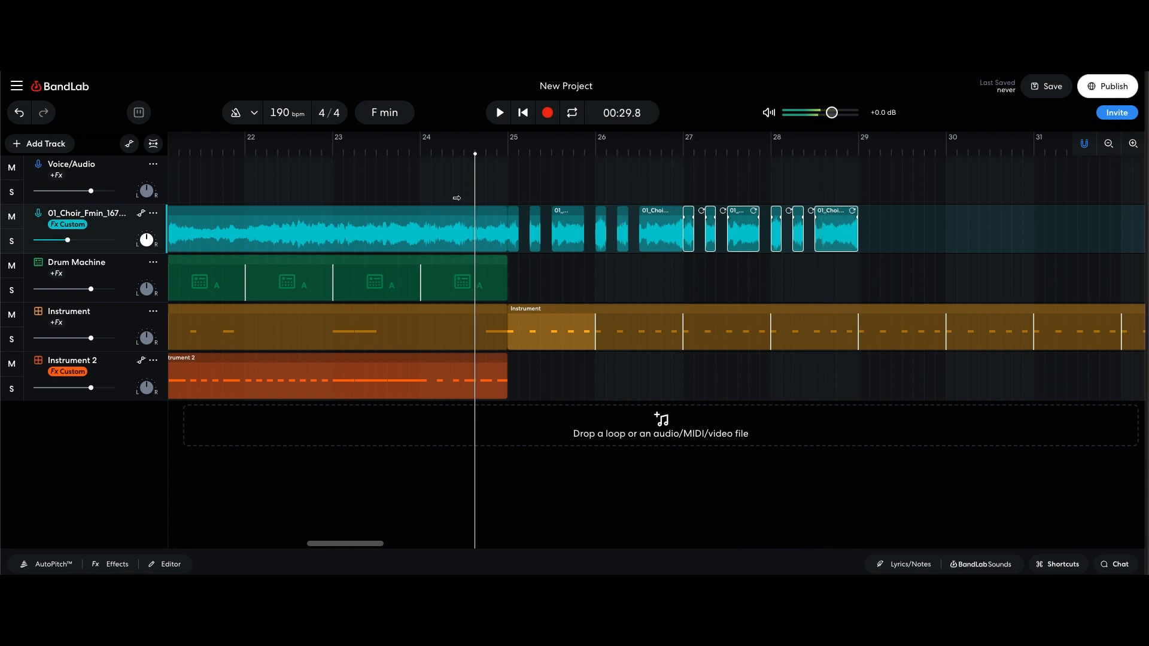
Step: Add a Sampler track and import an audio file from the Downloads folder onto Pad 1
click(43, 144)
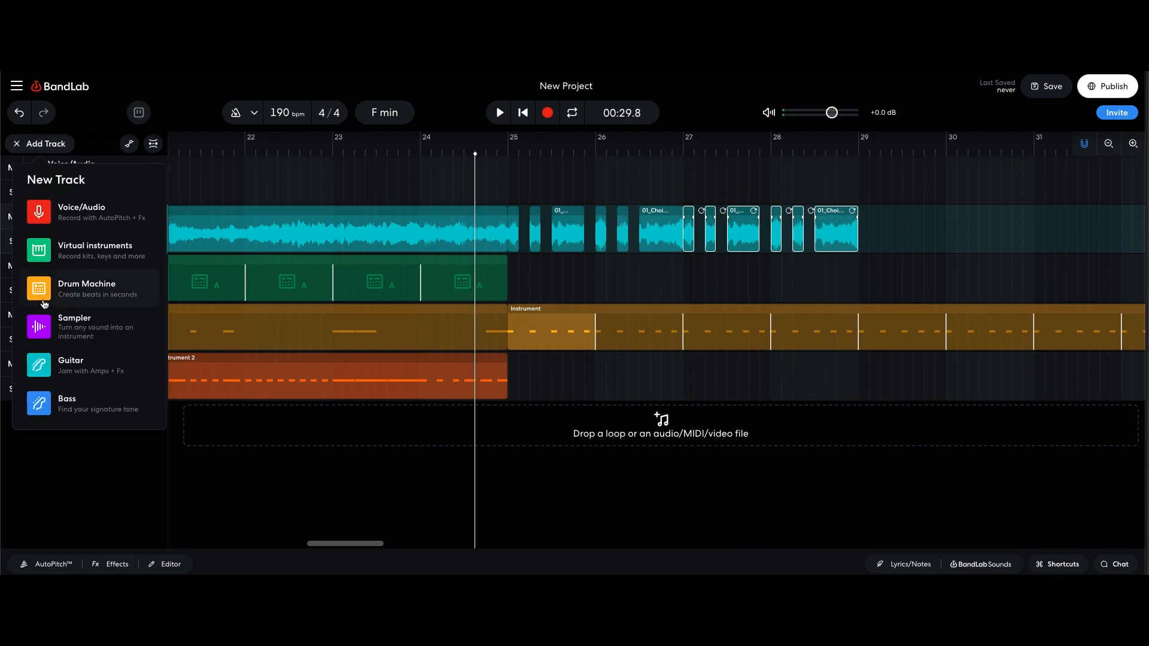
click(75, 333)
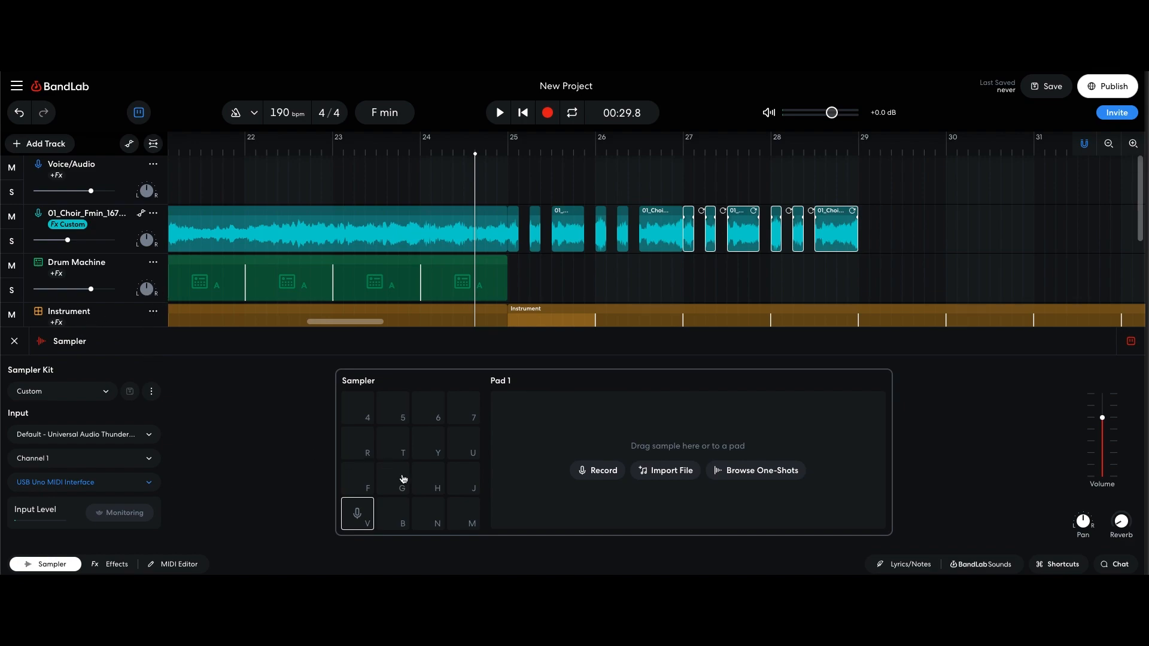
click(665, 471)
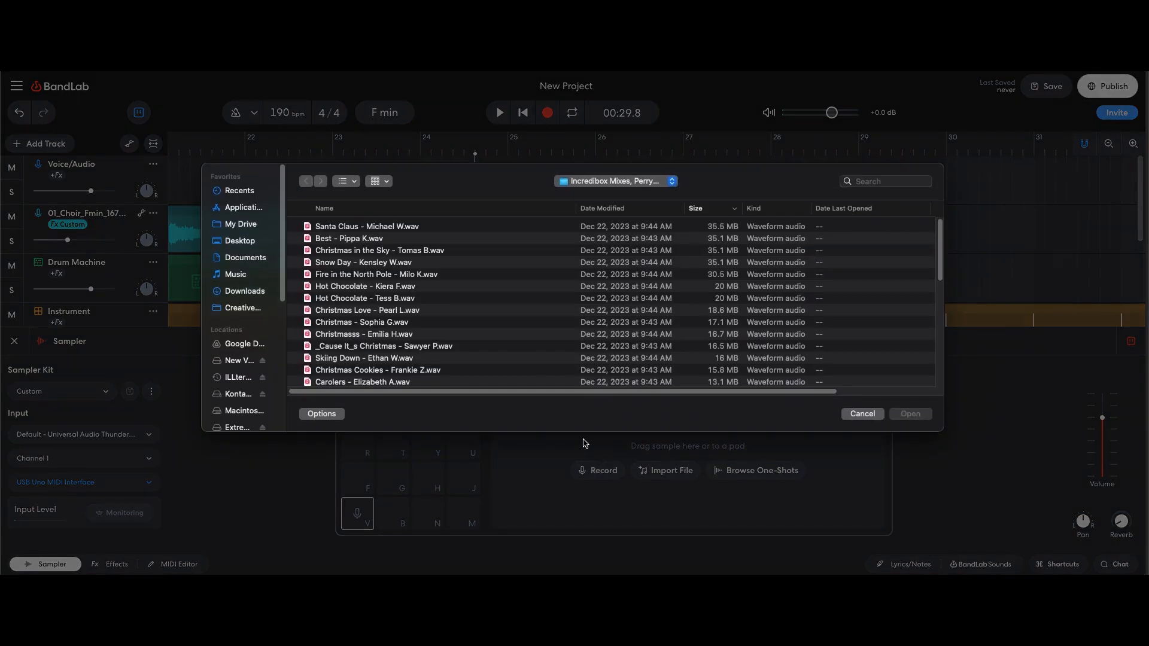
click(245, 292)
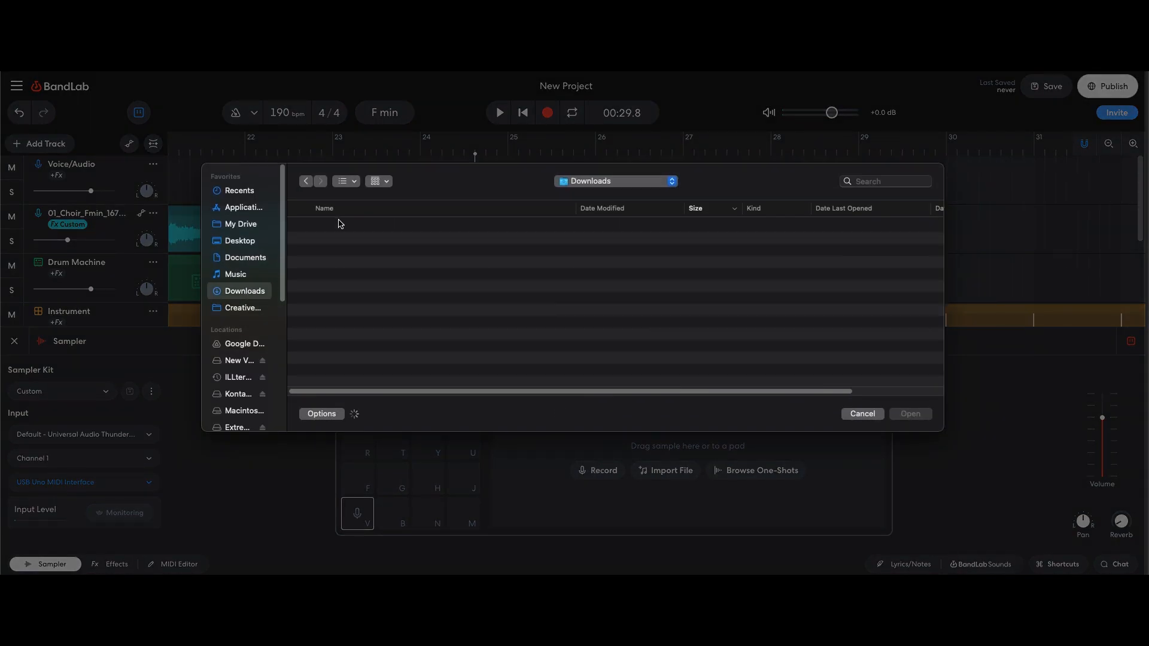
click(618, 208)
double_click(381, 226)
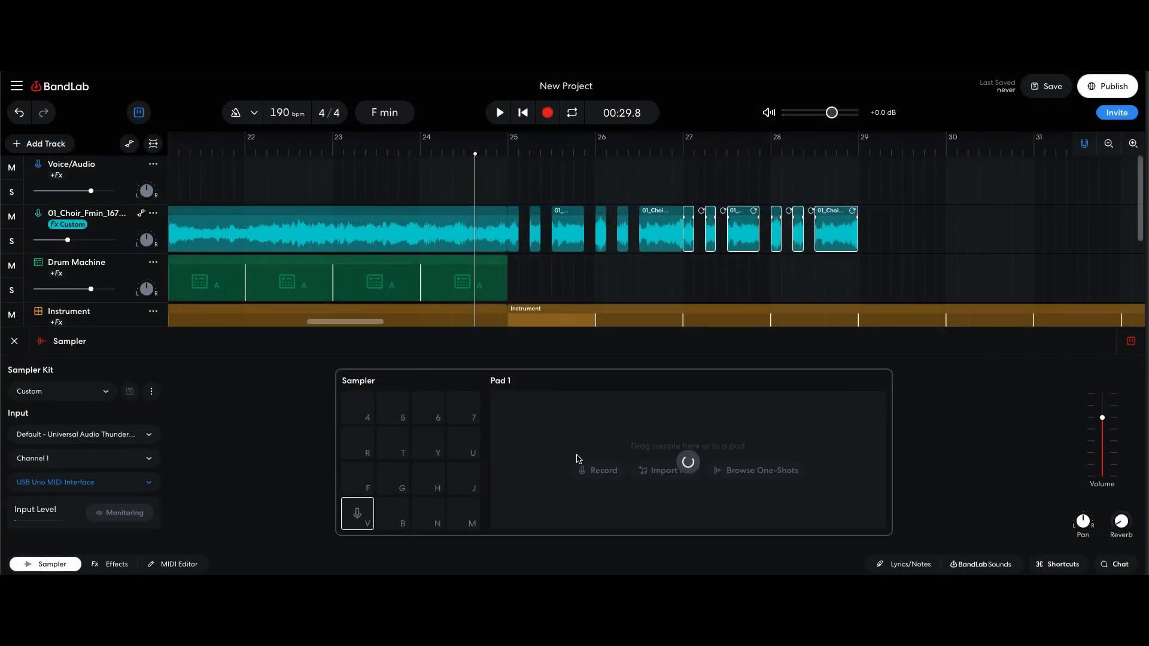
Step: Audition the imported sample on Pad 1 several times
click(355, 517)
click(356, 517)
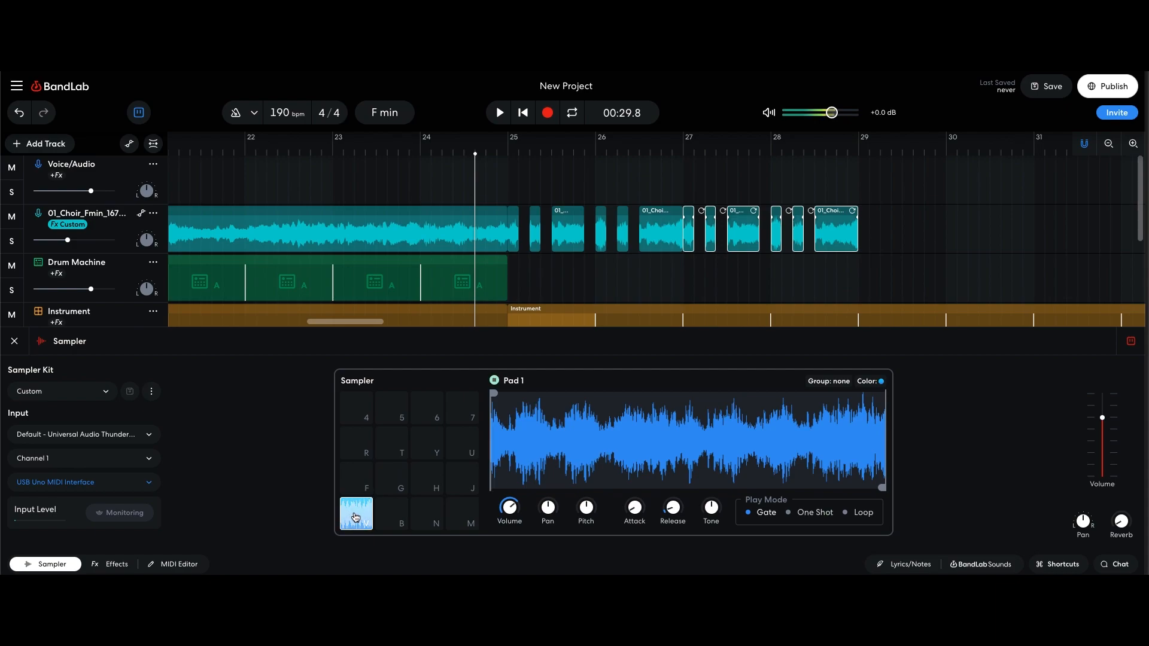
click(355, 517)
click(356, 517)
click(355, 517)
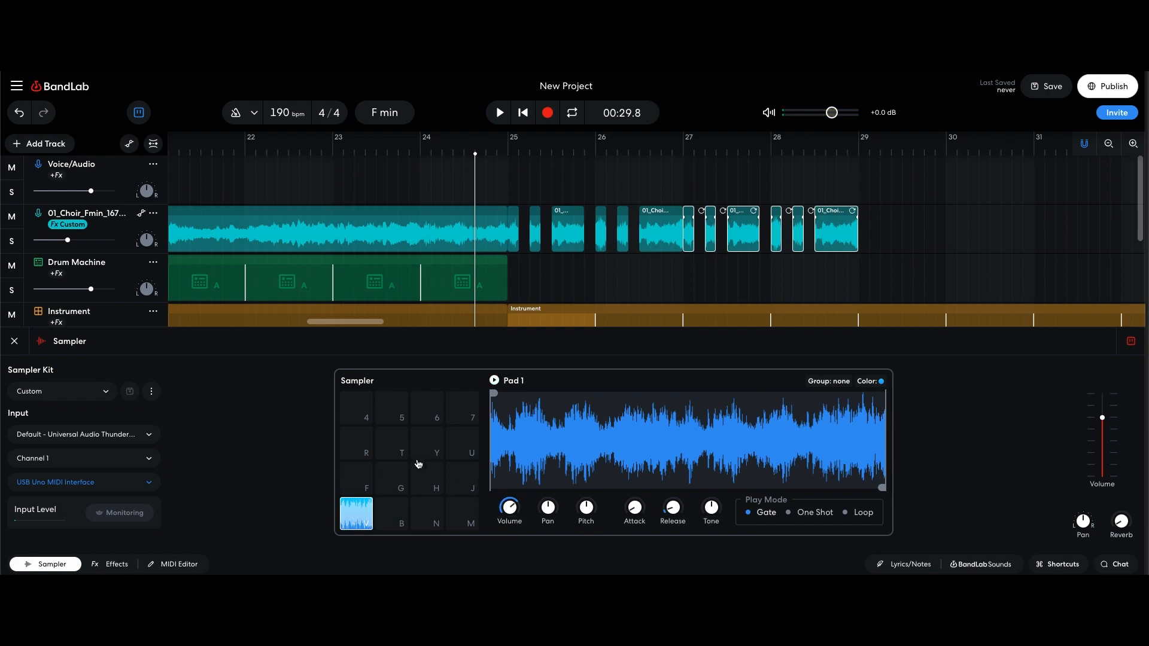
Step: Raise the pitch of Pad 1 and audition the result
mouse_move(587, 506)
click(355, 517)
click(355, 516)
click(355, 516)
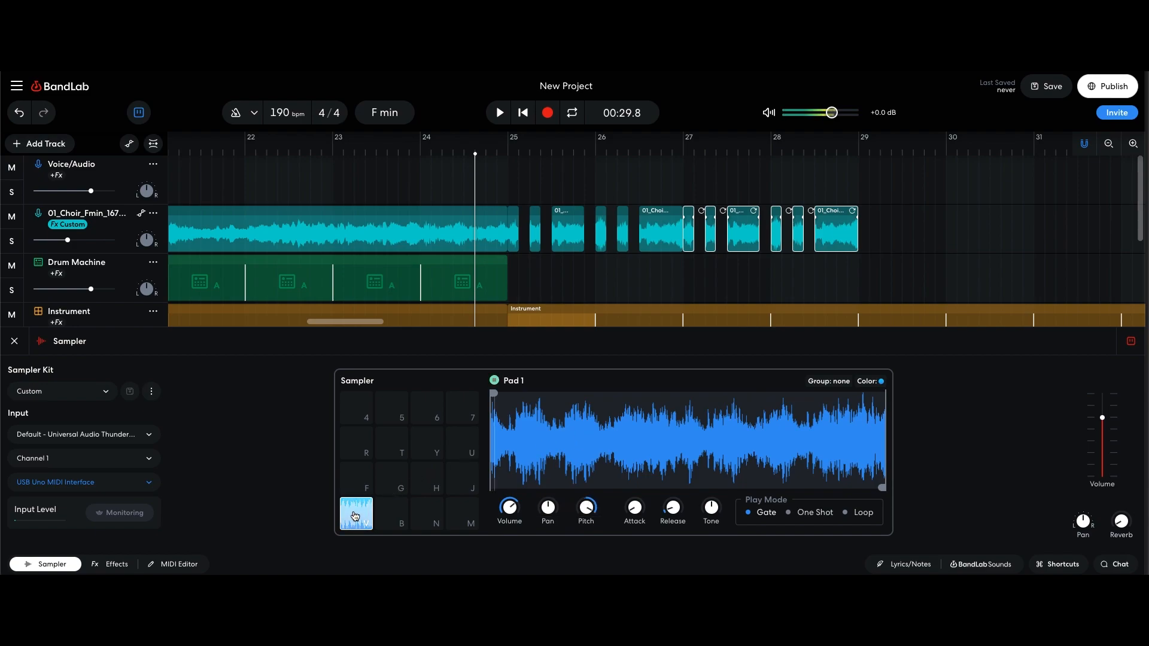
click(354, 516)
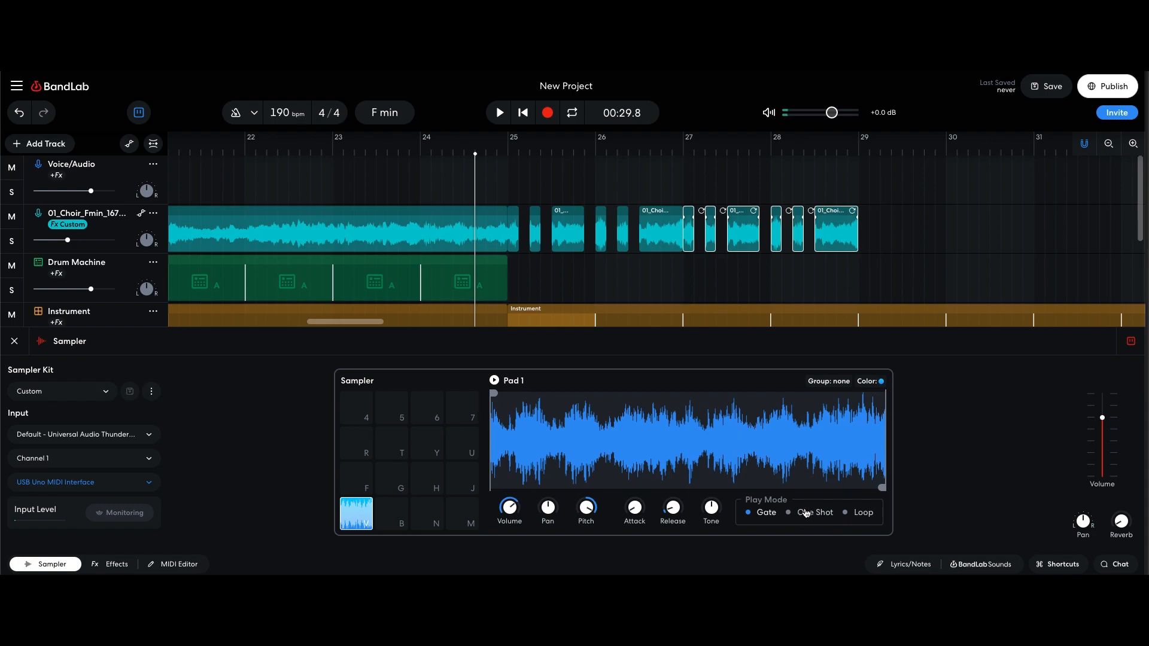
Step: Reverse the sample on Pad 1 and audition it repeatedly
right_click(745, 442)
click(782, 496)
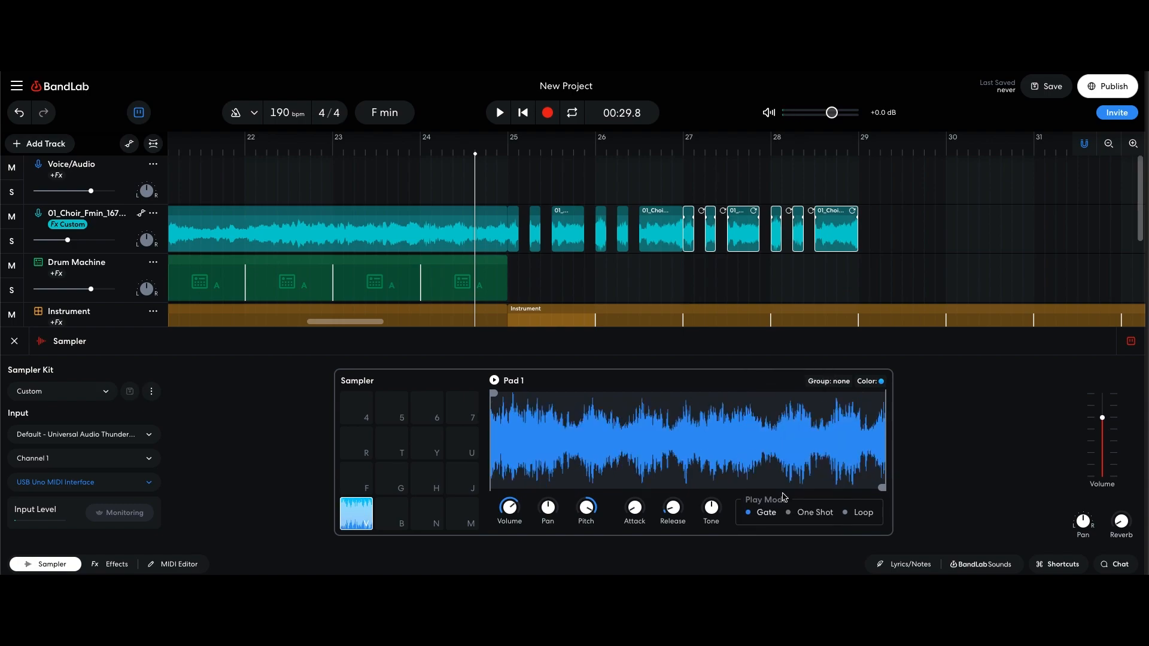
click(357, 517)
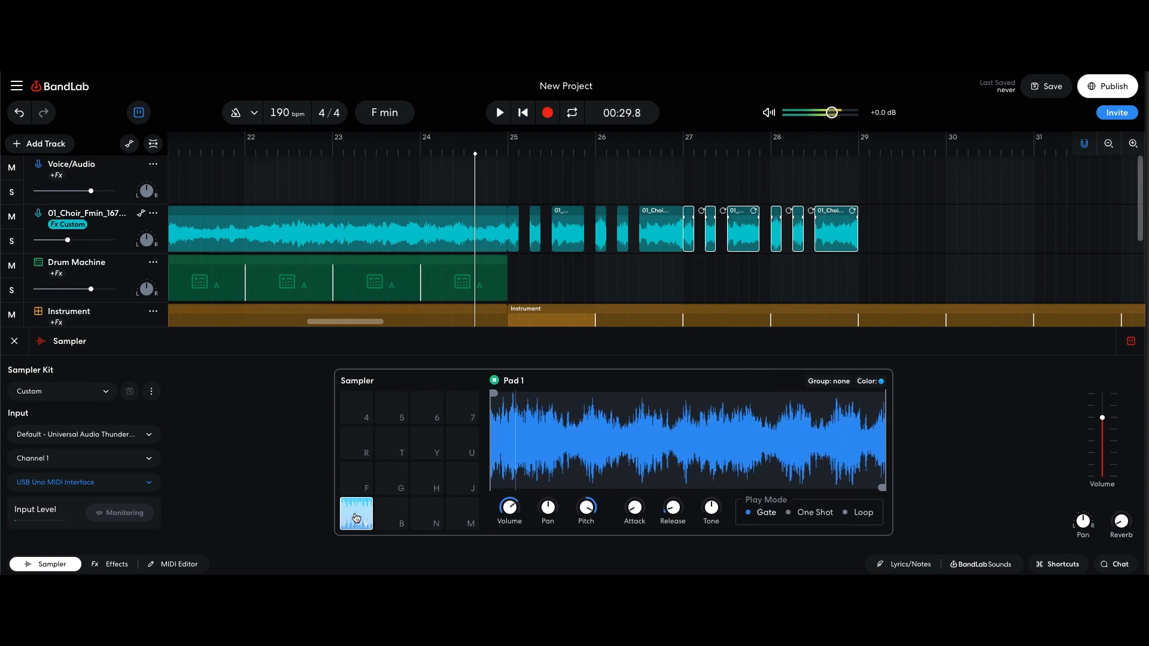
click(357, 516)
click(356, 516)
drag(356, 516, 360, 514)
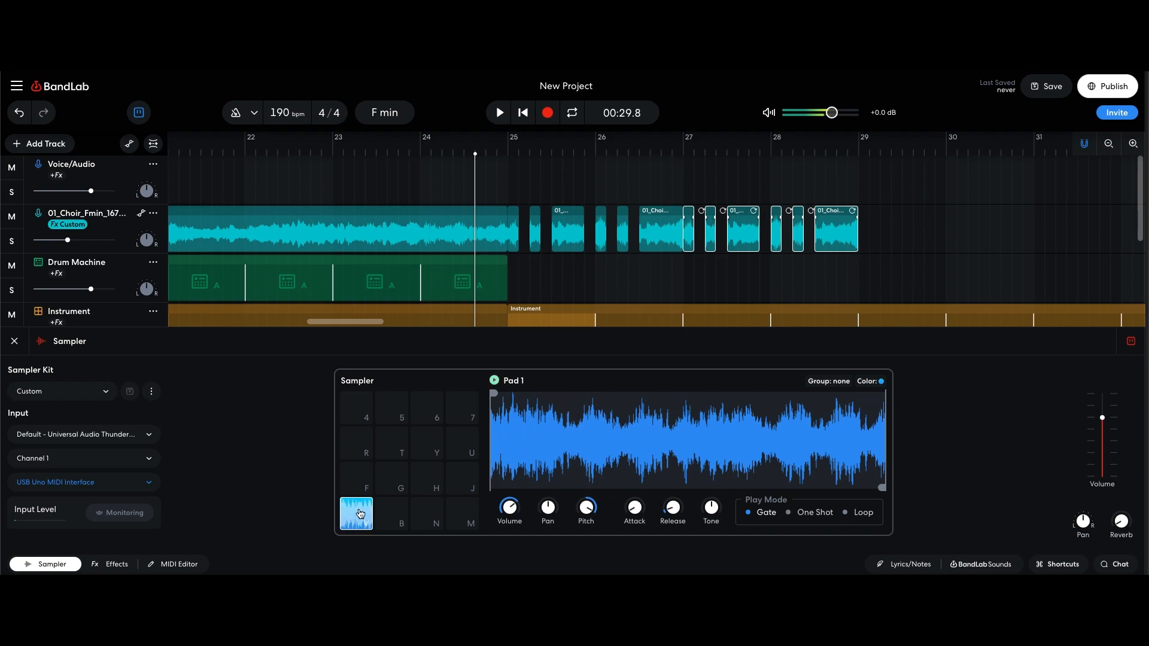
Step: Play the section from bar 24 and create an empty one-bar region on the Sampler track at bar 25
click(14, 343)
click(430, 149)
key(space)
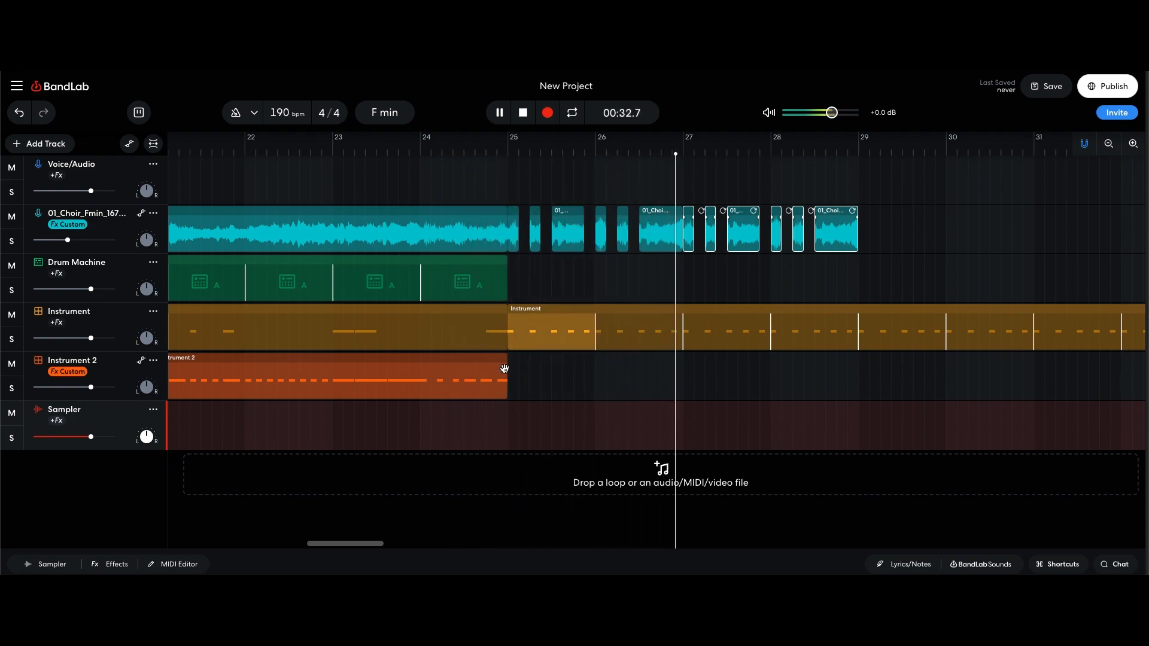
right_click(513, 423)
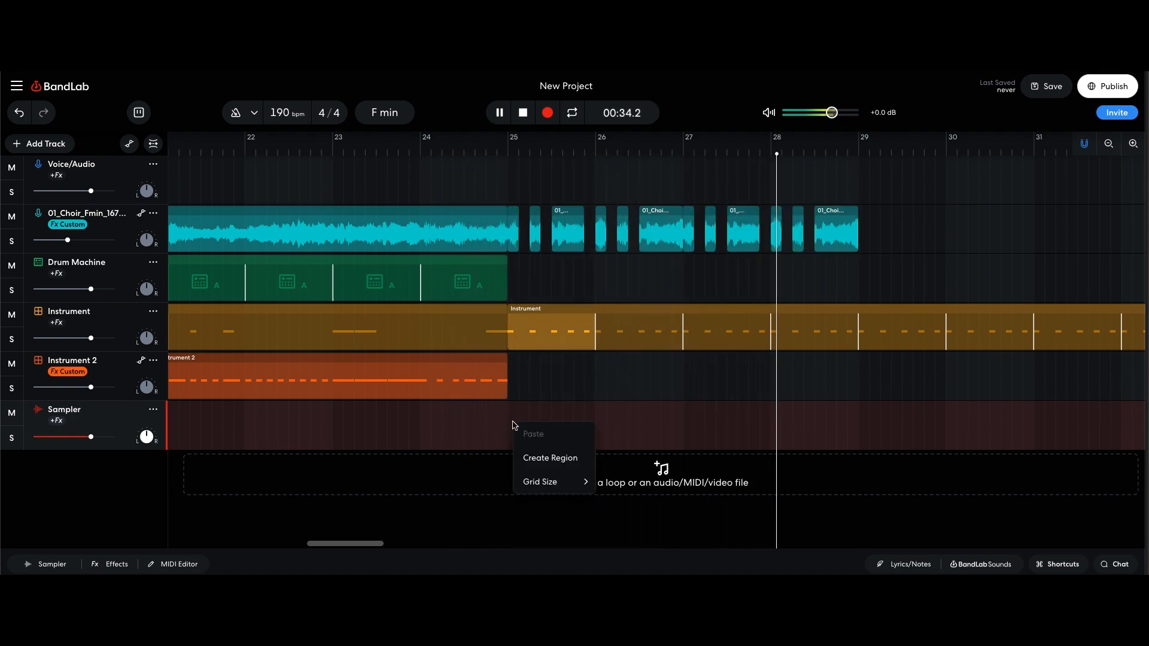
click(544, 462)
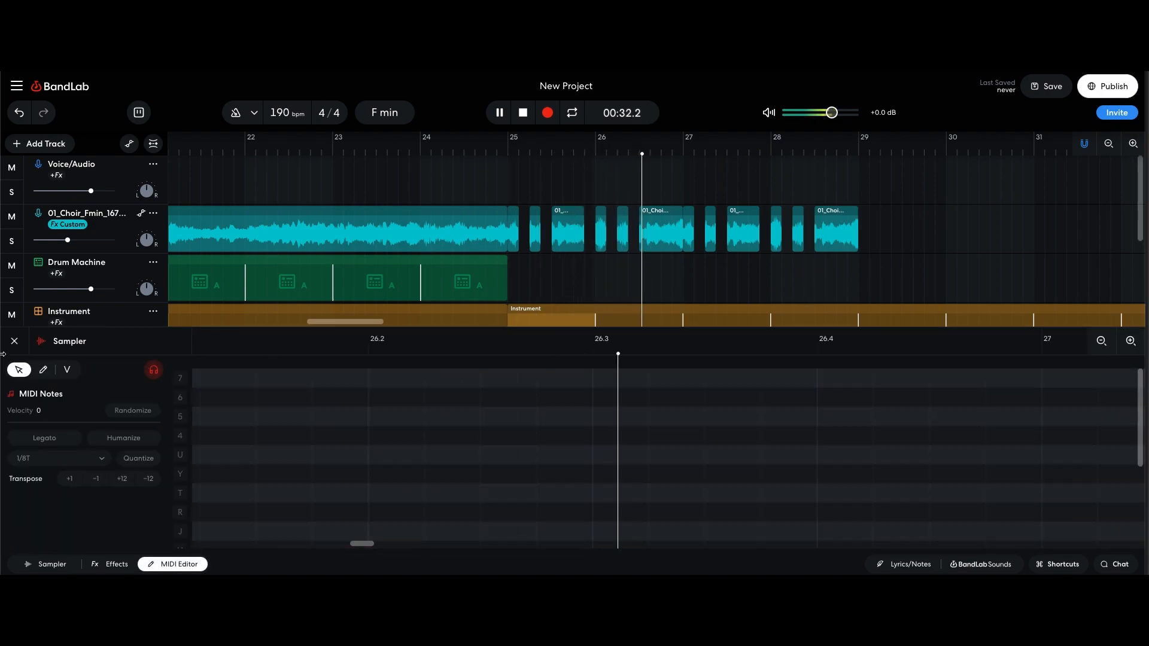
click(14, 341)
key(space)
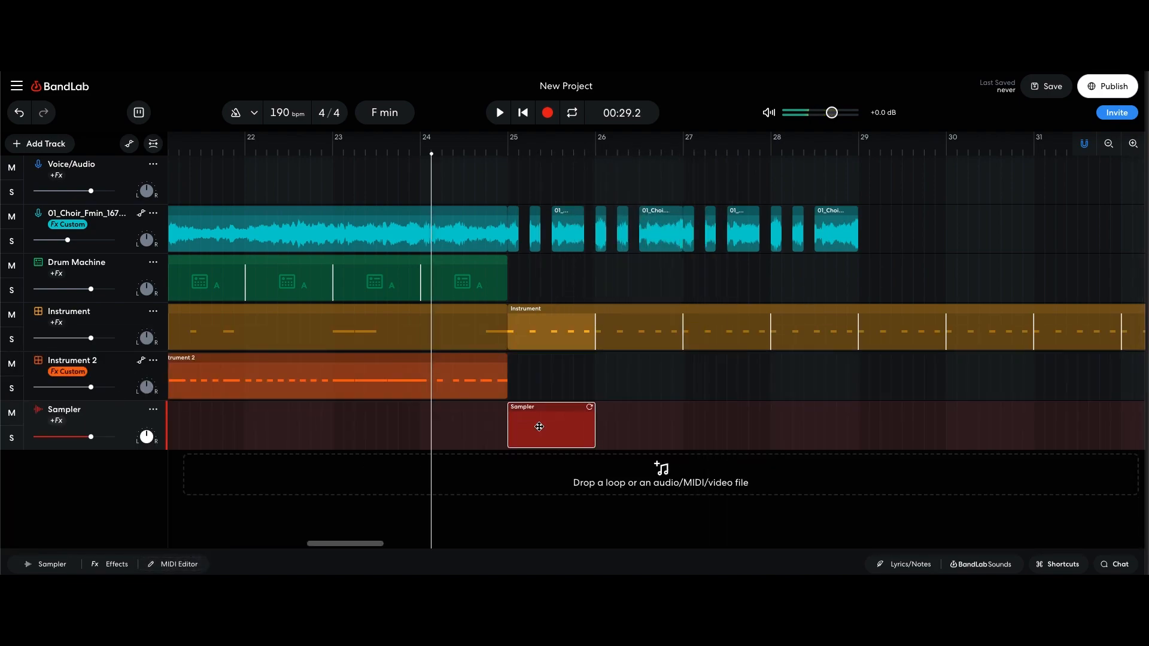
Step: Add a note for pad V spanning all of bar 25 in the Sampler region and play it
double_click(539, 427)
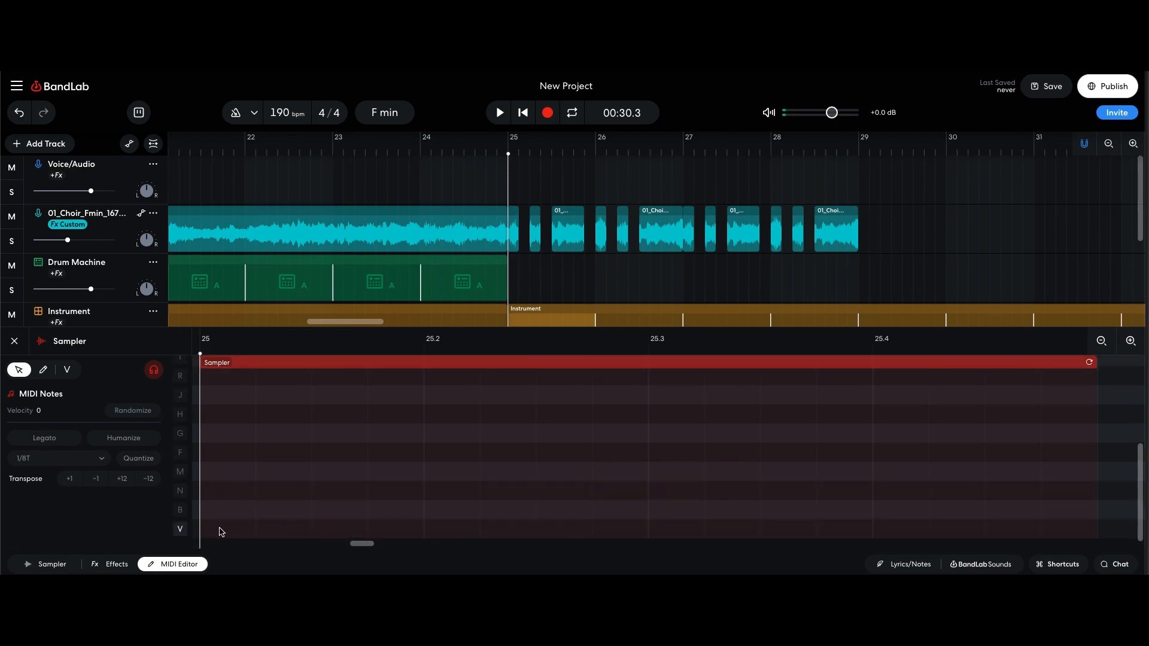
double_click(222, 530)
drag(254, 529, 1095, 528)
key(space)
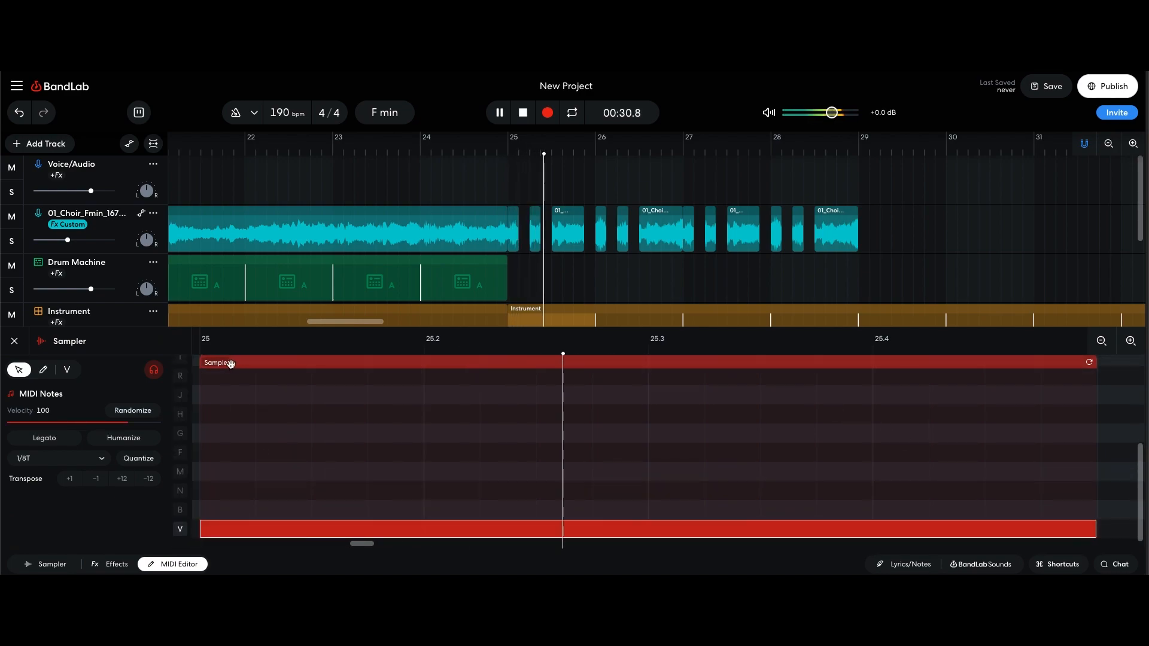
Step: Stop playback, extend the Sampler region to end at bar 27, and open its notes for editing
click(11, 341)
key(space)
drag(595, 438, 684, 438)
double_click(589, 430)
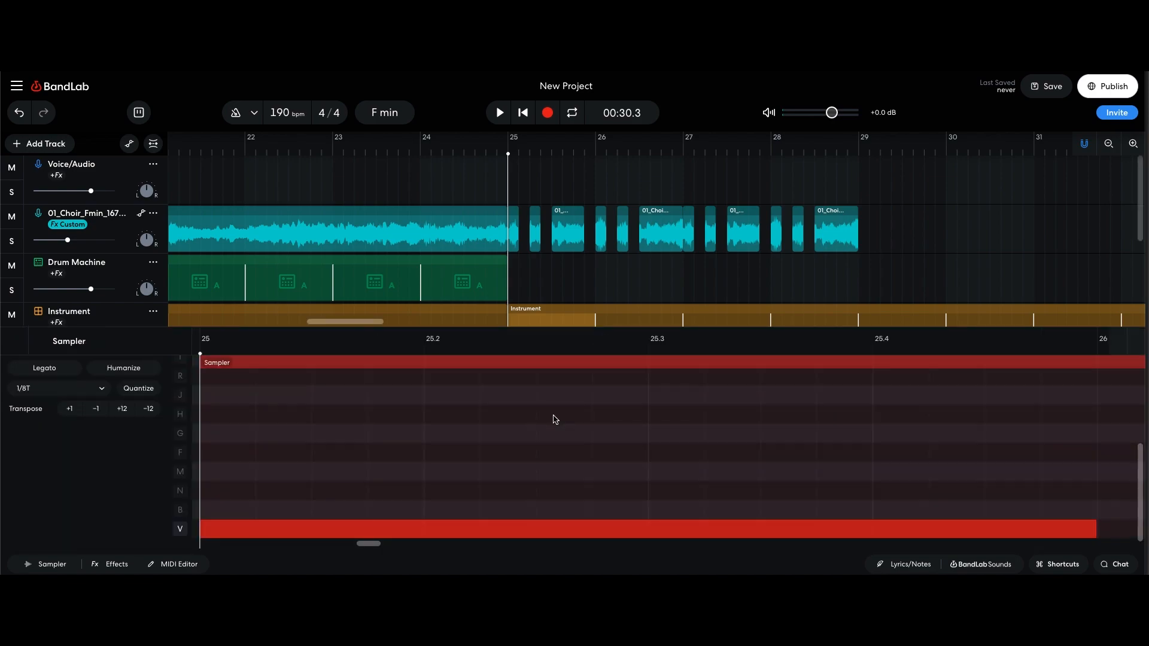
Step: Lengthen the V note in the Sampler region to two full bars and loop the region to the middle of bar 31
drag(666, 526, 1139, 528)
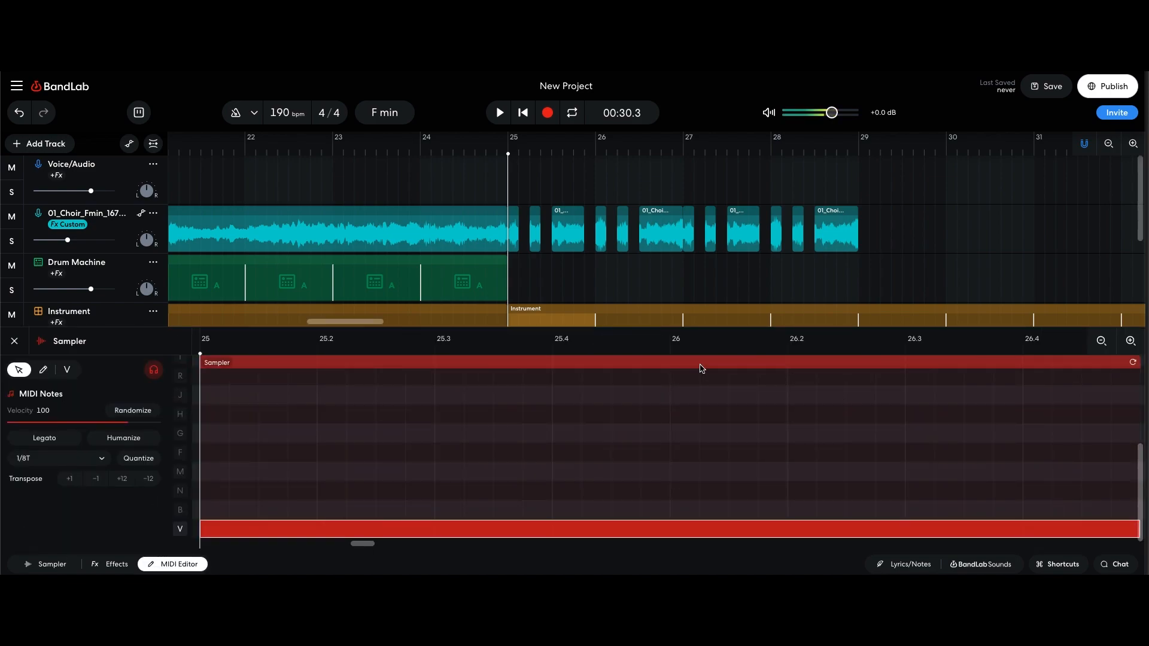
click(15, 340)
key(space)
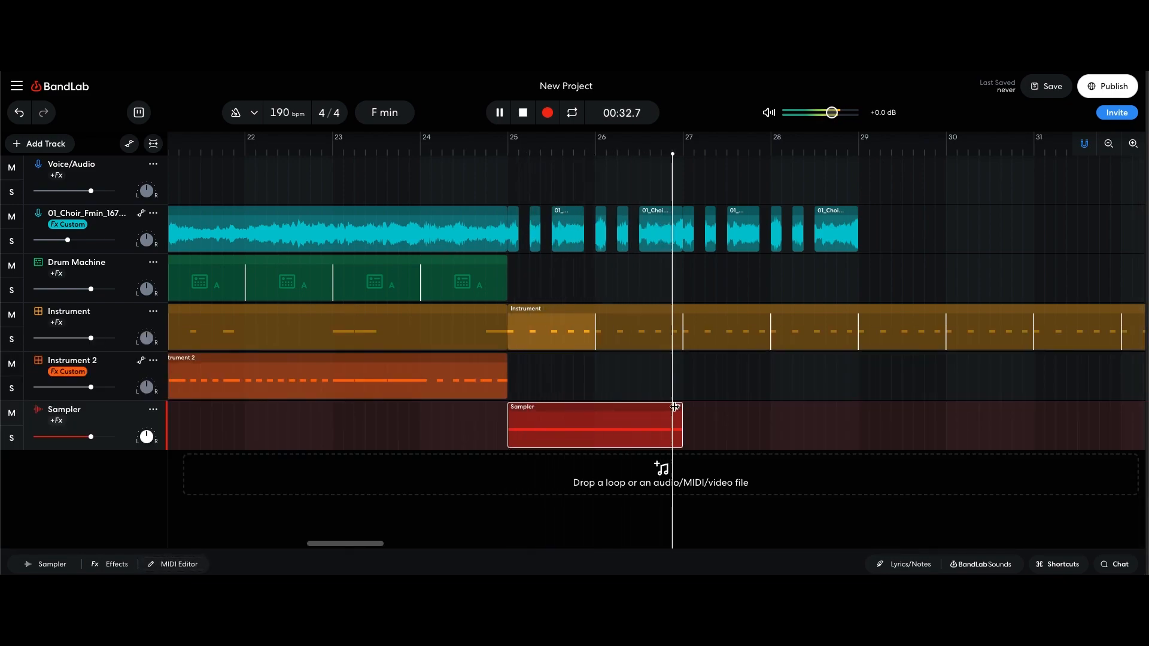
drag(676, 406, 1077, 406)
Step: Play the arrangement from just before bar 24 to hear the transition into the looped Sampler region
key(space)
click(408, 153)
key(space)
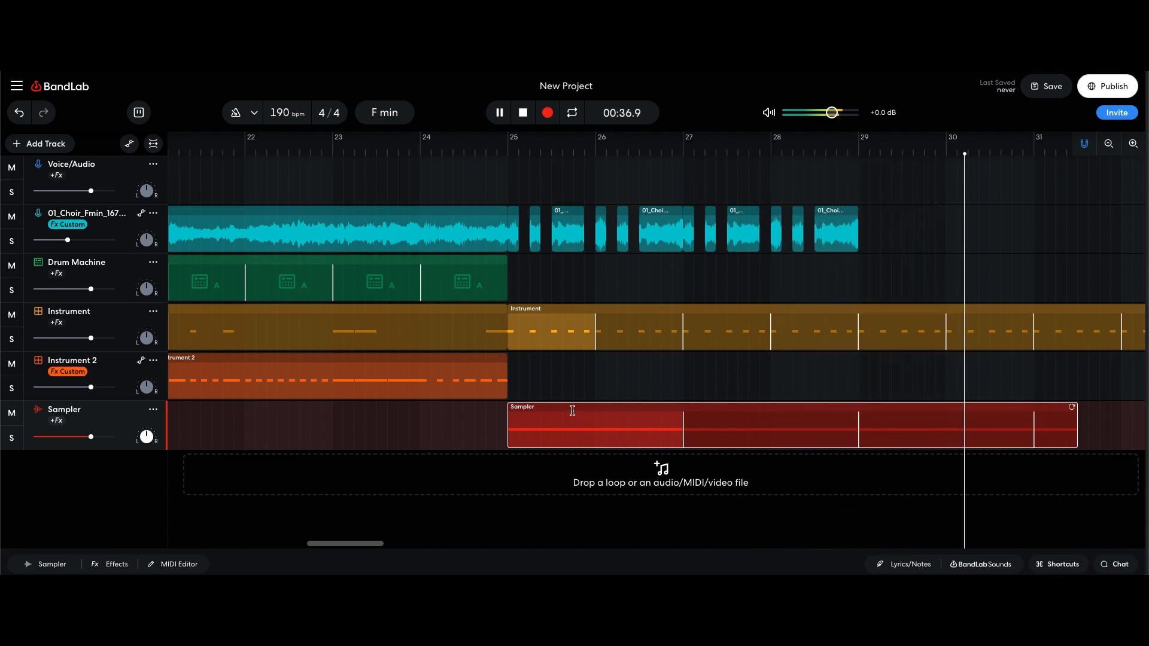
key(space)
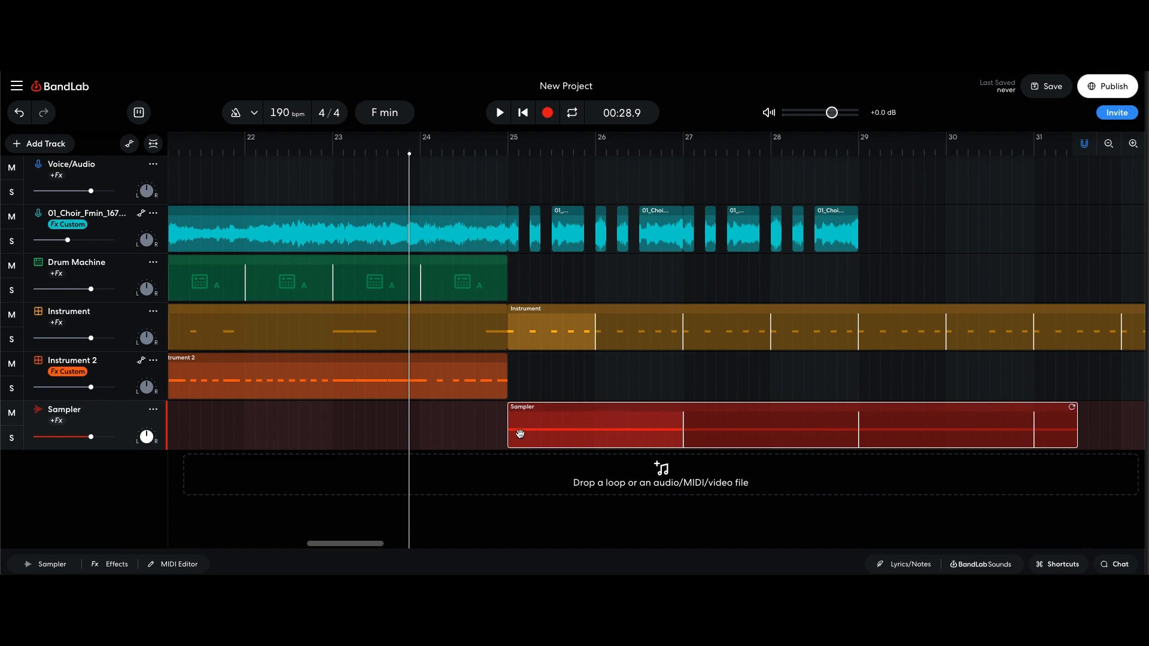
Step: Delete the chopped choir clips and the Instrument region from bar 25 onward, auditioning the result from near bar 23
drag(1044, 383, 515, 191)
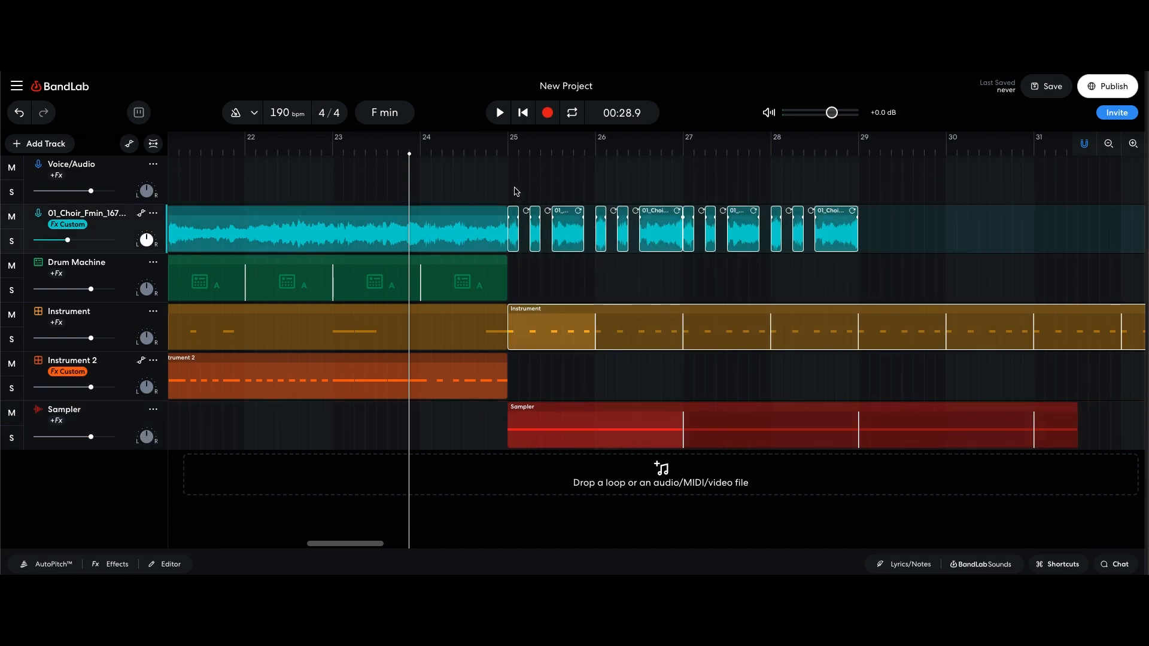
key(Delete)
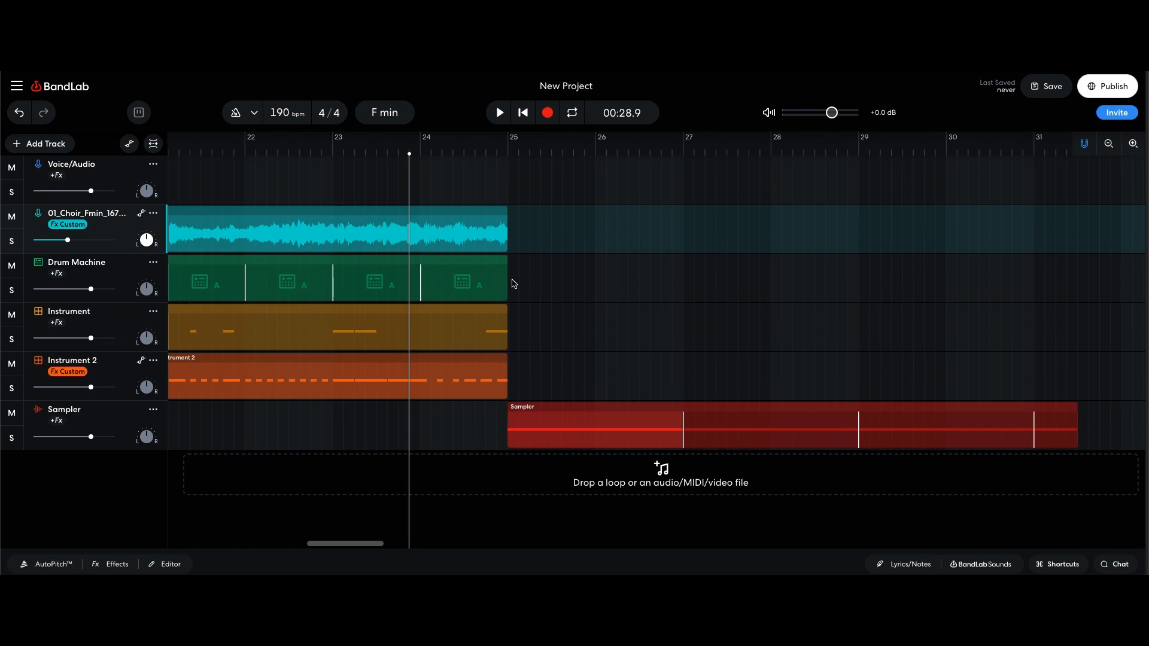
click(328, 150)
key(space)
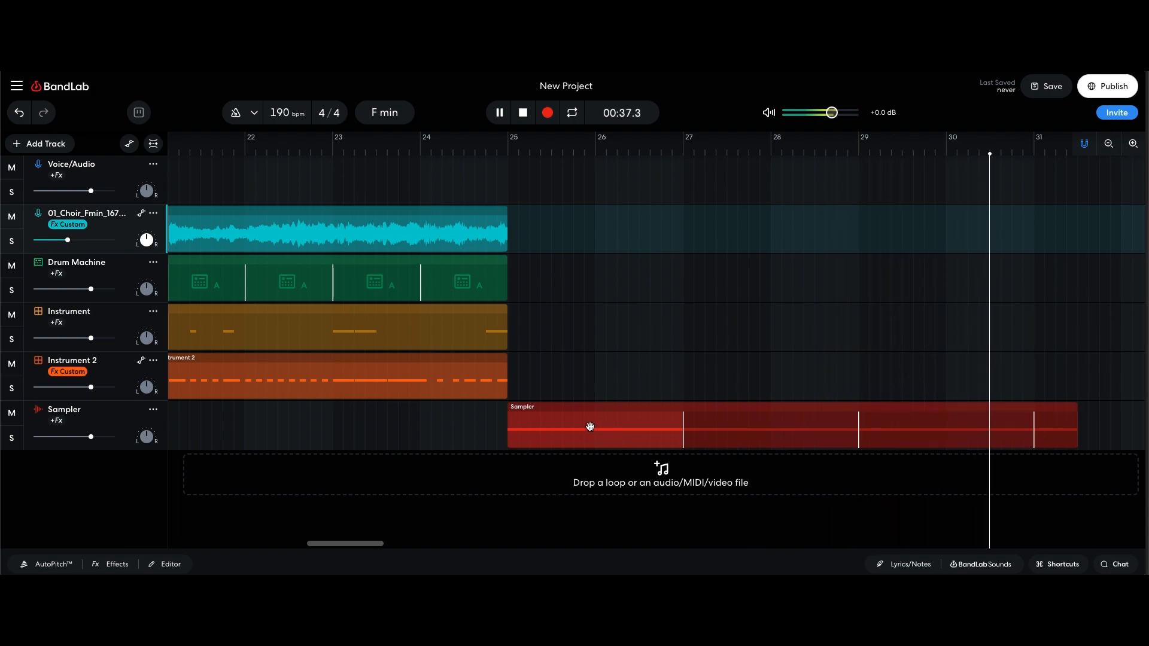
key(space)
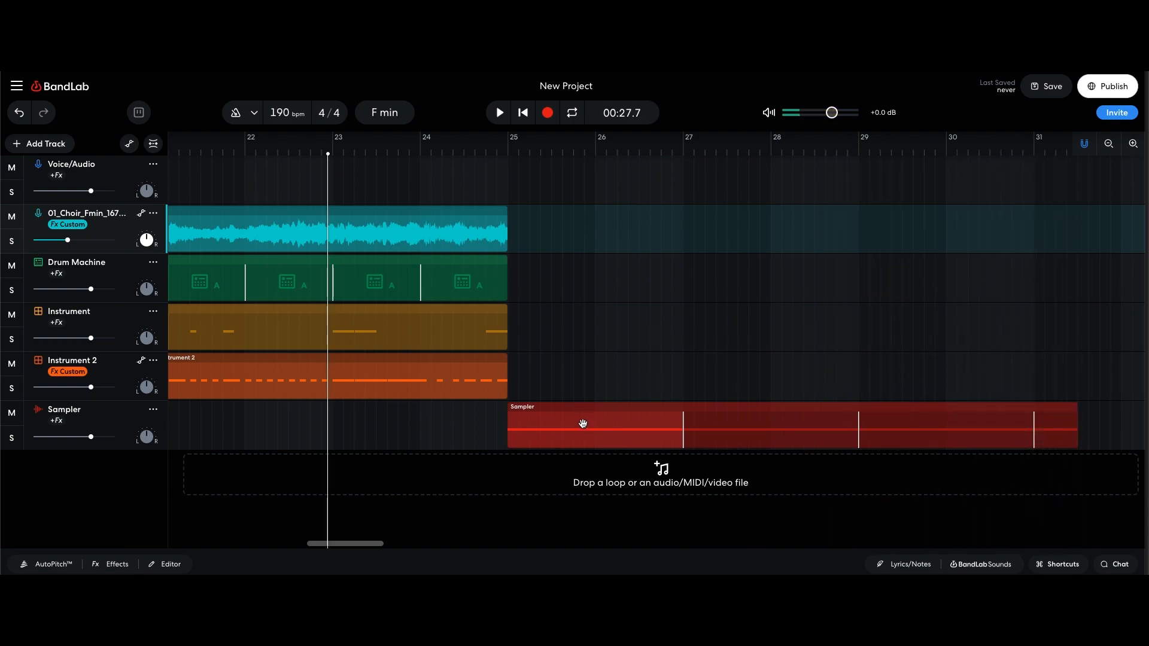
Step: Lower the pitch of Pad 1 in the Sampler track's instrument and audition it from bar 25
double_click(582, 423)
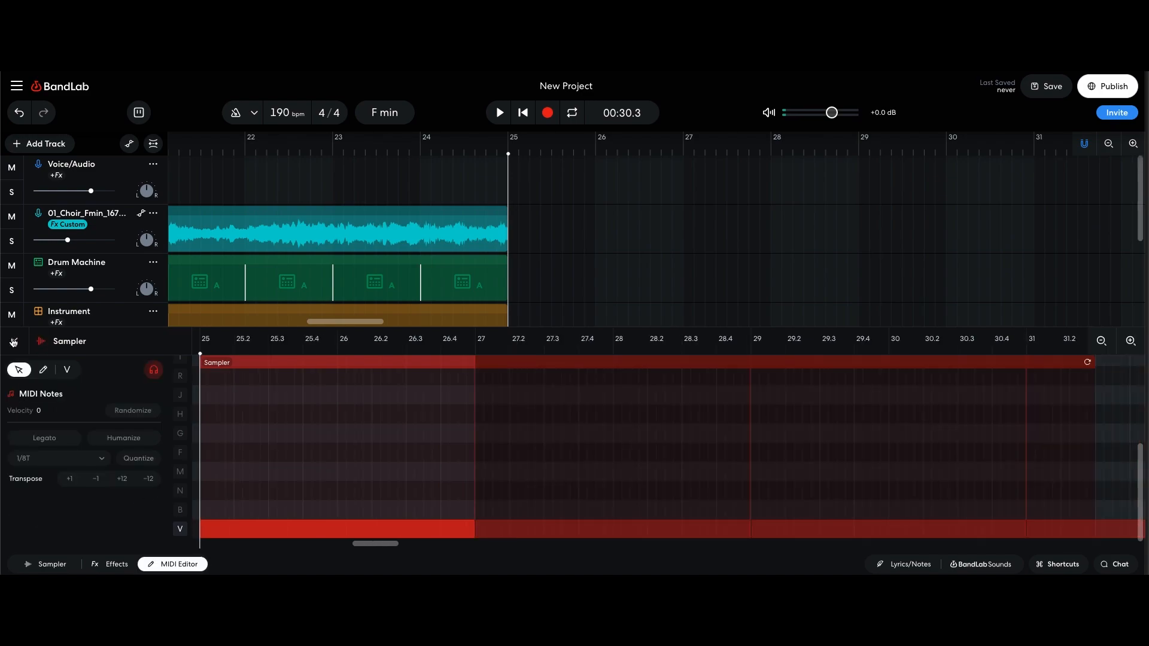
click(14, 342)
click(40, 413)
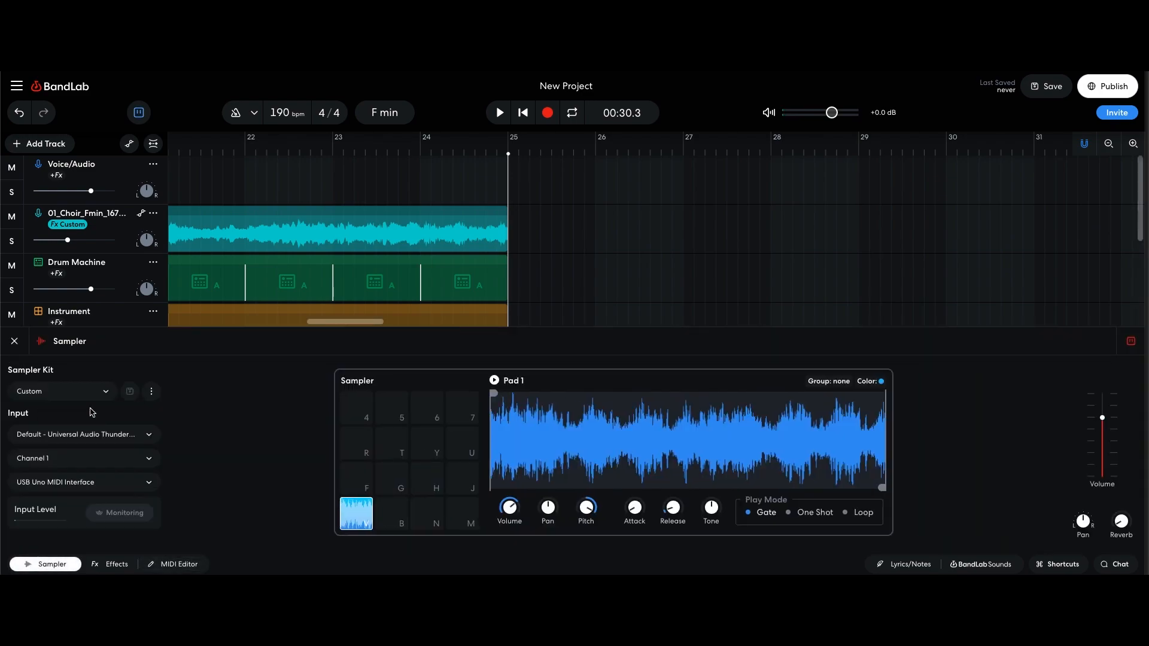
mouse_move(579, 508)
key(space)
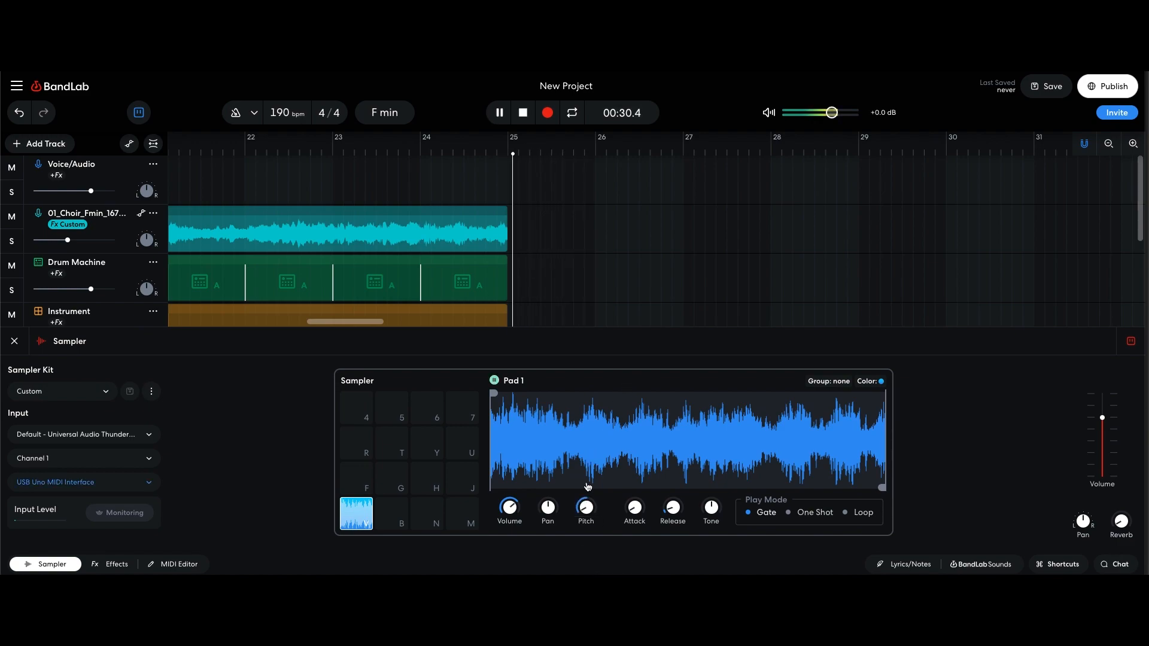
key(v)
click(14, 341)
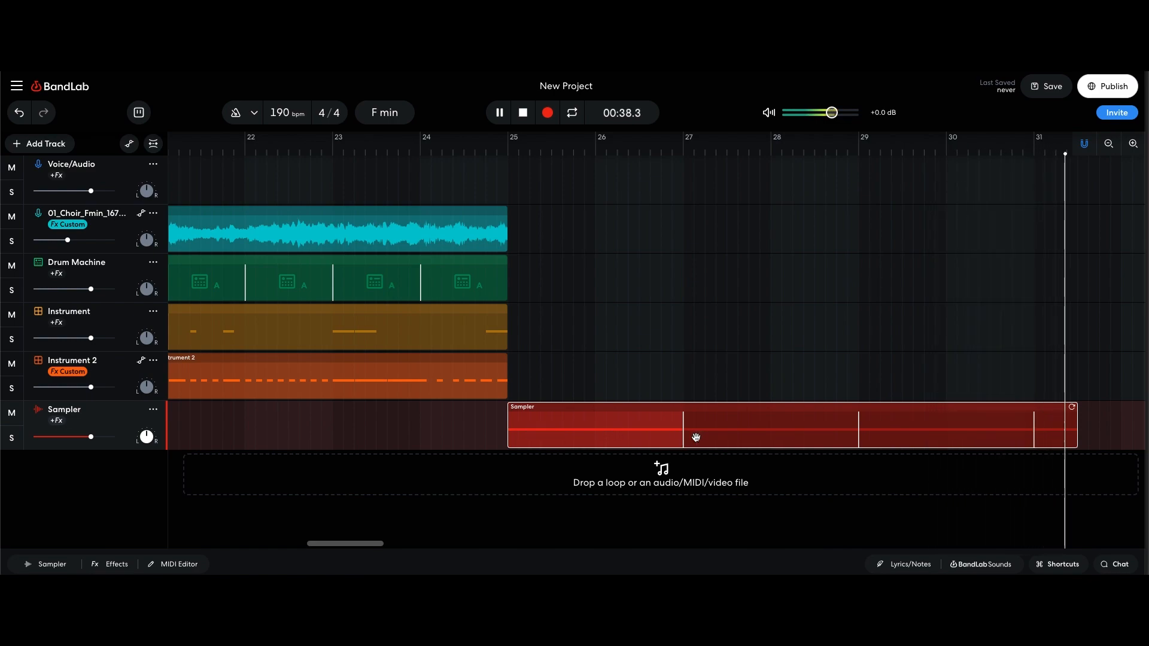
key(space)
key(space)
mouse_move(349, 544)
mouse_down()
mouse_move(297, 543)
mouse_move(367, 543)
mouse_up()
key(space)
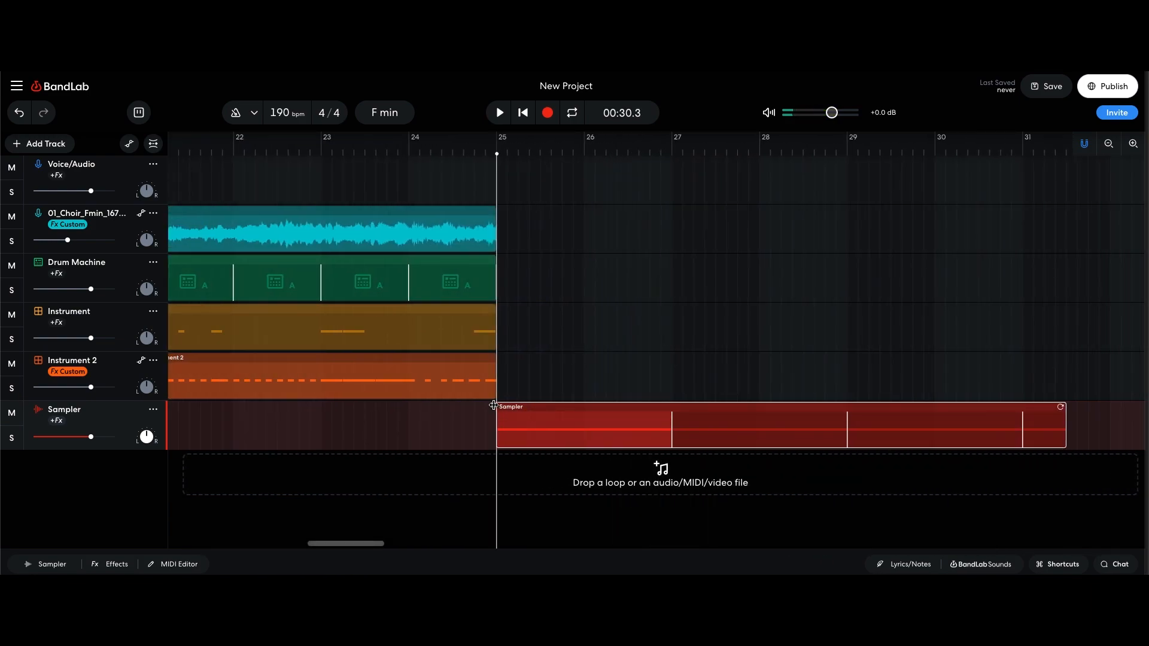
Step: Shorten the Sampler region's V note to a brief hit at bar 25 and add three short V hits up to beat 25.4
double_click(554, 424)
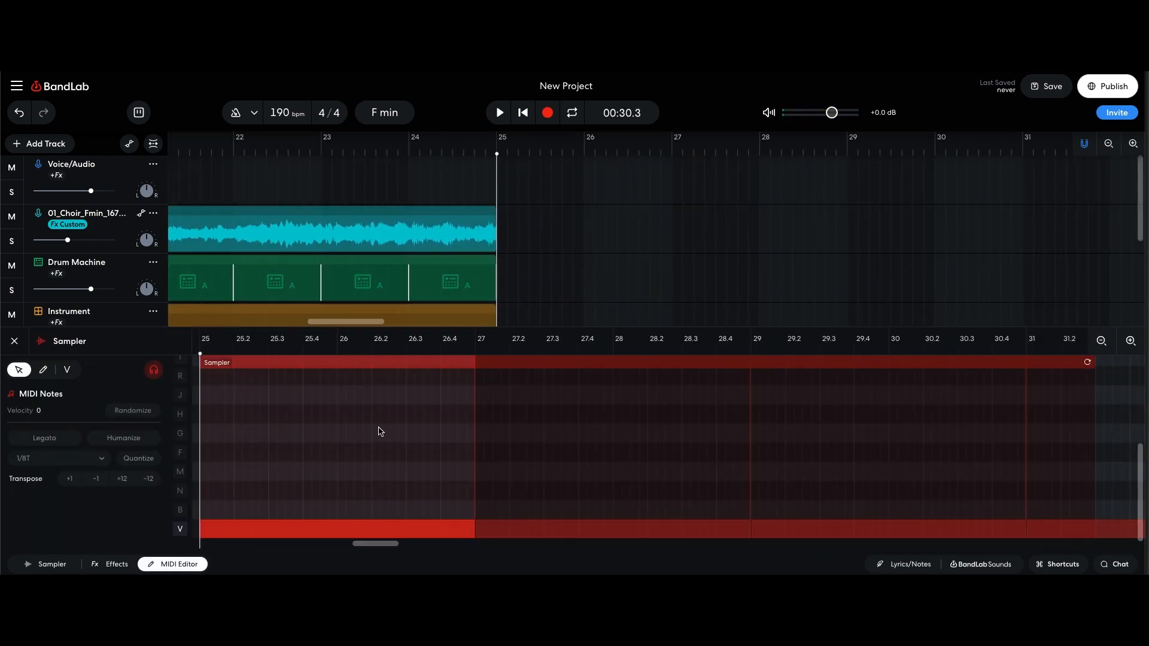
drag(472, 527, 207, 528)
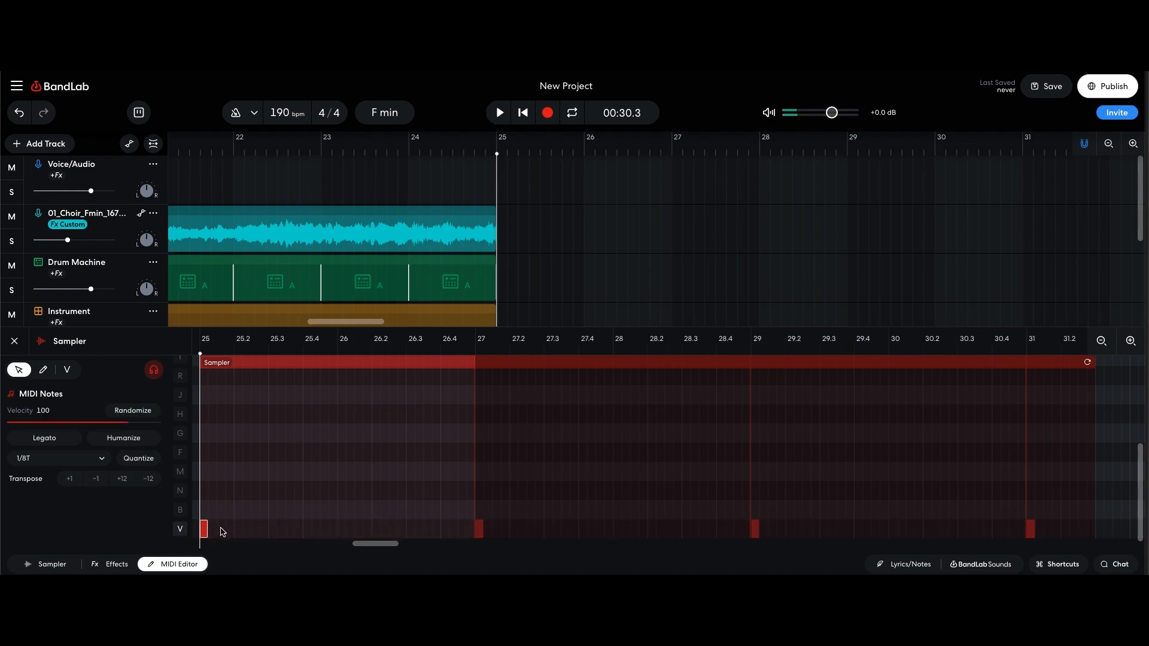
double_click(238, 528)
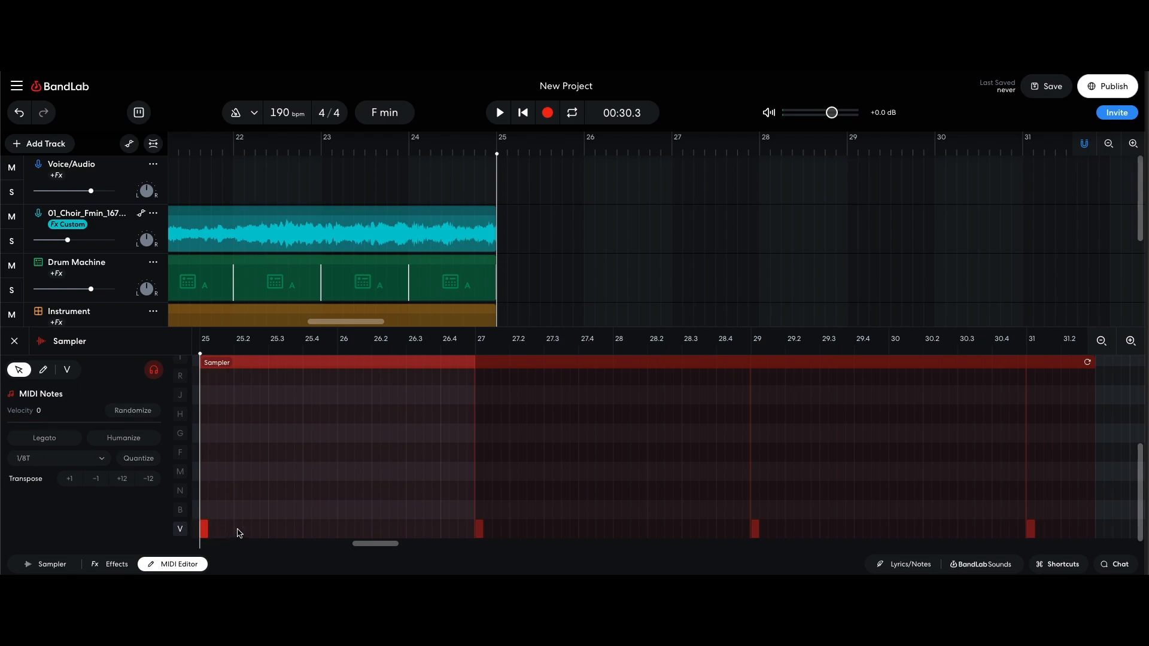
double_click(263, 528)
double_click(298, 529)
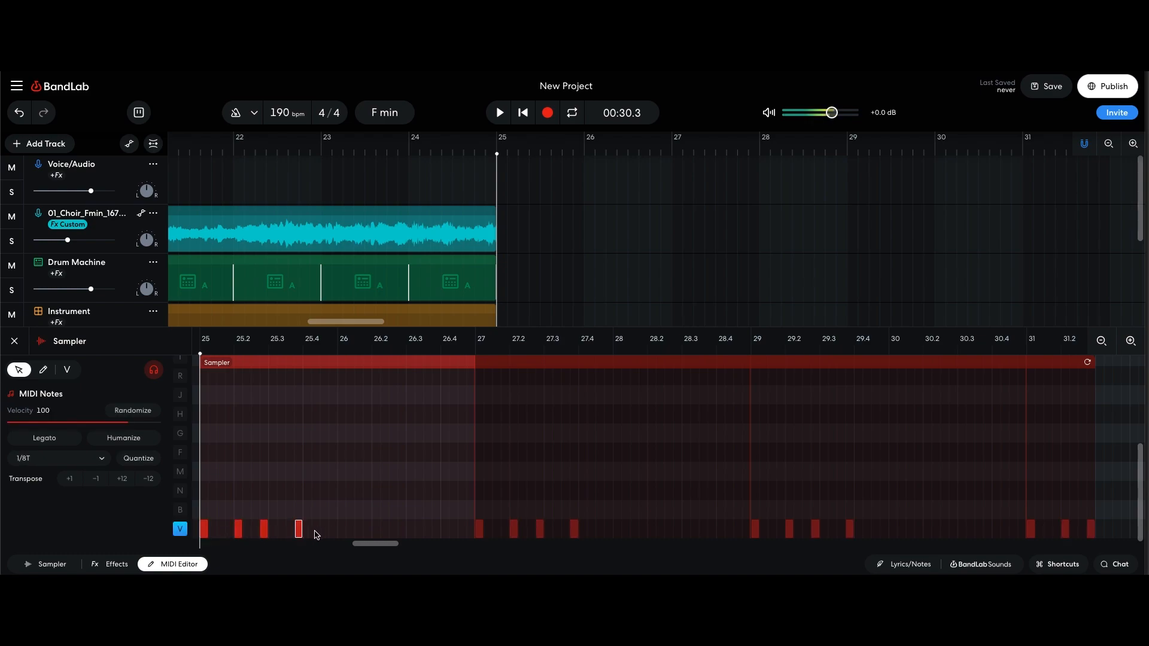
Step: Add four back-to-back V notes from the middle of beat 25.4 into beat 26.2, making the last one shorter
double_click(324, 529)
drag(327, 531, 339, 532)
double_click(344, 530)
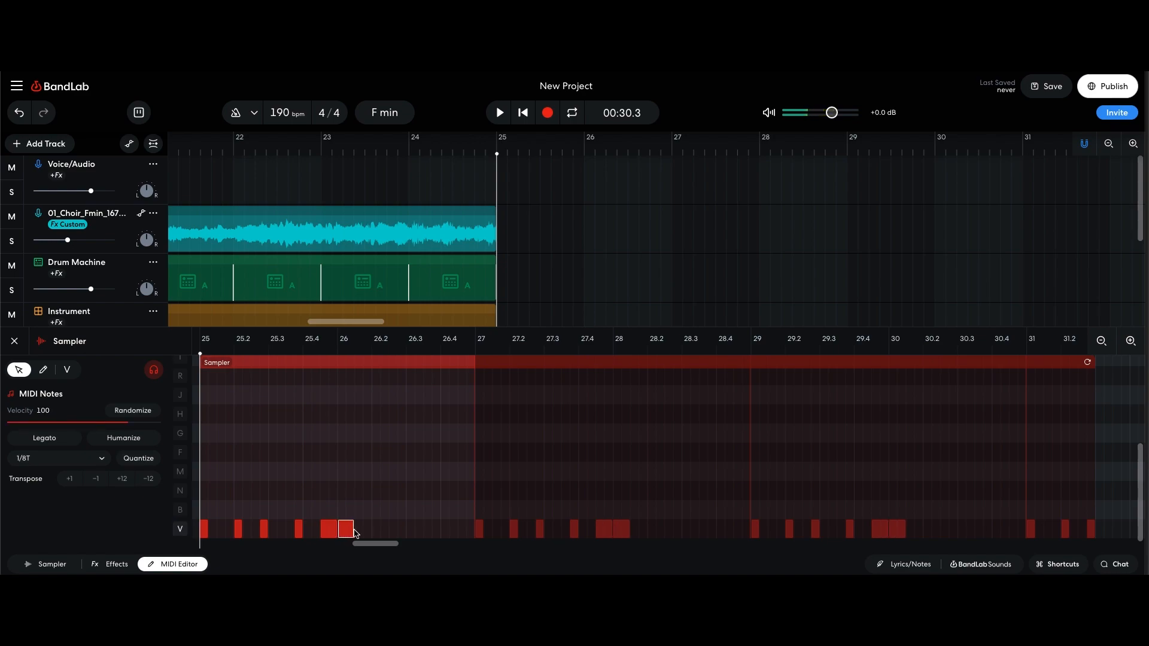
double_click(362, 531)
double_click(381, 531)
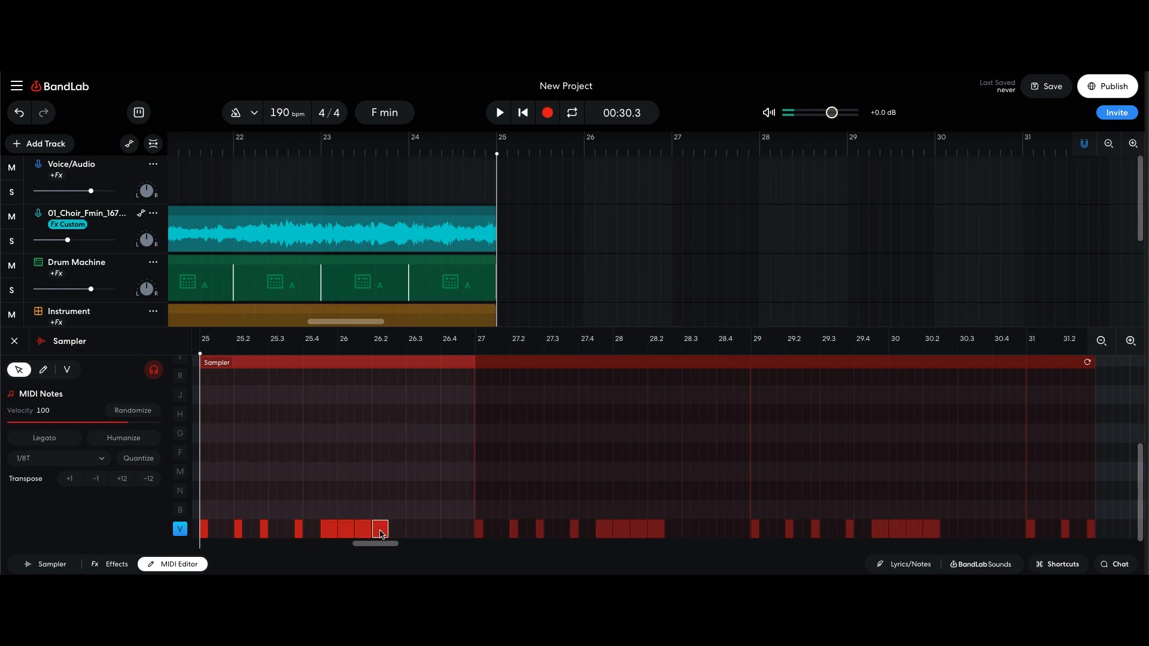
drag(388, 531, 379, 531)
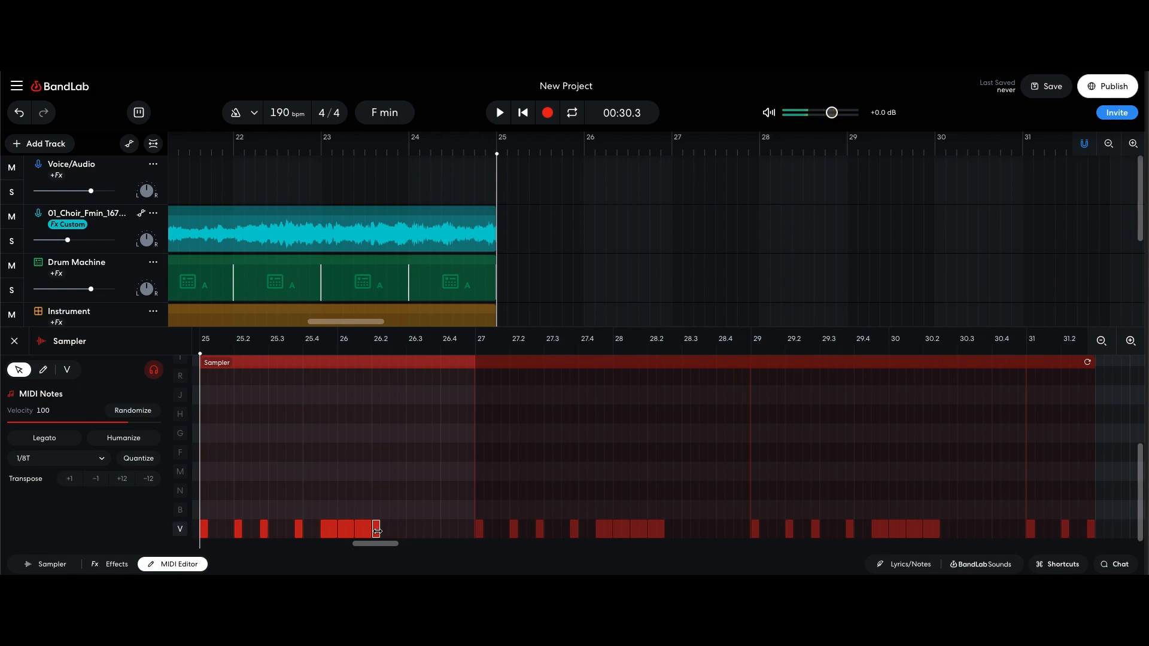
Step: Add two short V hits around beat 26.3 and move the third hit of the pattern onto beat 25.3
double_click(402, 530)
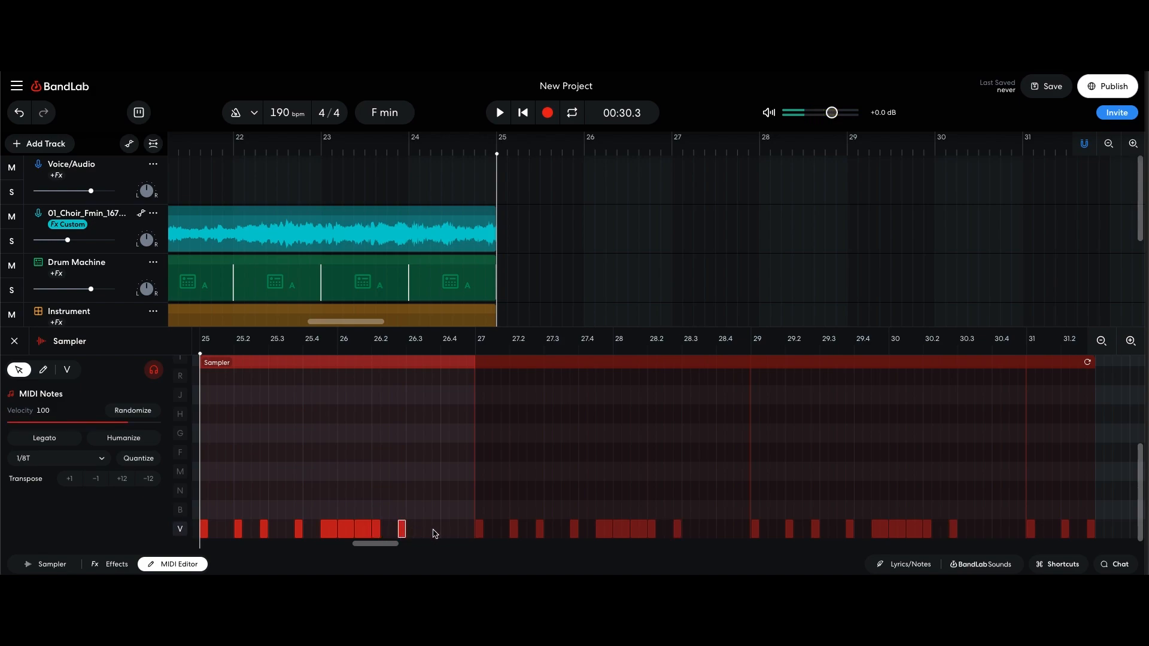
double_click(428, 530)
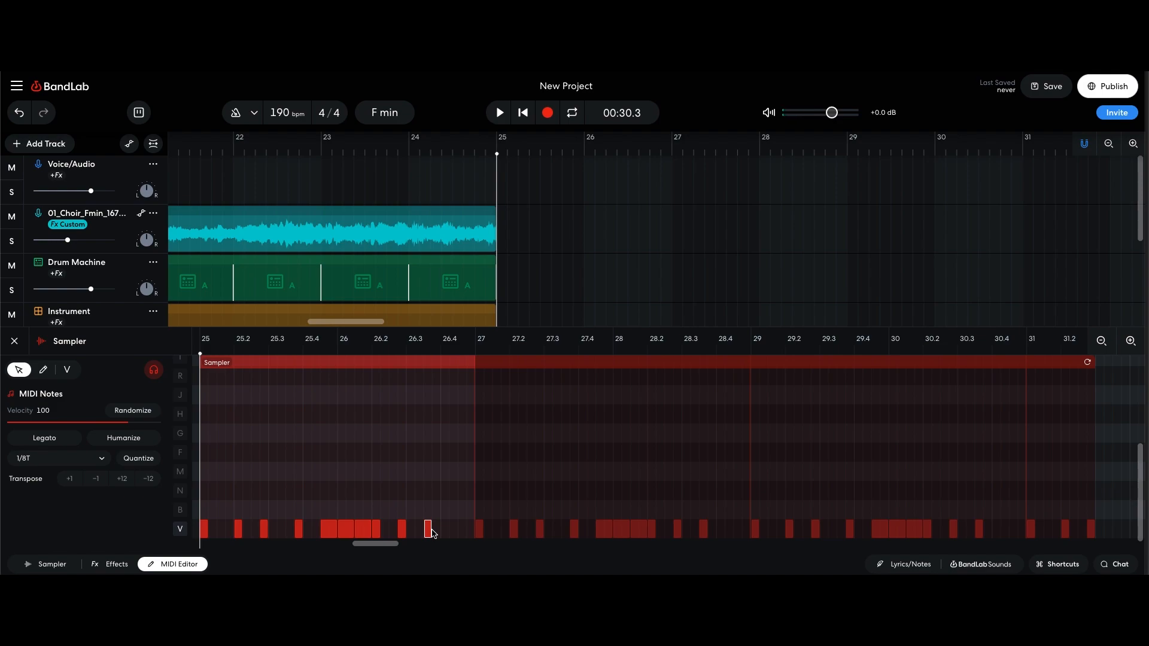
drag(267, 533, 275, 531)
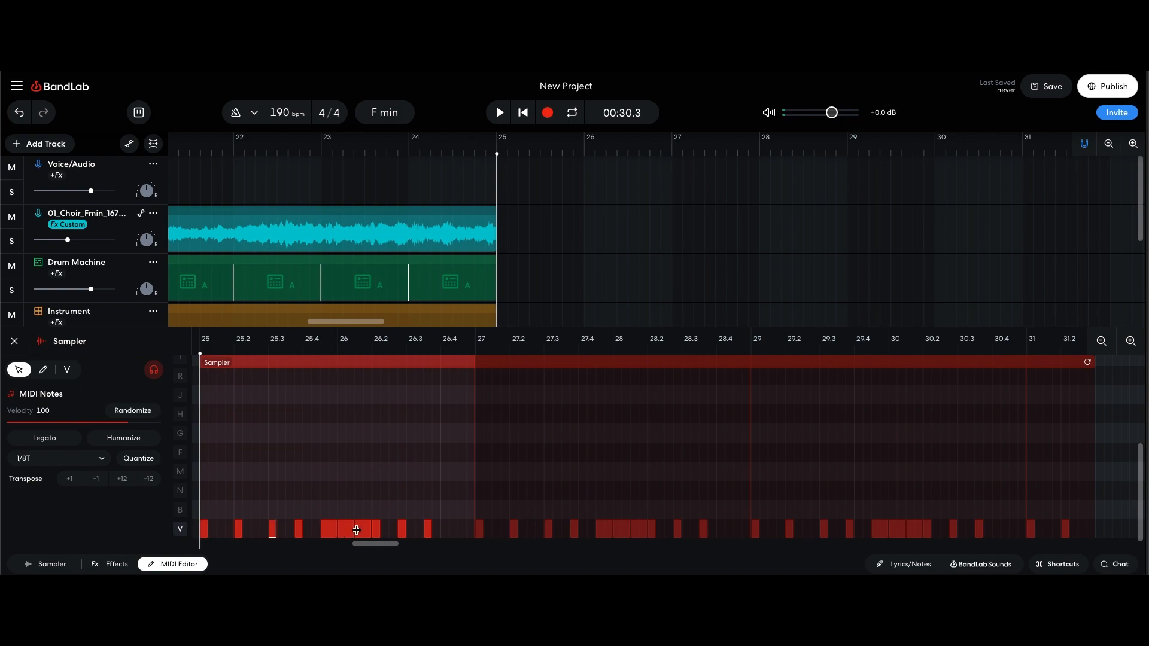
Step: Play the Sampler pattern from bar 25 and close the MIDI editor to listen in the arrangement
key(space)
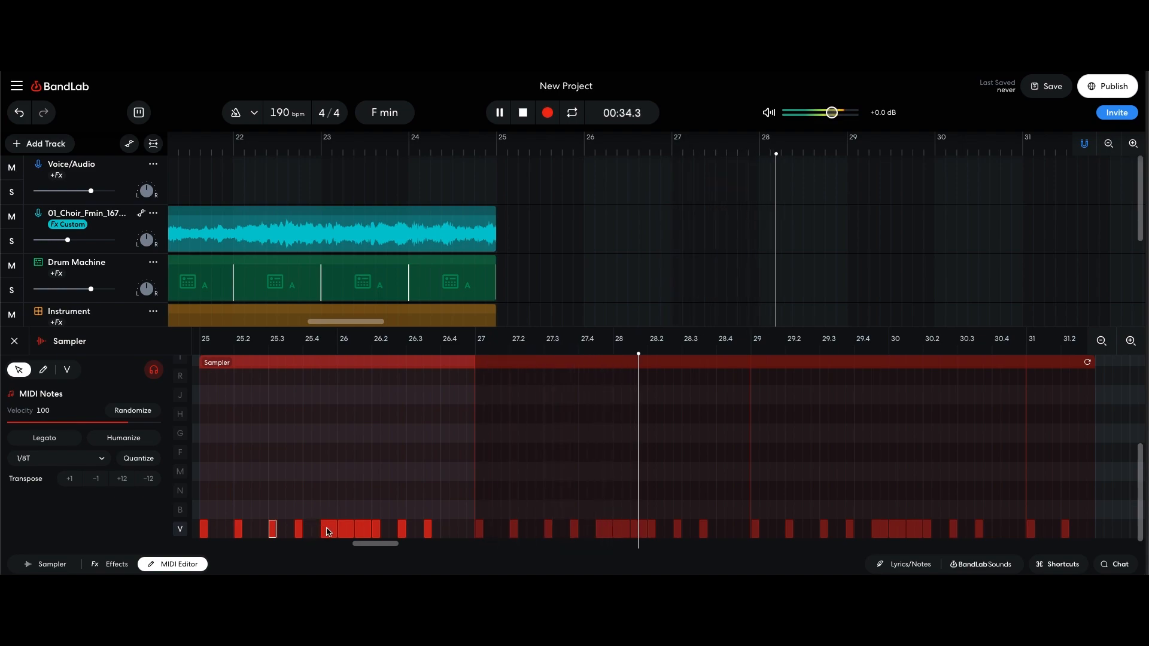
click(14, 341)
key(space)
key(space)
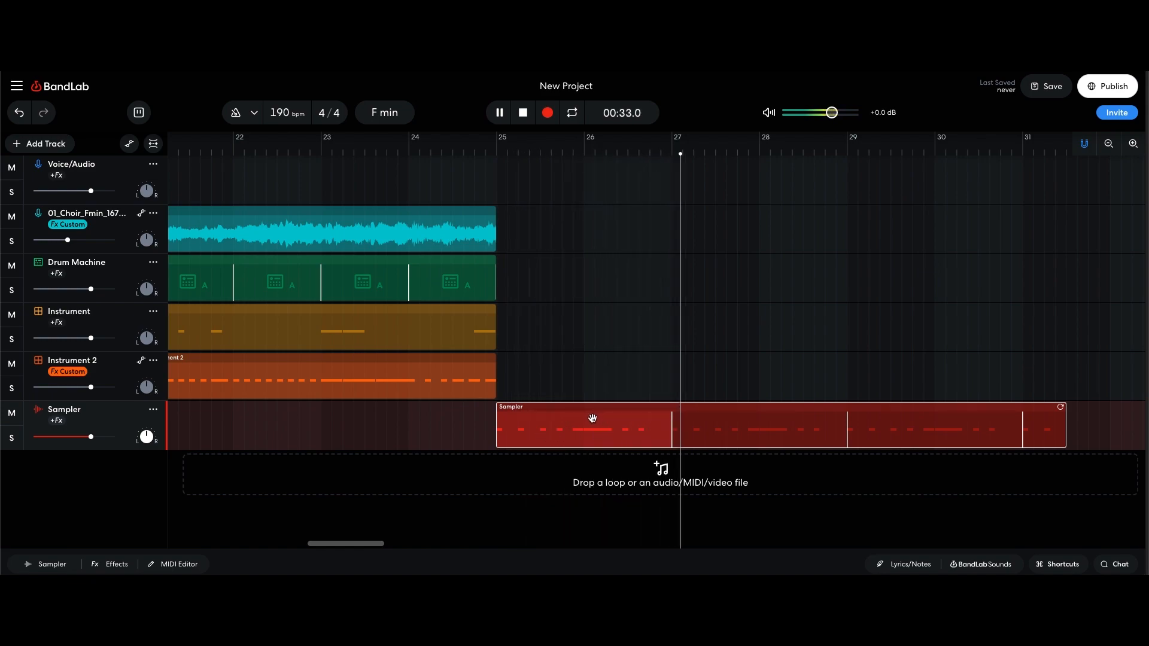
key(space)
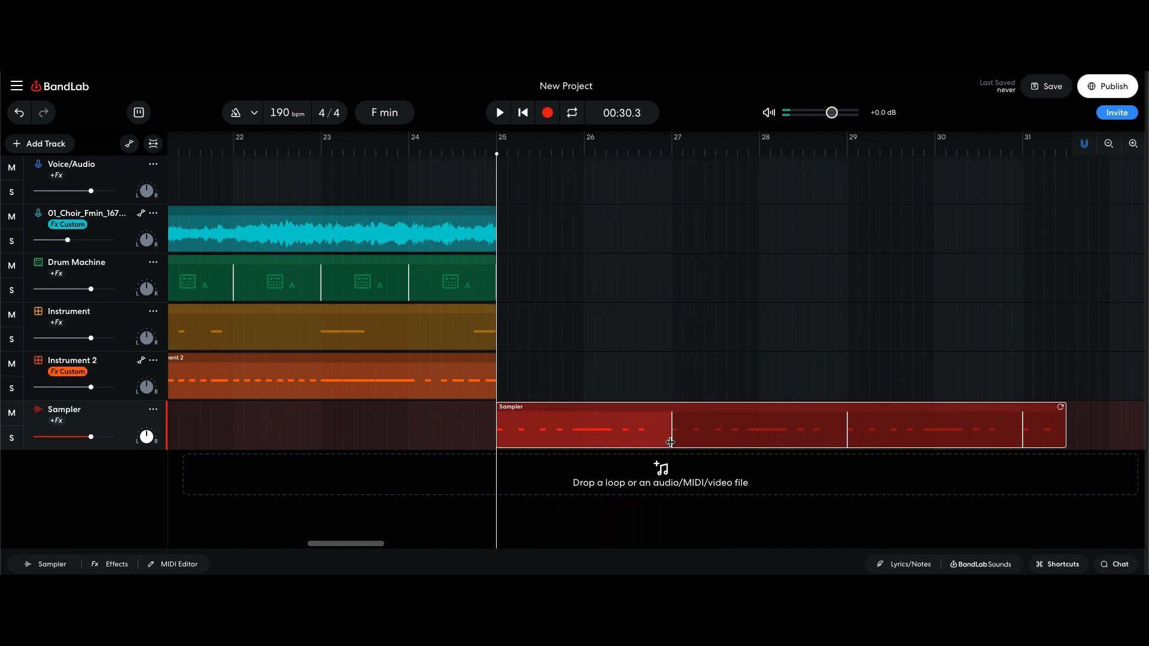
Step: Delete all V notes from the Sampler region
double_click(613, 427)
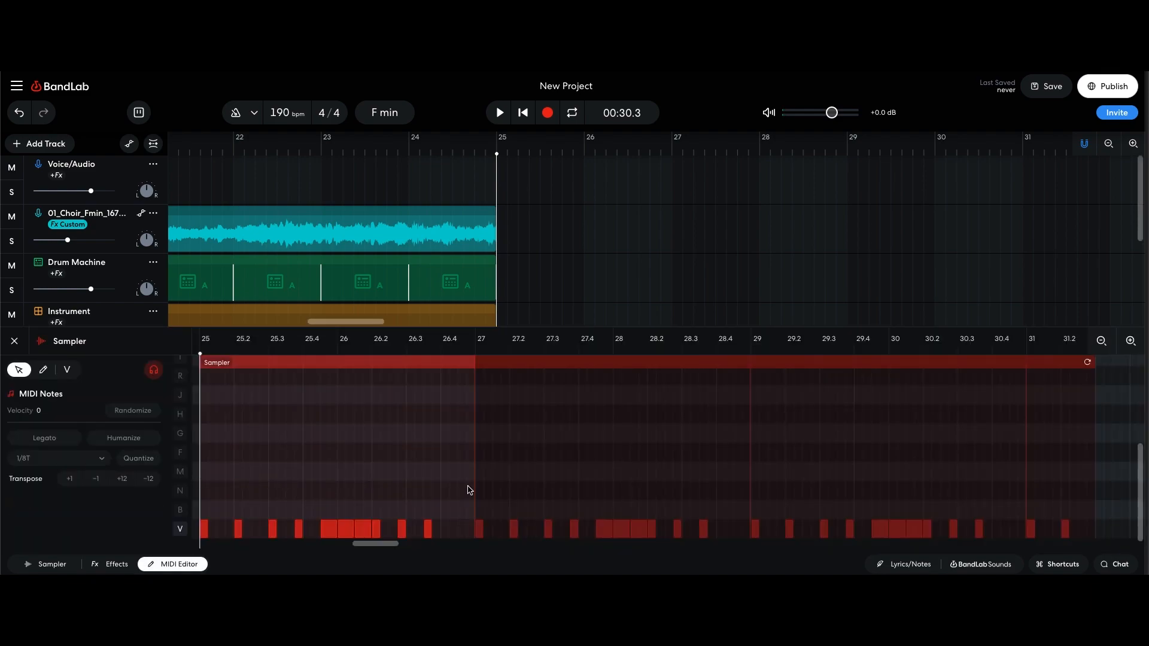
drag(463, 489, 164, 533)
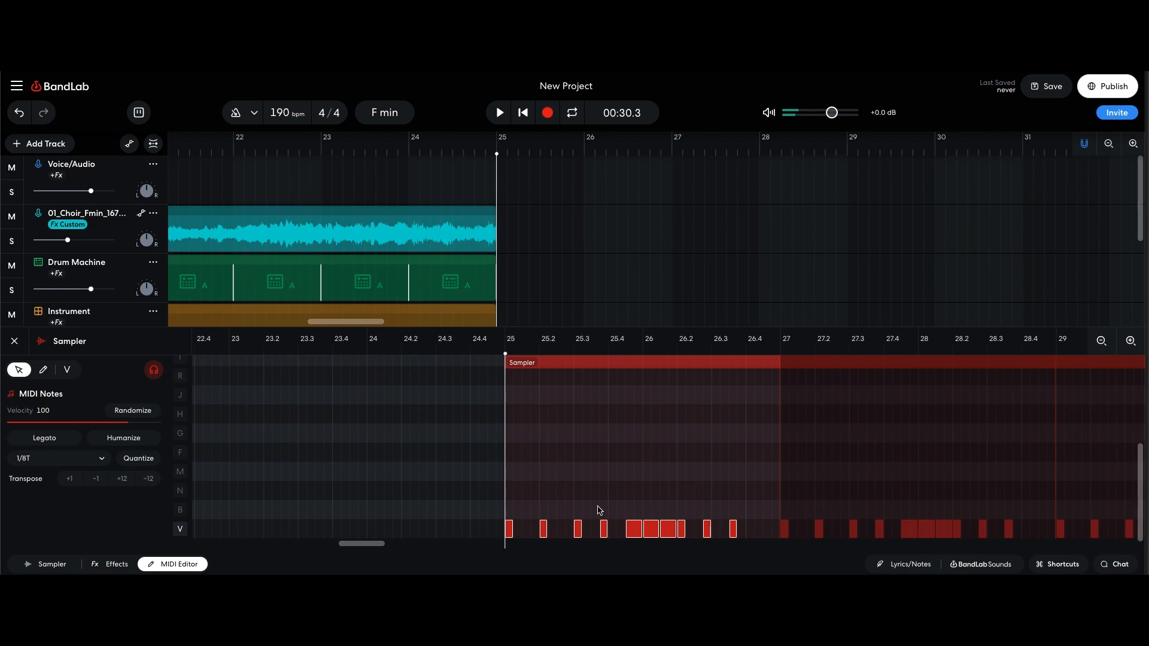
key(Delete)
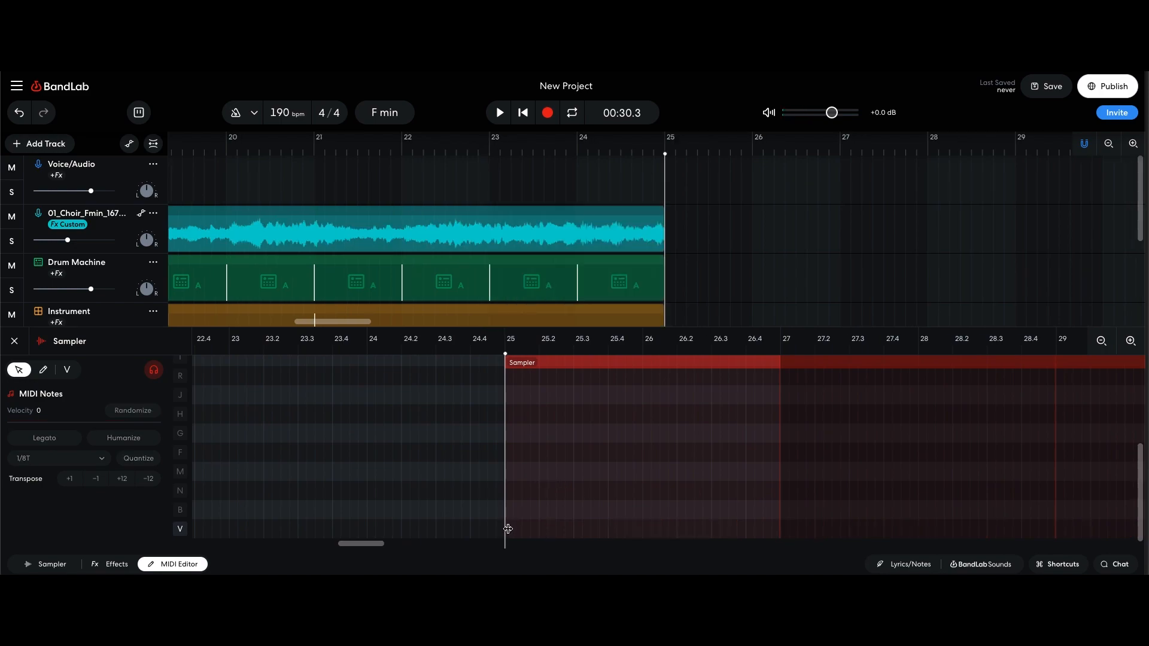
Step: Add short V hits at beats 25, 25.2 and 25.3, just before 25.4, and halfway through beat 25.4
click(509, 531)
click(511, 531)
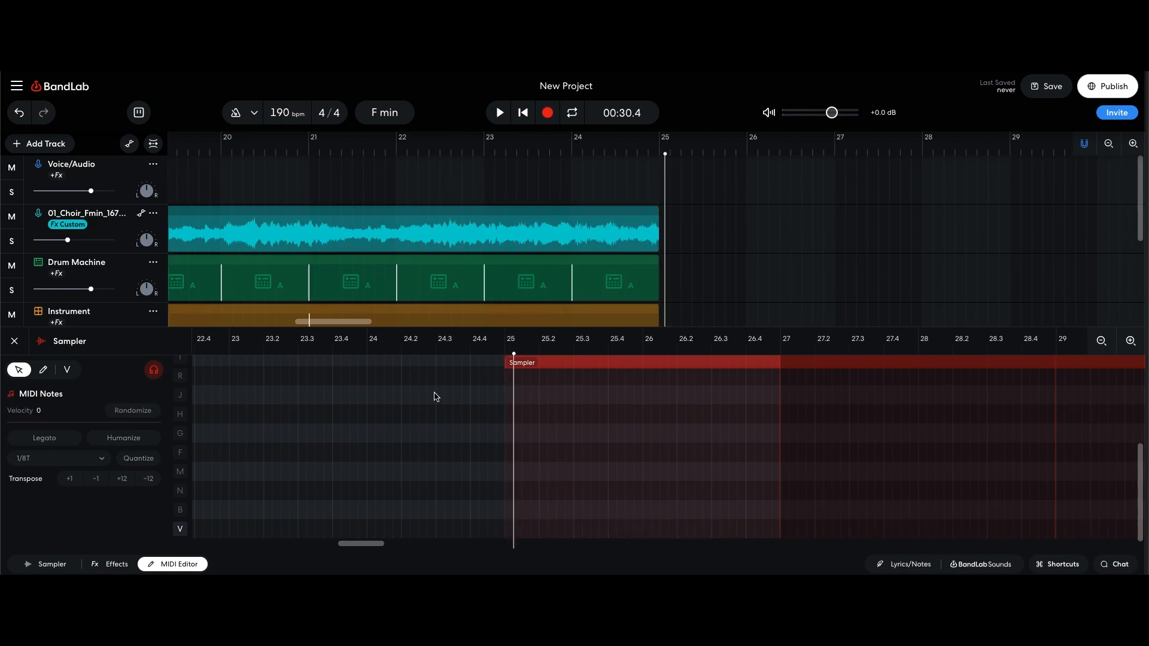
click(545, 532)
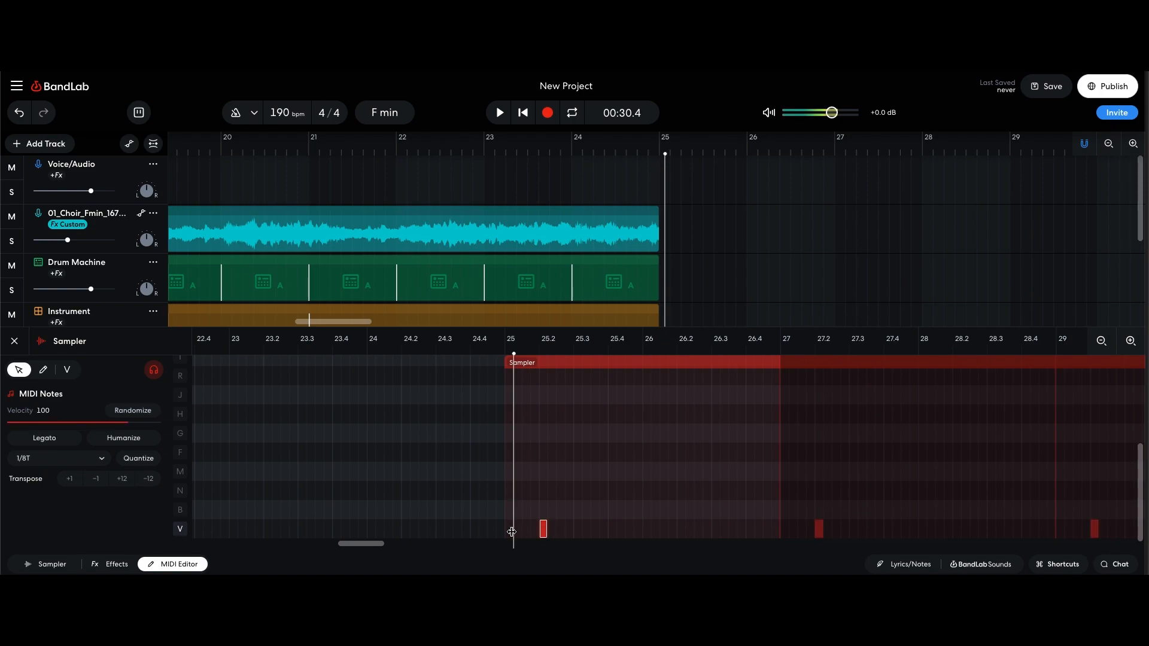
click(509, 530)
click(577, 530)
click(604, 530)
click(629, 530)
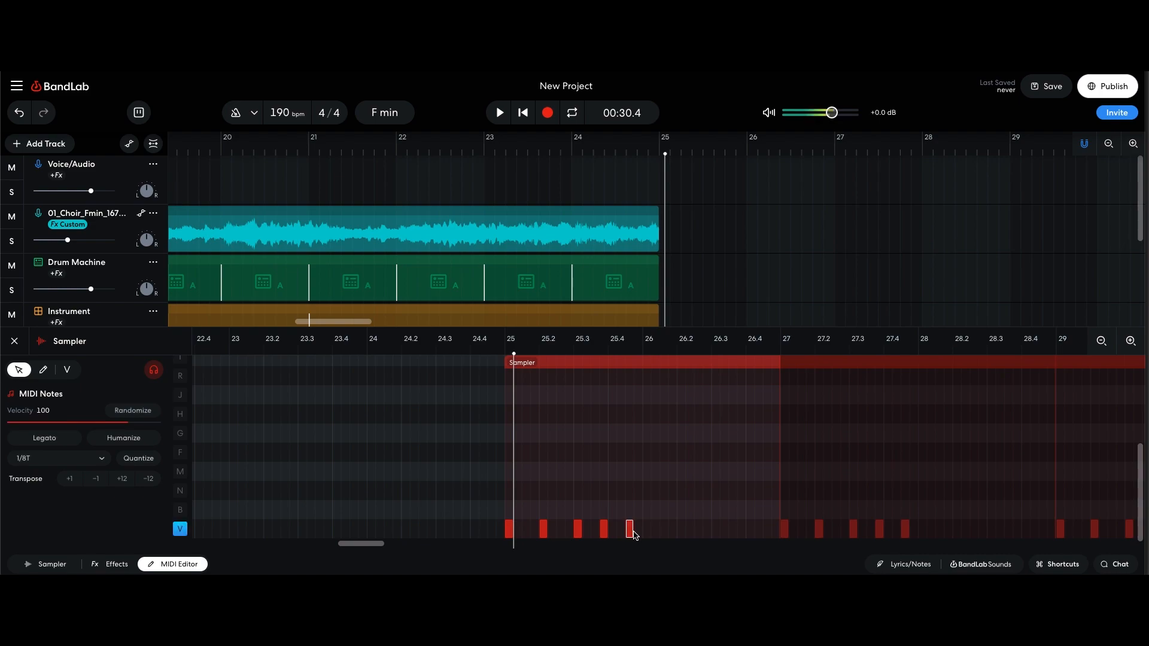
Step: Add short V hits at beats 26, 26.2 and 26.3, just before 26.4, and halfway through beat 26.4
click(647, 530)
click(681, 531)
click(716, 531)
click(741, 530)
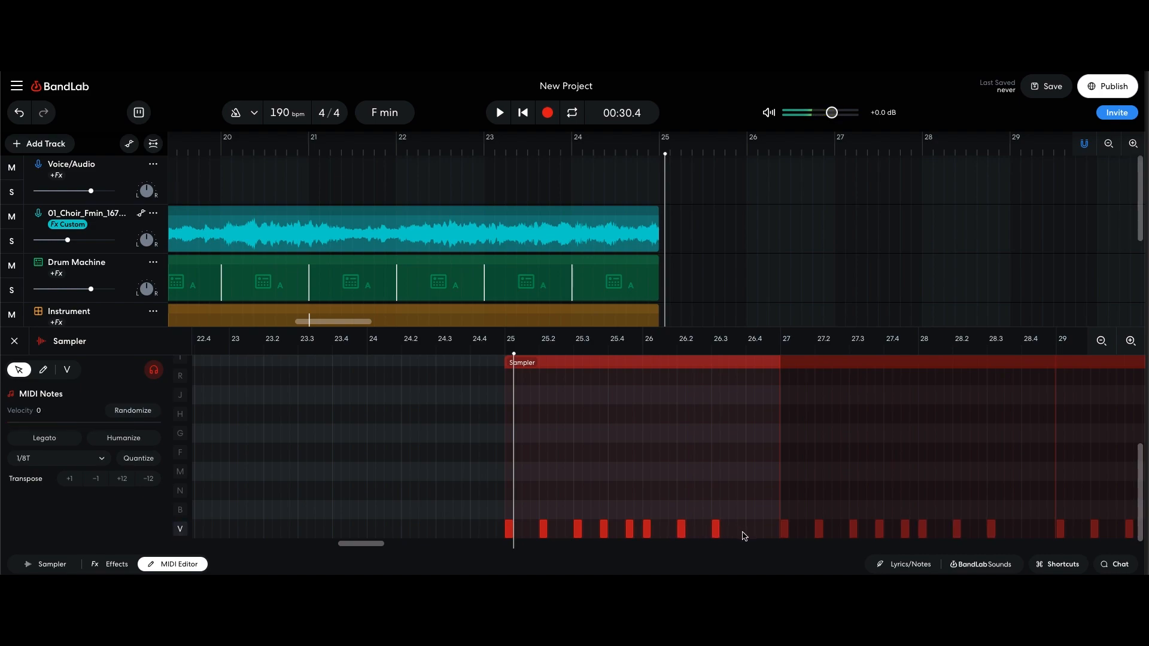
click(767, 530)
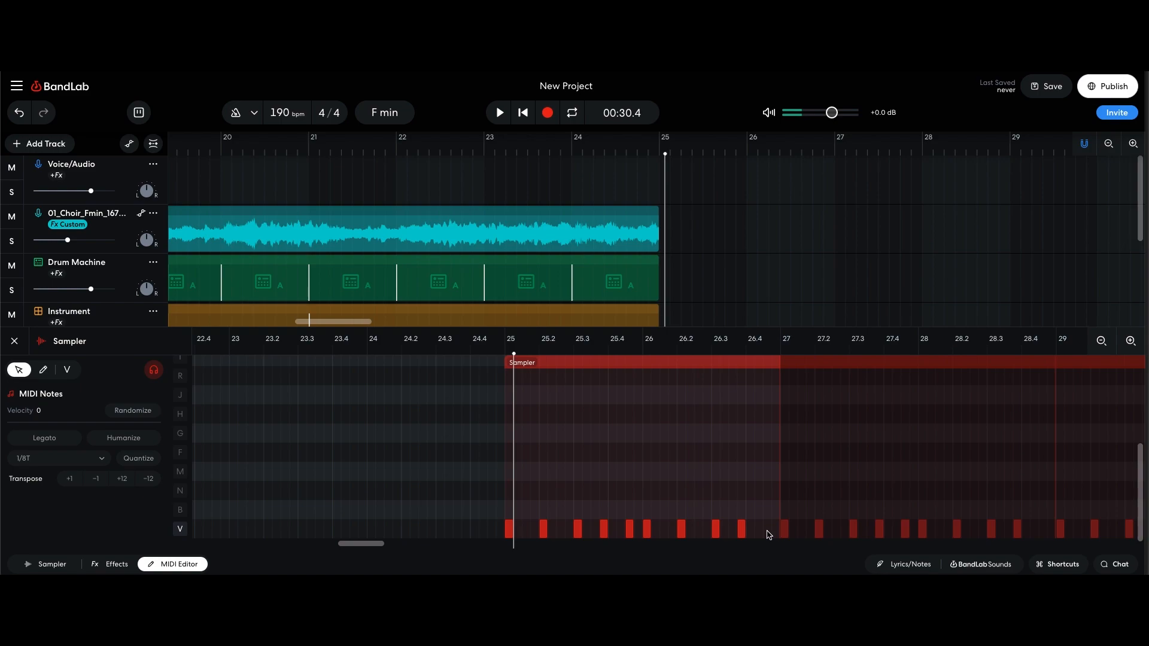
Step: Play the arrangement from just before bar 24 and close the MIDI editor to hear the rebuilt Sampler pattern
click(554, 159)
key(space)
click(15, 341)
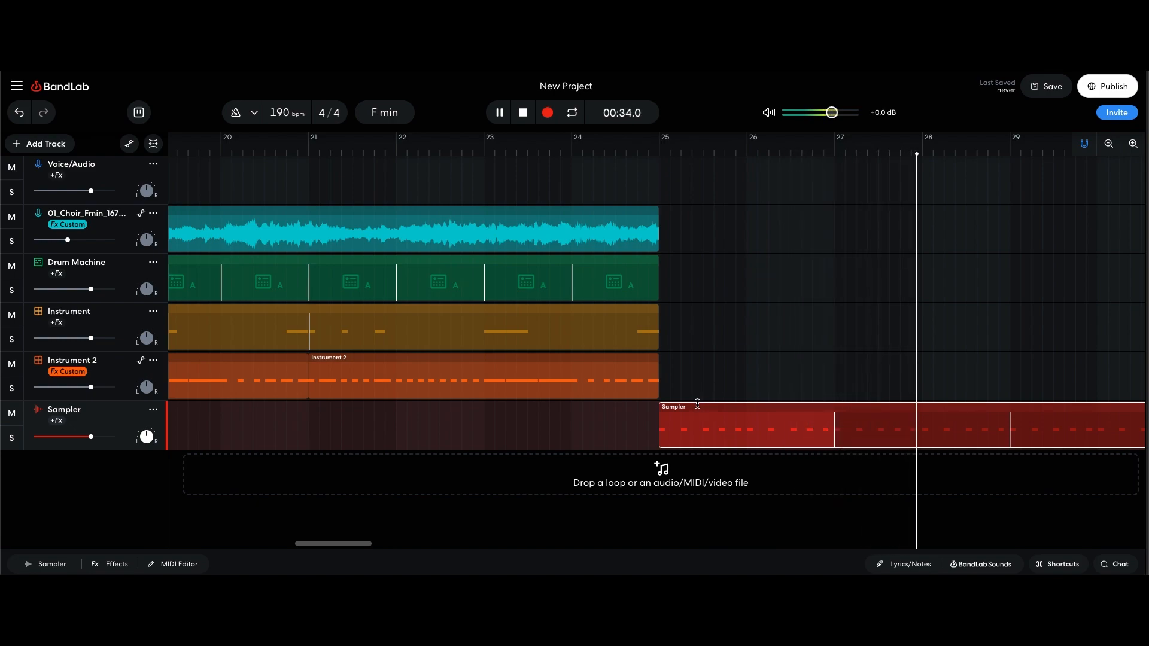
Step: Stop playback, copy the Sampler's V pad sample and paste it onto the empty B pad
key(space)
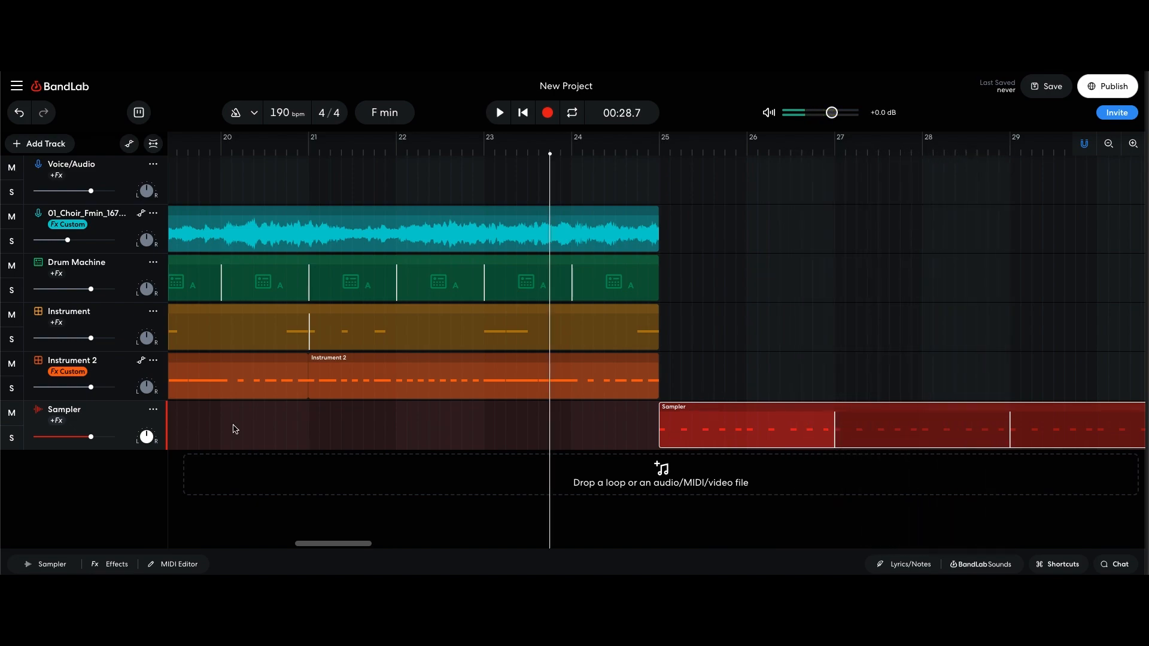
click(42, 417)
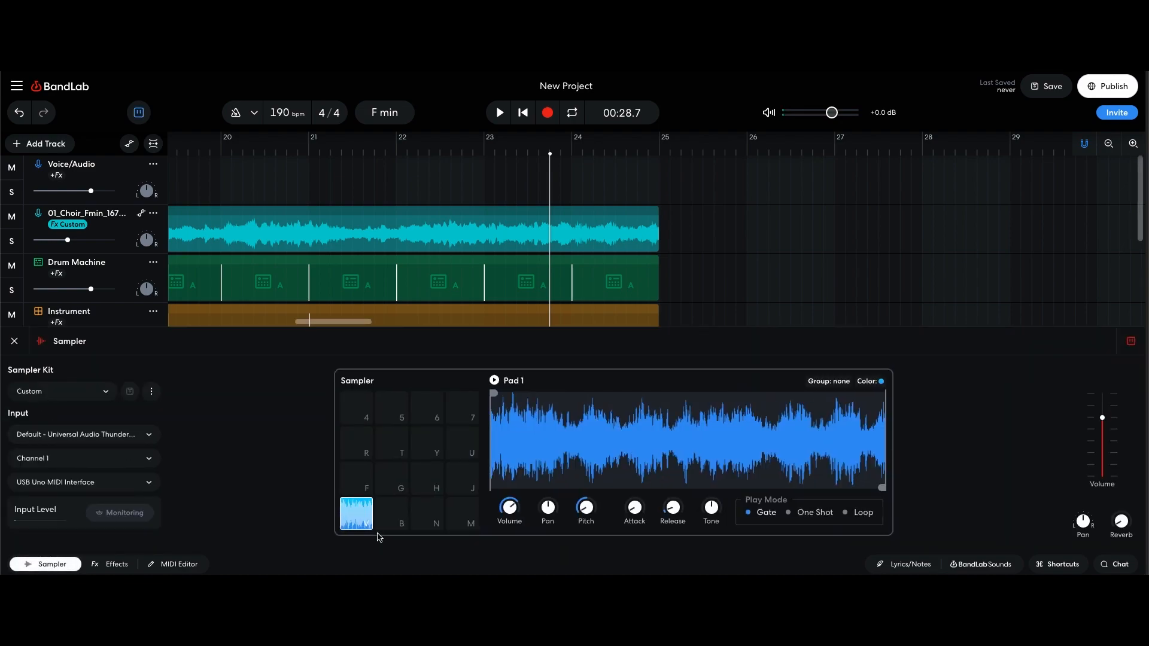
right_click(348, 516)
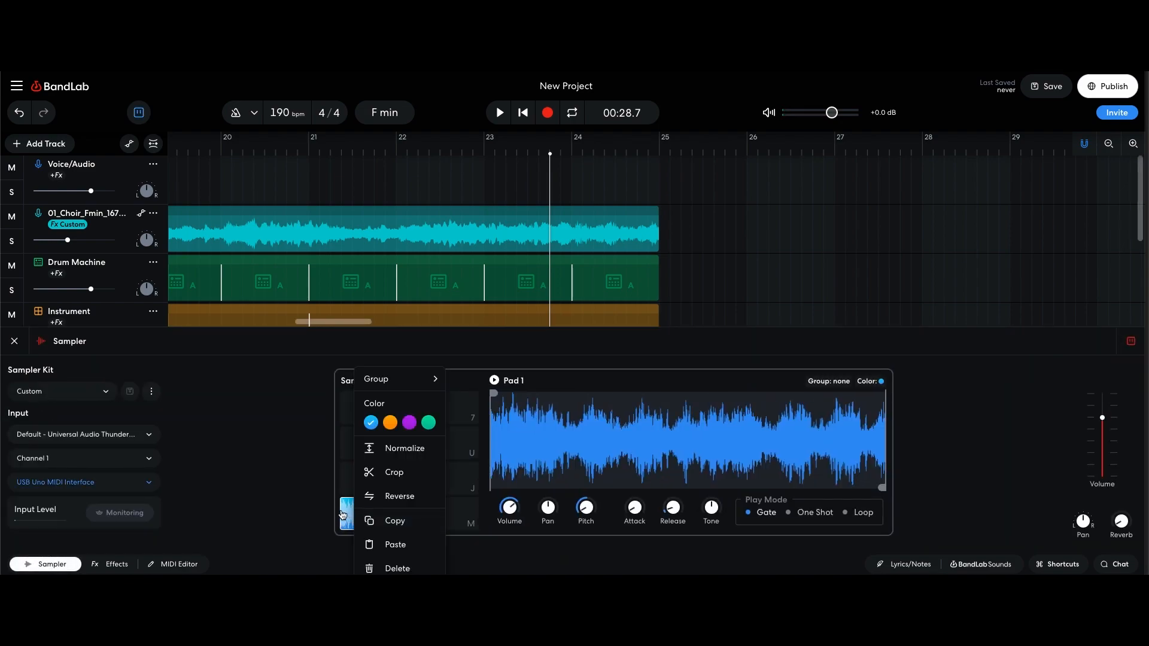
click(306, 509)
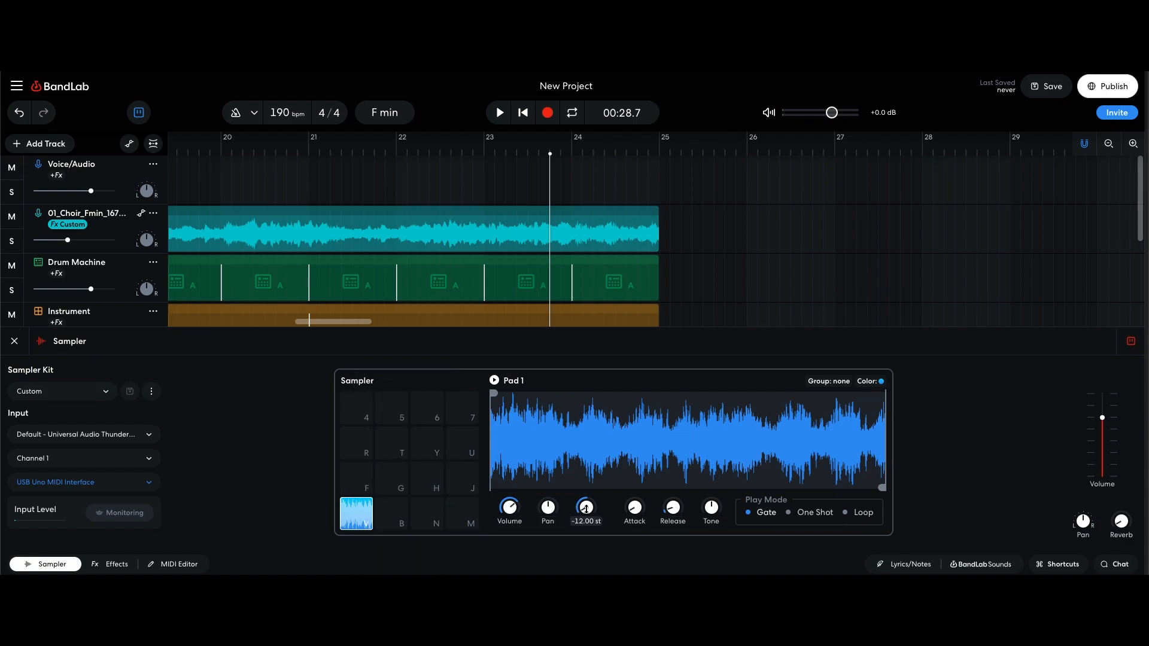
right_click(358, 514)
click(376, 522)
click(382, 516)
right_click(384, 513)
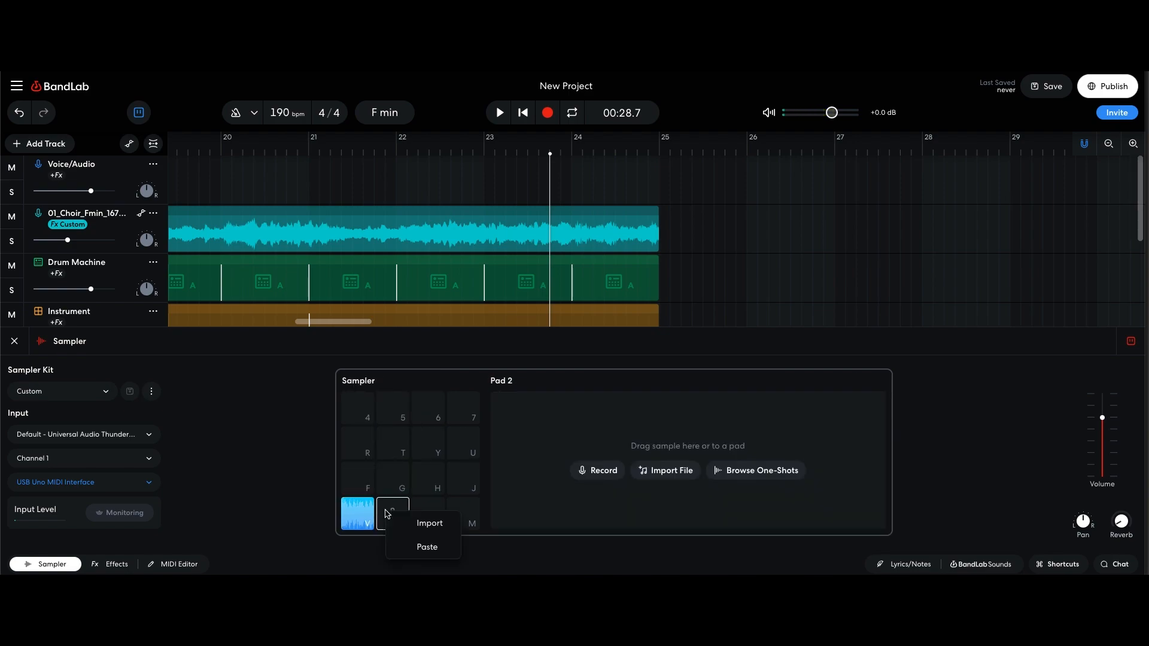
click(411, 546)
Step: Audition the B pad's sample in the Sampler, then close the instrument view
click(390, 514)
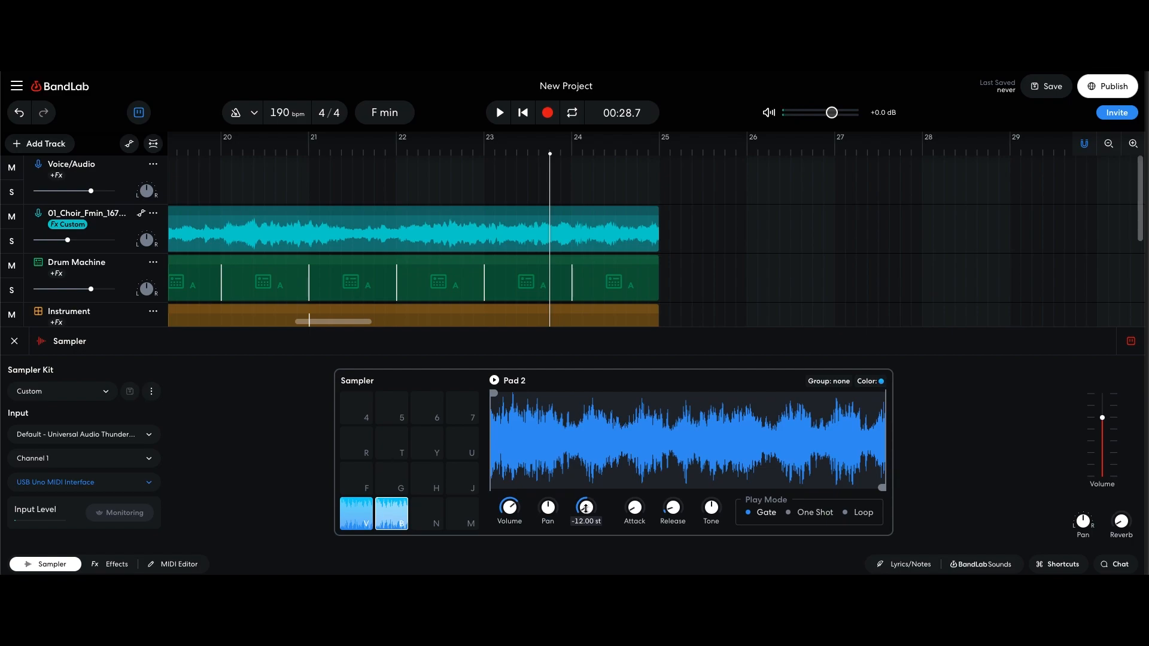
click(396, 504)
click(396, 504)
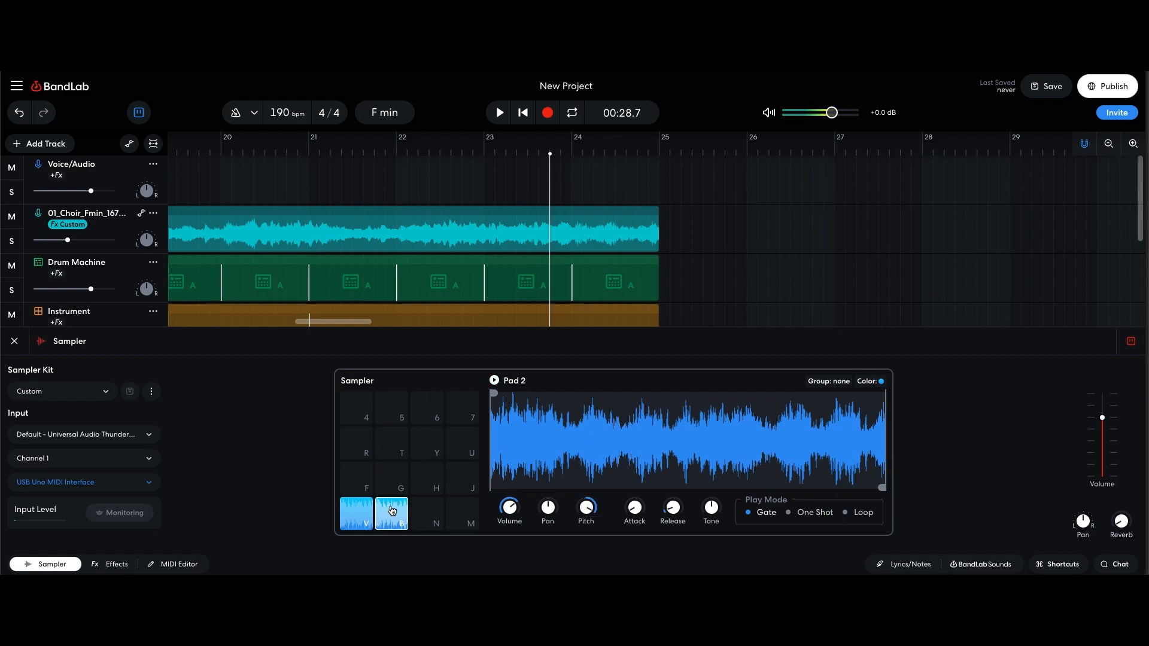
click(14, 342)
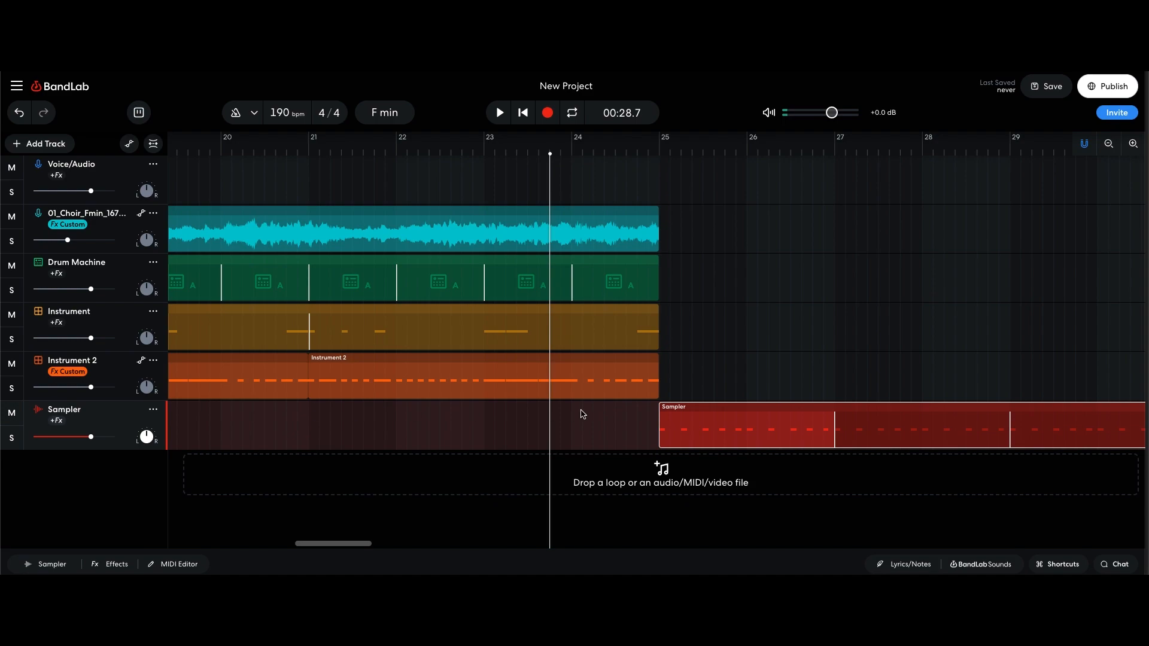
Step: In the Sampler region, add short B notes at 25.3 and halfway through beat 25.4, plus a one-beat B note at bar 26
double_click(705, 423)
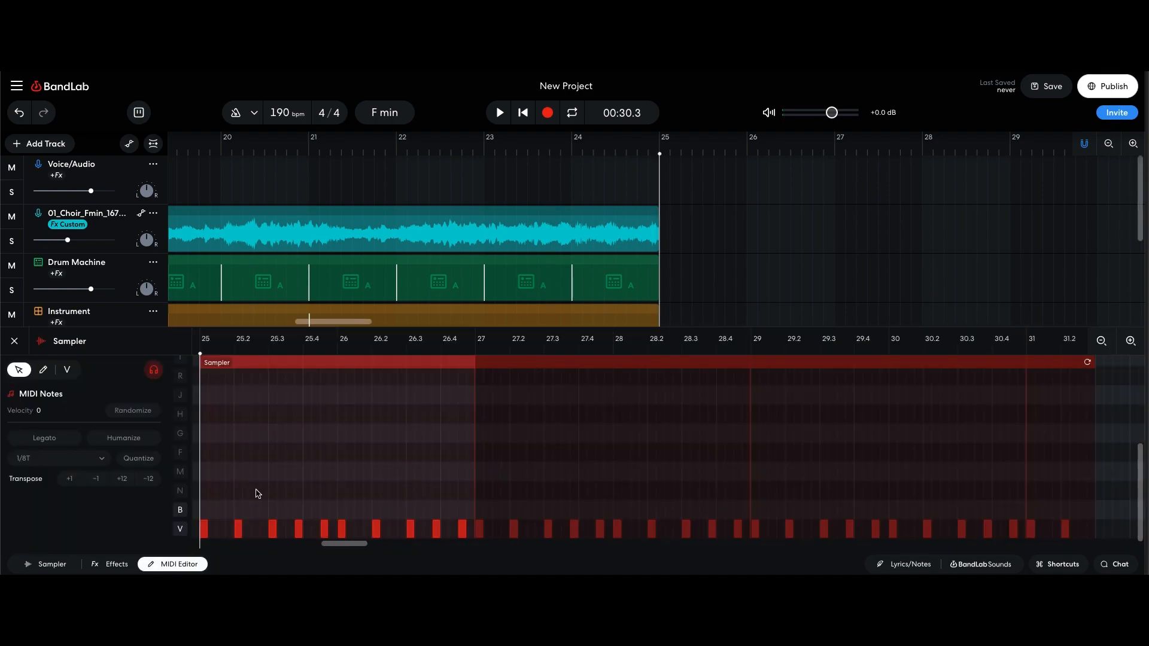
click(272, 510)
click(324, 510)
click(344, 510)
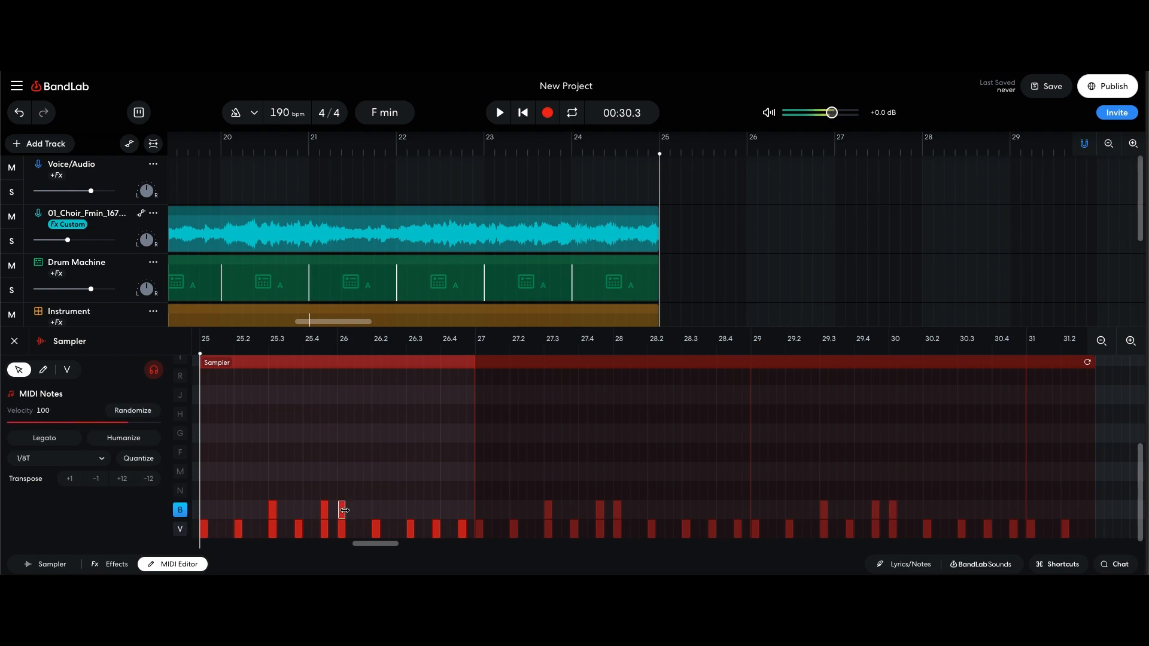
drag(346, 510, 372, 510)
Step: Play the Sampler pattern from bar 25 while adding a B note from just before 26.4 to bar 27, then stop
key(space)
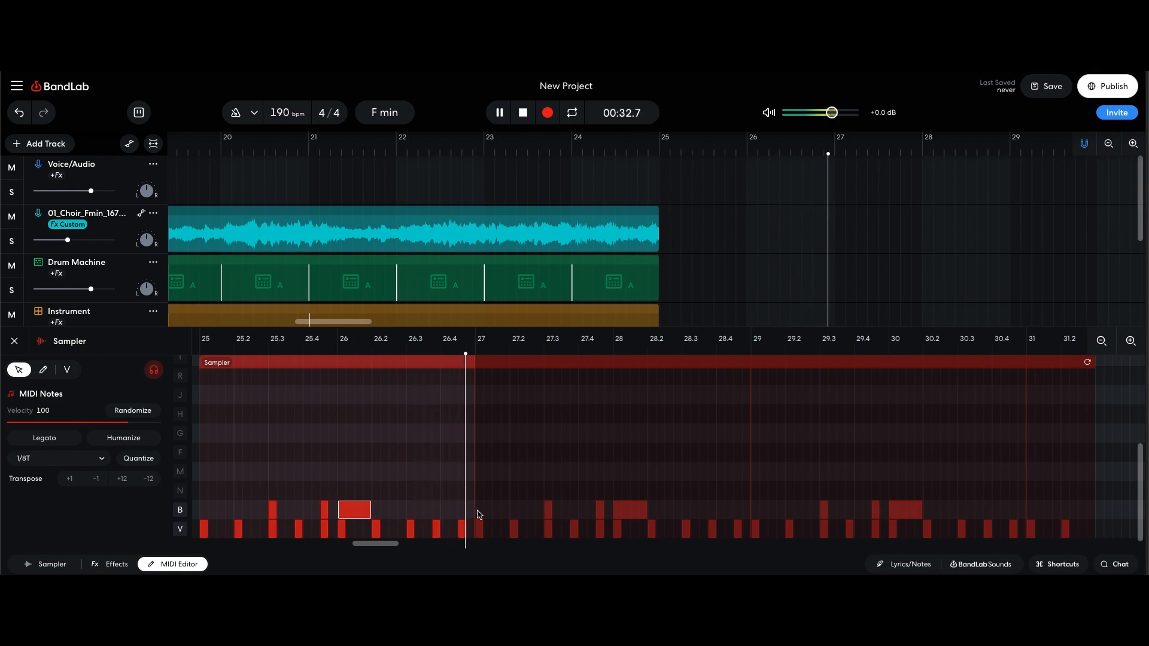
click(441, 510)
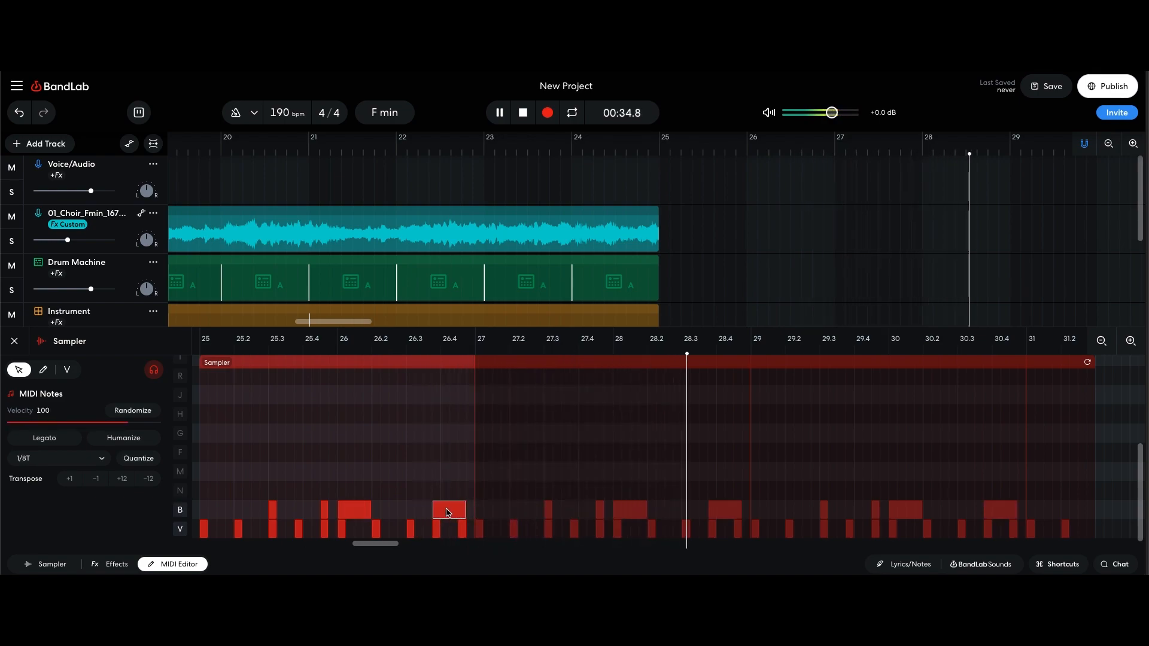
drag(465, 509, 474, 509)
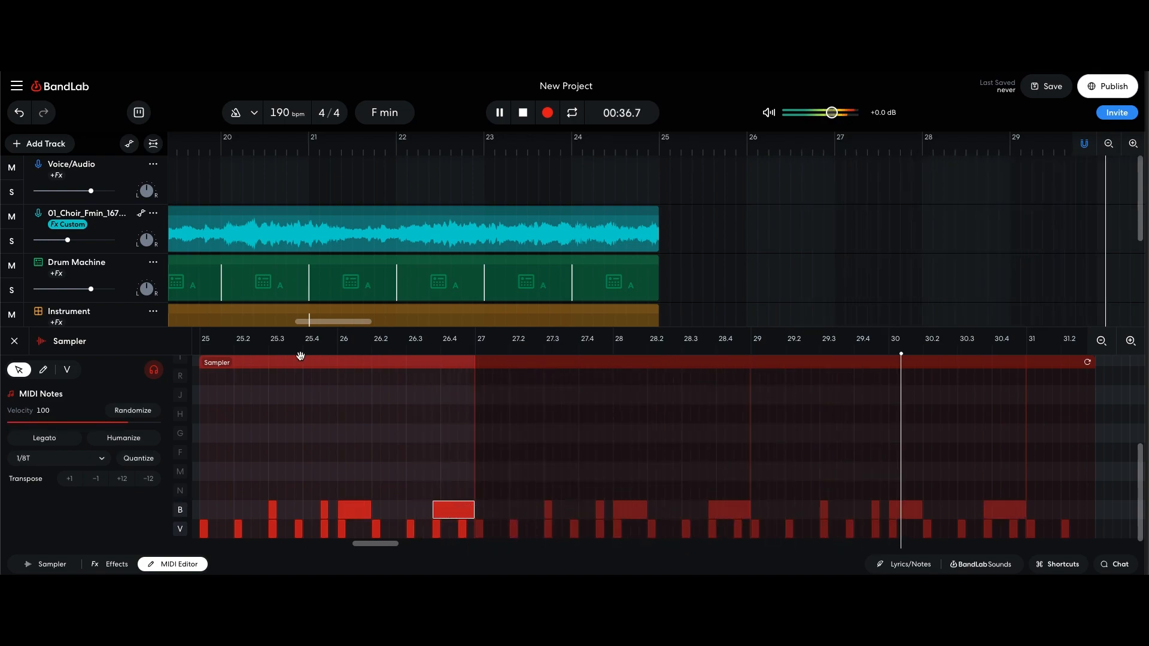
click(15, 341)
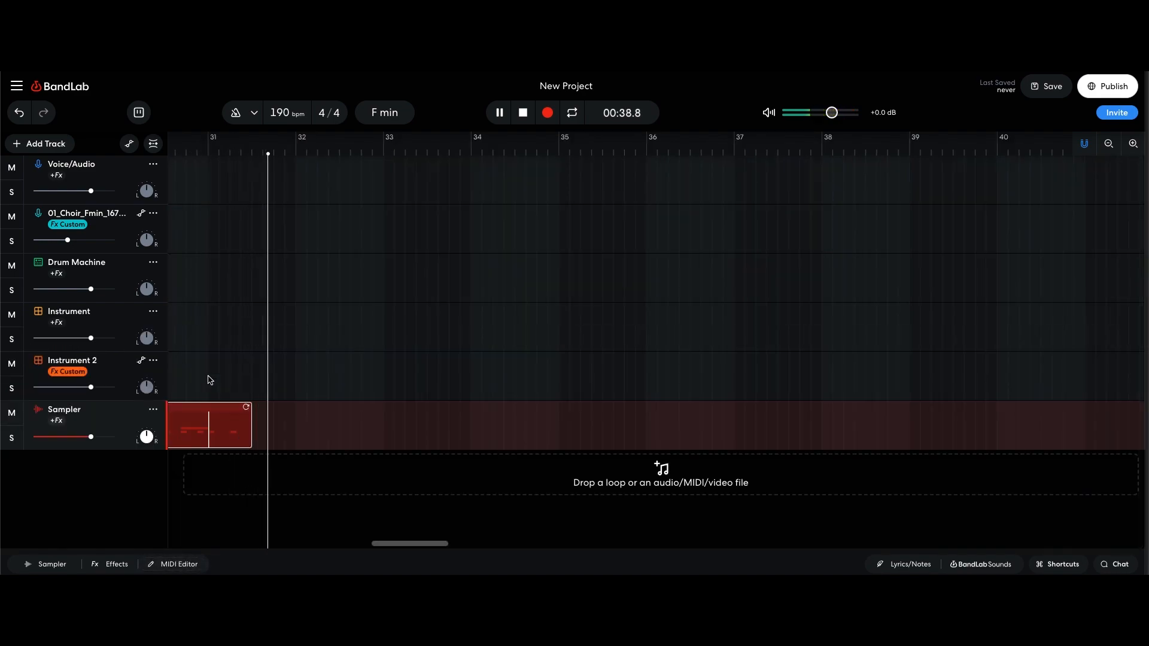
key(space)
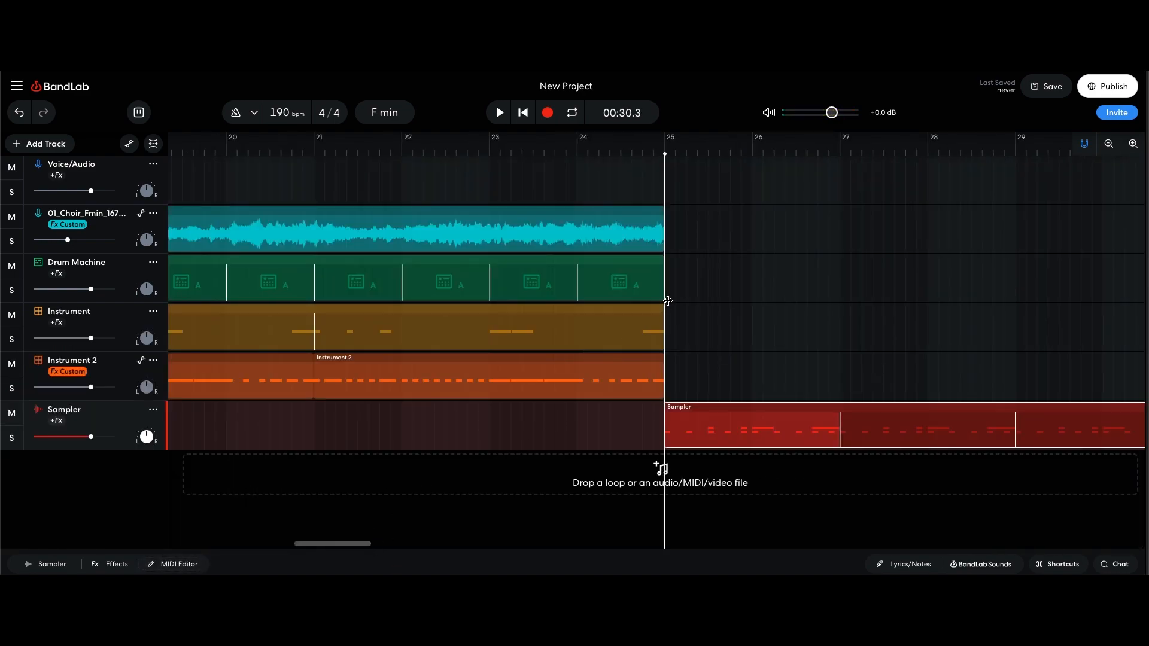
Step: Create an empty one-bar region at bar 25 on the Instrument track
right_click(674, 330)
click(699, 345)
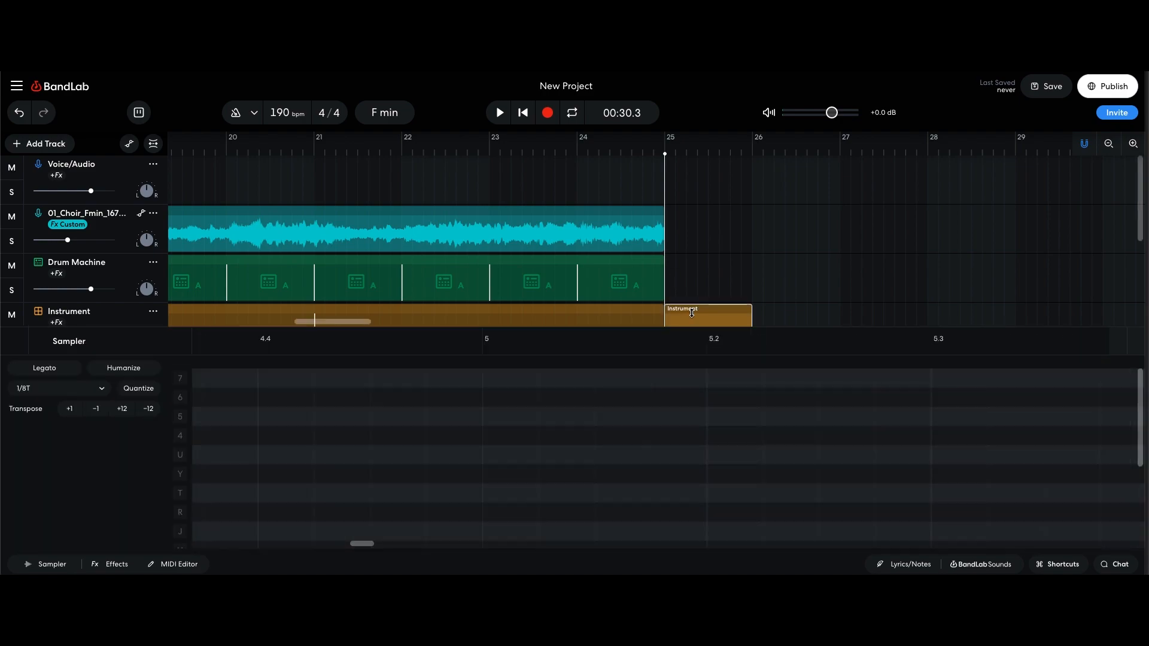
scroll(684, 310, right, 10)
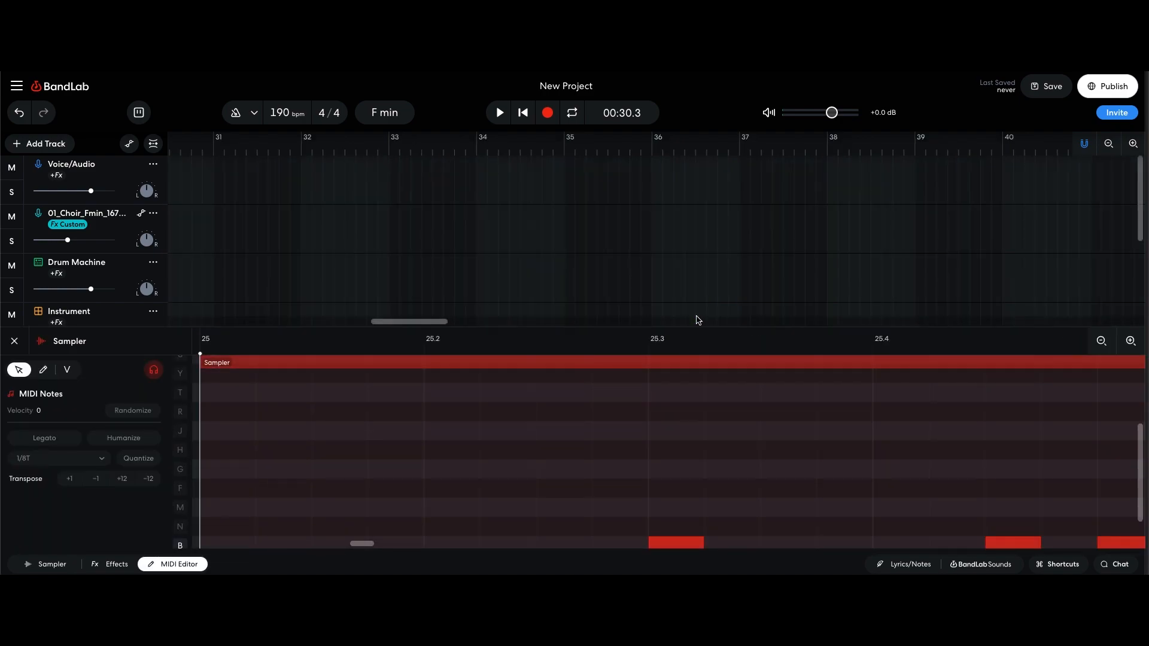
click(14, 342)
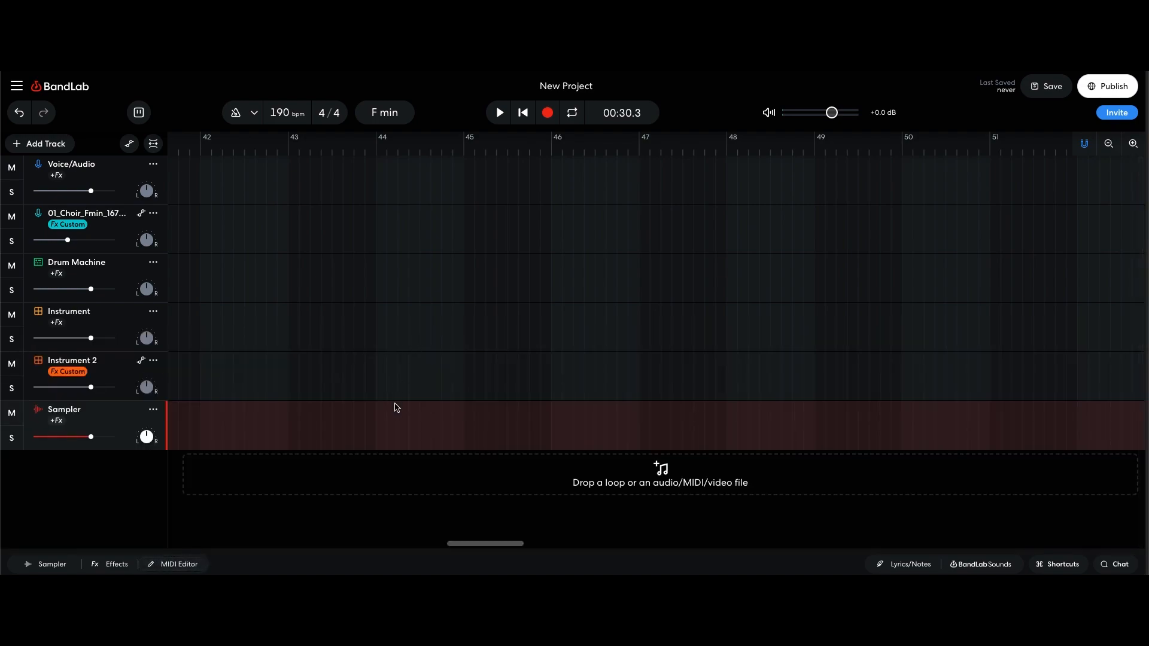
drag(489, 548, 347, 544)
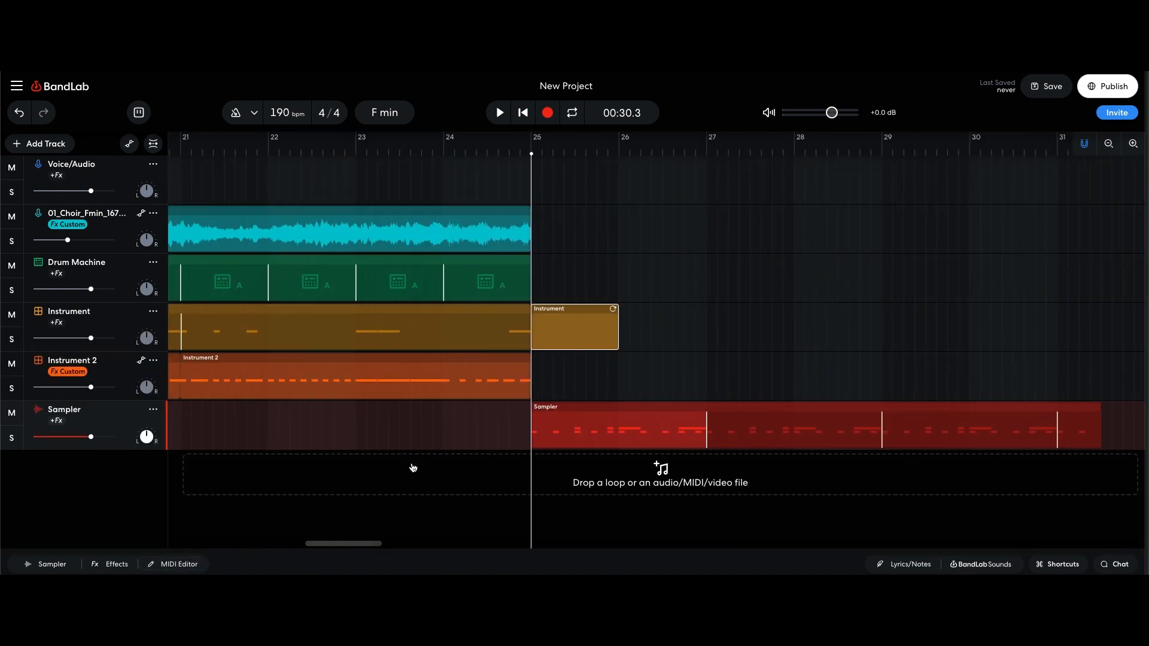
Step: Add kick drum notes to the new Instrument region at 25, 25.2 and 25.3, just before 25.4, and halfway through beat 25.4
click(567, 335)
double_click(567, 336)
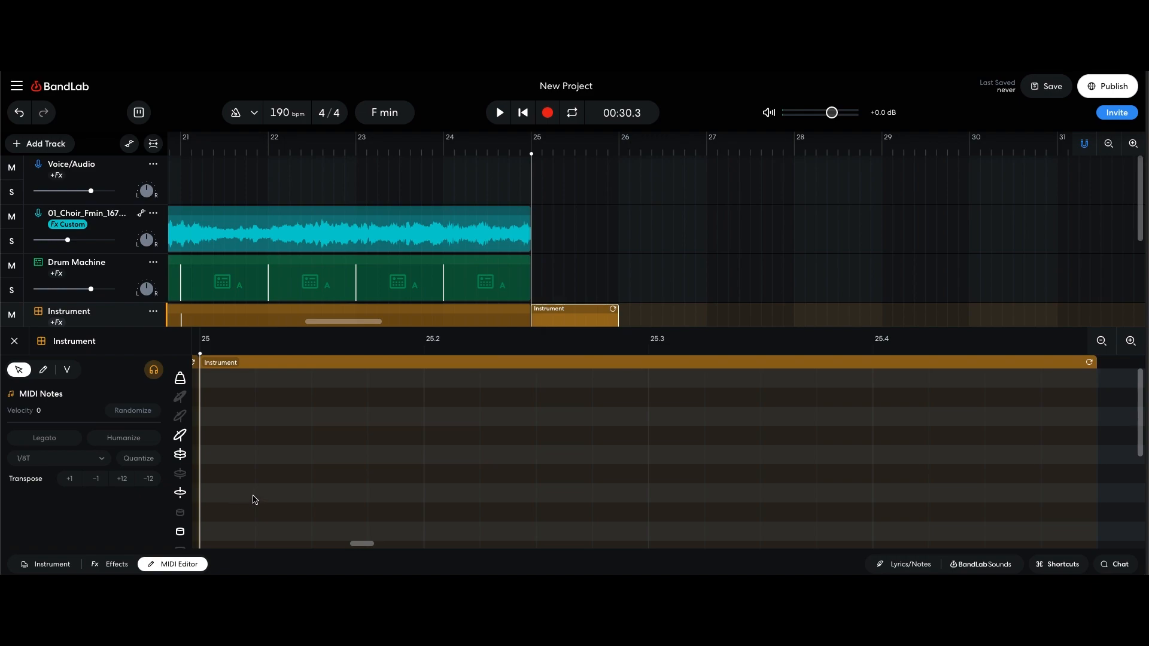
scroll(252, 497, down, 3)
scroll(227, 533, down, 2)
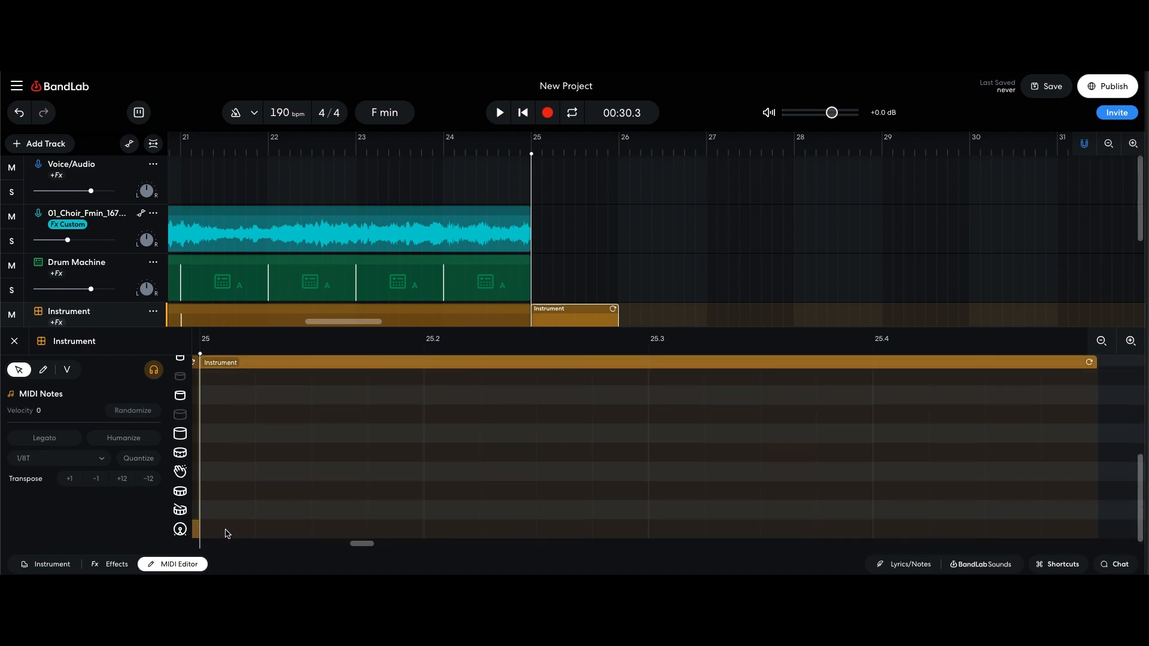
double_click(227, 530)
double_click(431, 530)
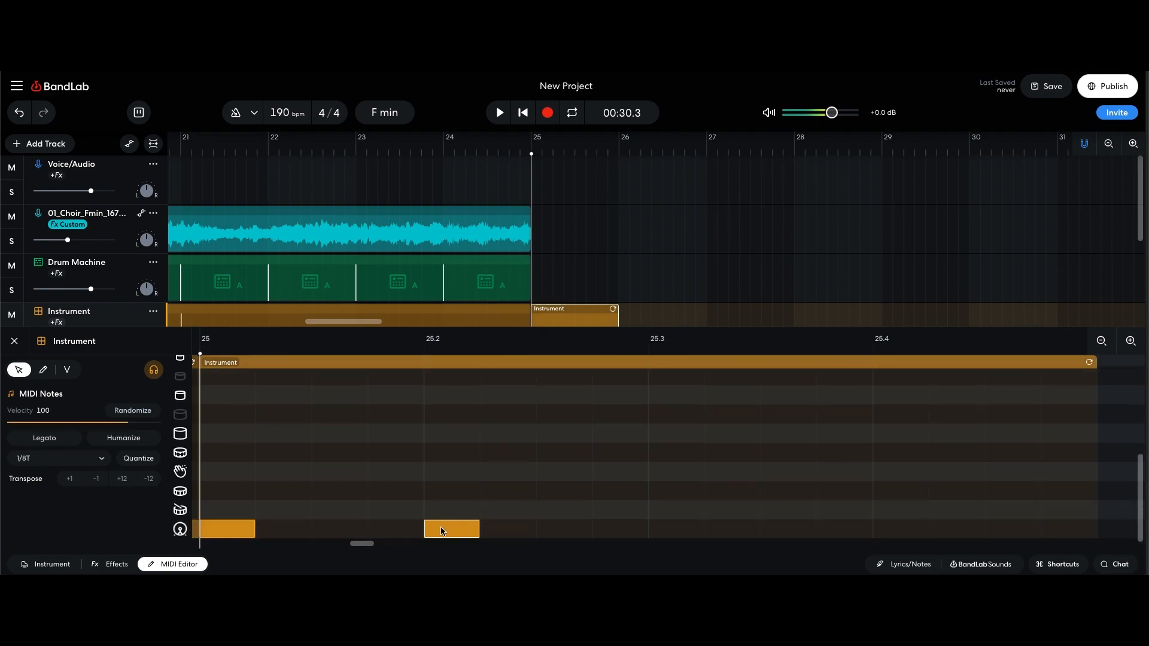
double_click(675, 530)
double_click(837, 530)
double_click(1001, 530)
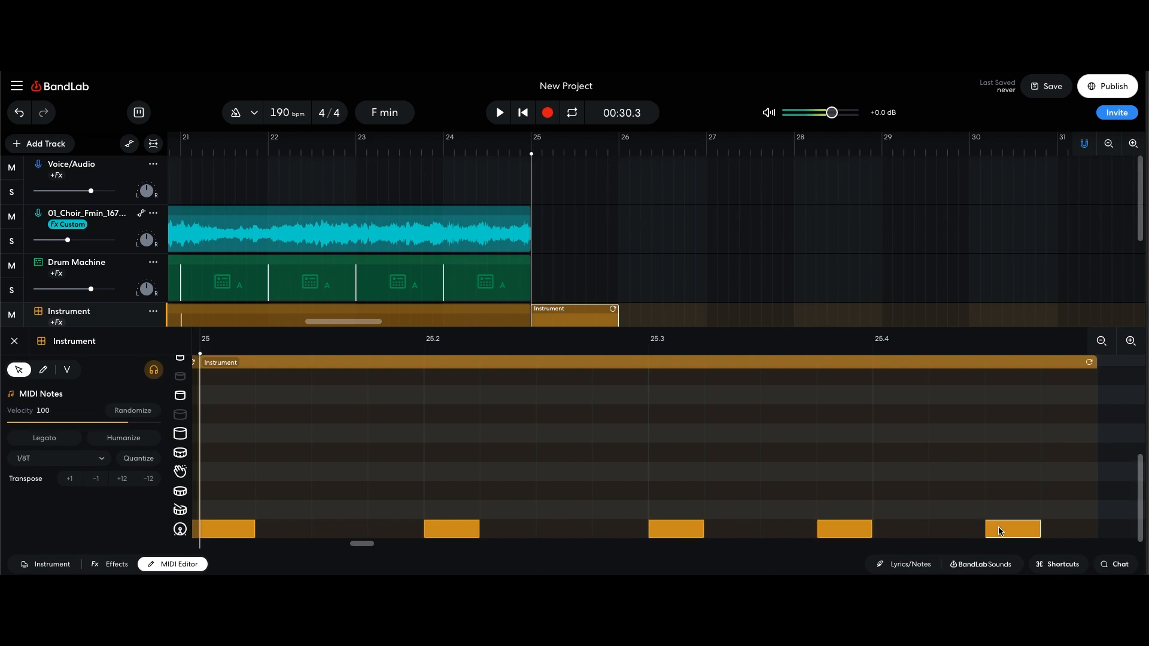
click(14, 341)
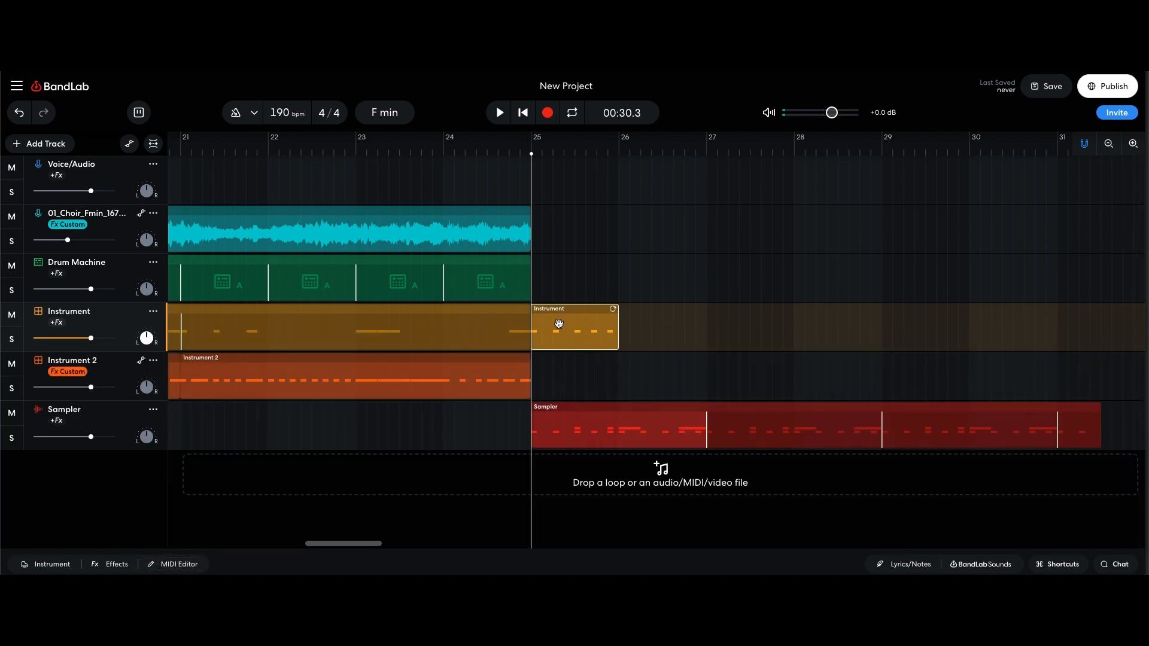
Step: Loop the bar-25 Instrument region out to bar 32 and play the arrangement from the second half of bar 23
drag(614, 309, 1137, 309)
click(393, 150)
key(space)
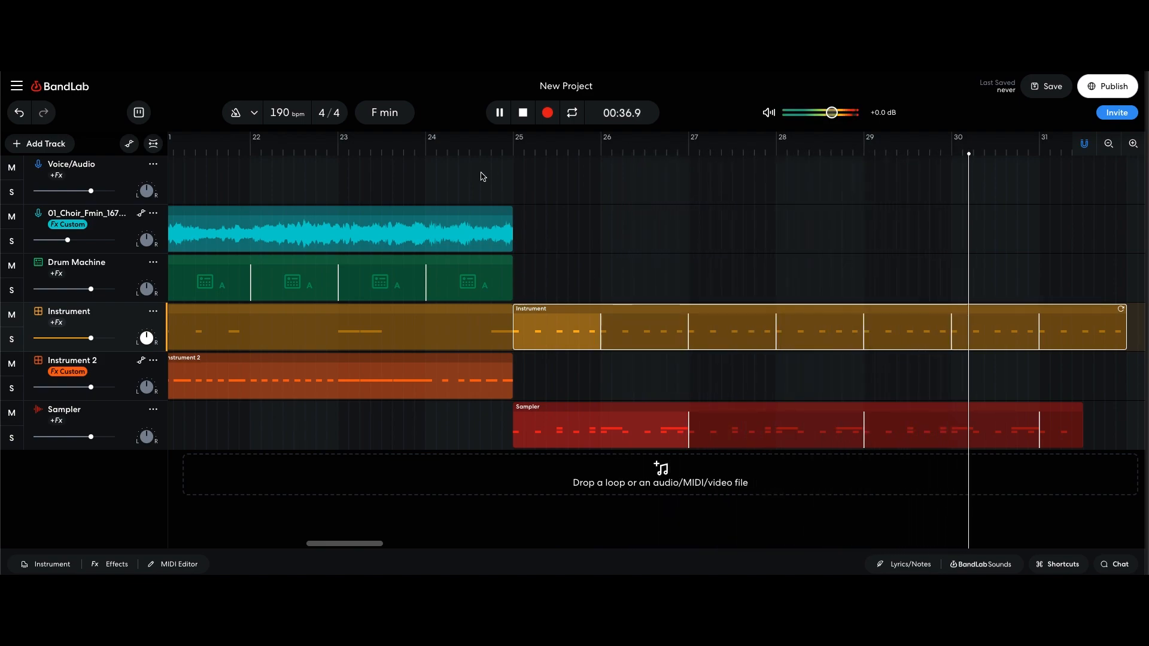
key(space)
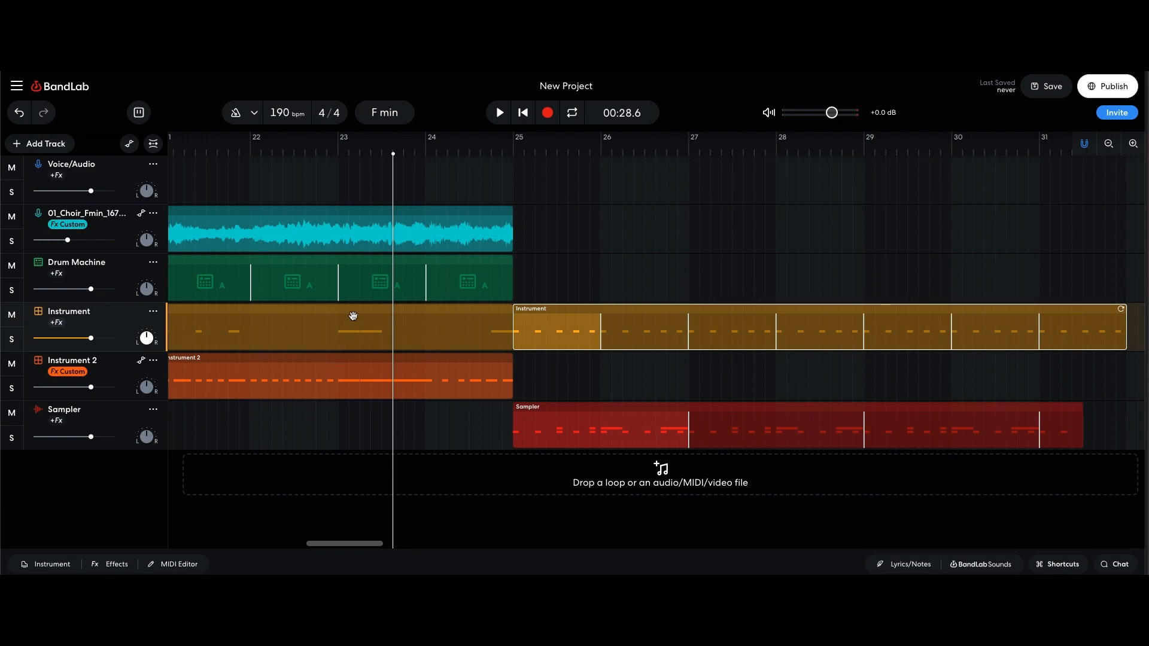
Step: Shorten the looped Instrument and Sampler regions so both end at bar 31
drag(1121, 309, 1035, 324)
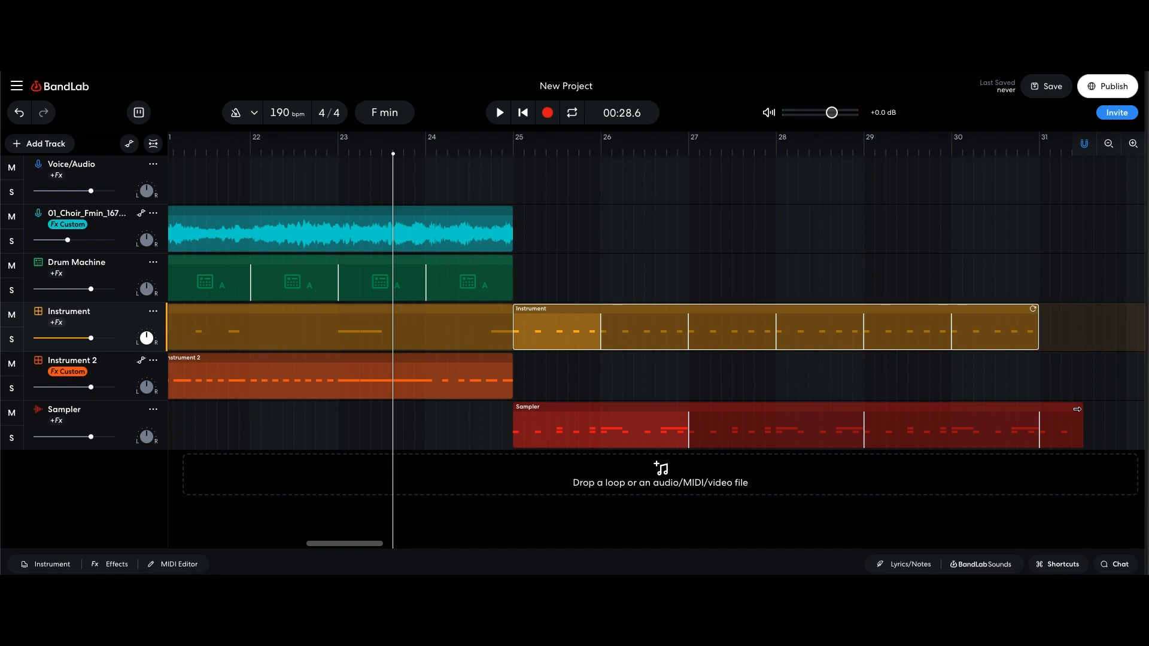
drag(1080, 411, 1037, 408)
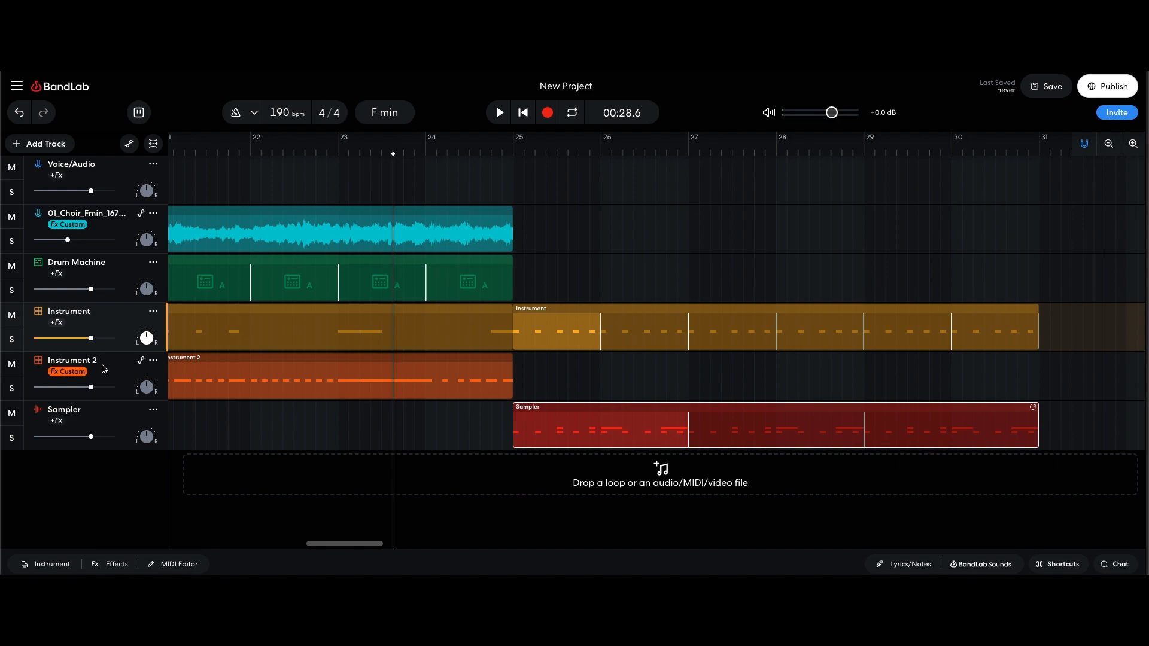
Step: Add the Auto Filter modulation effect to the Sampler track
click(104, 413)
click(56, 421)
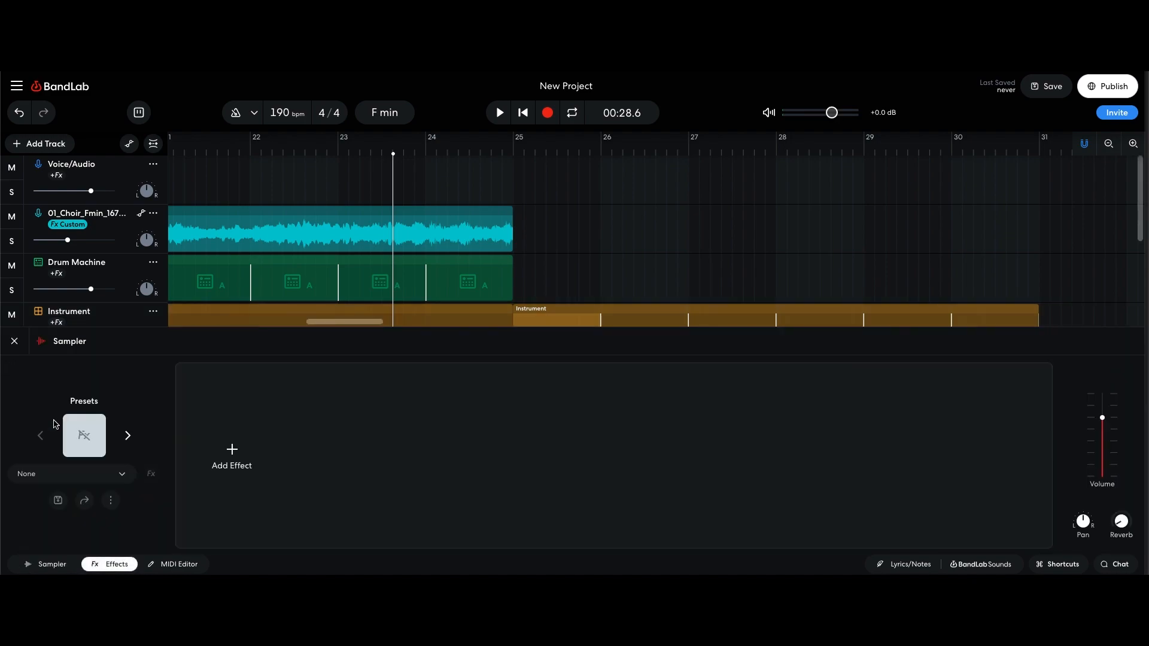
click(220, 449)
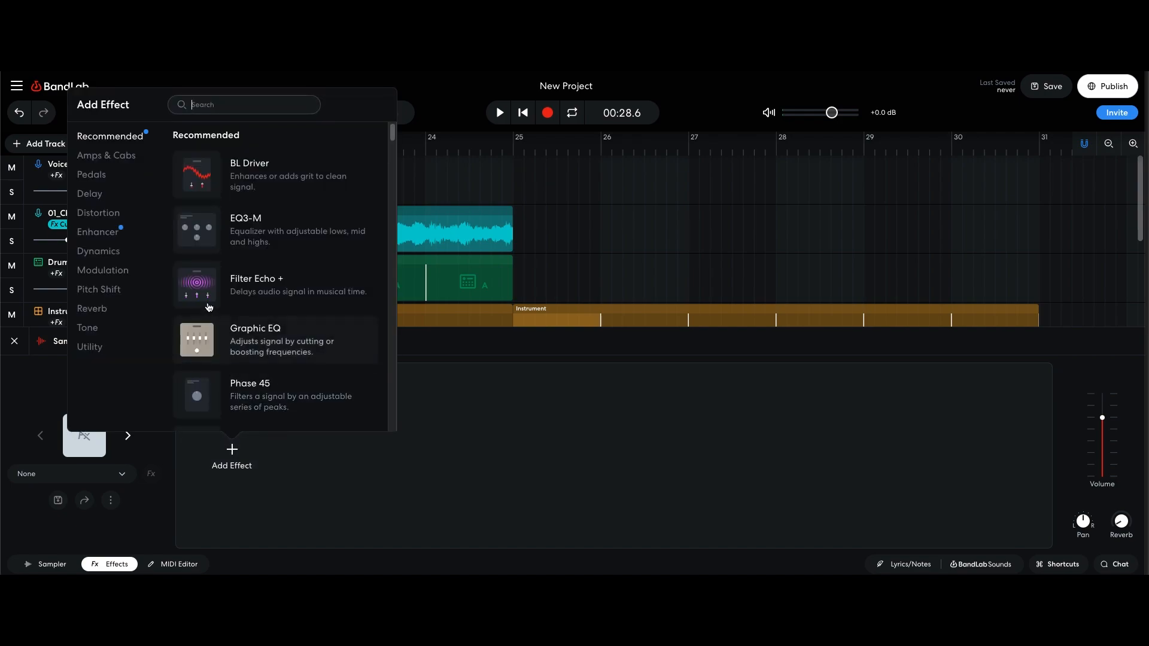
click(120, 272)
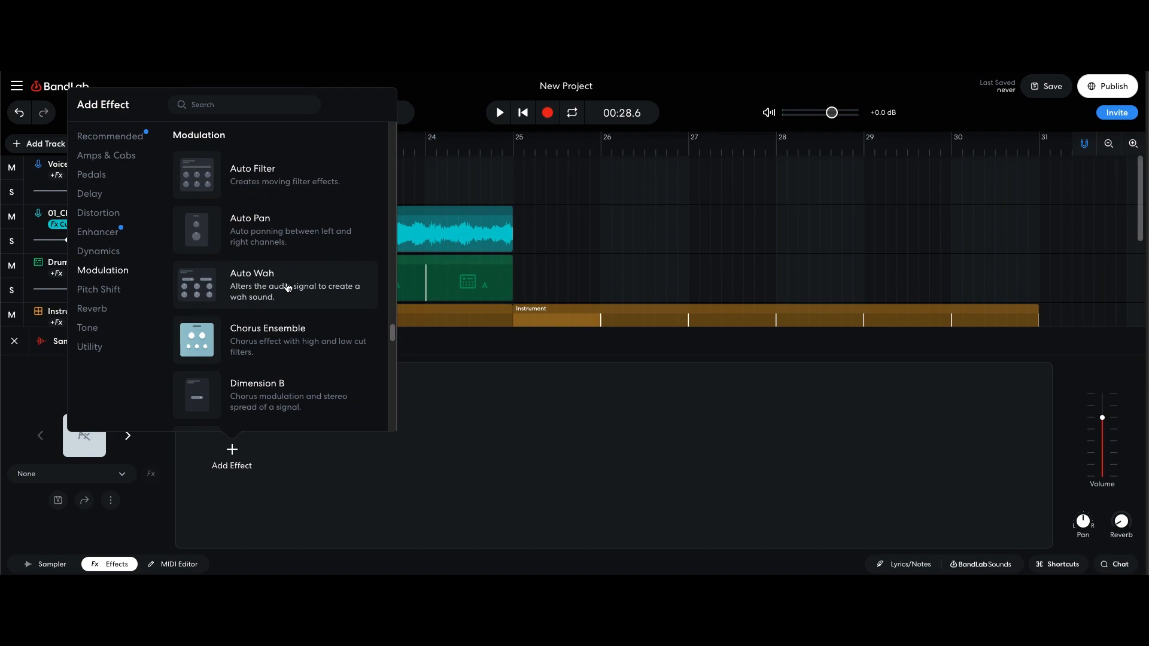
click(281, 182)
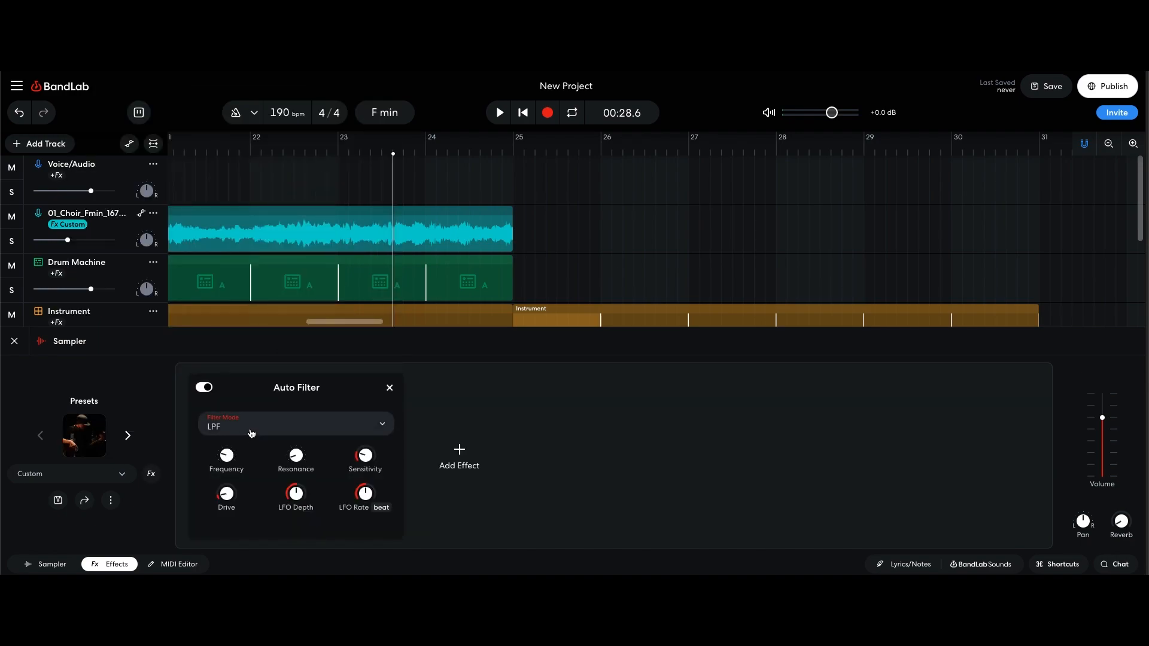
Step: During playback, adjust the Auto Filter's Sensitivity and raise its Resonance to 5.0, then stop
key(space)
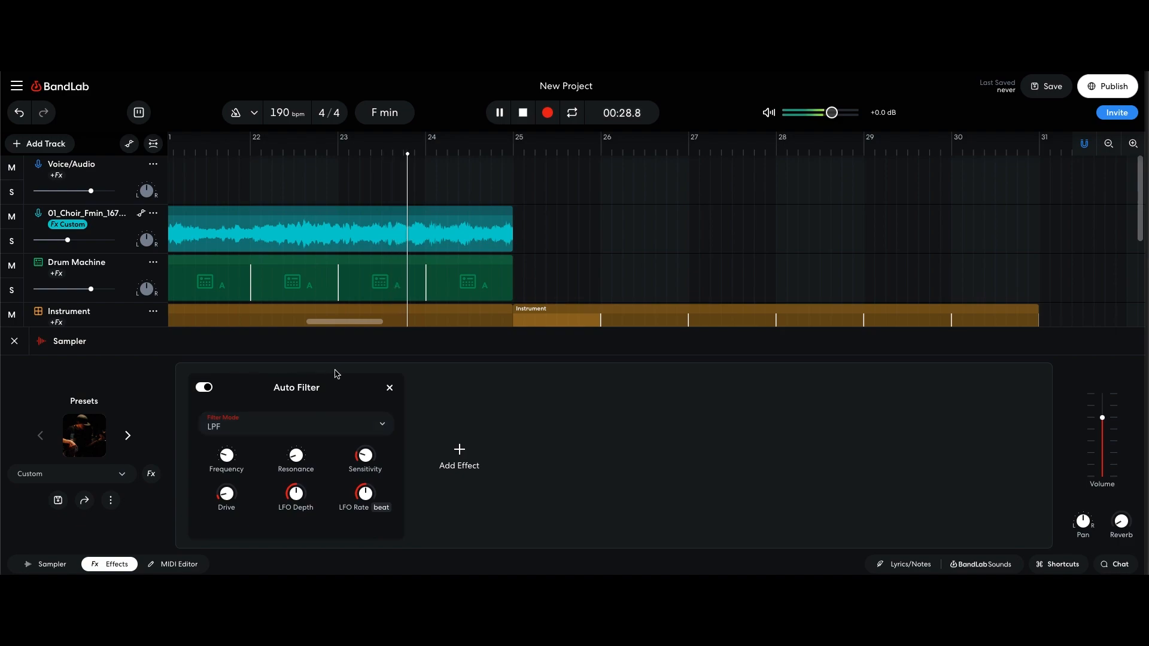
drag(365, 456, 367, 386)
drag(366, 456, 369, 466)
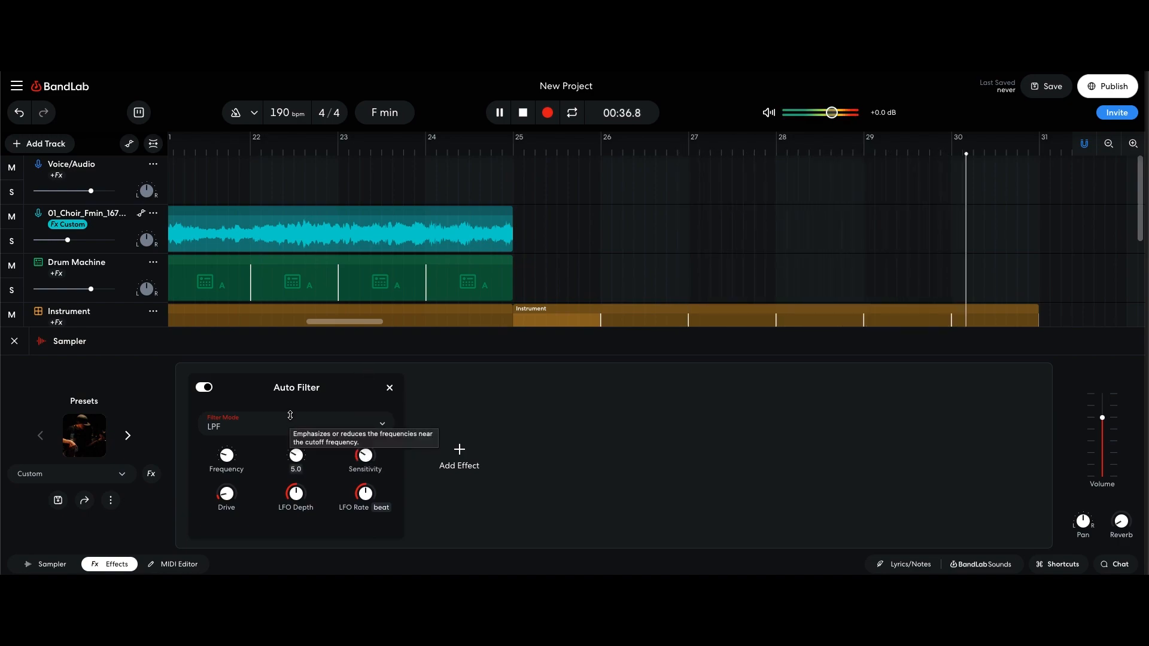
mouse_move(227, 455)
key(space)
Step: Add the Filter Echo + delay effect to the Sampler track after the Auto Filter
click(459, 452)
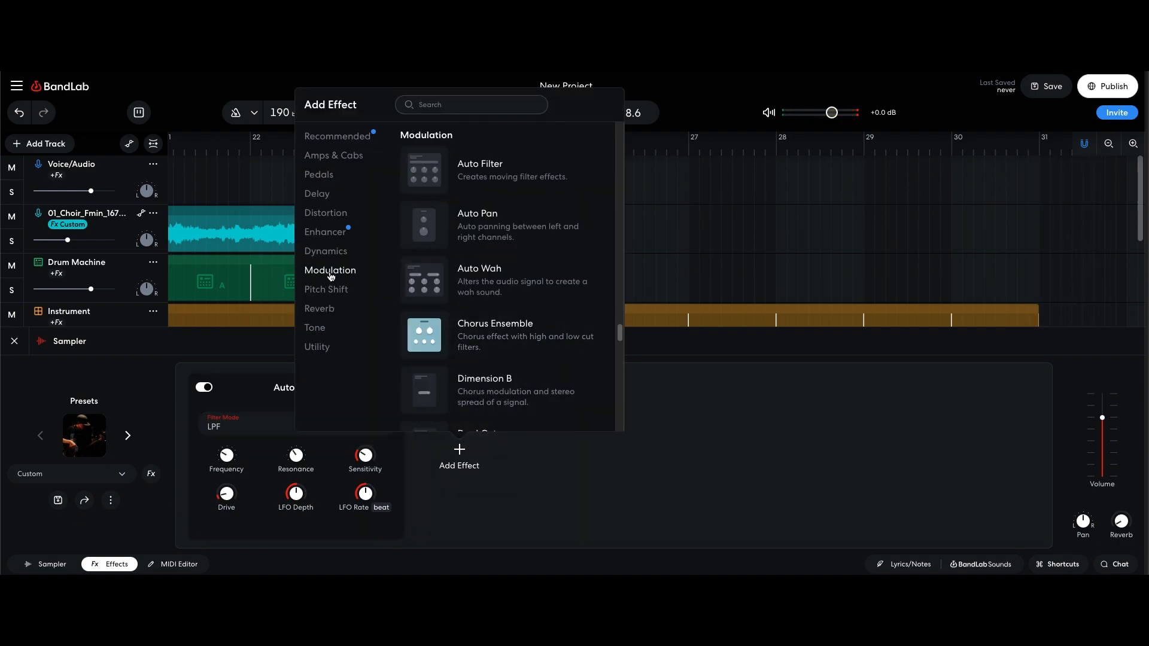
click(338, 291)
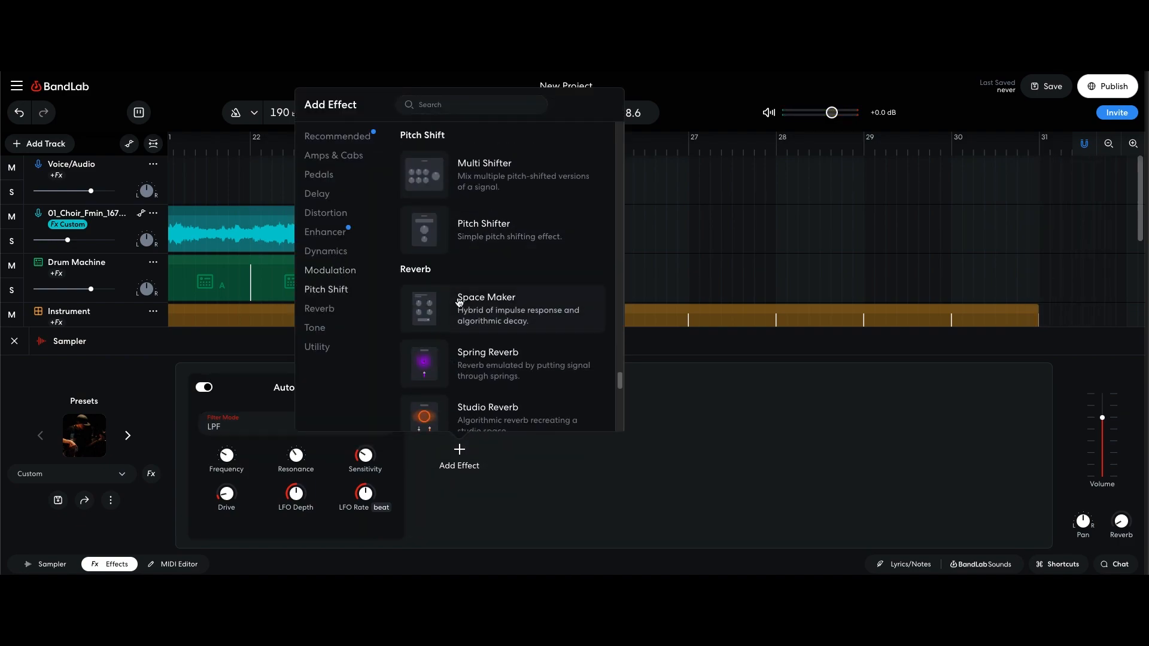
scroll(407, 287, down, 1)
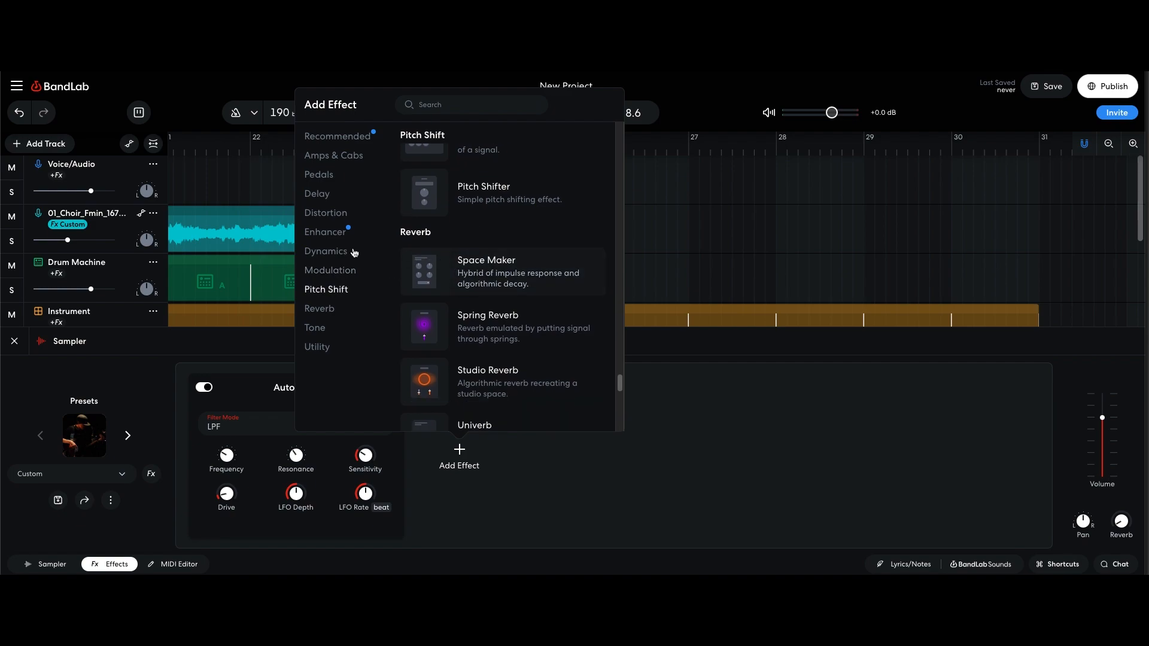
click(333, 250)
click(330, 216)
click(329, 196)
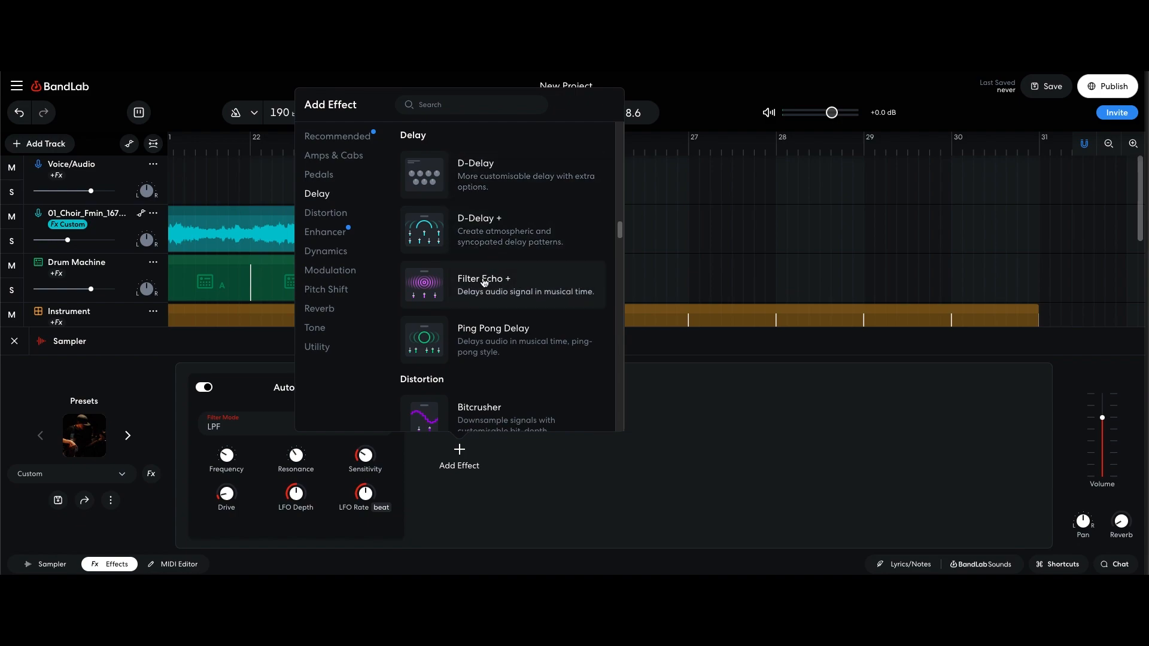
click(485, 284)
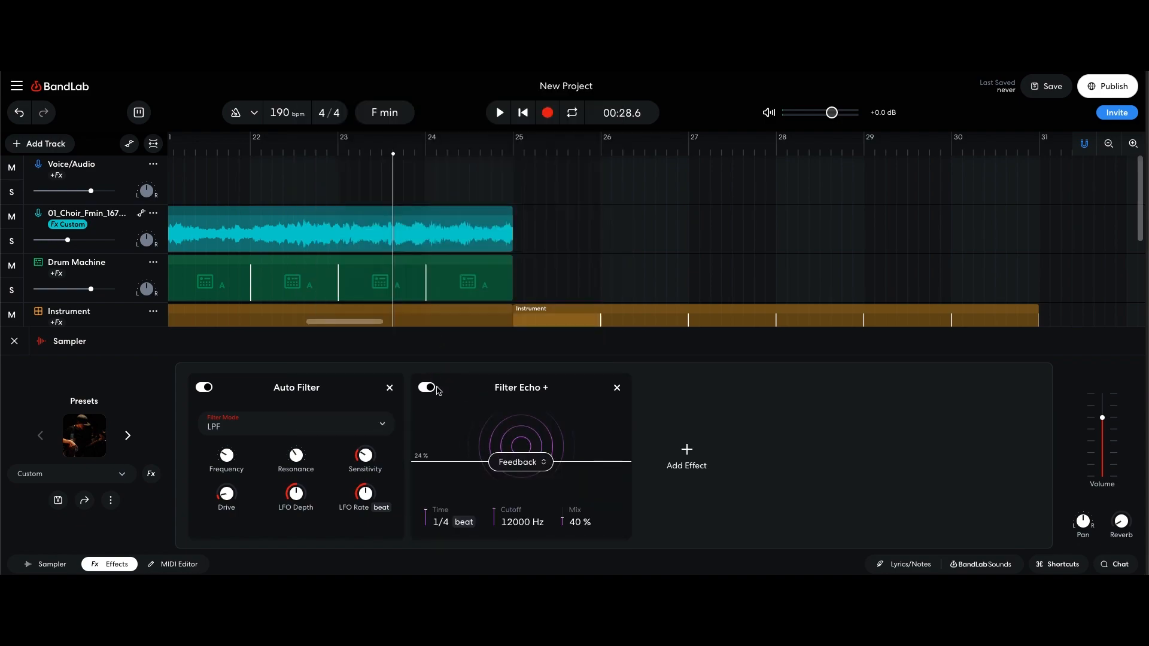
Step: During playback, set the Filter Echo + Feedback to 25 % and Mix to 16 %, then close the effects and stop
key(space)
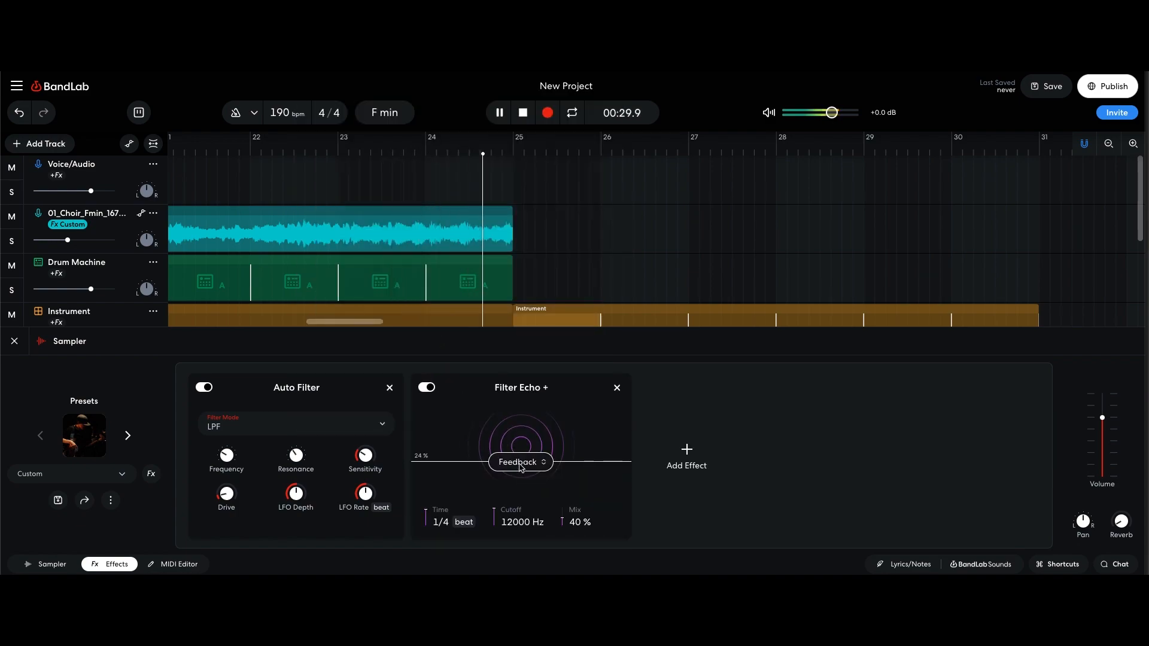
drag(521, 468, 518, 462)
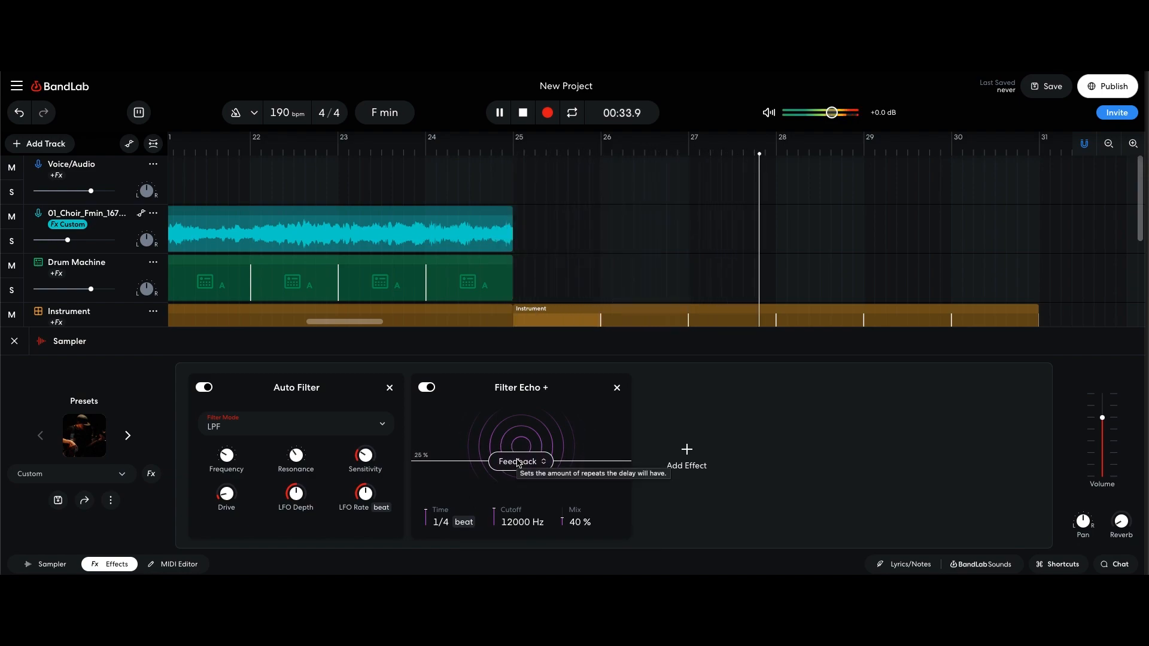
drag(574, 521, 575, 534)
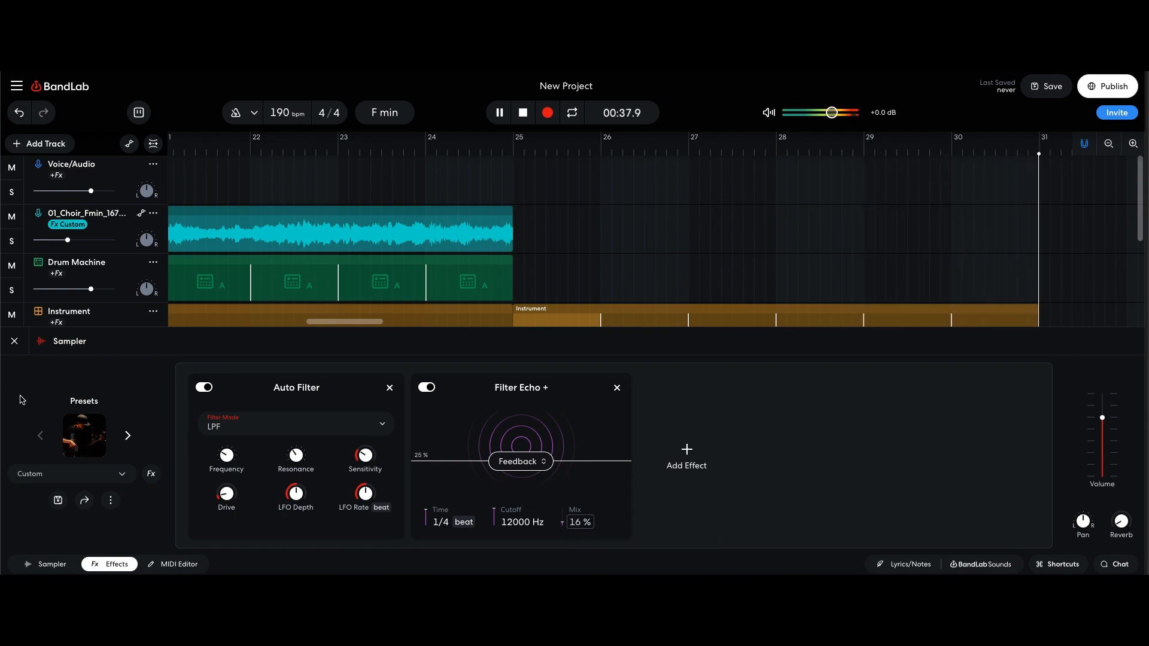
click(14, 341)
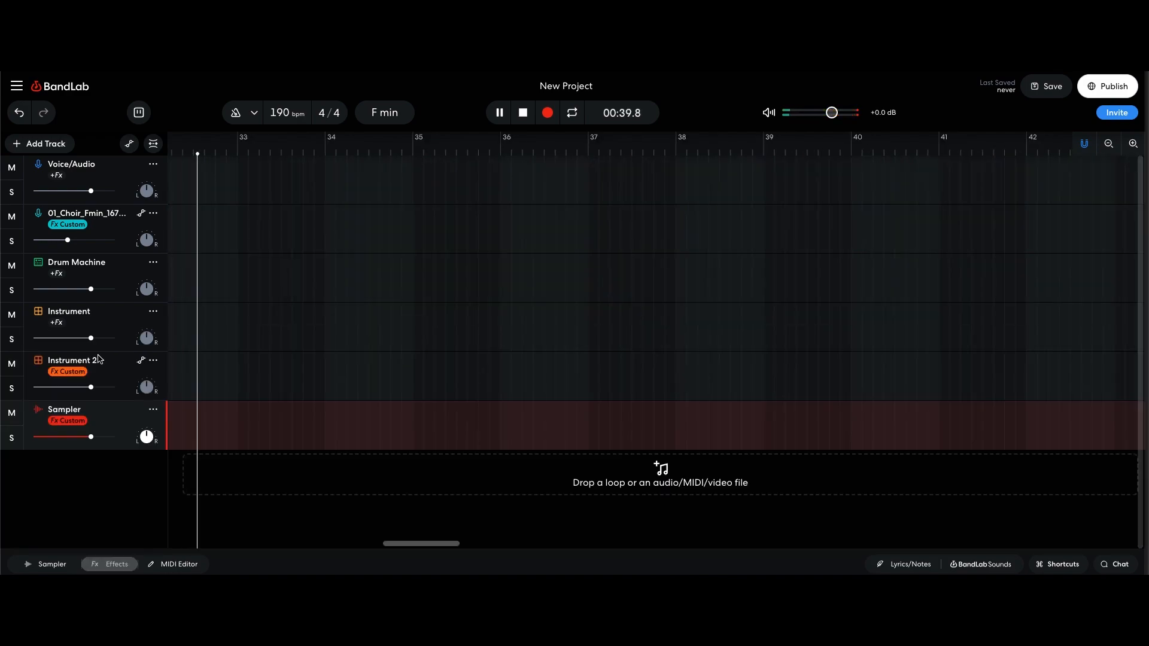
key(space)
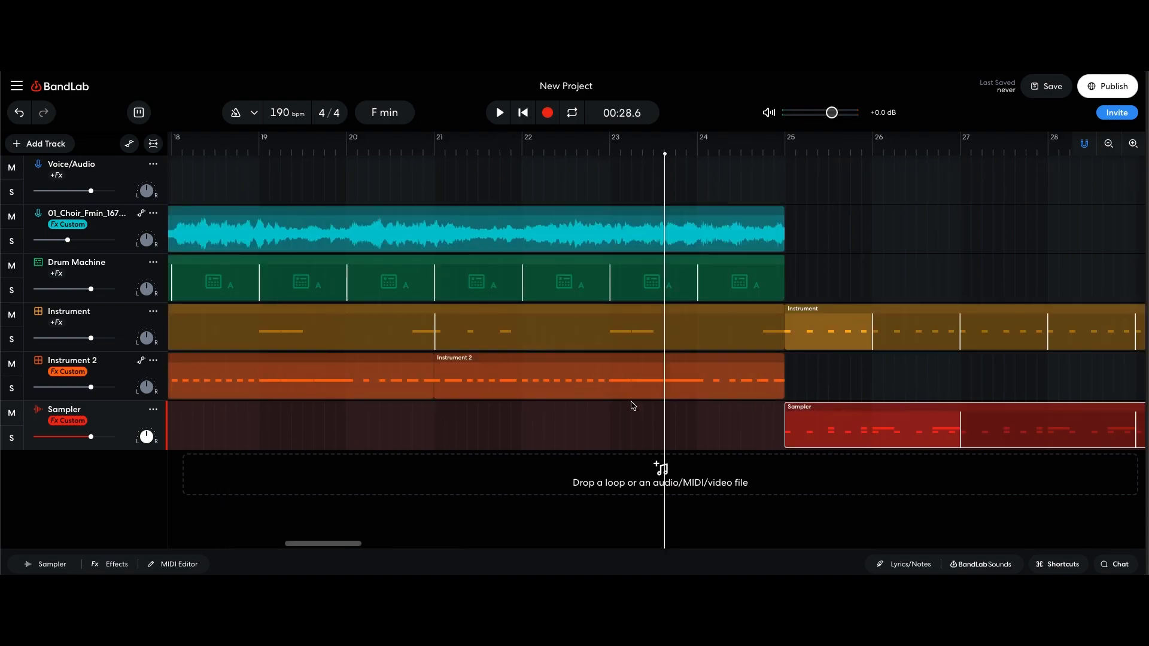
Step: Extend the looped Sampler and Instrument regions from bar 25 so both end at bar 35
drag(333, 548, 369, 545)
drag(852, 406, 1047, 407)
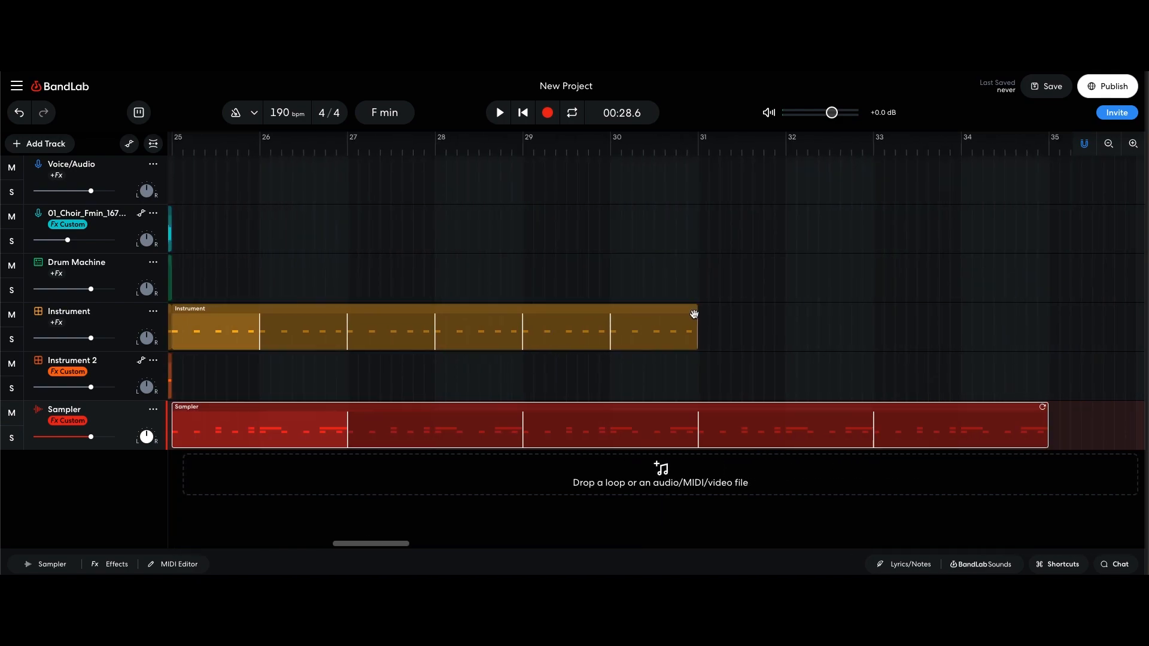
click(680, 309)
drag(695, 312, 1041, 334)
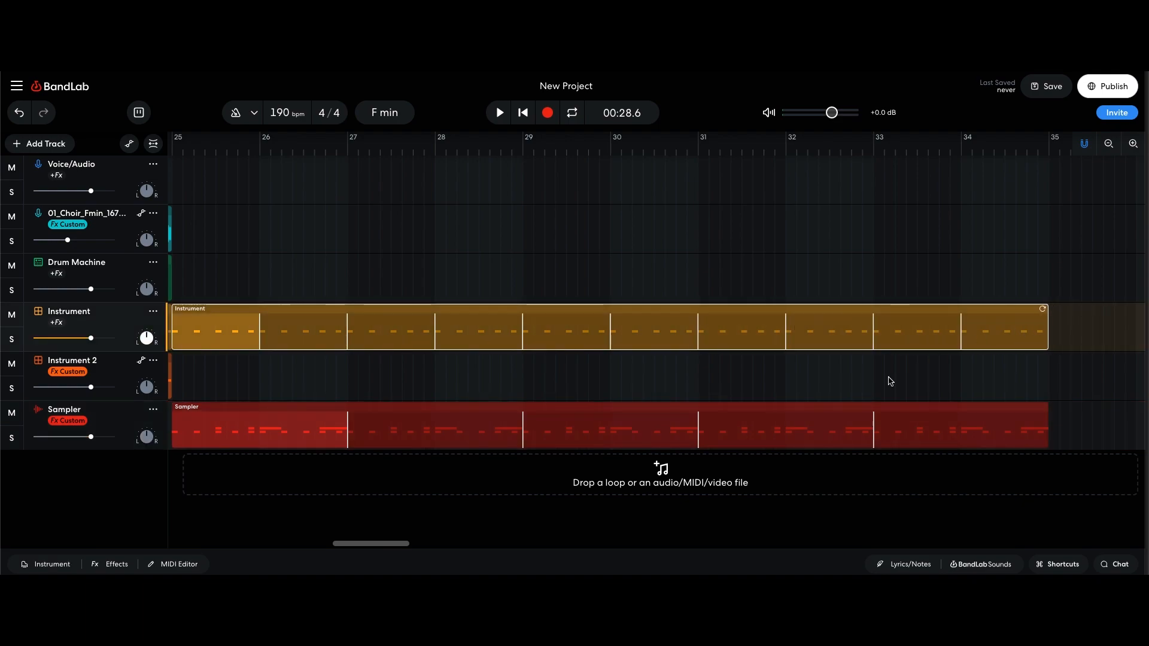
Step: Add the Multi Filter tone effect, in Lowpass mode, to the Sampler track and close its effects
click(108, 423)
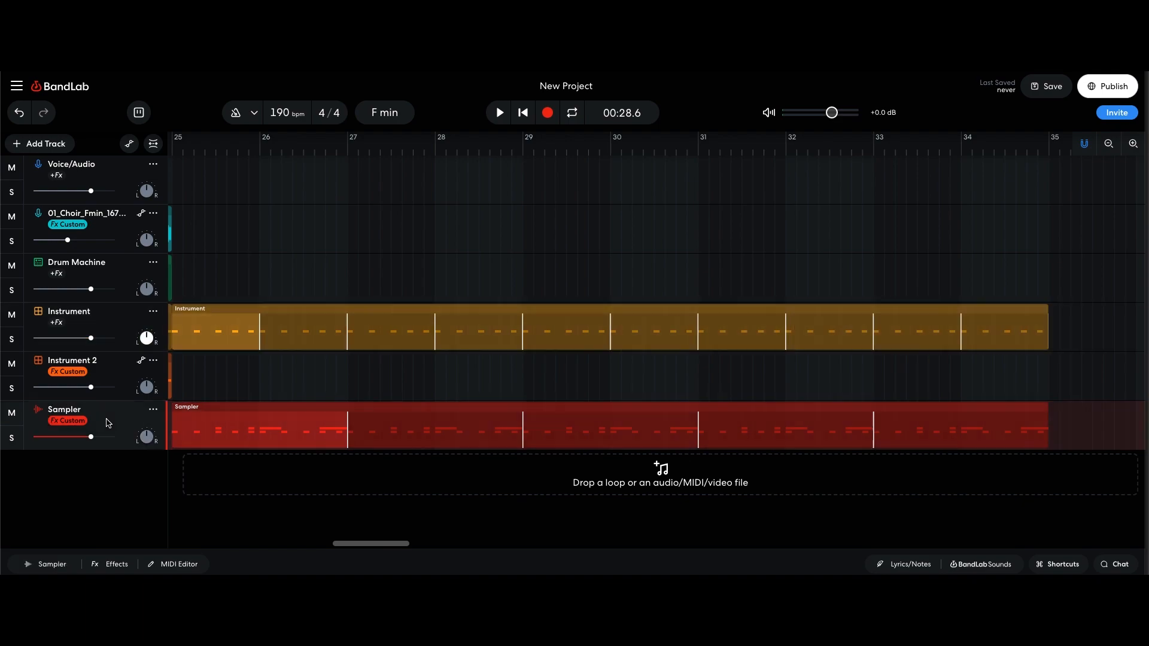
click(59, 422)
click(694, 463)
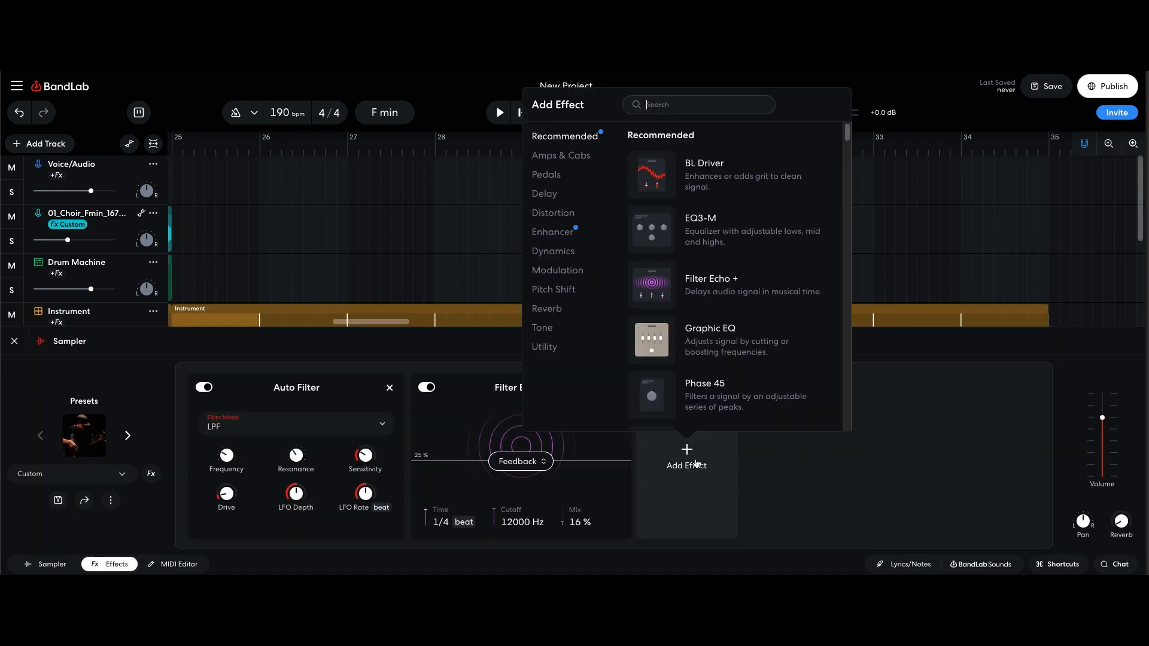
click(546, 331)
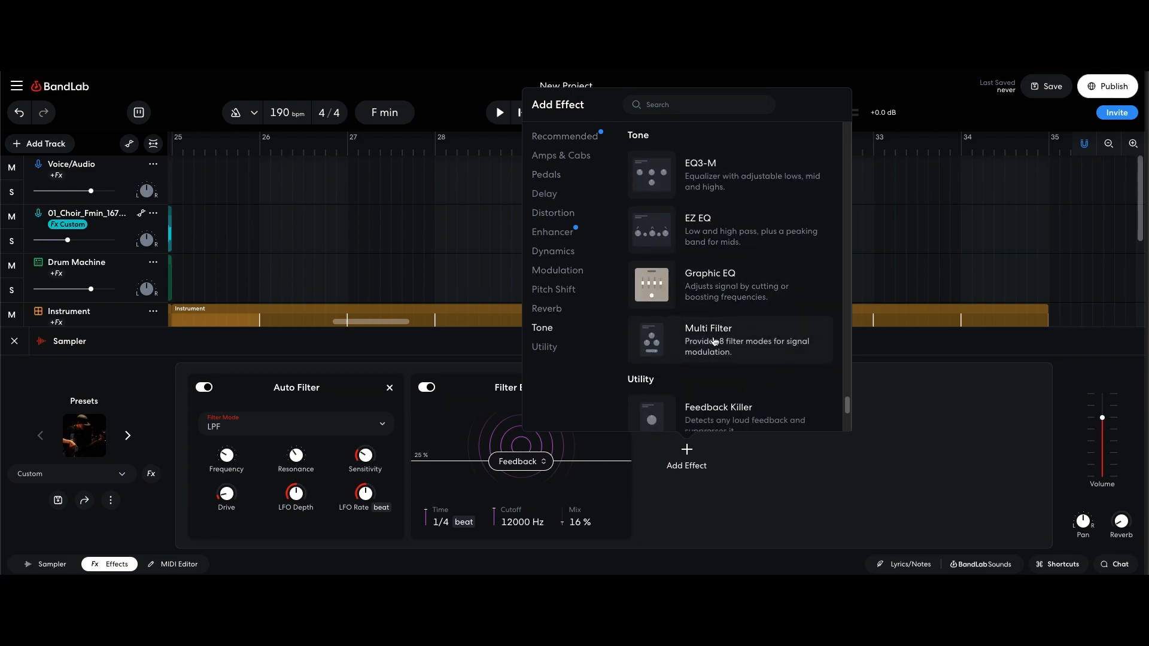
click(715, 343)
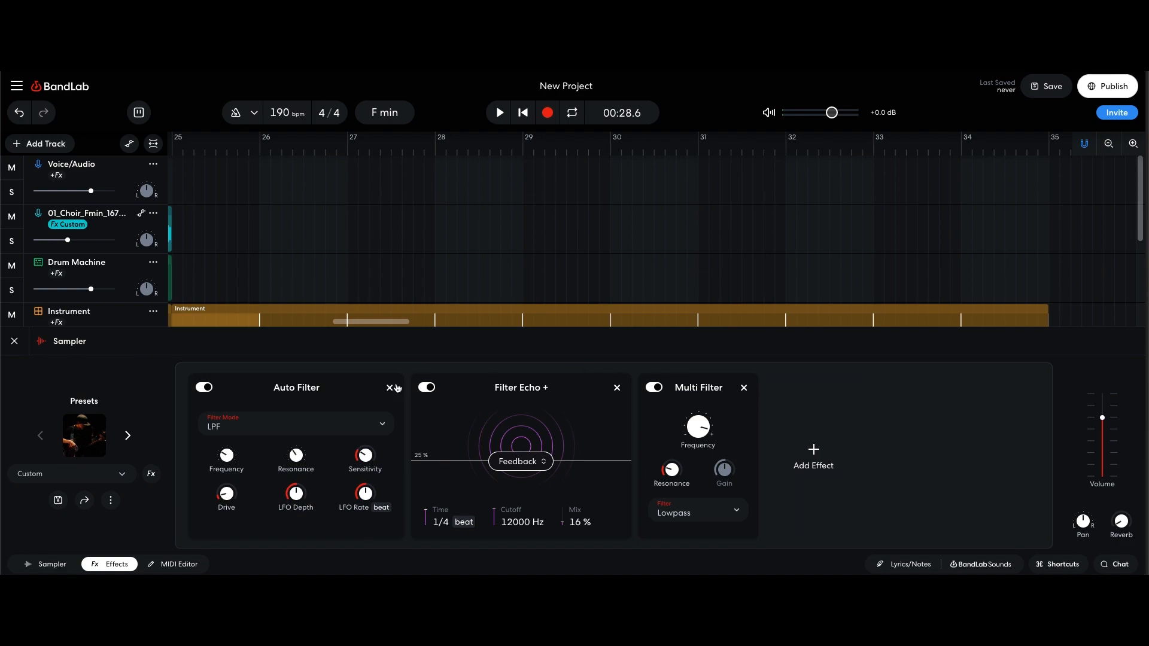
click(15, 341)
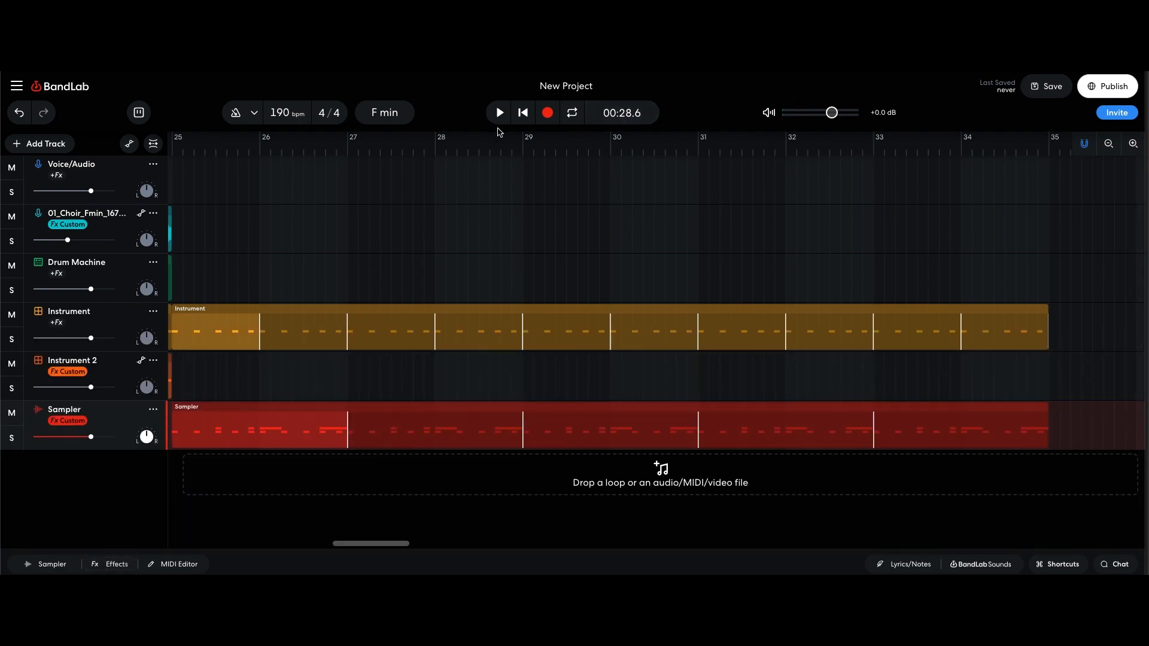
Step: Automate the Sampler's Multi Filter Frequency to fall from bar 25 to its minimum at bar 35, and play the section
click(128, 145)
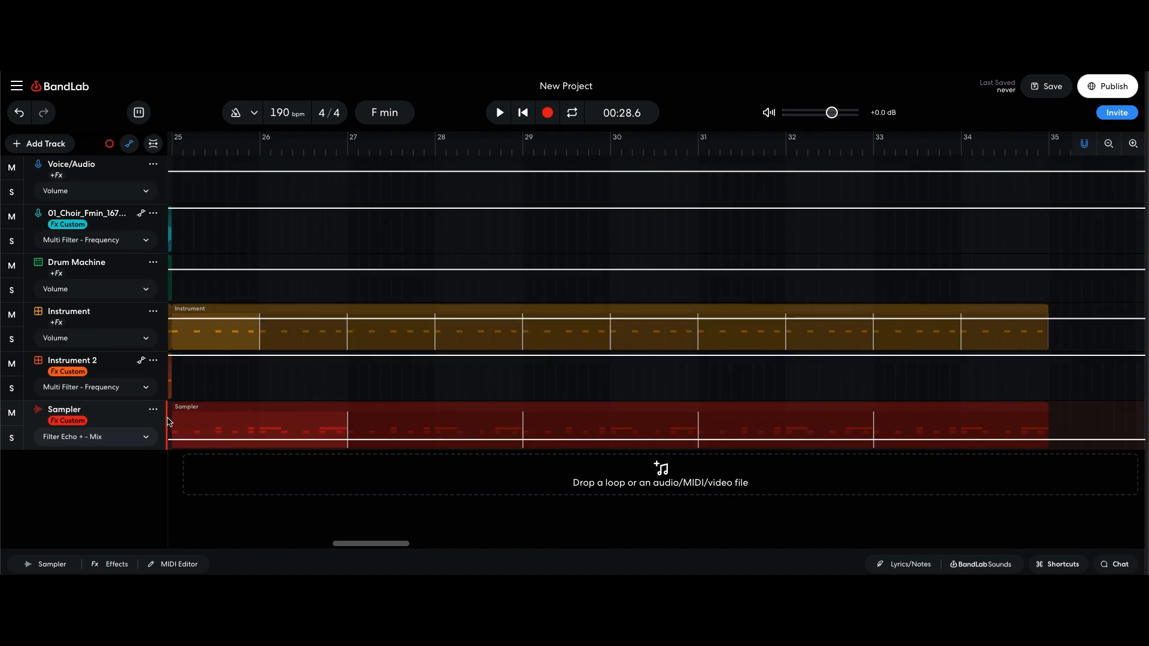
click(116, 440)
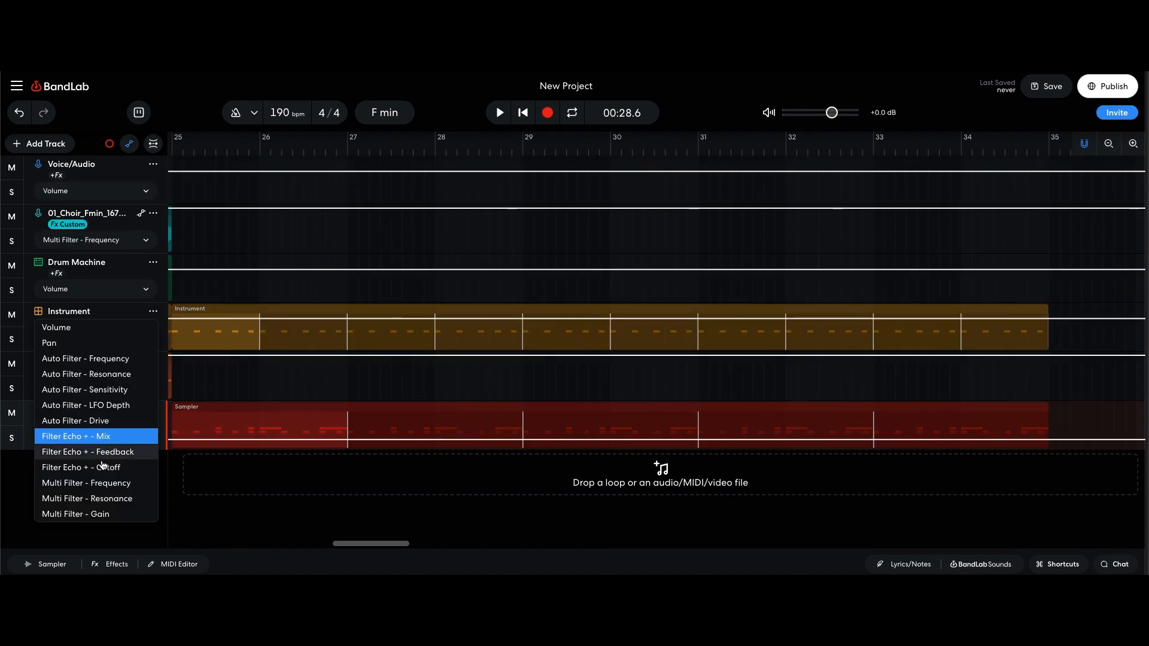
click(104, 490)
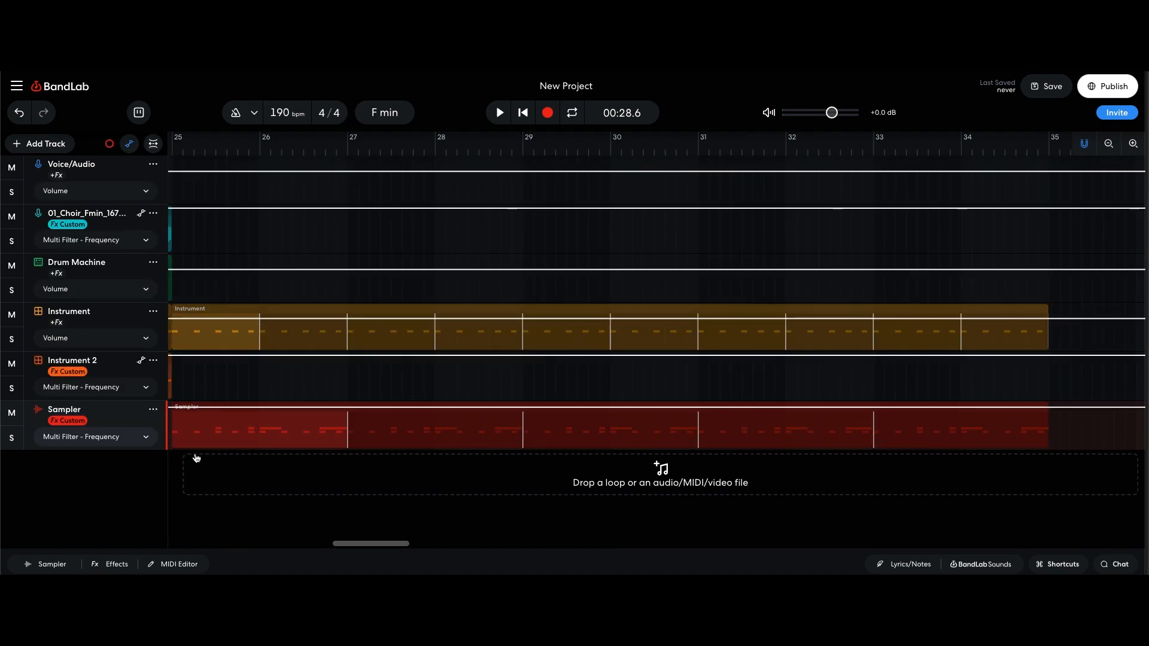
click(172, 409)
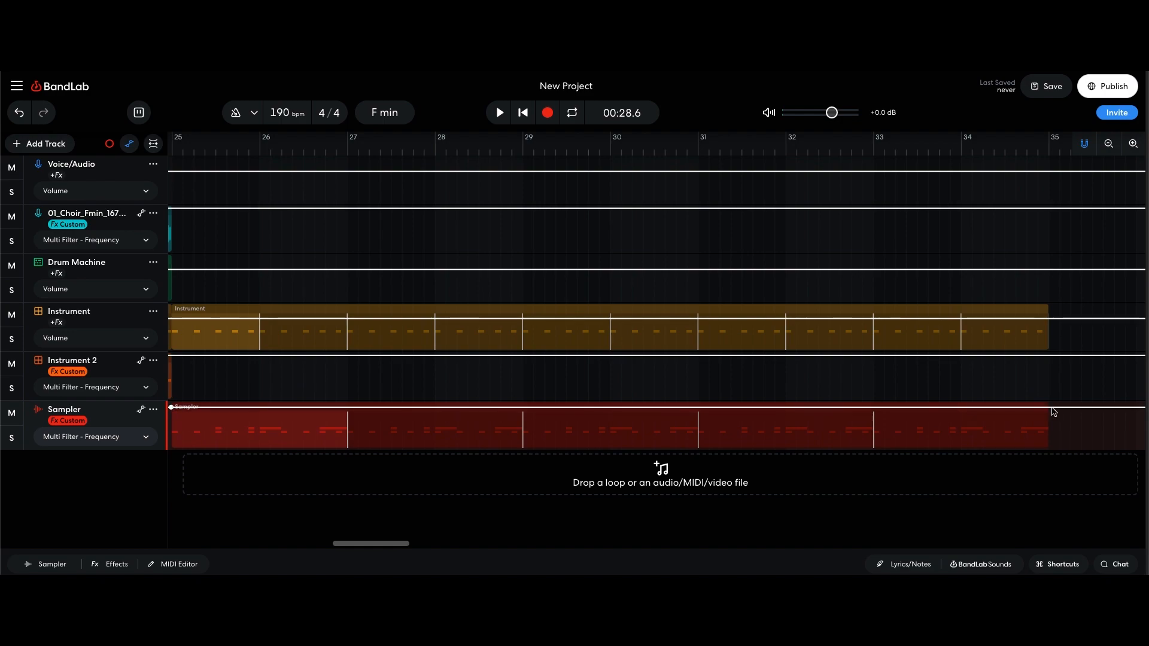
drag(1049, 412, 1046, 447)
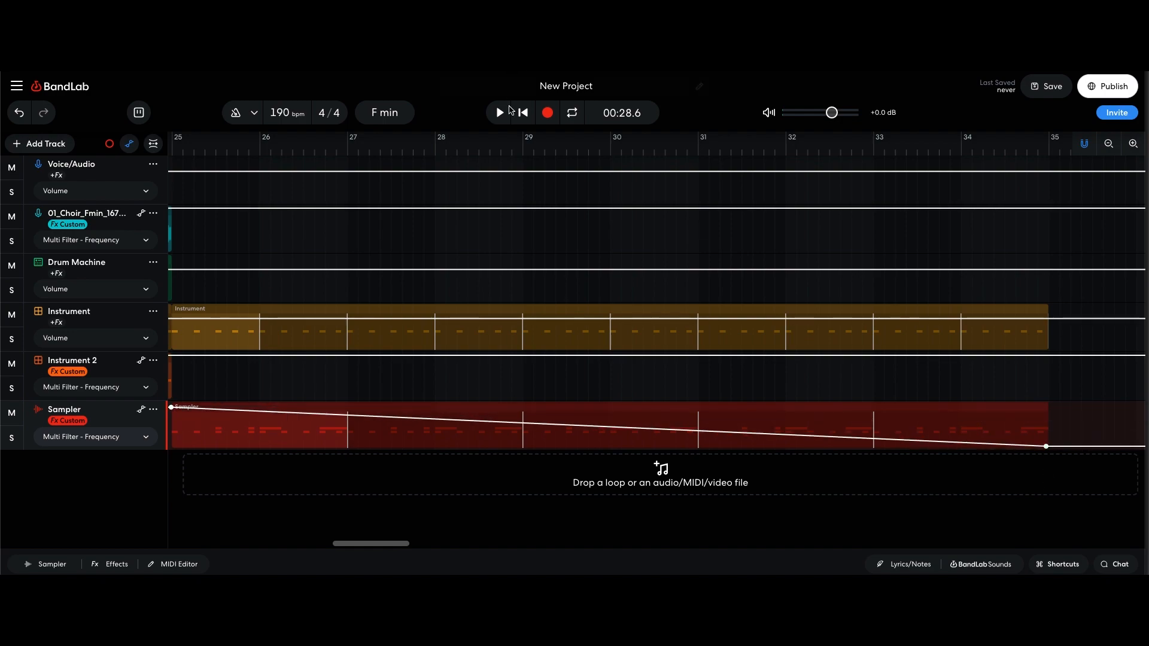
key(space)
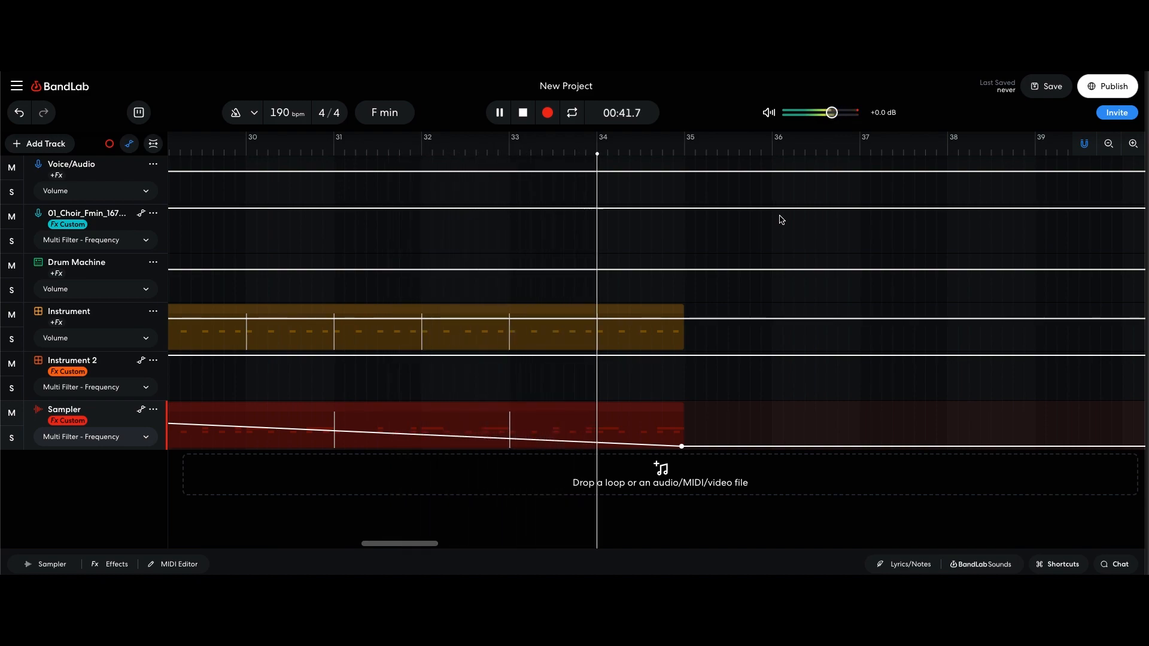
key(space)
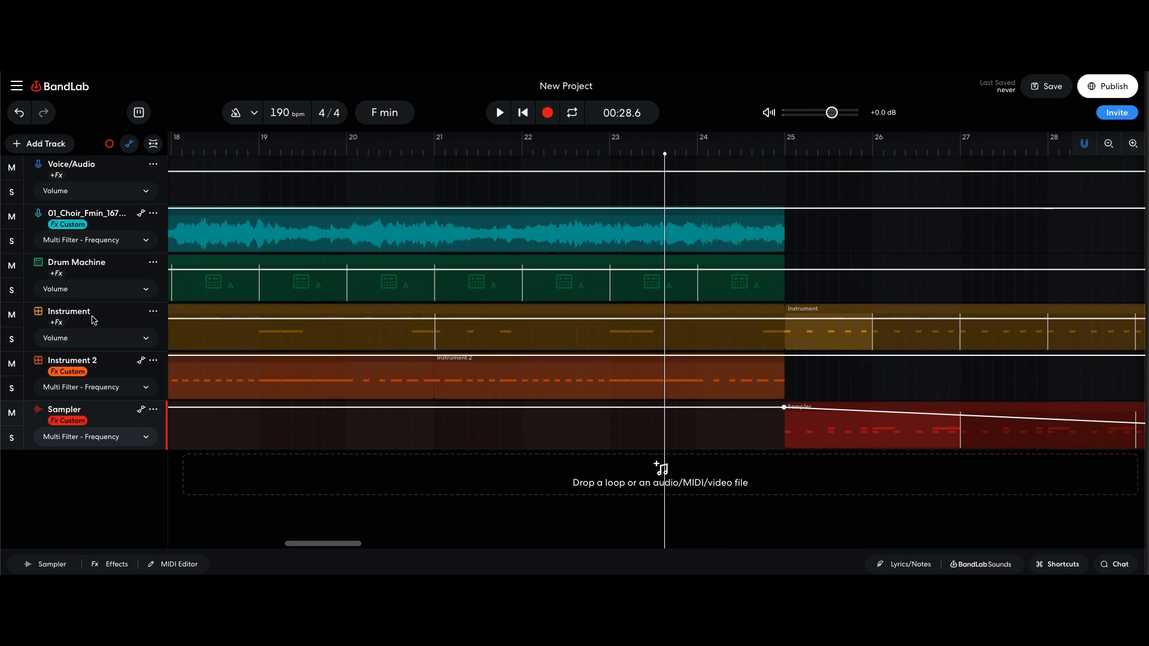
Step: Add a Lowpass Multi Filter to the Instrument track and raise its Resonance, then close the effects
click(55, 323)
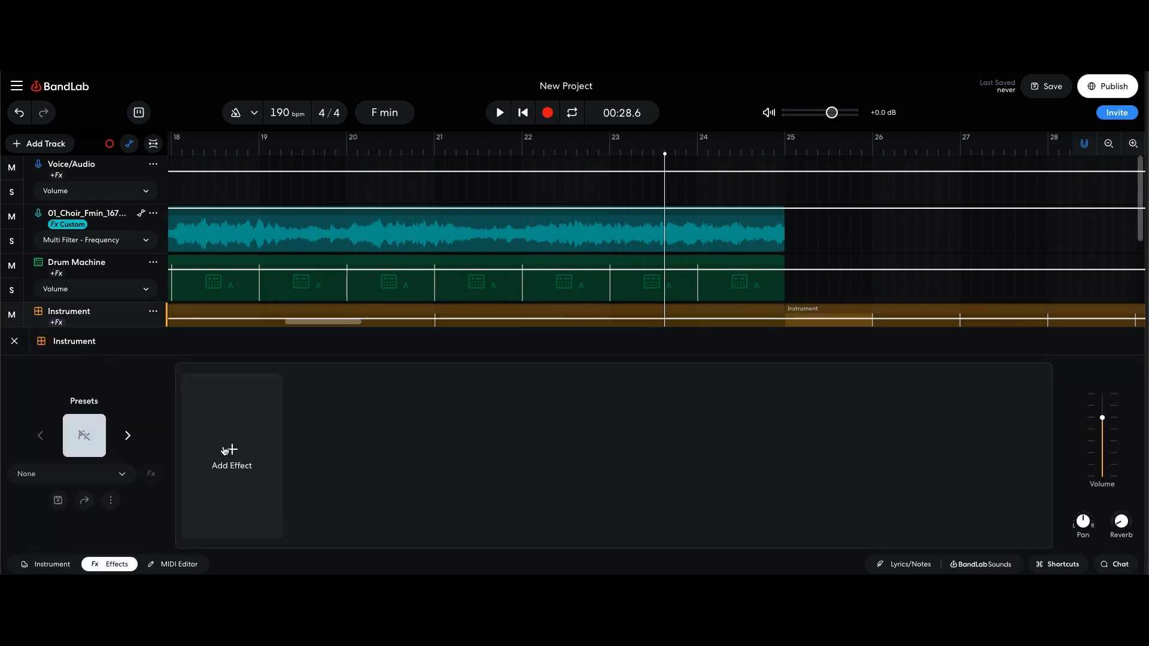
click(228, 450)
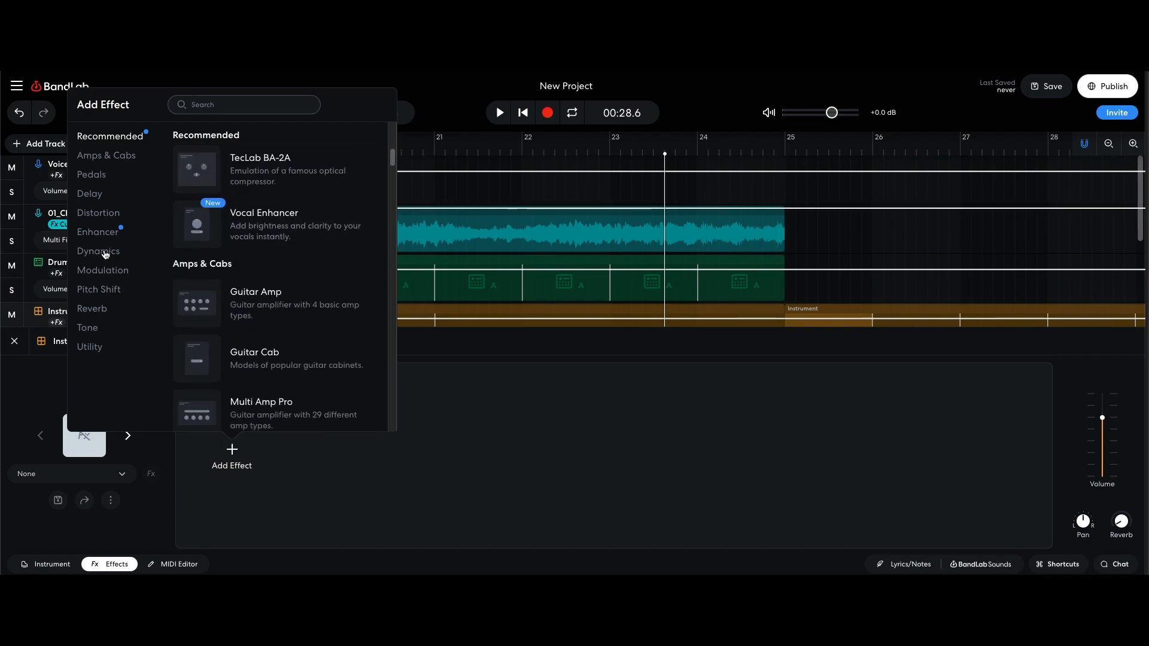
click(87, 329)
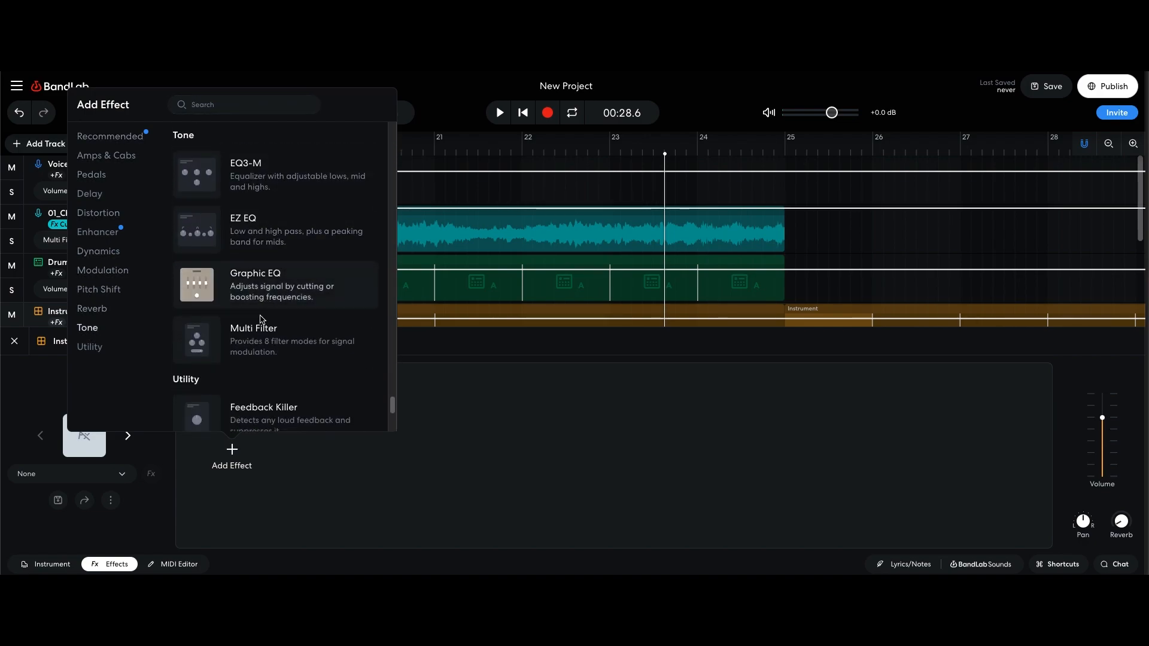
scroll(259, 347, down, 3)
click(259, 347)
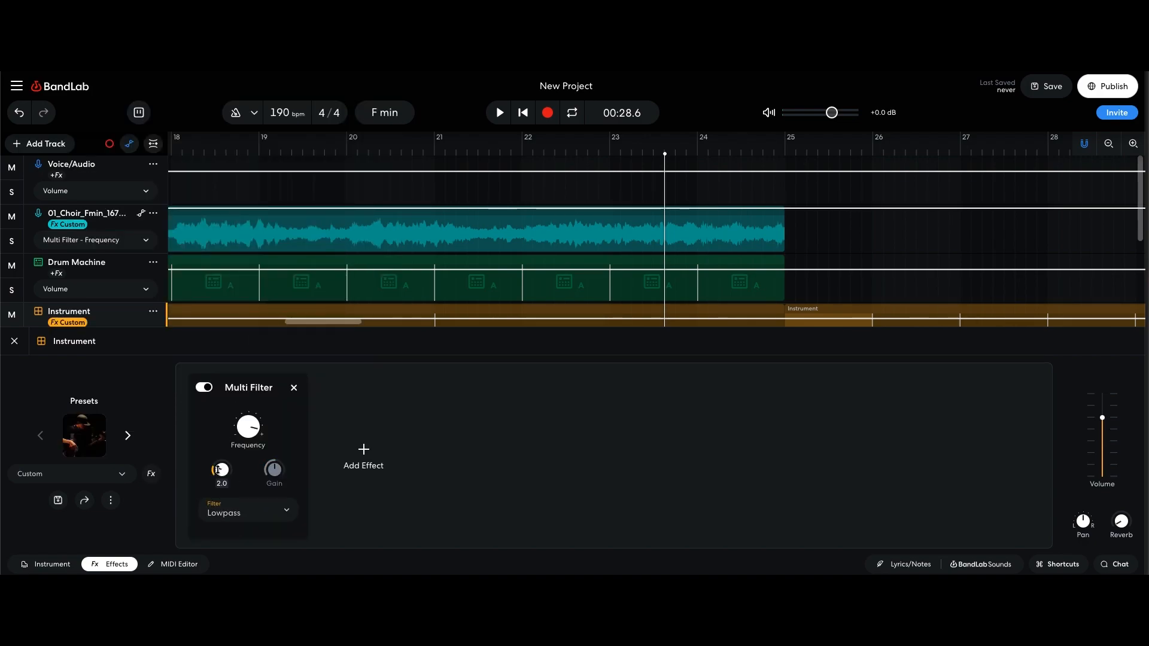
drag(220, 468, 220, 452)
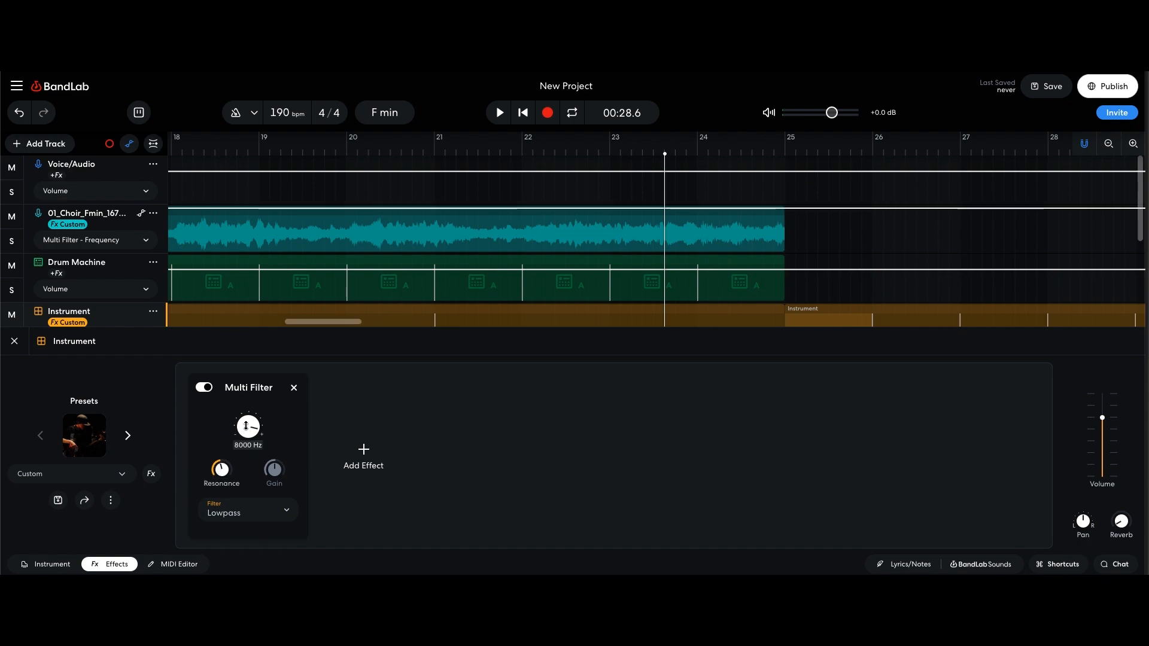
click(14, 343)
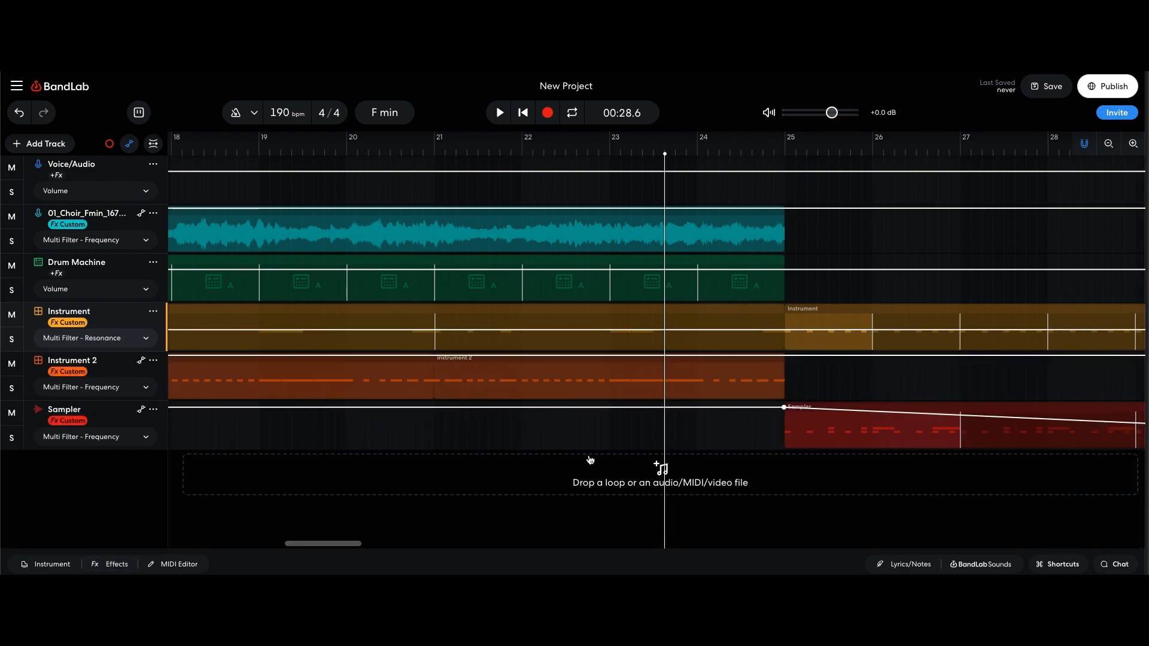
Step: Automate the Instrument track's Multi Filter Frequency to fall from bar 25 to its minimum at bar 35, and play it back
click(111, 340)
click(110, 320)
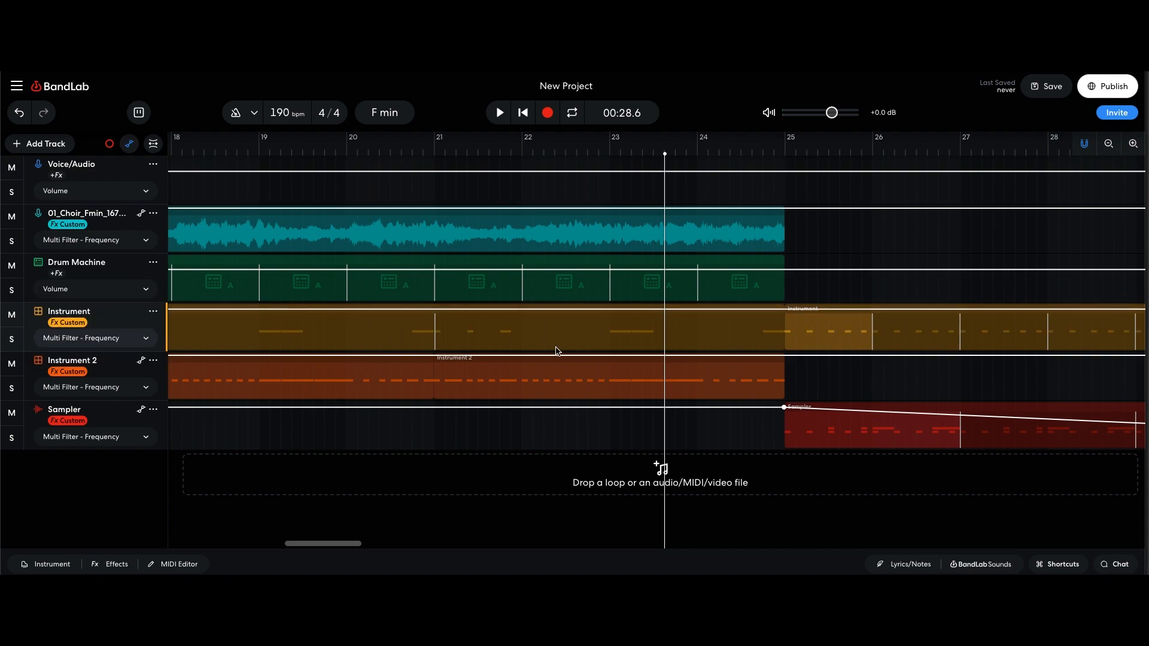
click(784, 310)
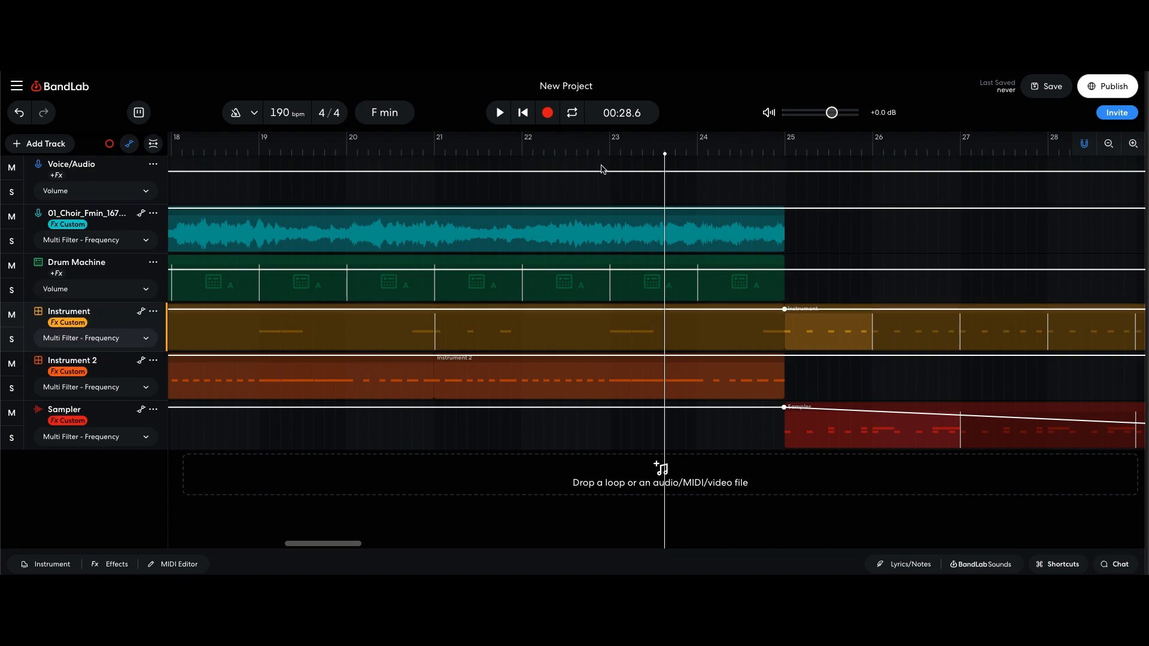
drag(335, 548, 389, 543)
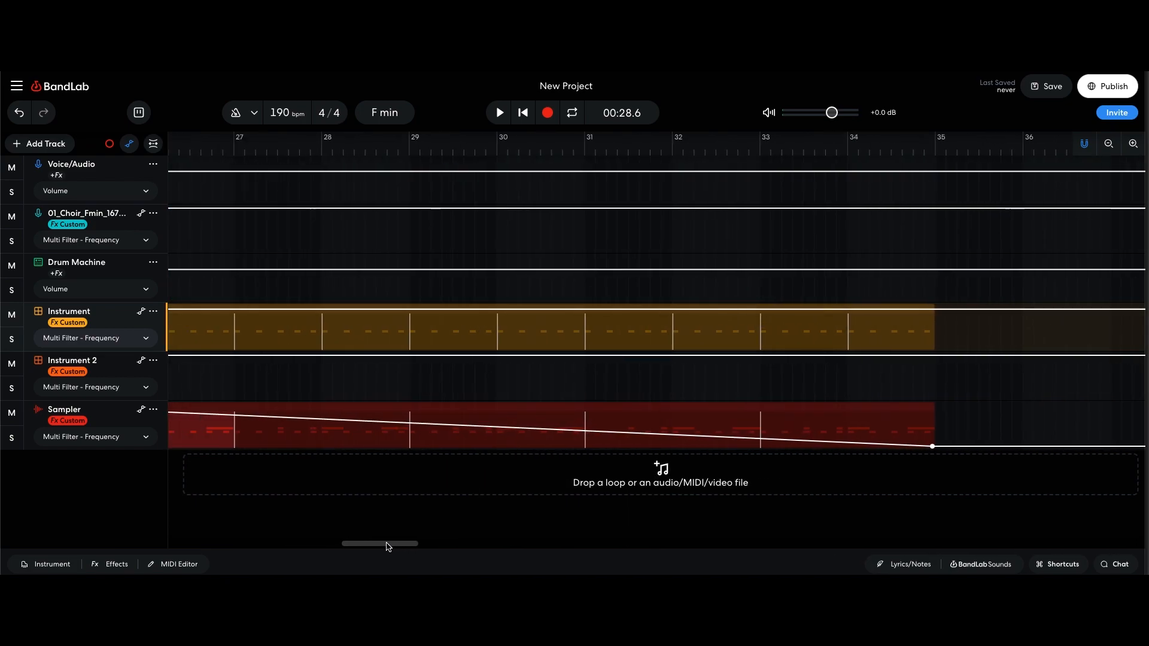
drag(972, 310, 975, 386)
drag(412, 546, 405, 544)
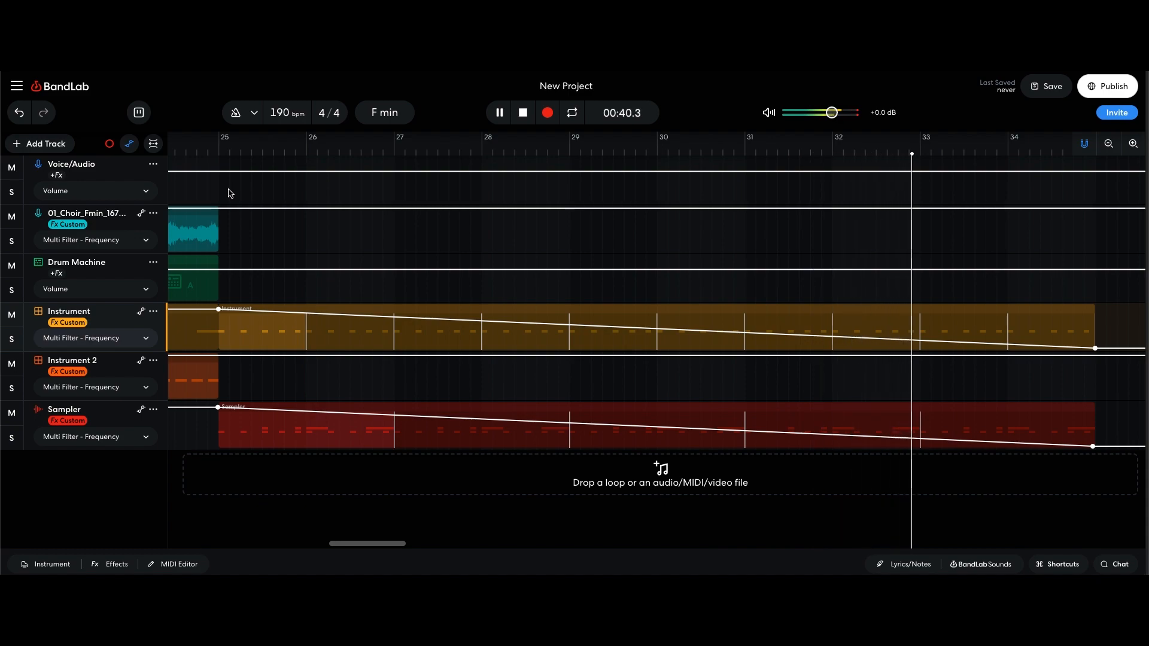
Step: Automate the Instrument track's Multi Filter Resonance to rise from bar 25 to its maximum at bar 35
click(117, 339)
click(122, 353)
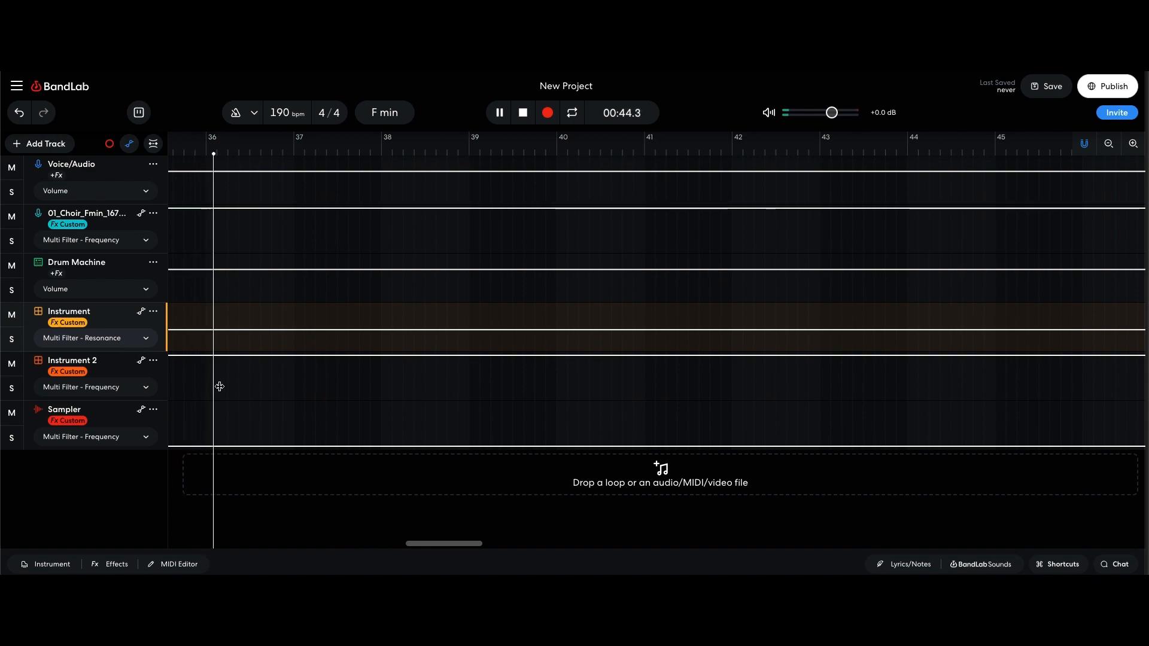
key(space)
click(697, 329)
drag(368, 544, 414, 544)
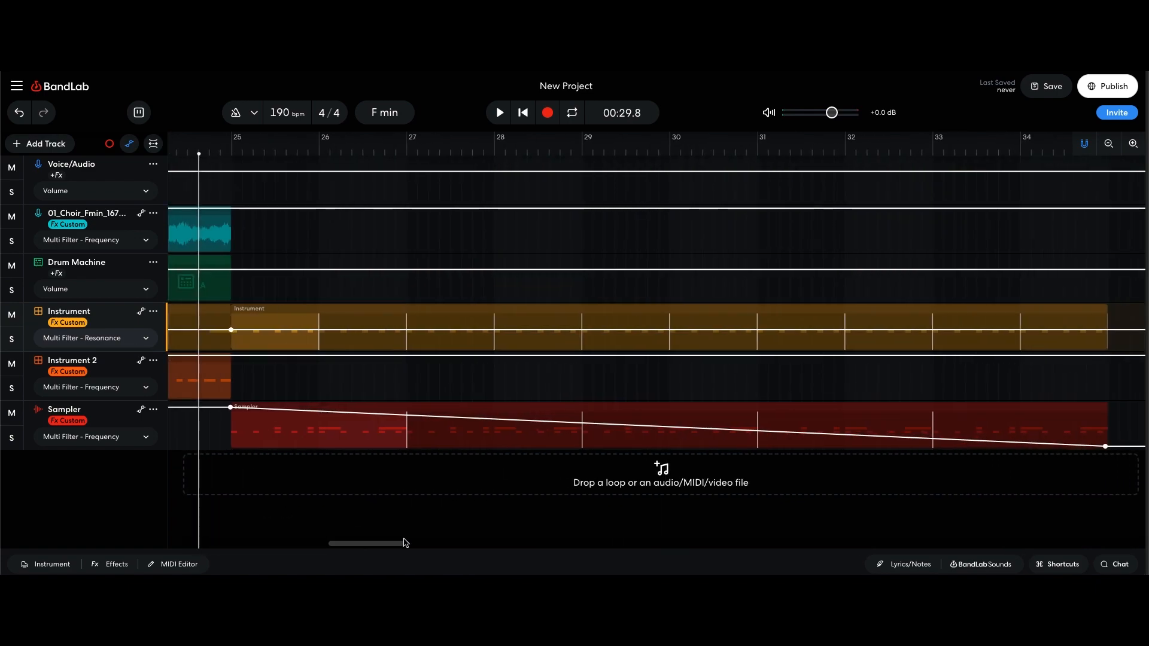
drag(992, 333, 988, 306)
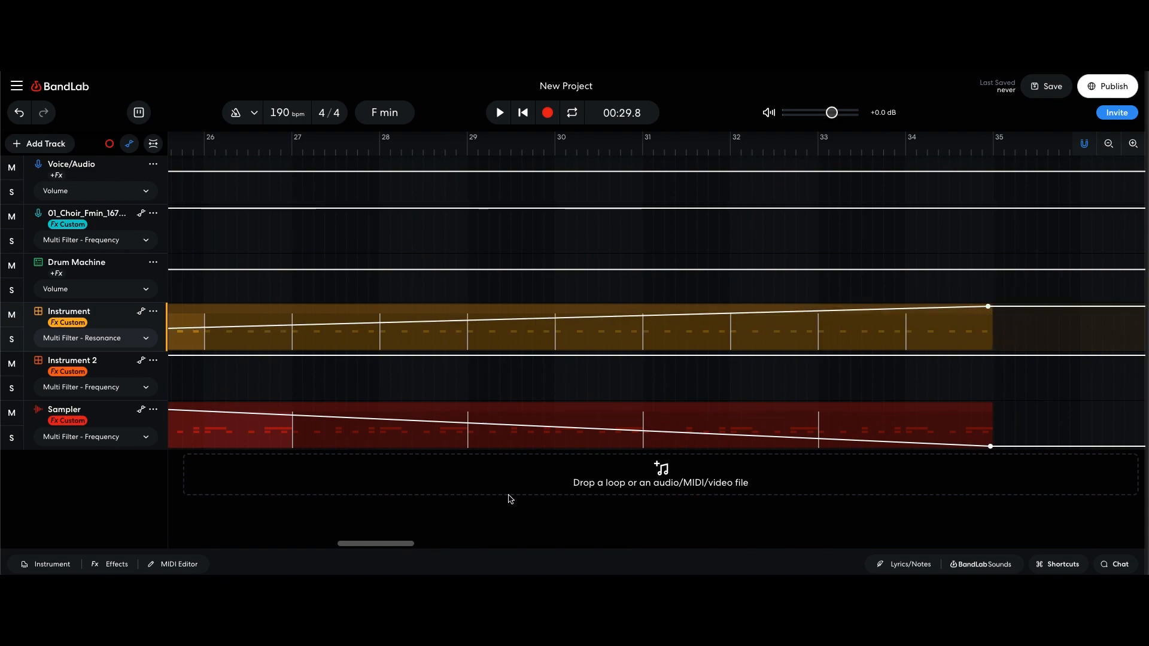
Step: Play the section through bar 35 to hear the Instrument track's rising resonance
drag(374, 537, 360, 531)
click(323, 174)
key(space)
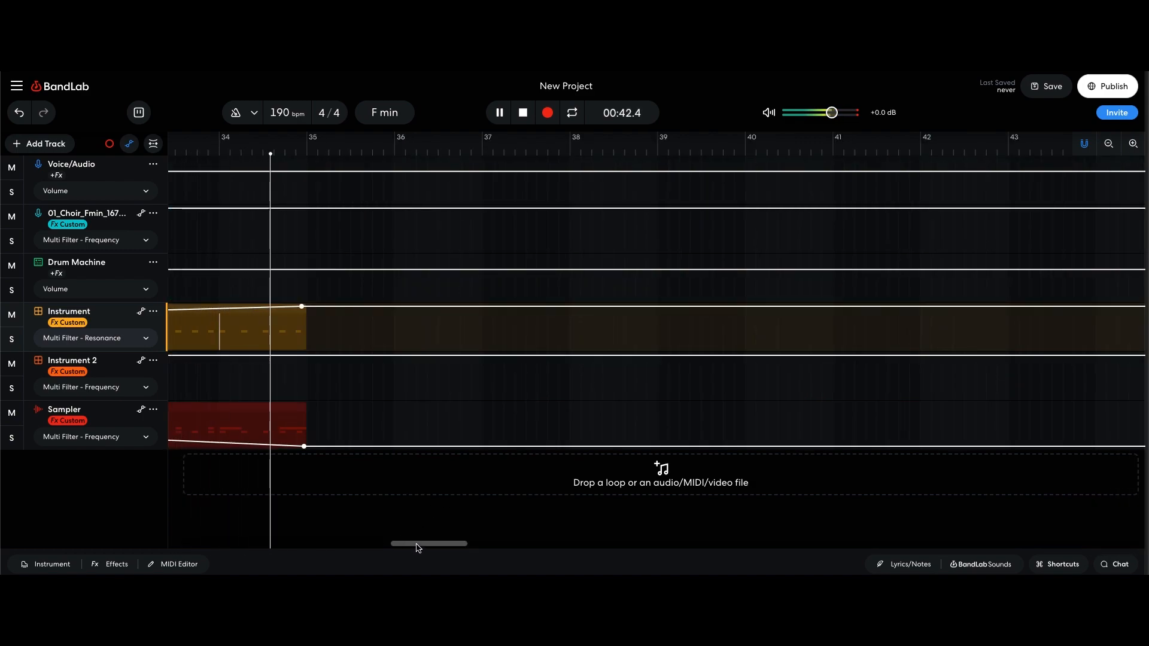
drag(417, 546, 361, 545)
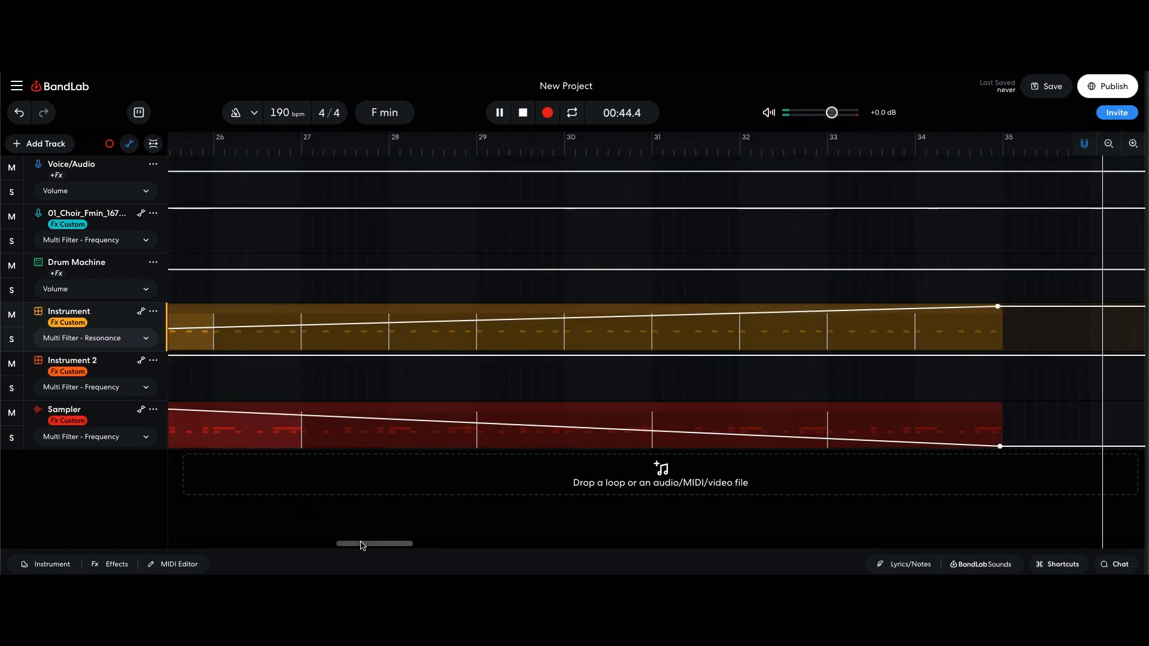
key(space)
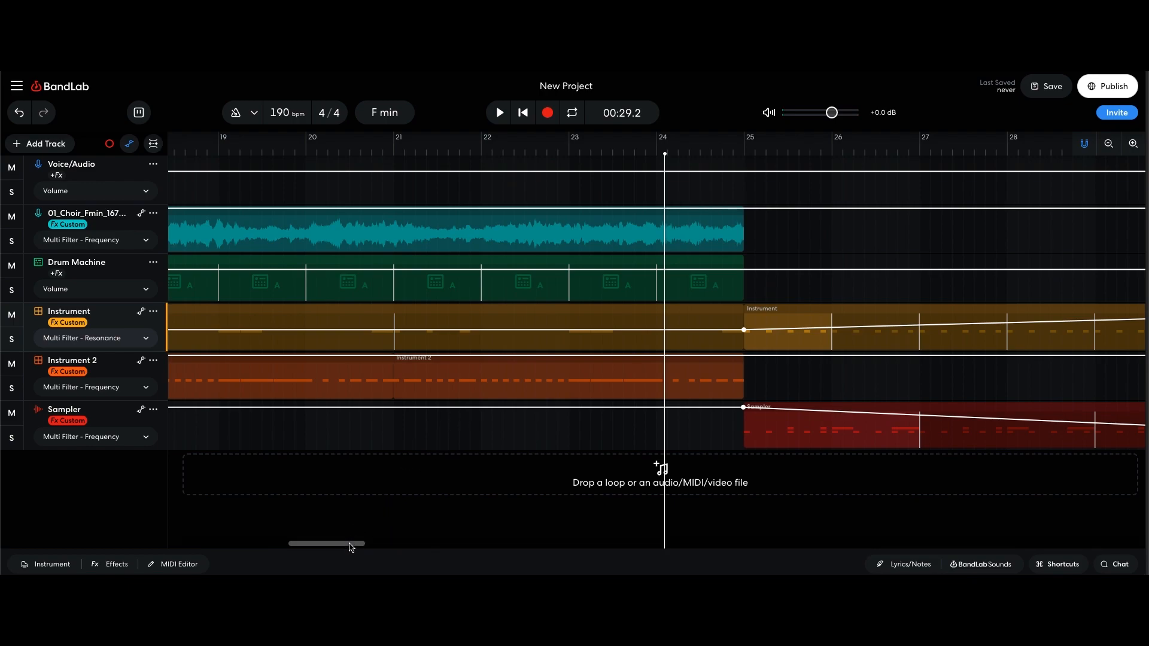
Step: Hide the automation lanes, zoom the timeline out, and play the project from the start through bar 9
mouse_move(351, 547)
mouse_down()
mouse_move(413, 544)
mouse_move(369, 550)
mouse_up()
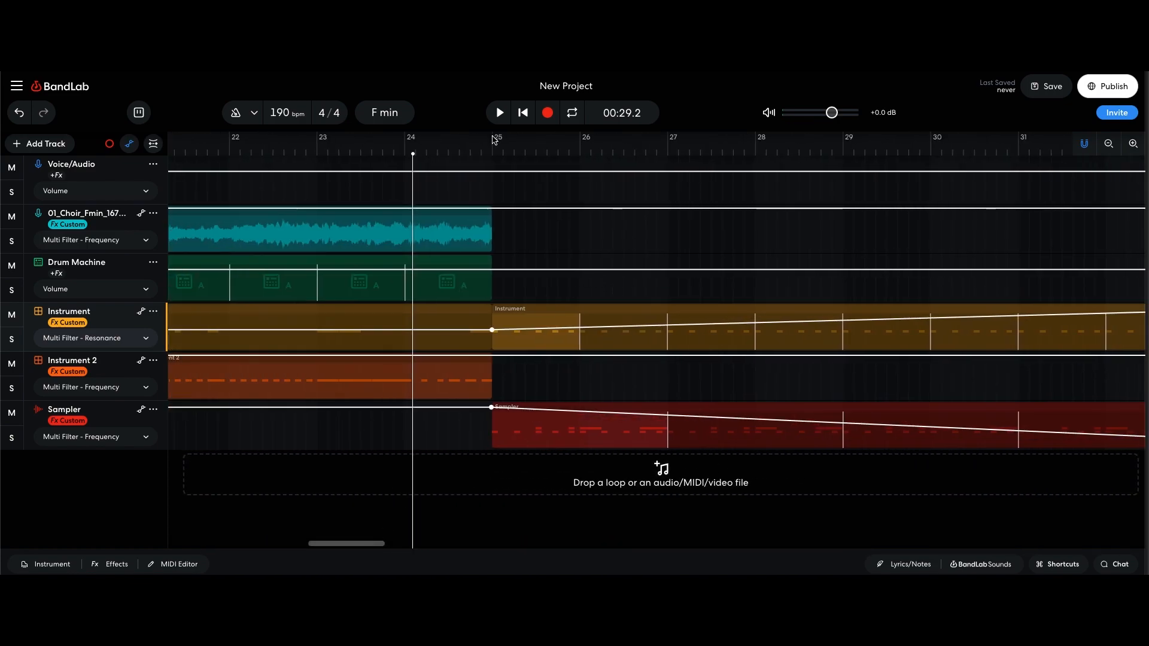
click(131, 147)
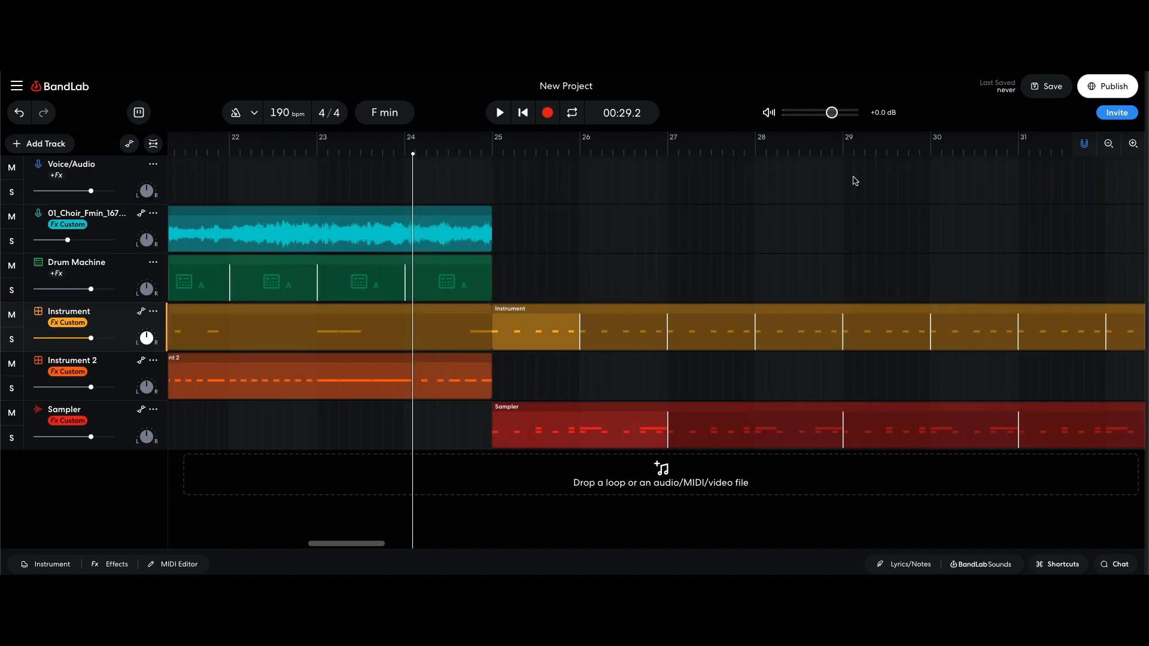
click(1109, 144)
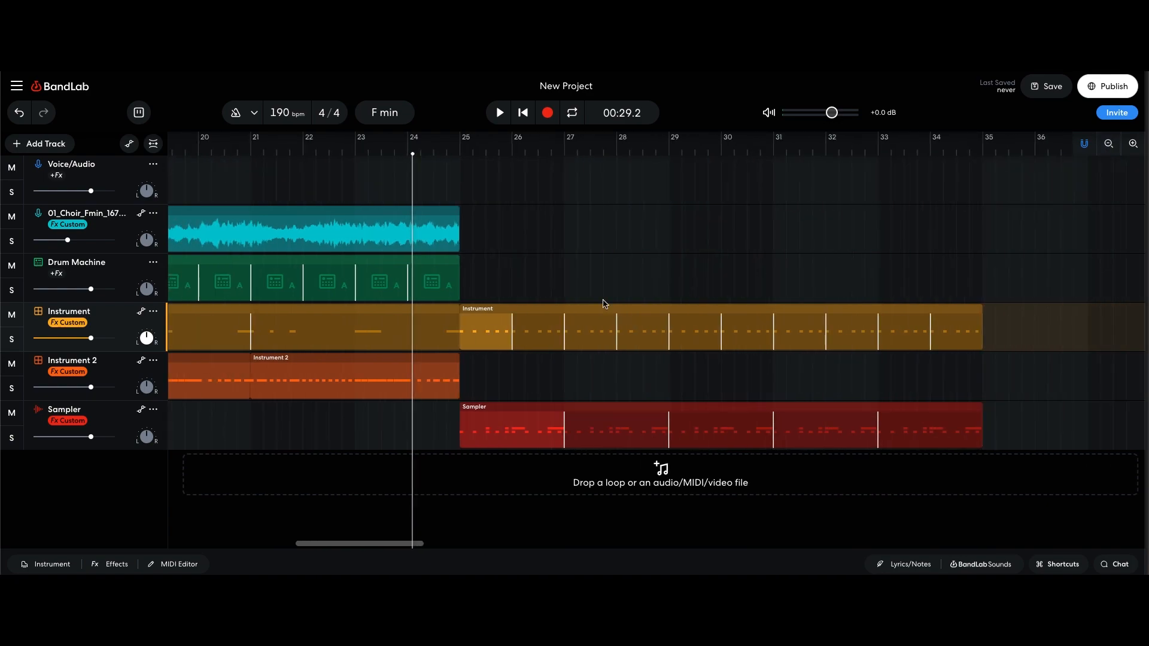
drag(401, 545, 237, 544)
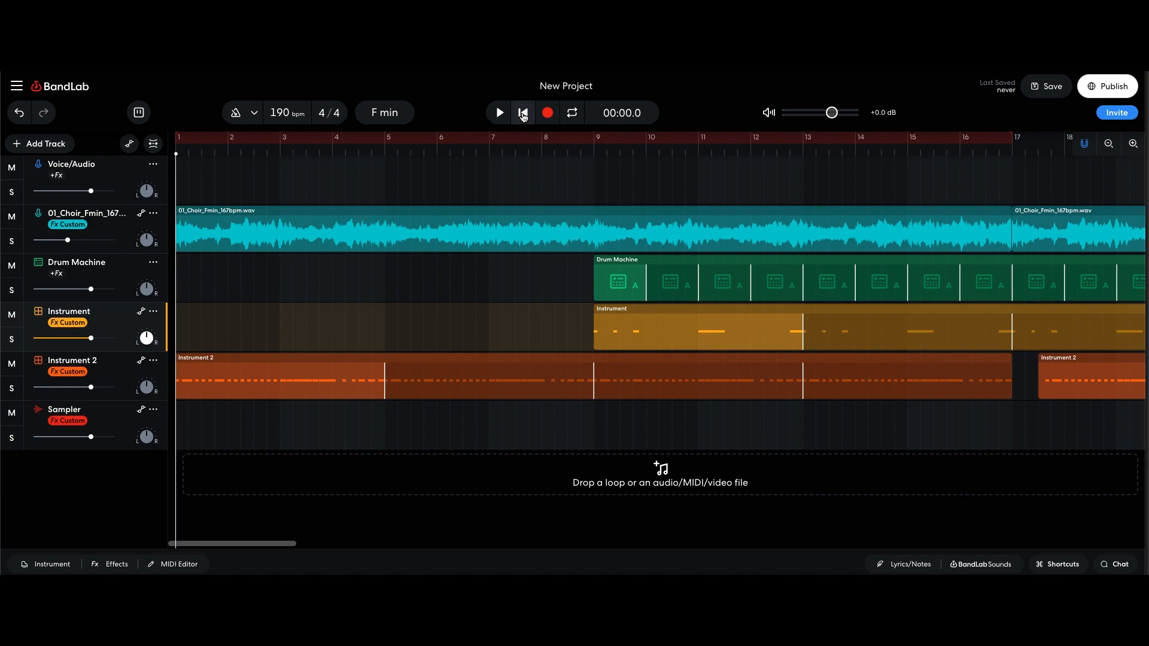
key(space)
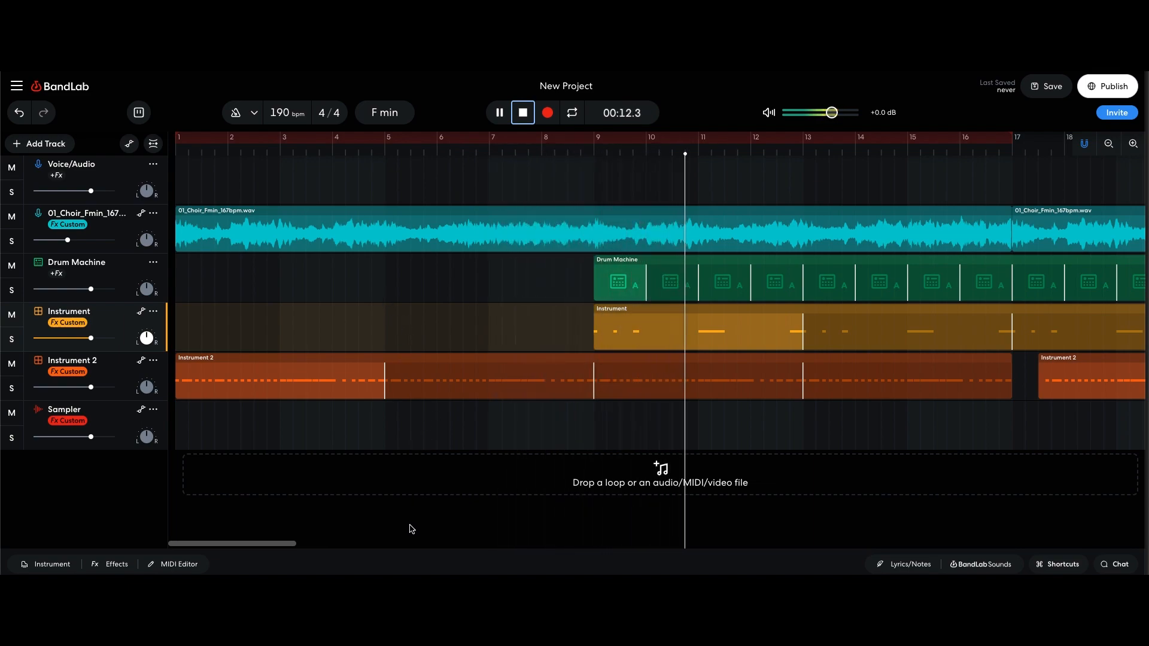
key(space)
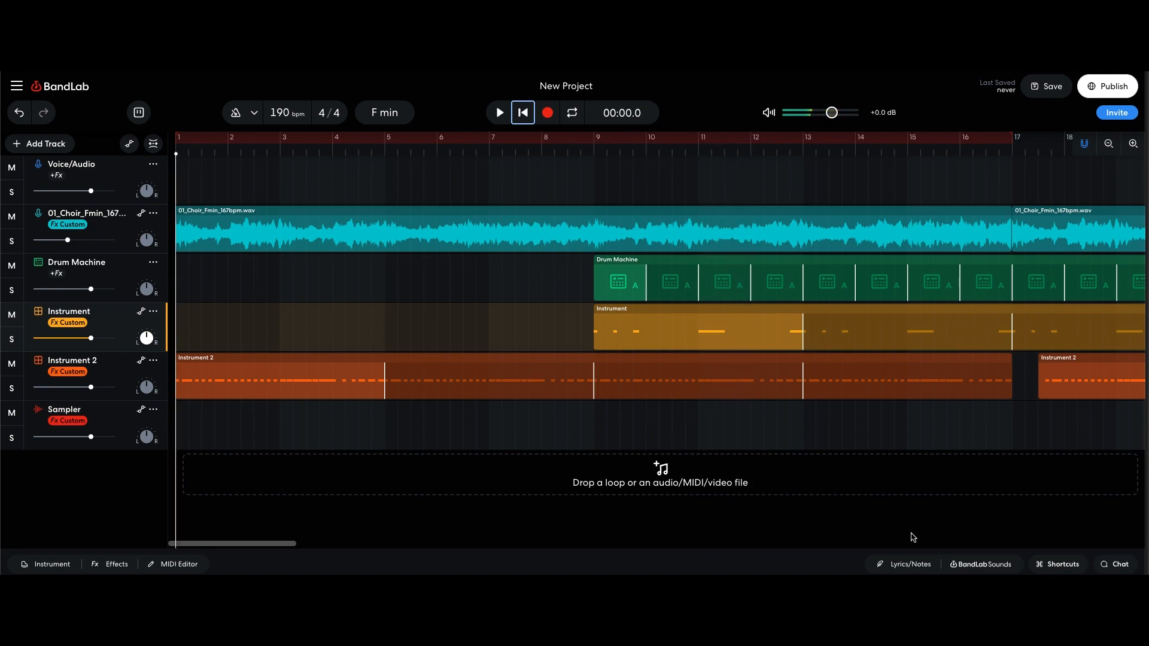
Step: Search the BandLab one-shot sounds for "cymbal" and preview Cymbal_vybe809Cymbal and Cymbal_vybeOrchCrash
click(973, 565)
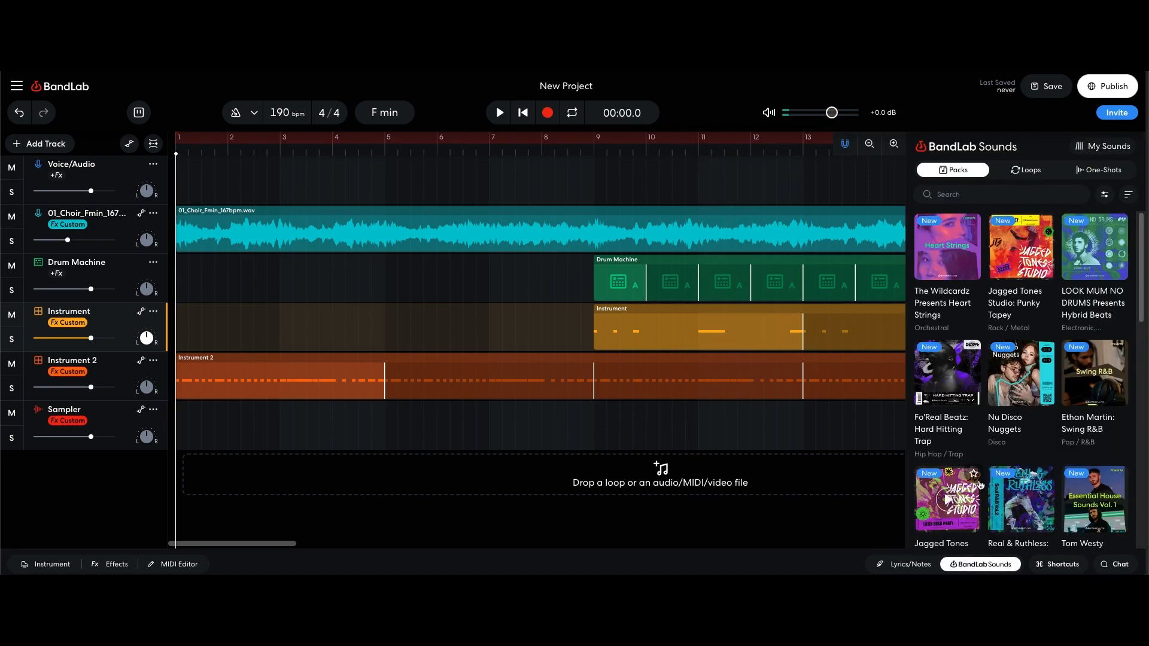
click(1094, 174)
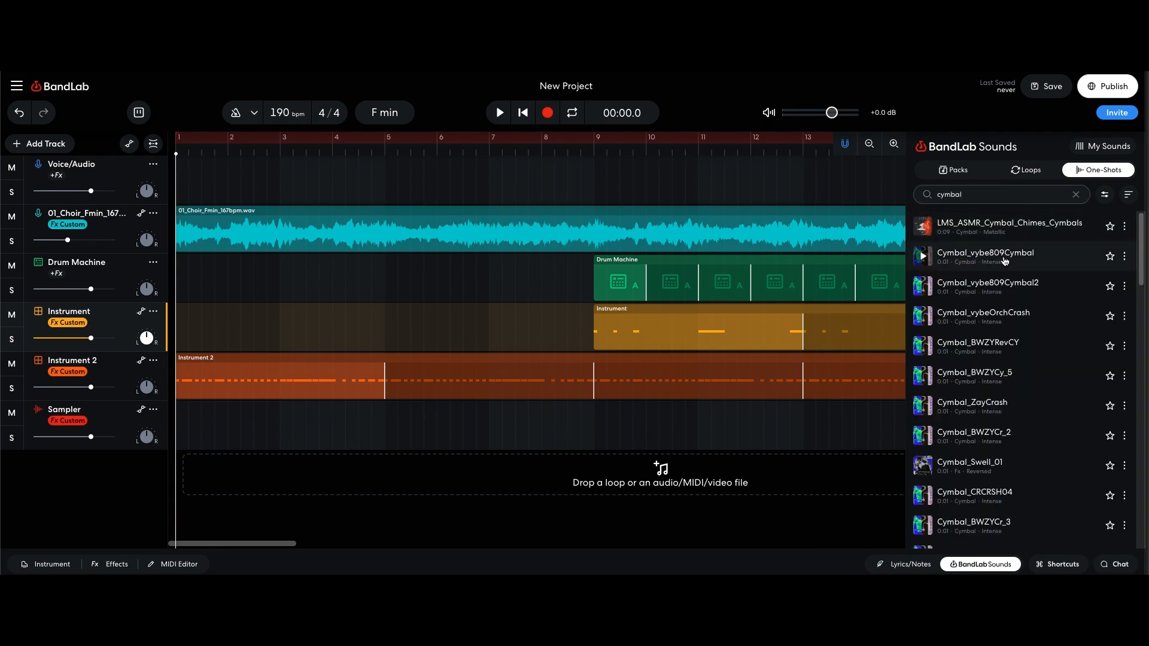
click(1005, 257)
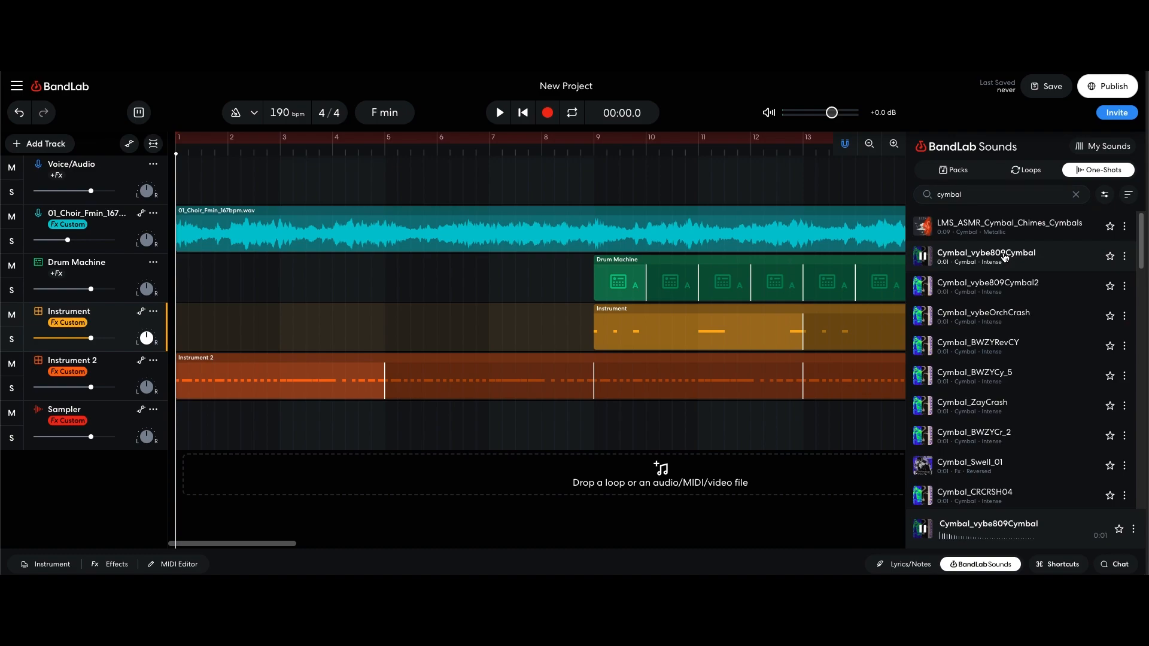
click(1005, 321)
Step: Place Cymbal_vybeOrchCrash on a new track so that it ends at bar 9, and reverse the region
drag(1004, 317, 598, 431)
drag(999, 314, 565, 471)
right_click(631, 477)
click(669, 569)
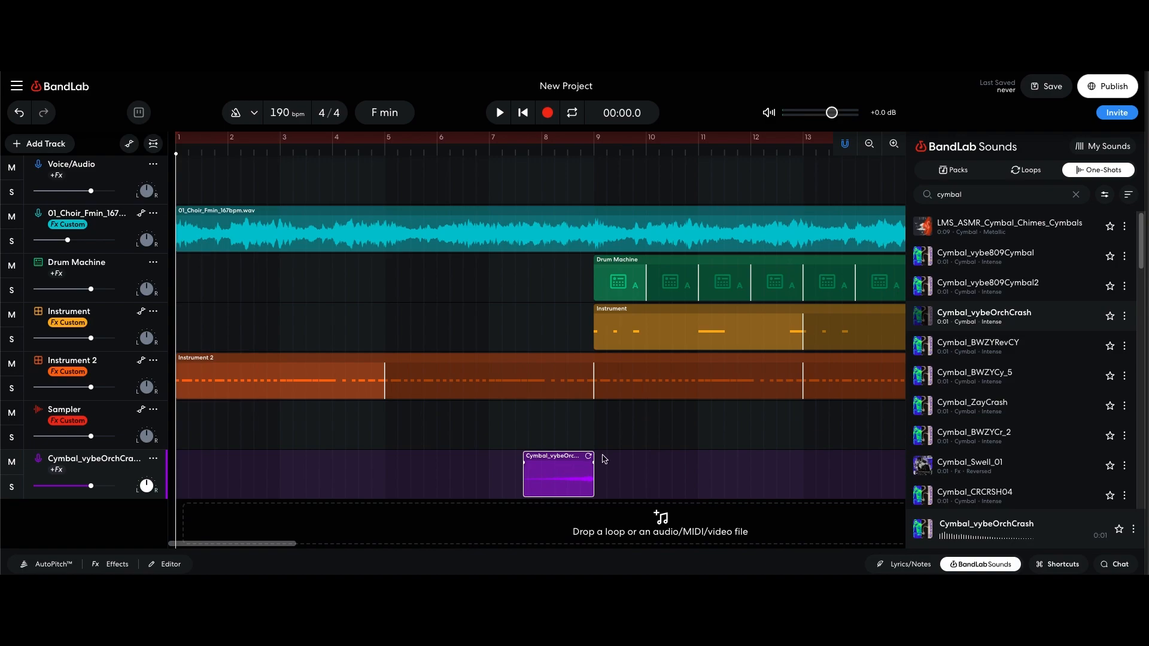
Step: Lengthen the fade-in of the reversed cymbal to about bar 8.6 and play the transition into bar 9
click(338, 153)
key(space)
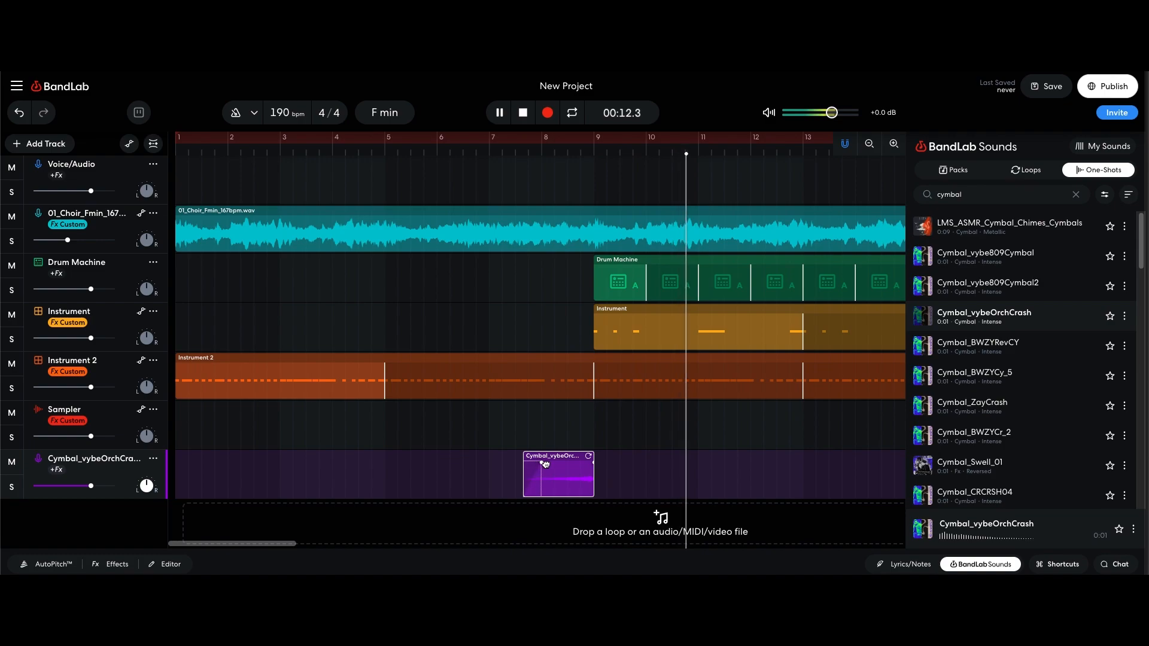
key(space)
click(469, 477)
key(space)
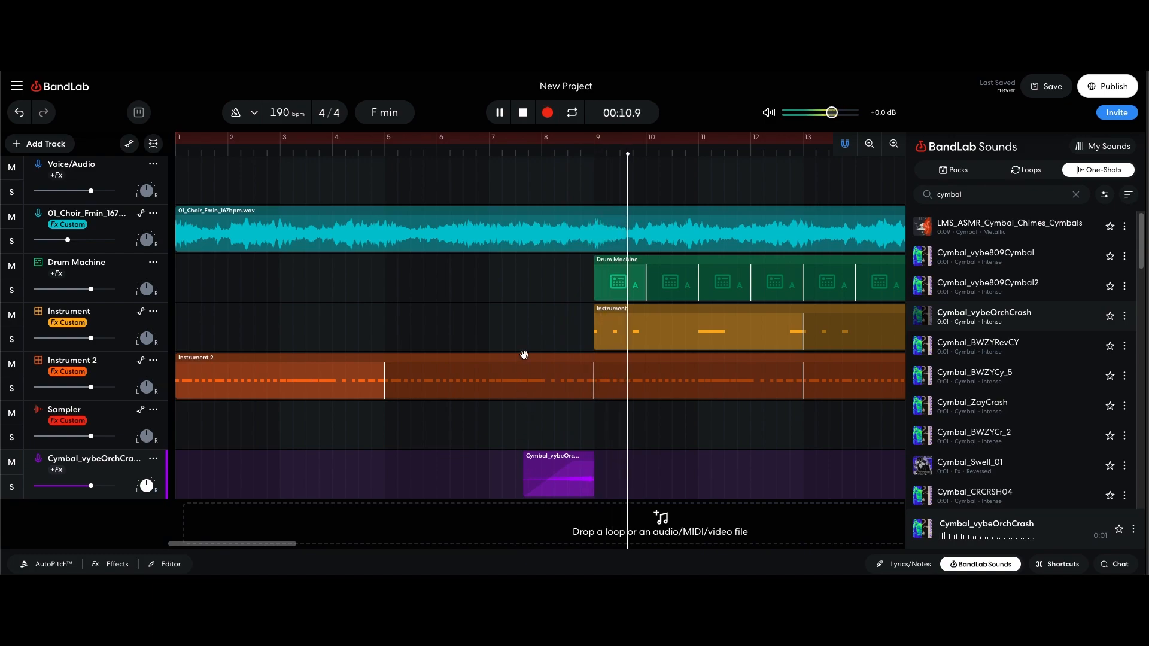
key(space)
click(536, 463)
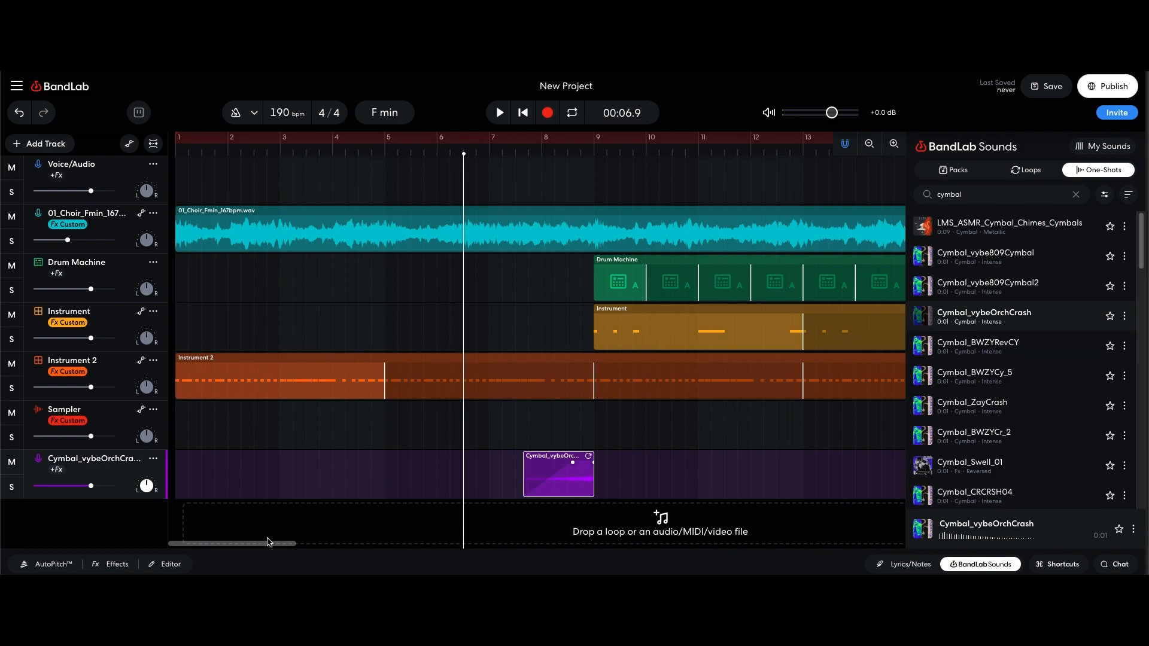
Step: Preview further cymbal one-shots, including Cymbal_ZayCrash, Cymbal_Bouldercrest and Cymbal_vybeCrashLyrd 1, for the transition at bar 25
drag(269, 546, 390, 545)
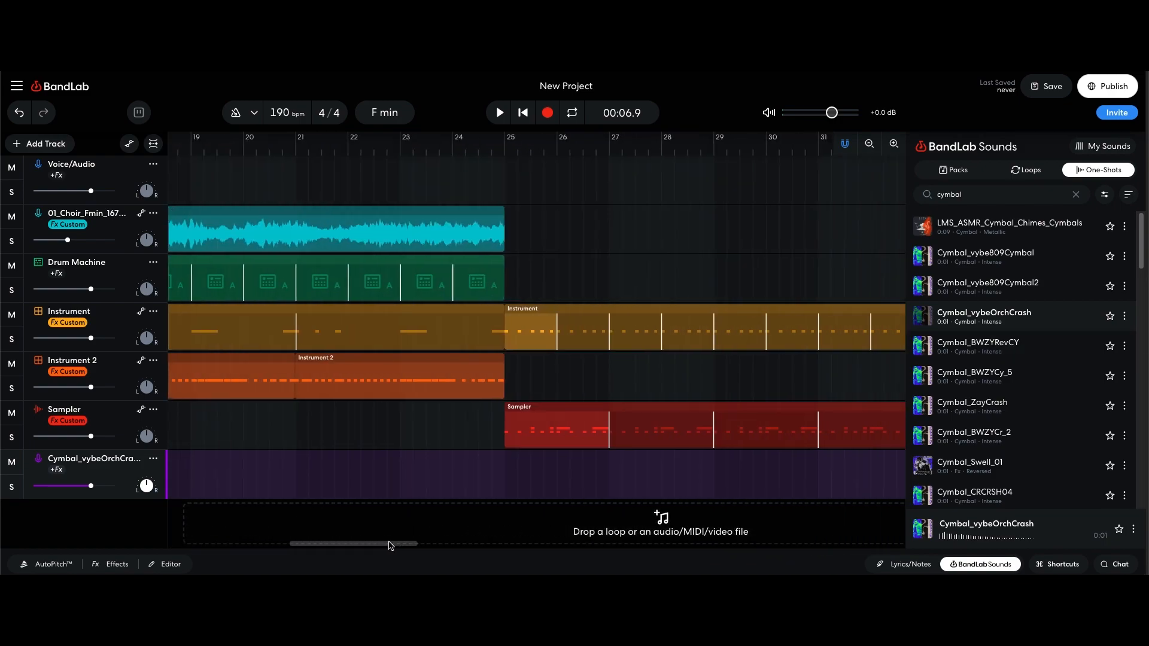
click(994, 404)
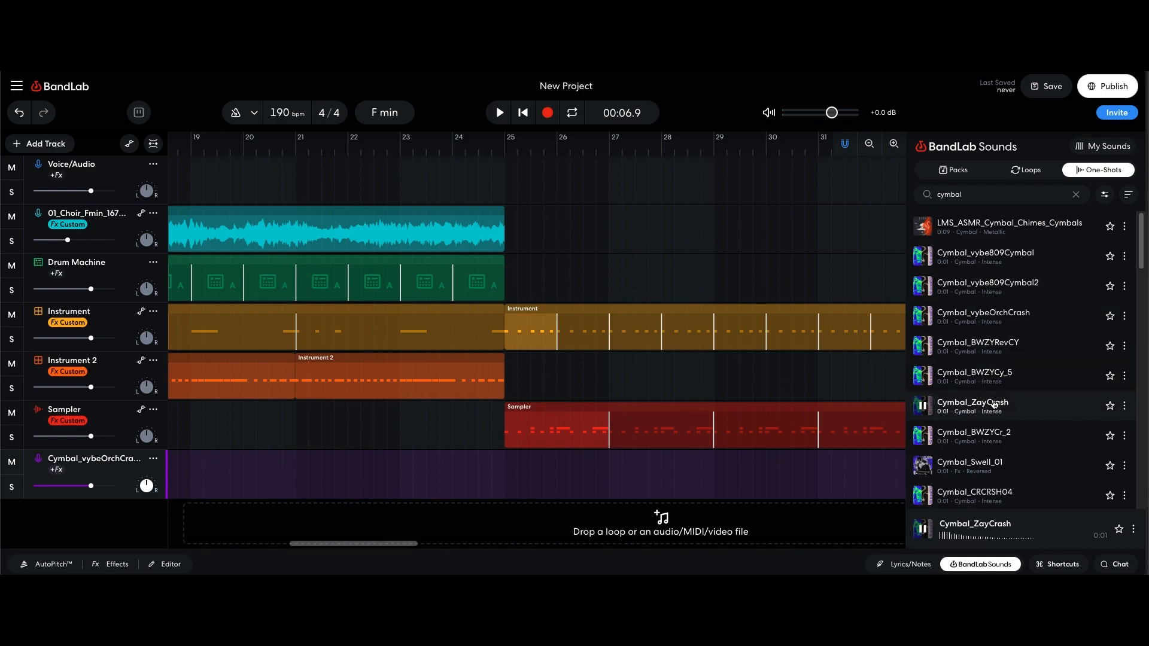
click(990, 435)
scroll(991, 435, down, 2)
click(978, 451)
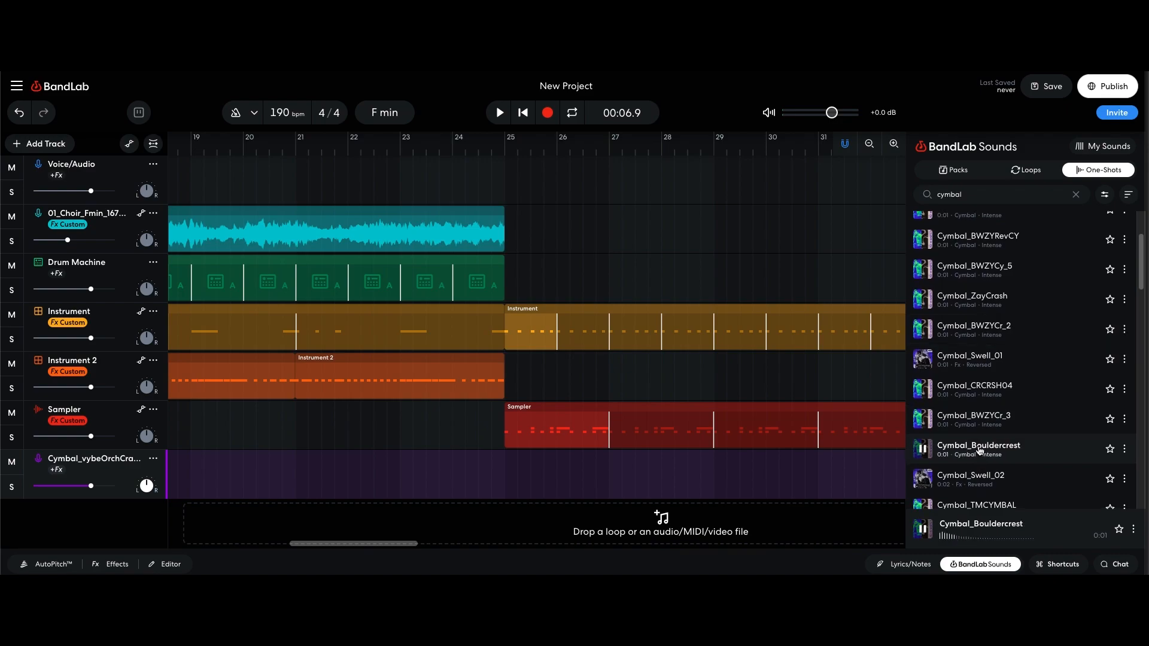
scroll(977, 449, down, 4)
click(975, 422)
scroll(981, 428, down, 2)
click(988, 435)
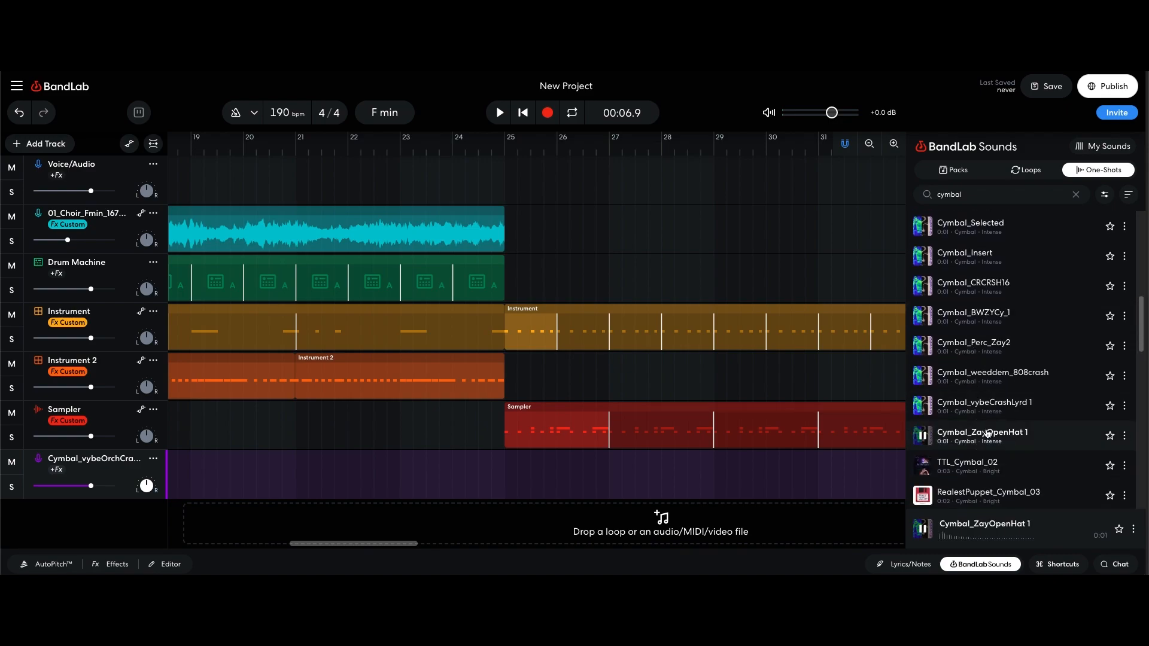
click(993, 413)
scroll(993, 448, down, 8)
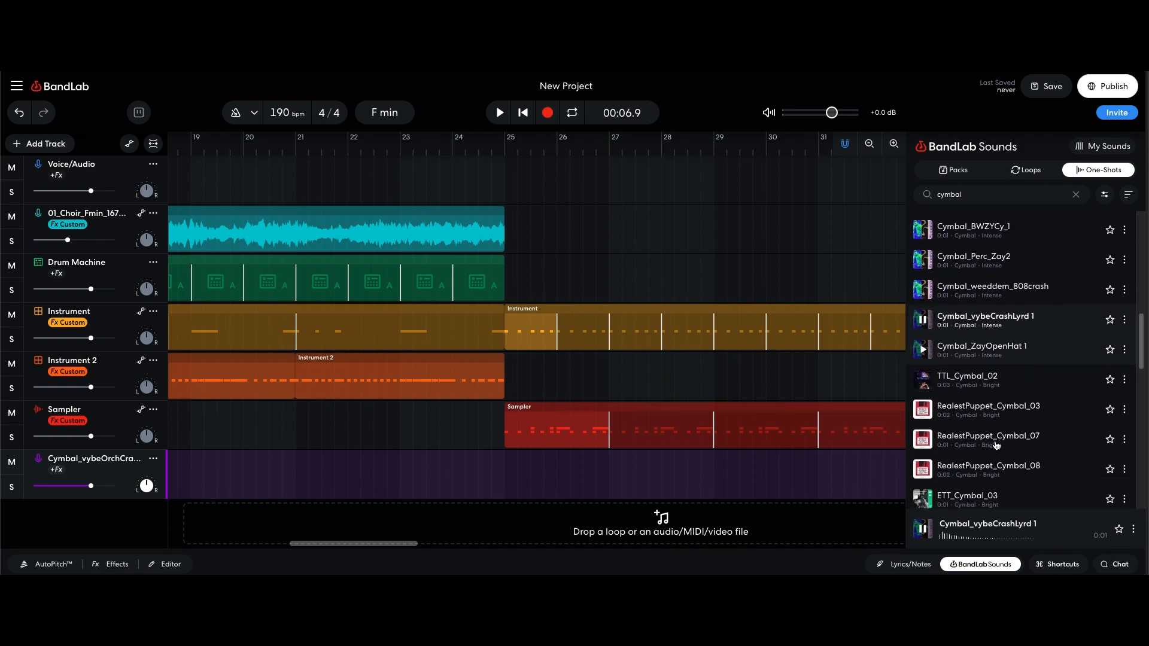
scroll(981, 466, down, 1)
click(975, 437)
scroll(981, 440, down, 10)
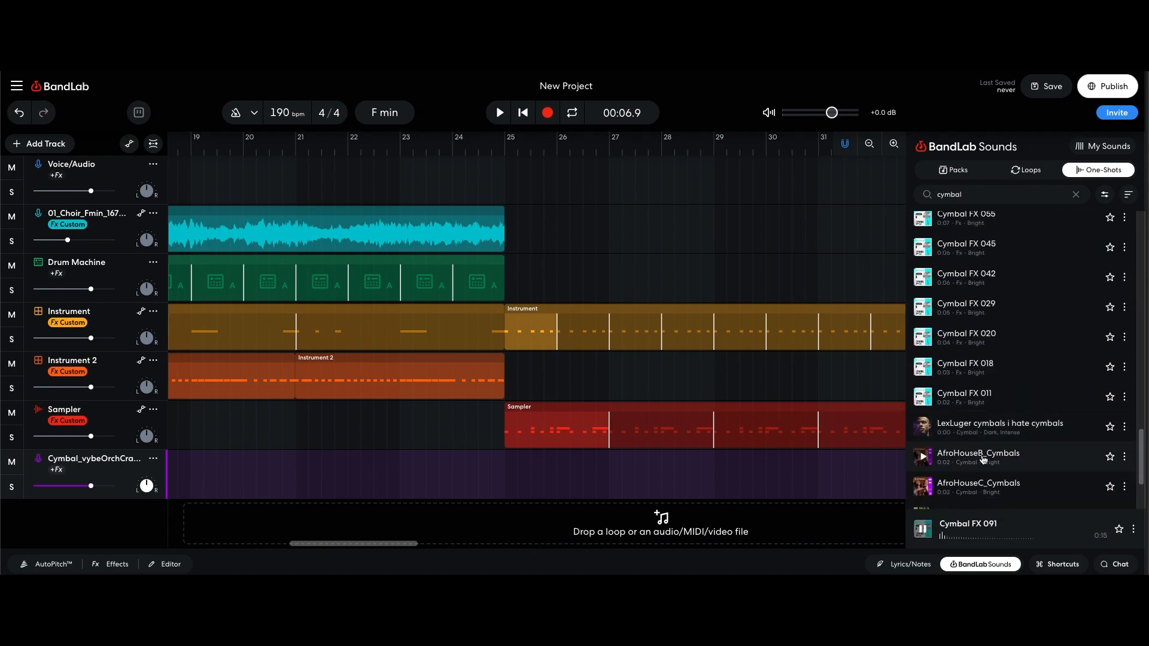
Step: Search the one-shots for "crash" and preview sounds from Crash_Snuff to Crash_Varsity
click(1040, 195)
text(crash)
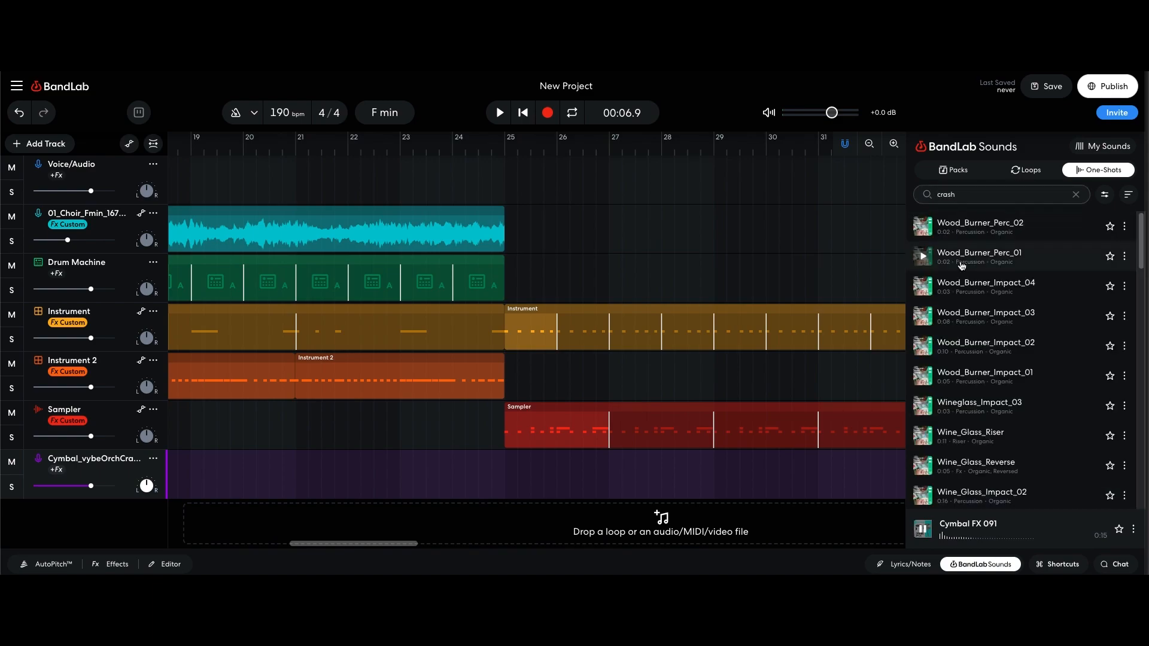
click(982, 287)
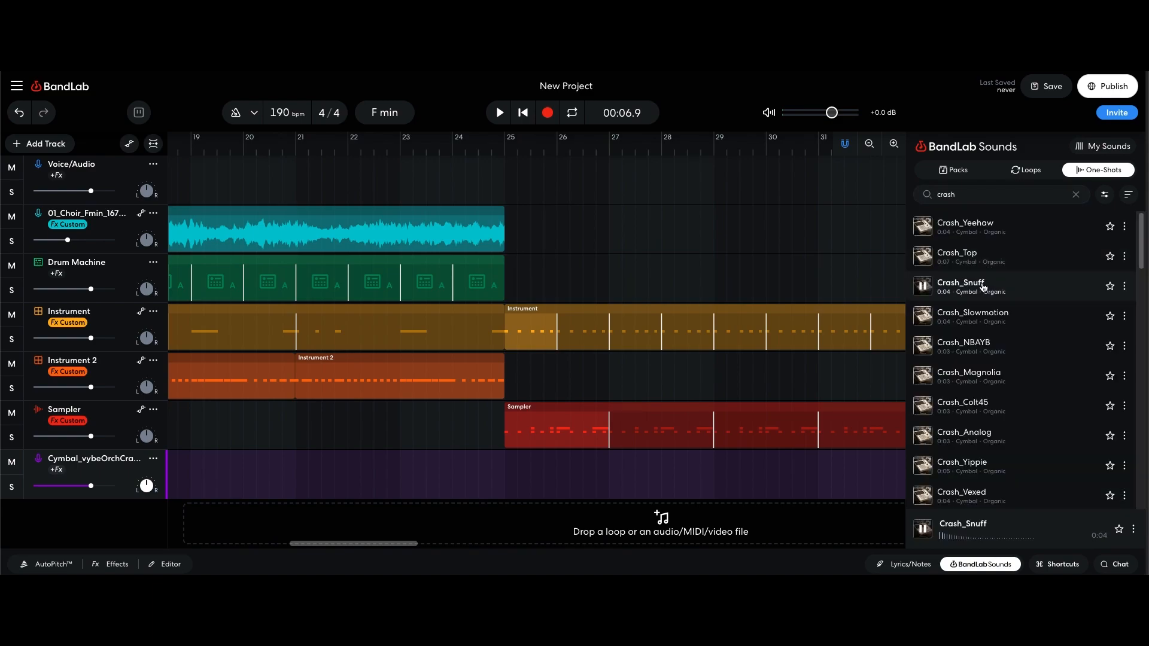
click(974, 346)
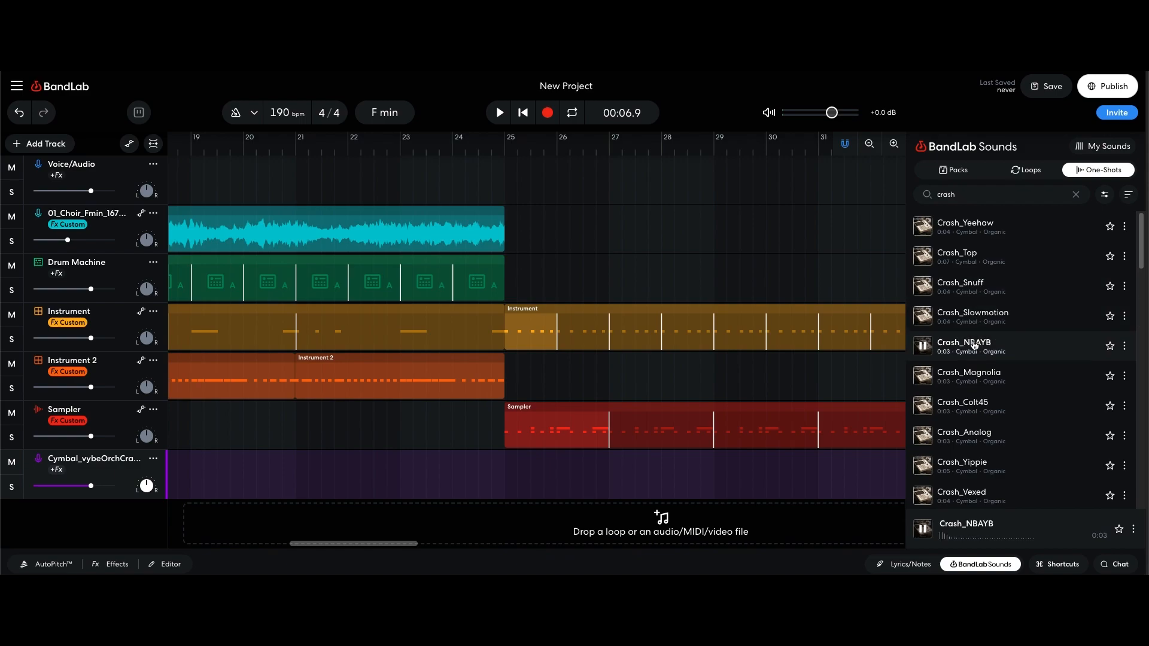
click(970, 374)
click(966, 407)
click(966, 432)
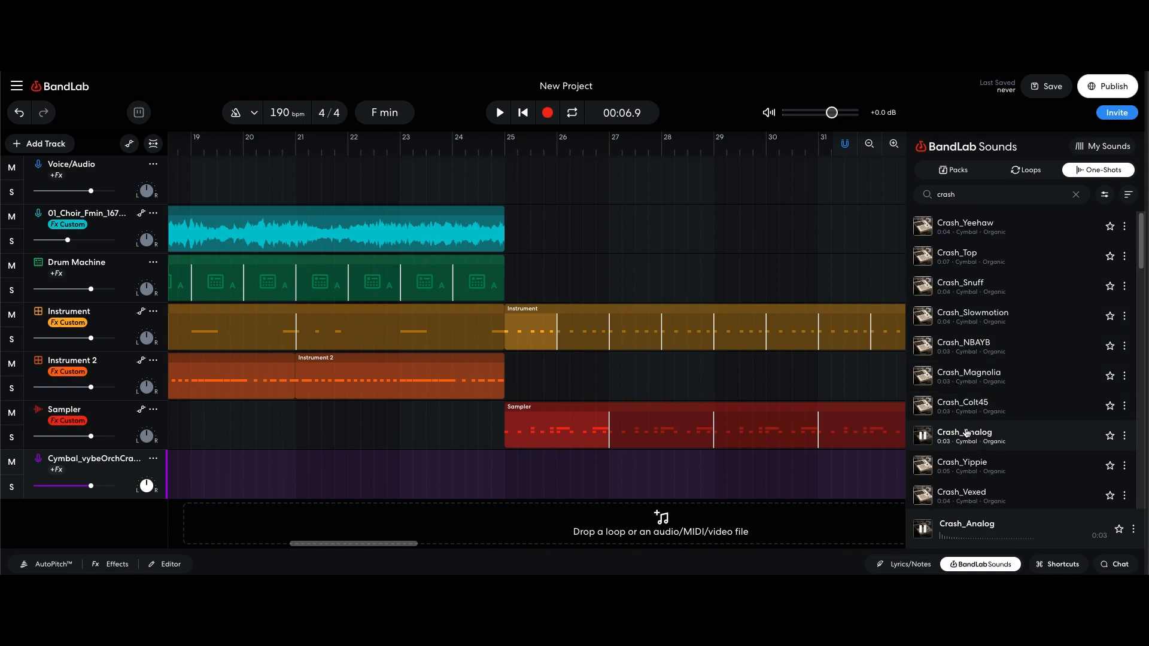
click(965, 464)
scroll(967, 465, down, 3)
click(964, 338)
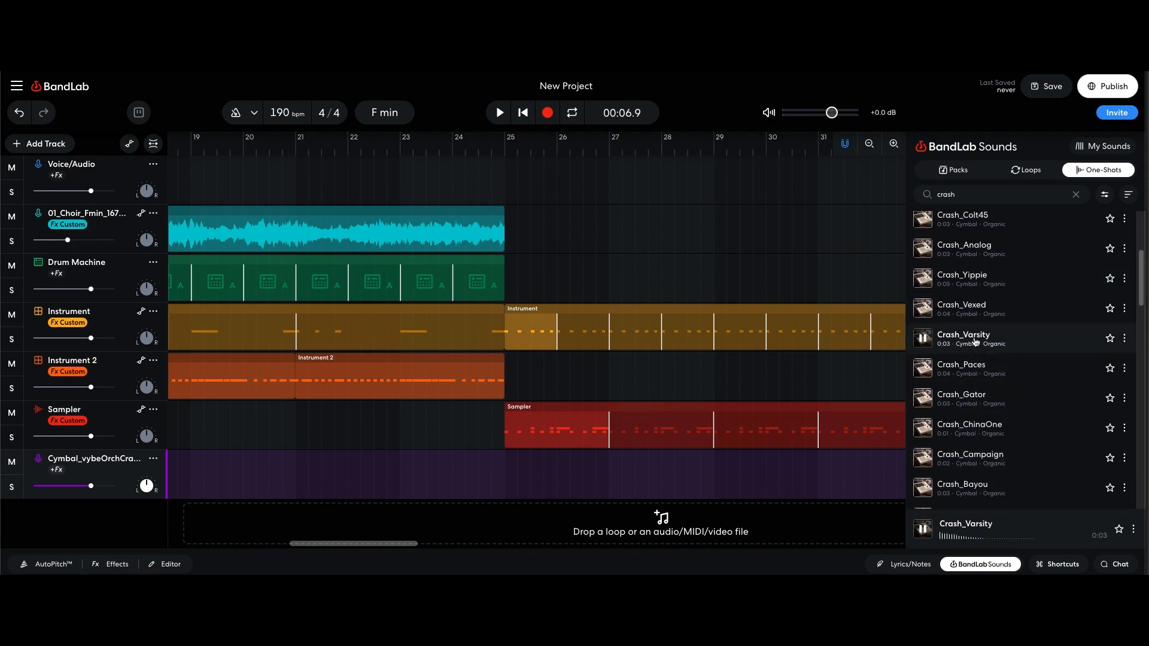
Step: Place Crash_Varsity at bar 25 on the cymbal track and play from about bar 22 into it
drag(975, 338, 521, 465)
click(452, 464)
click(357, 452)
key(space)
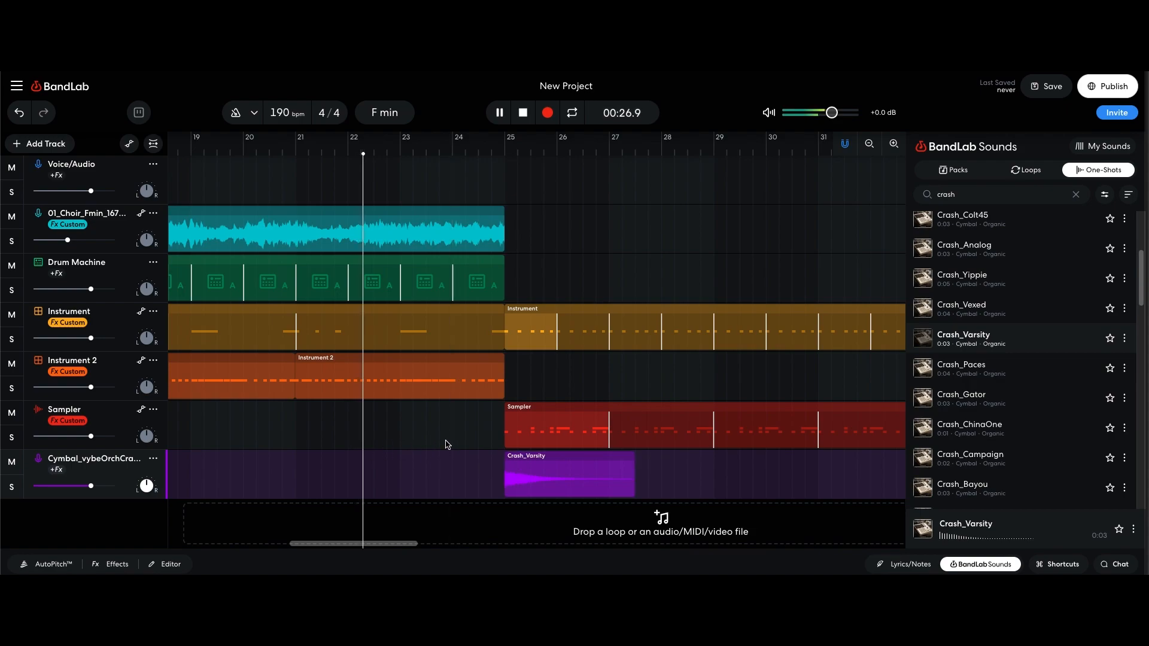
click(551, 468)
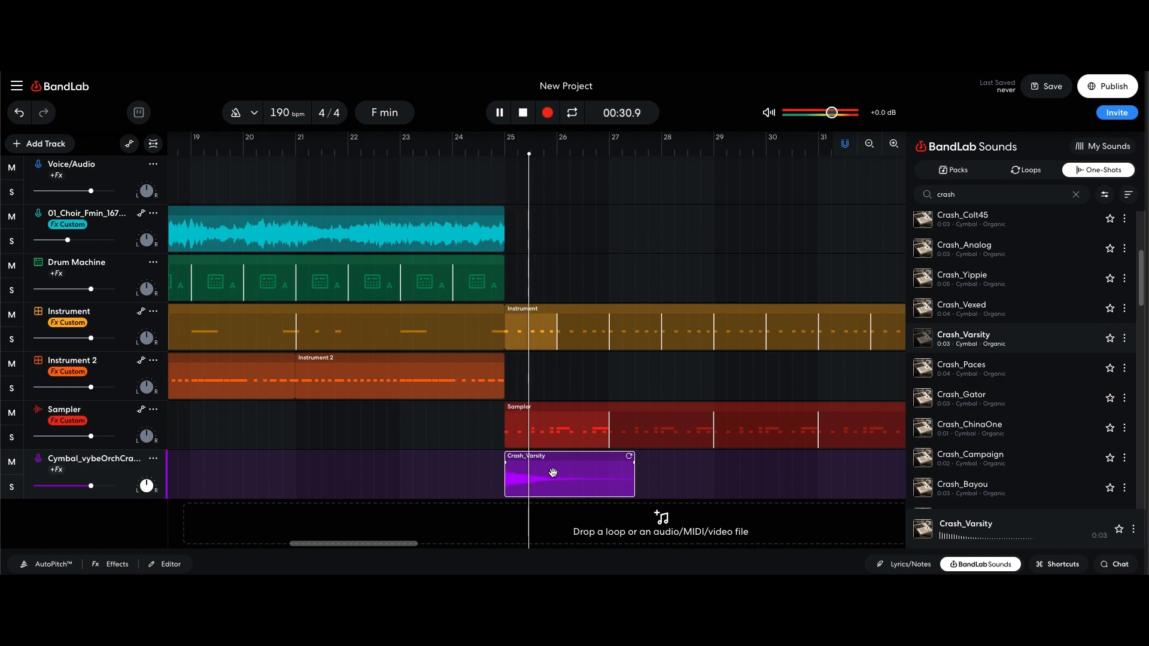
right_click(553, 476)
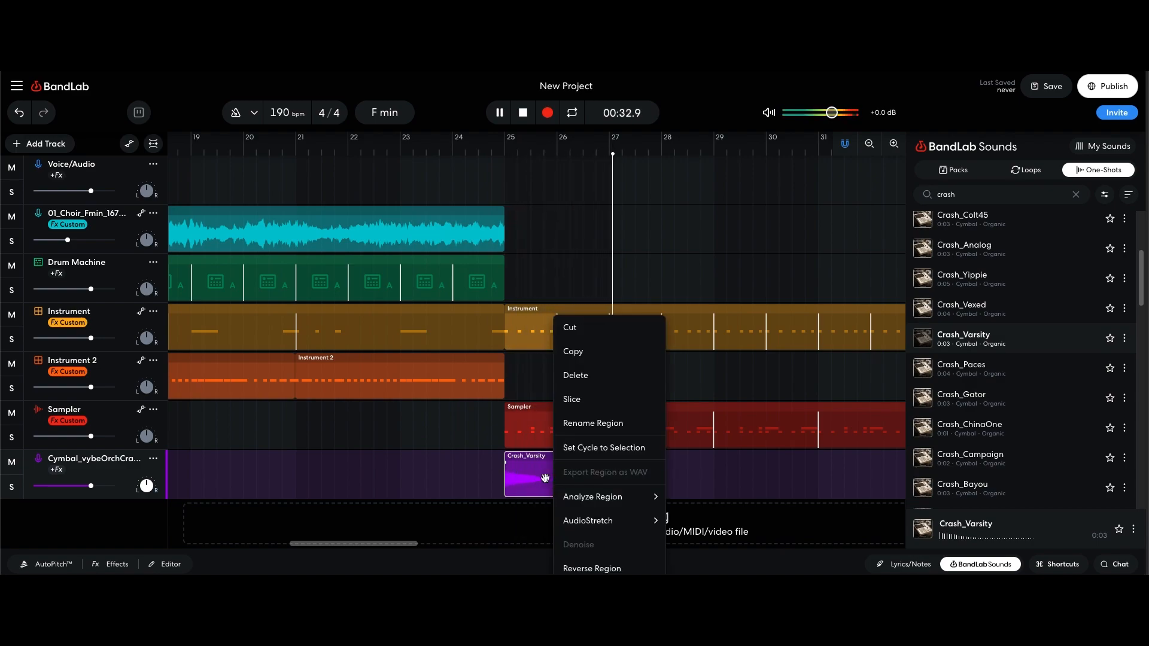
mouse_move(565, 524)
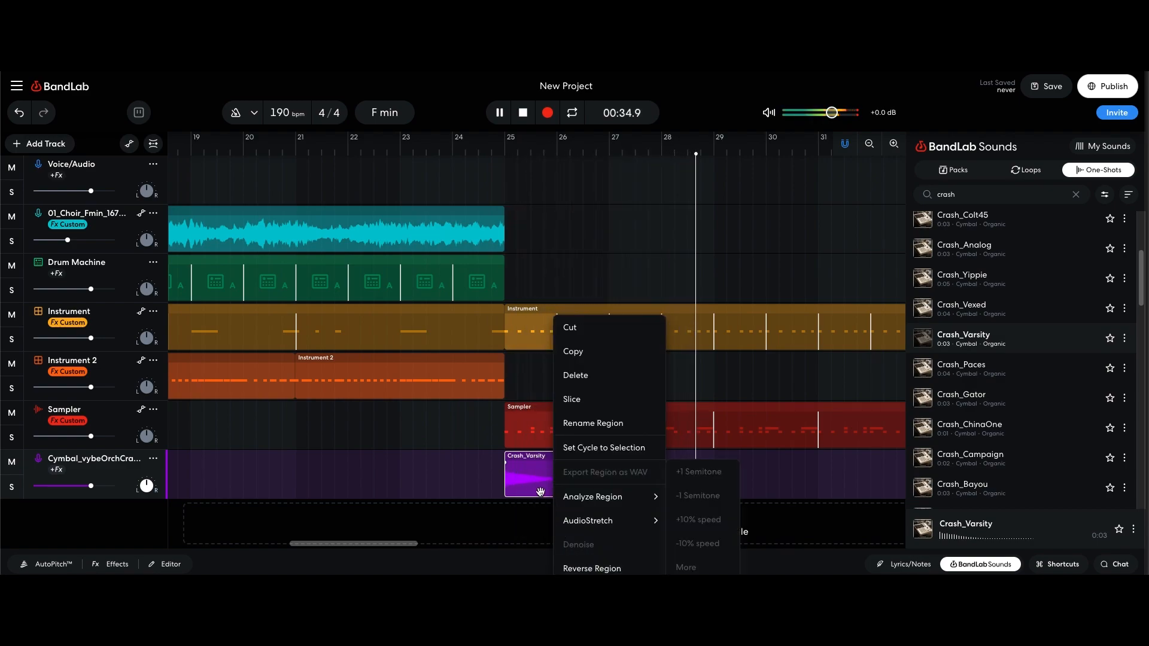
click(448, 468)
Step: Stop playback and lower the pitch of the Crash_Varsity region at bar 25 by one semitone three times with AudioStretch
key(space)
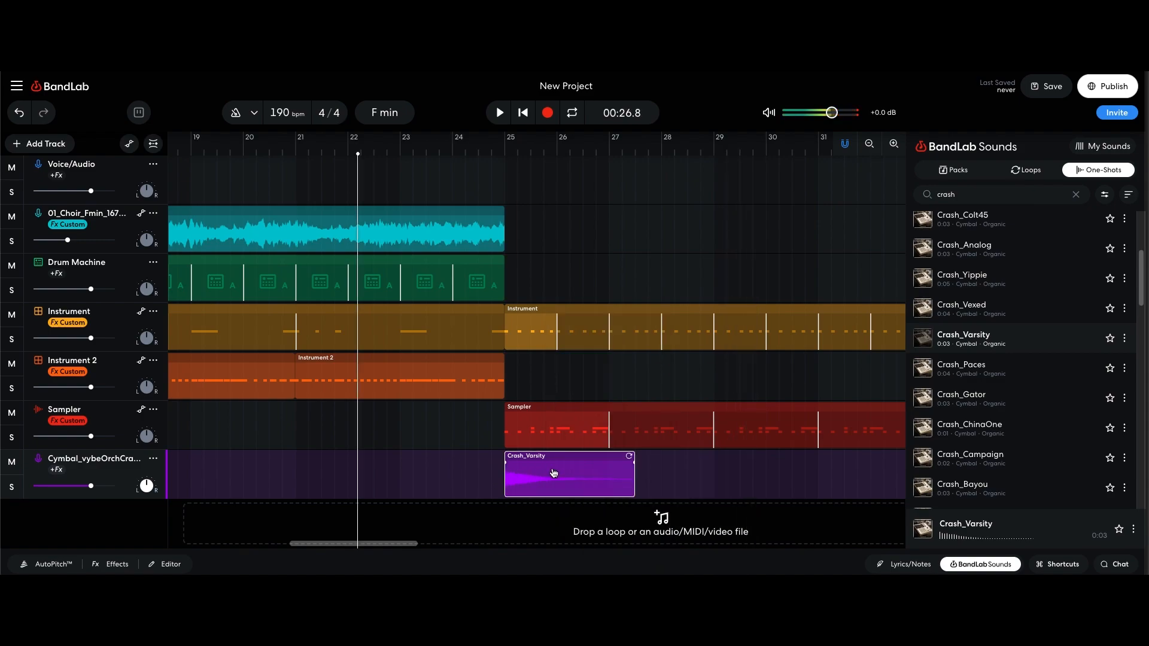
right_click(552, 470)
mouse_move(613, 520)
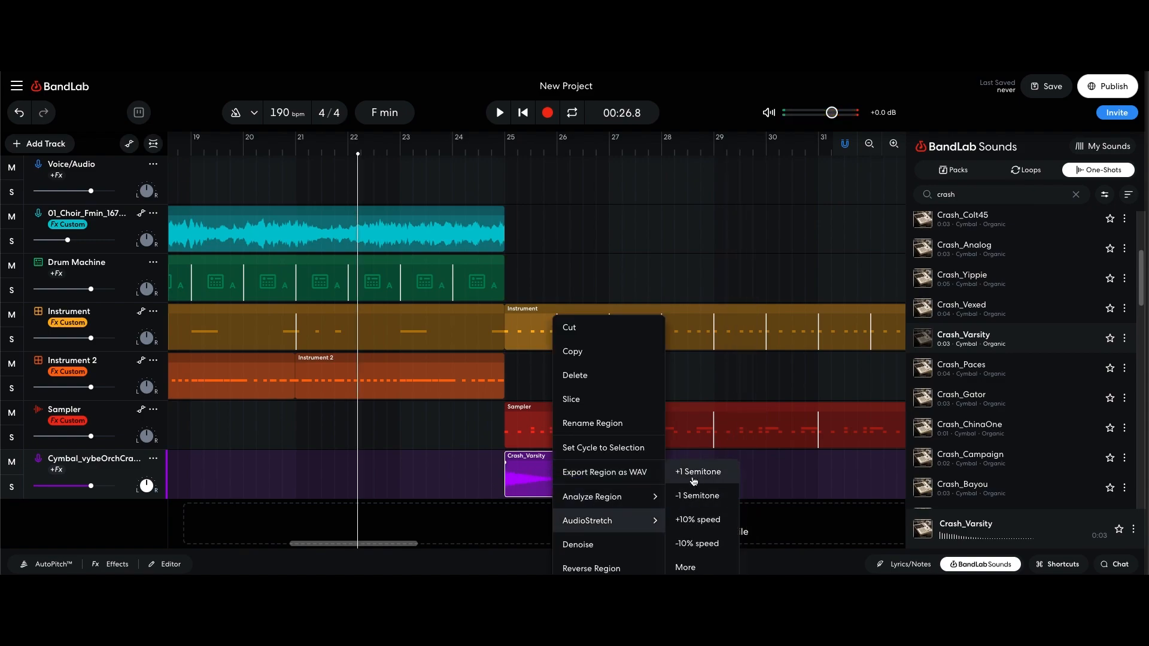
click(695, 495)
right_click(575, 477)
mouse_move(605, 518)
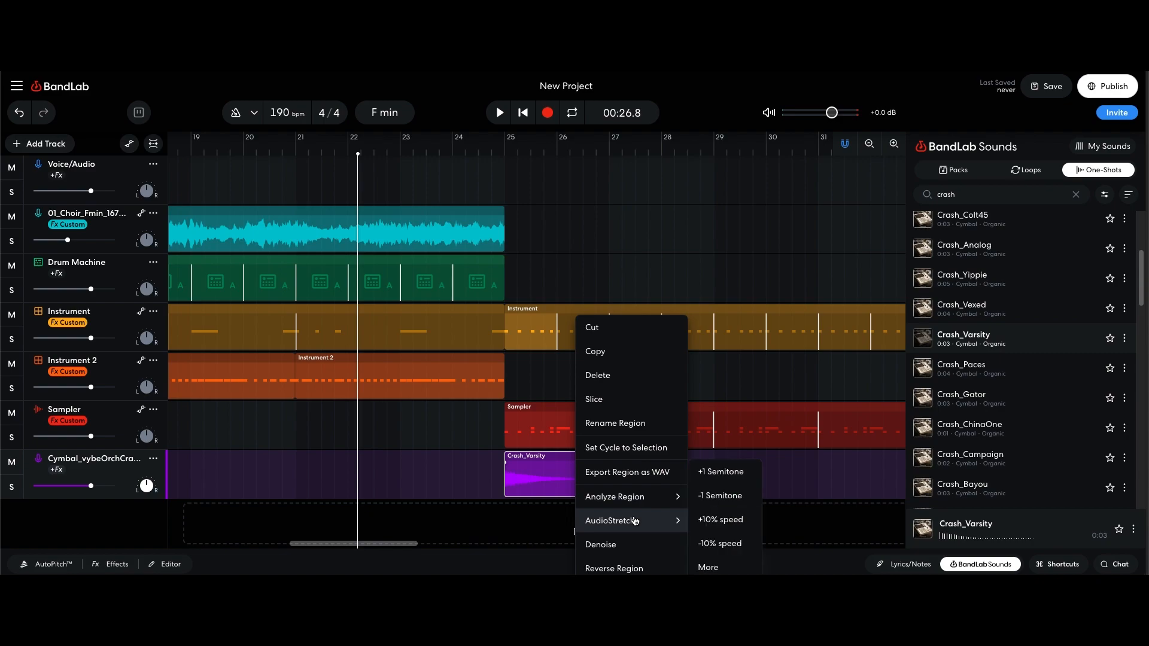
click(697, 495)
right_click(578, 479)
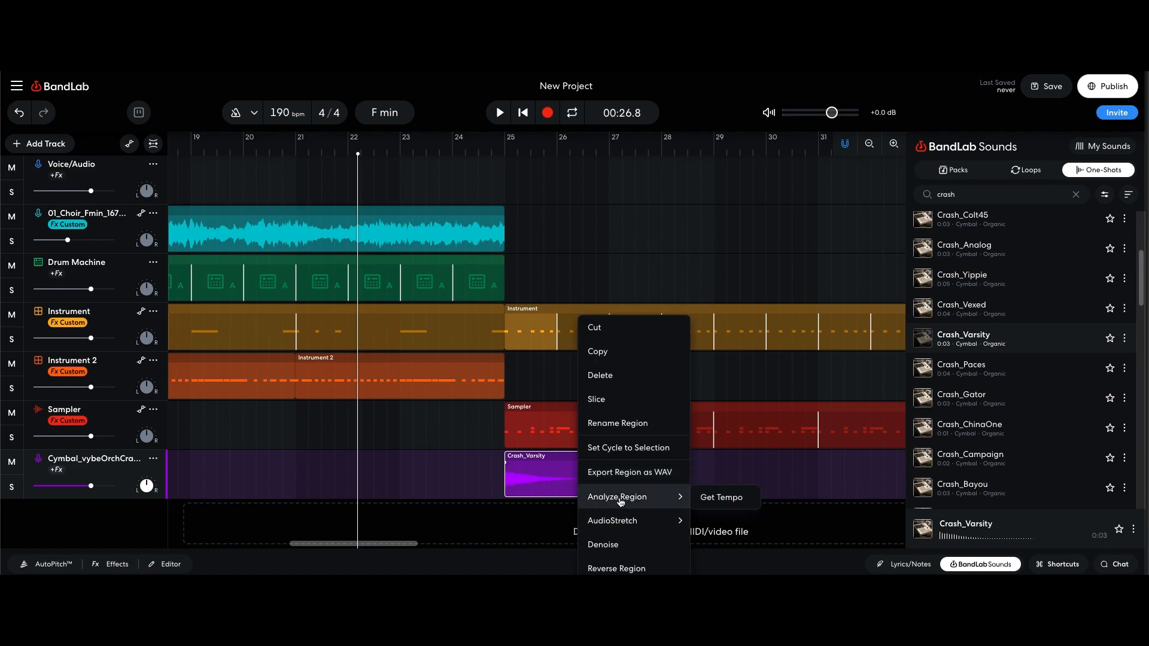
mouse_move(622, 521)
click(713, 496)
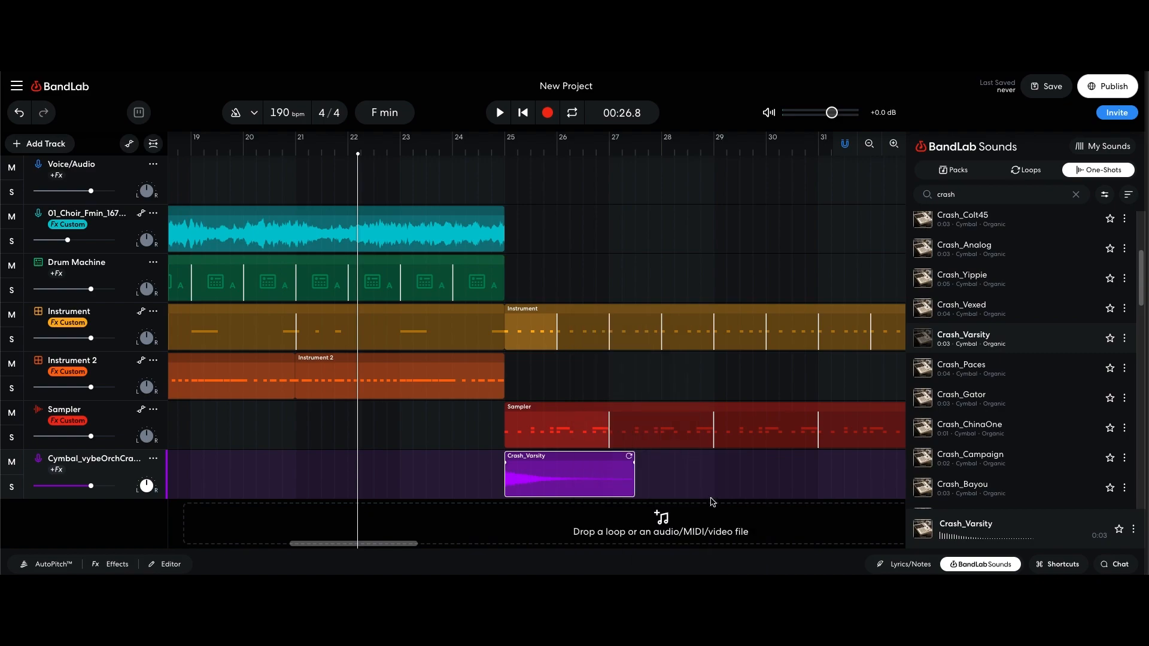
Step: Play into the crash from about bar 23.5 and apply a pitch of -3.00 st in the region's full AudioStretch settings
click(426, 488)
key(space)
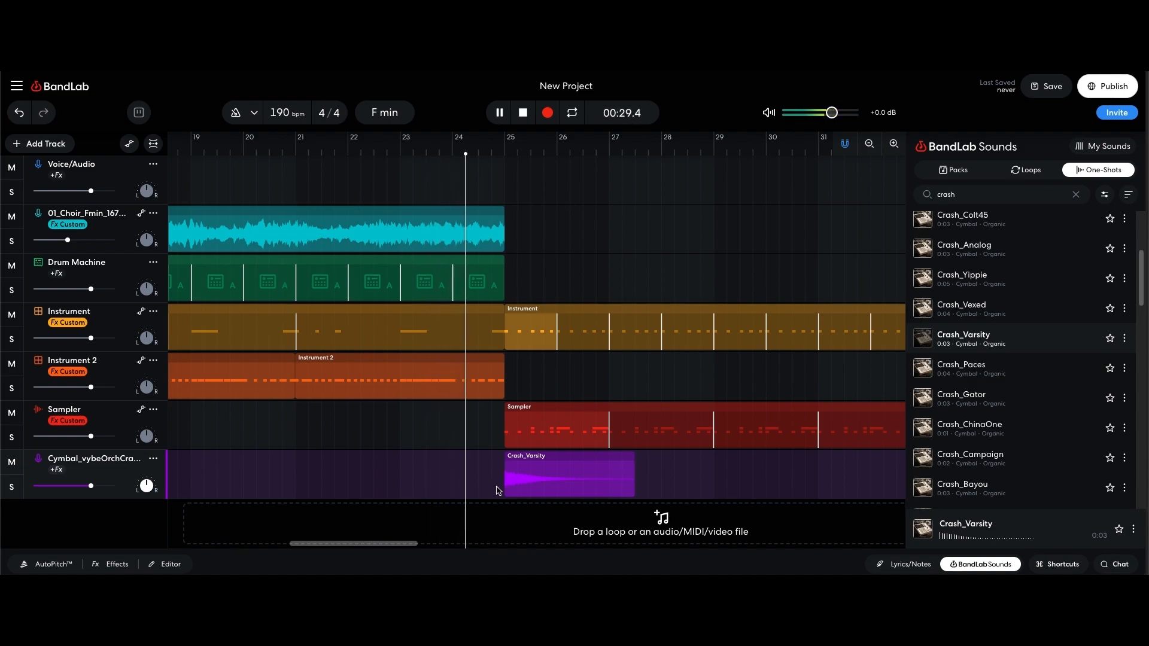
key(space)
right_click(556, 475)
mouse_move(596, 528)
click(696, 569)
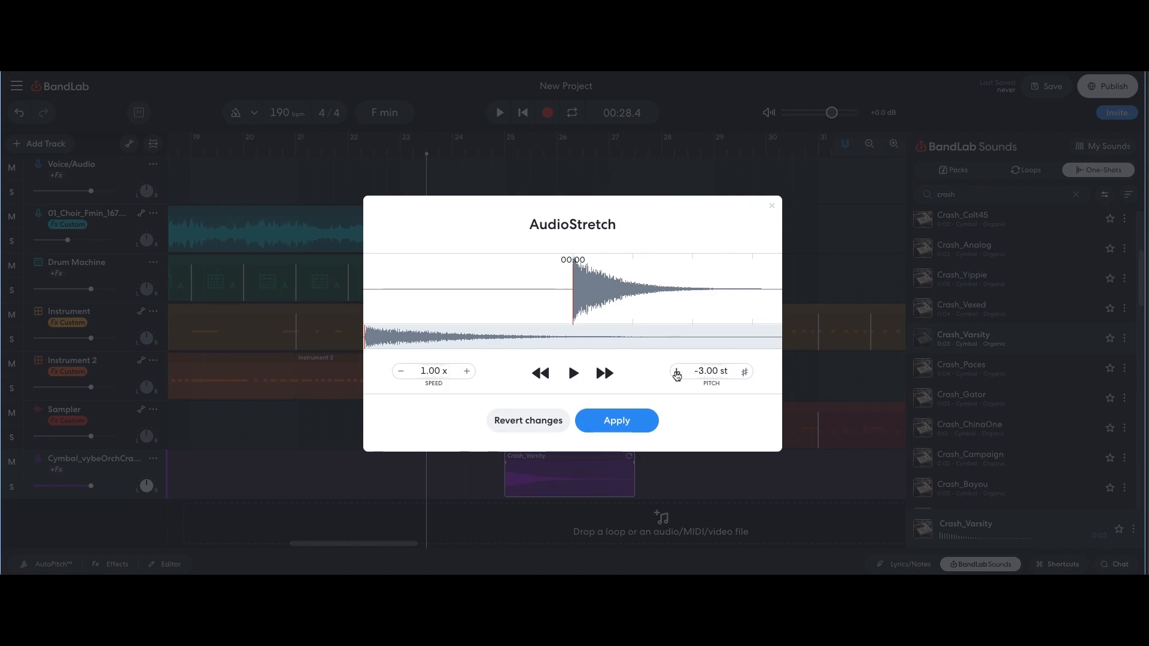
click(616, 421)
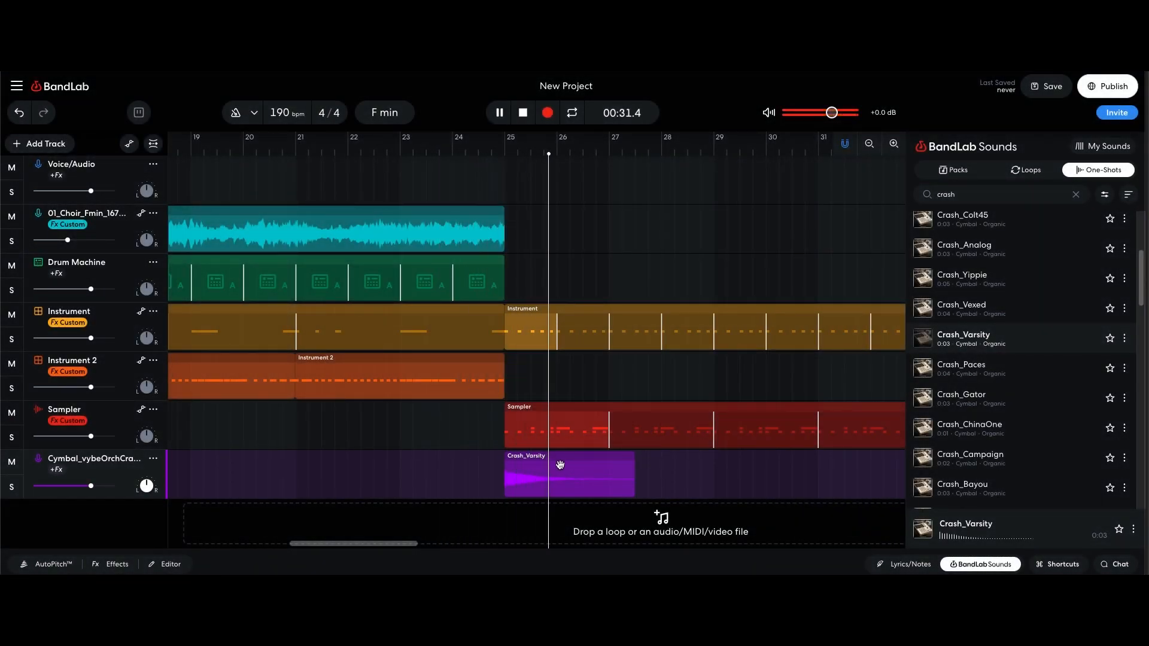
Step: Lower the cymbal track's volume in two stages while playing the crash transition at bar 25
drag(91, 486, 74, 486)
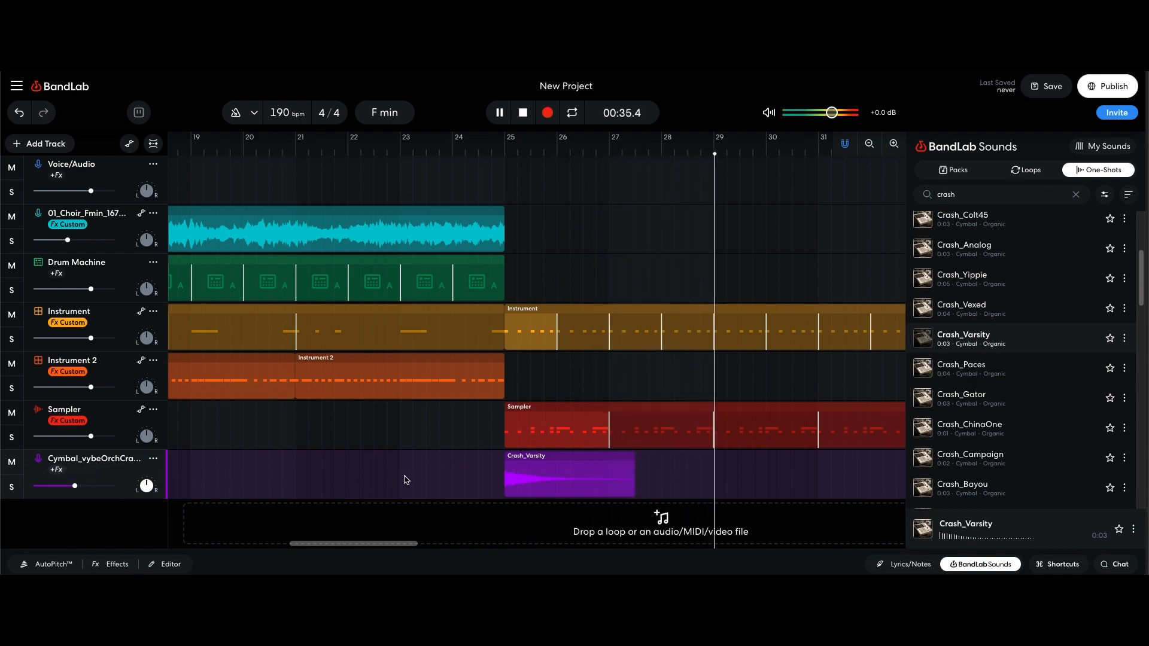
drag(75, 486, 69, 486)
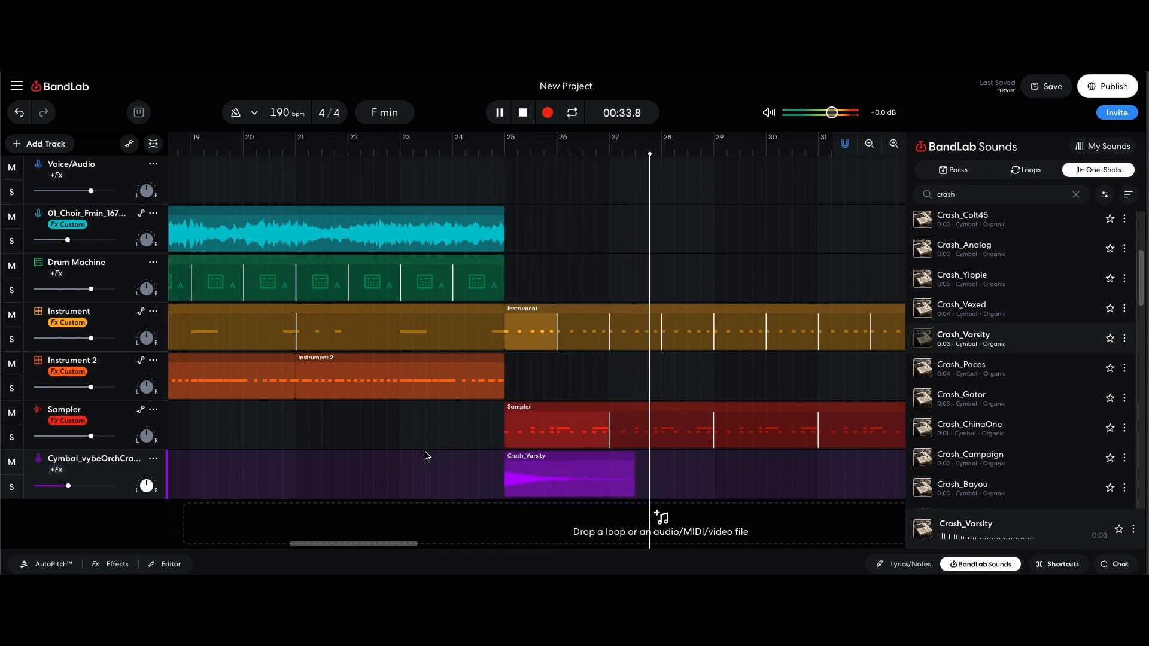
key(space)
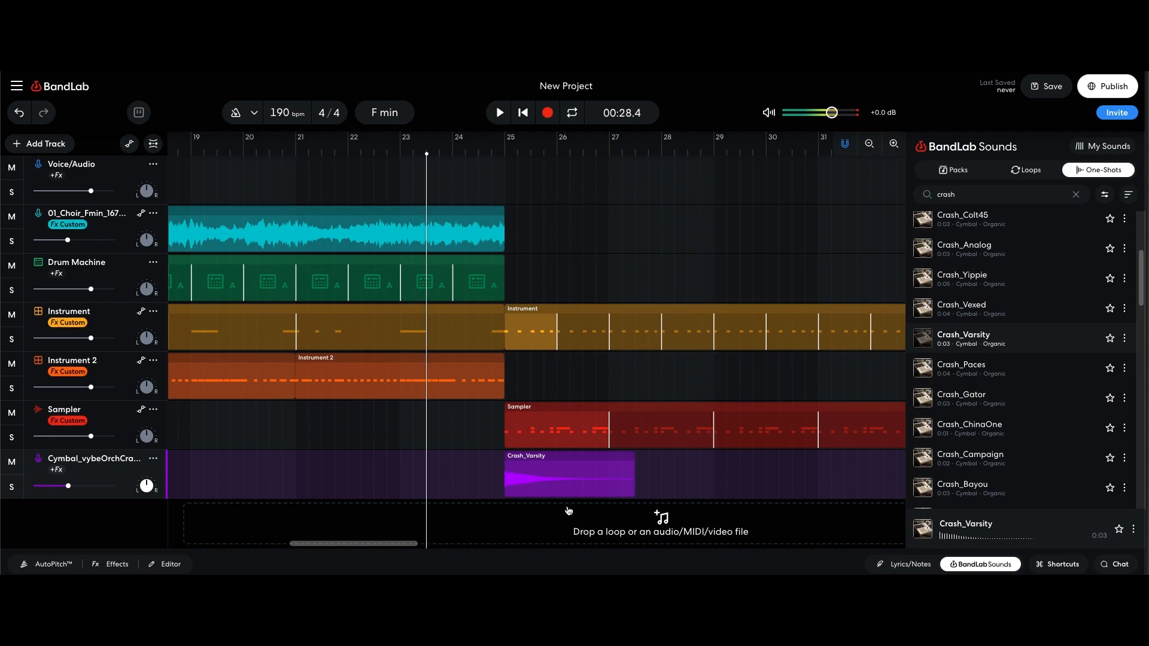
Step: Browse the loop library, from the DirtySouth synth, melody, bass and drum loops to the string loops
click(1027, 169)
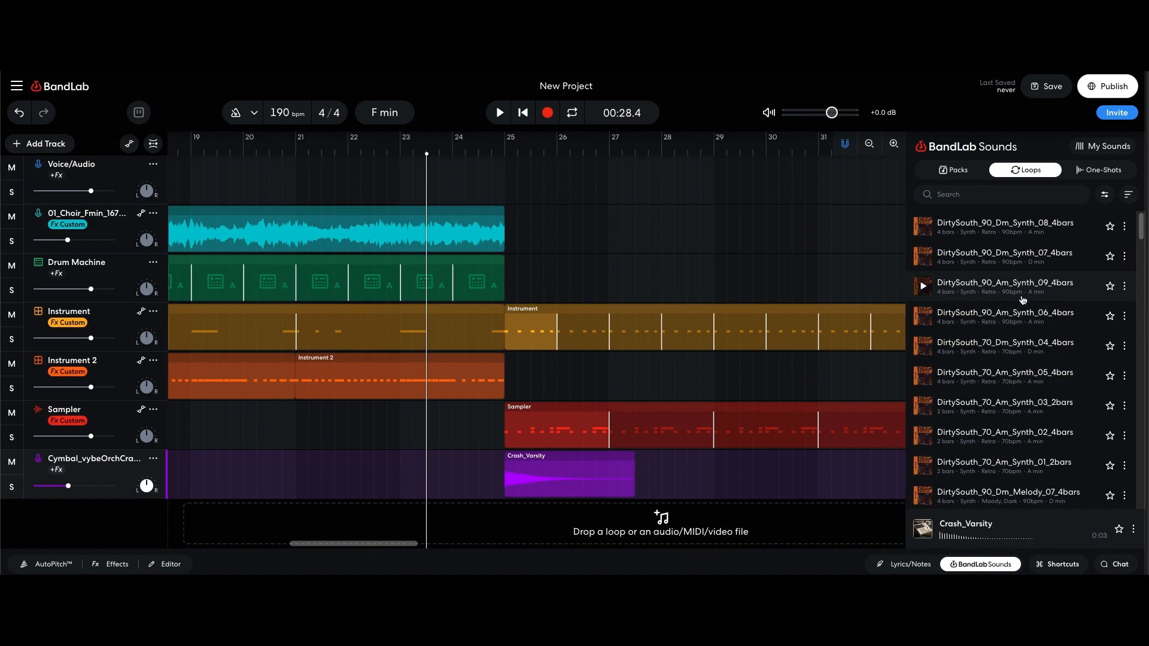
scroll(1002, 341, down, 3)
scroll(1006, 328, down, 4)
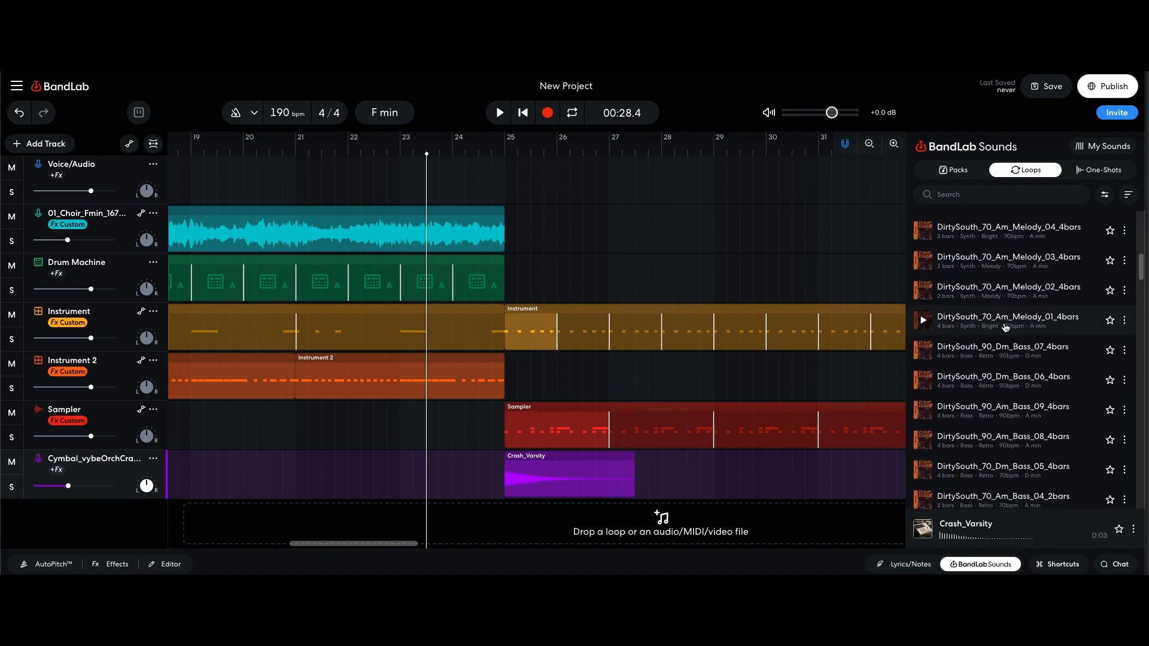
scroll(1004, 328, down, 5)
scroll(993, 341, down, 6)
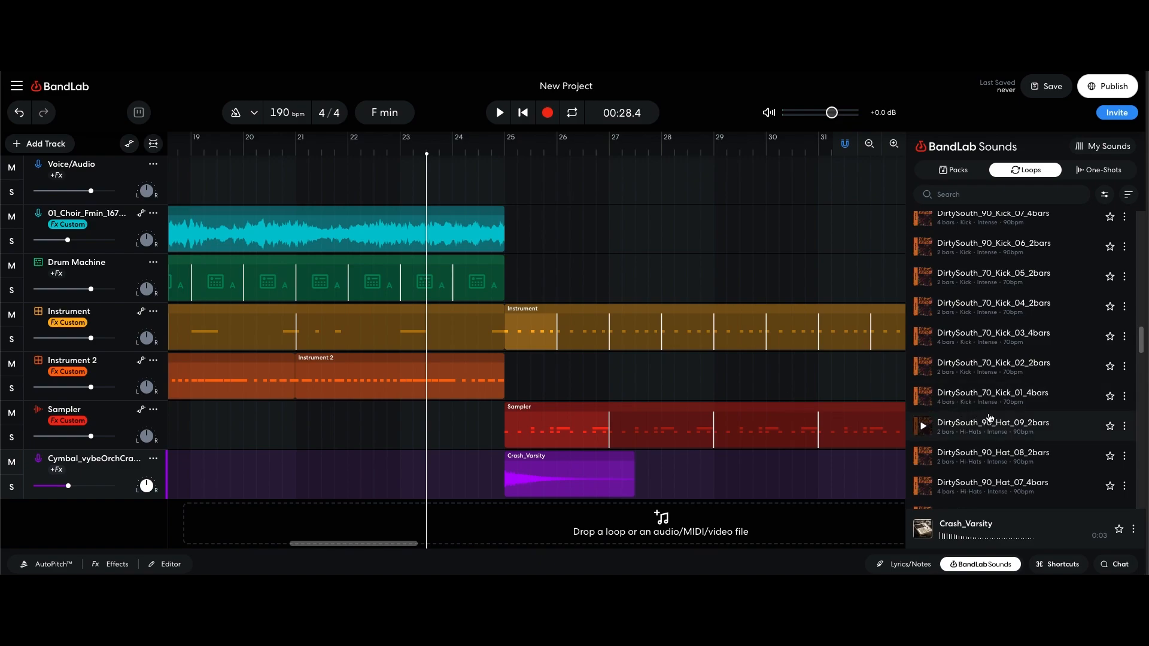
scroll(985, 420, down, 4)
scroll(993, 433, down, 3)
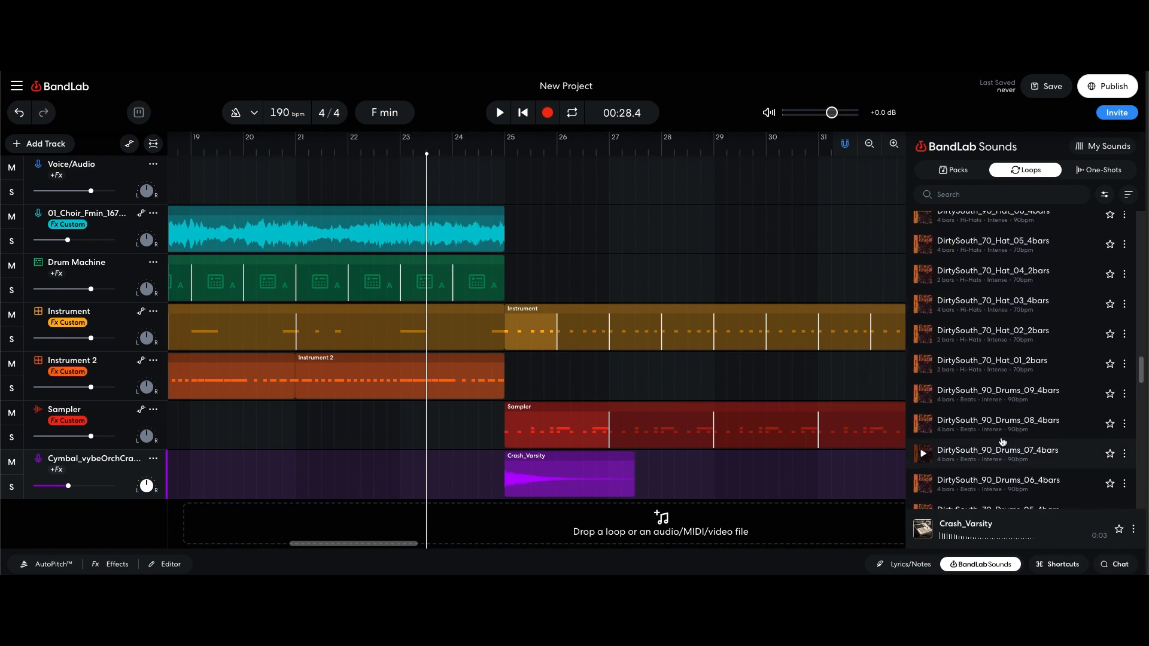
scroll(1002, 443, down, 10)
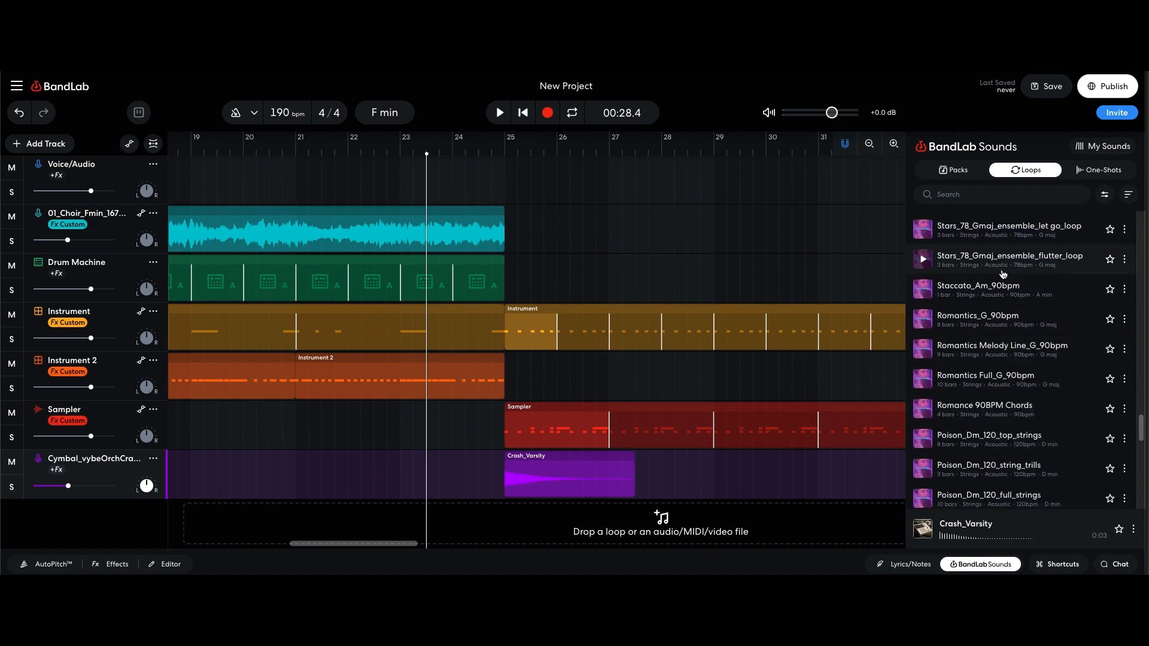
scroll(1000, 347, up, 12)
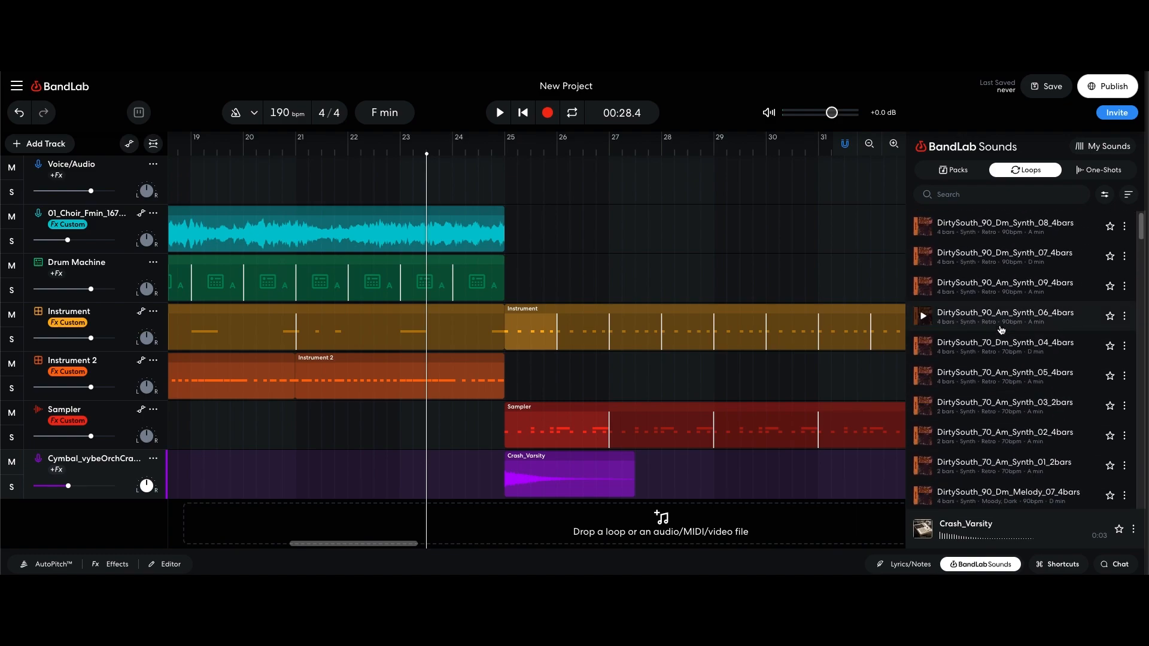
scroll(1012, 331, down, 4)
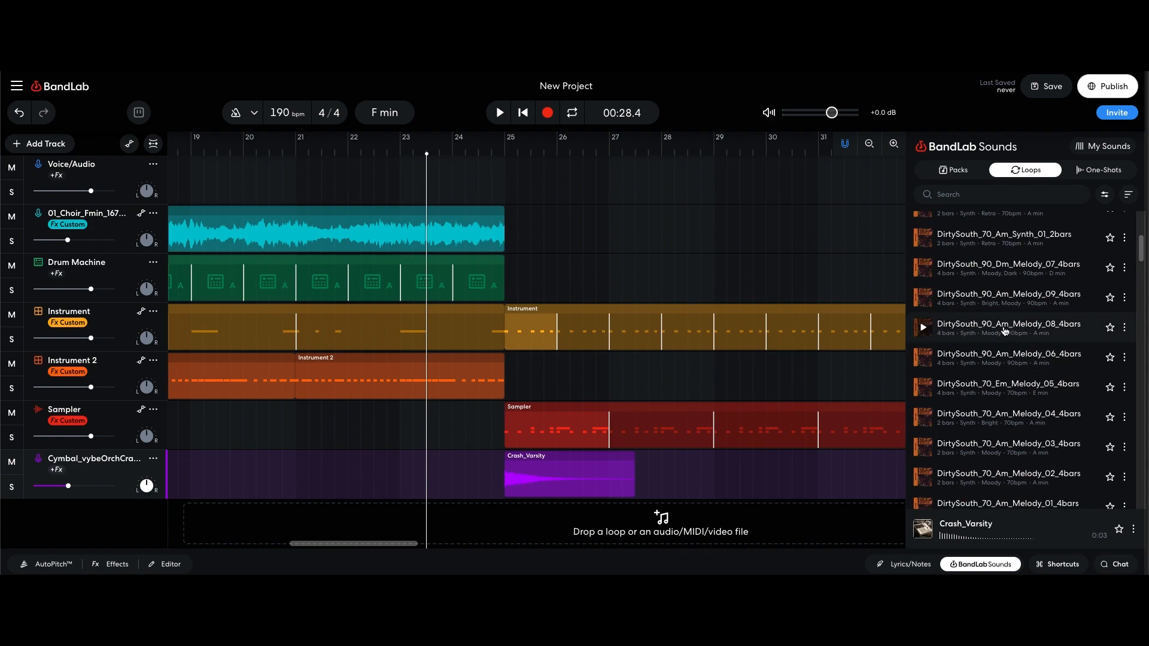
Step: Preview DirtySouth melody loops, add DirtySouth_70_Em_Melody_05_4bars on a new track at about bar 25 and play it in context
click(1005, 332)
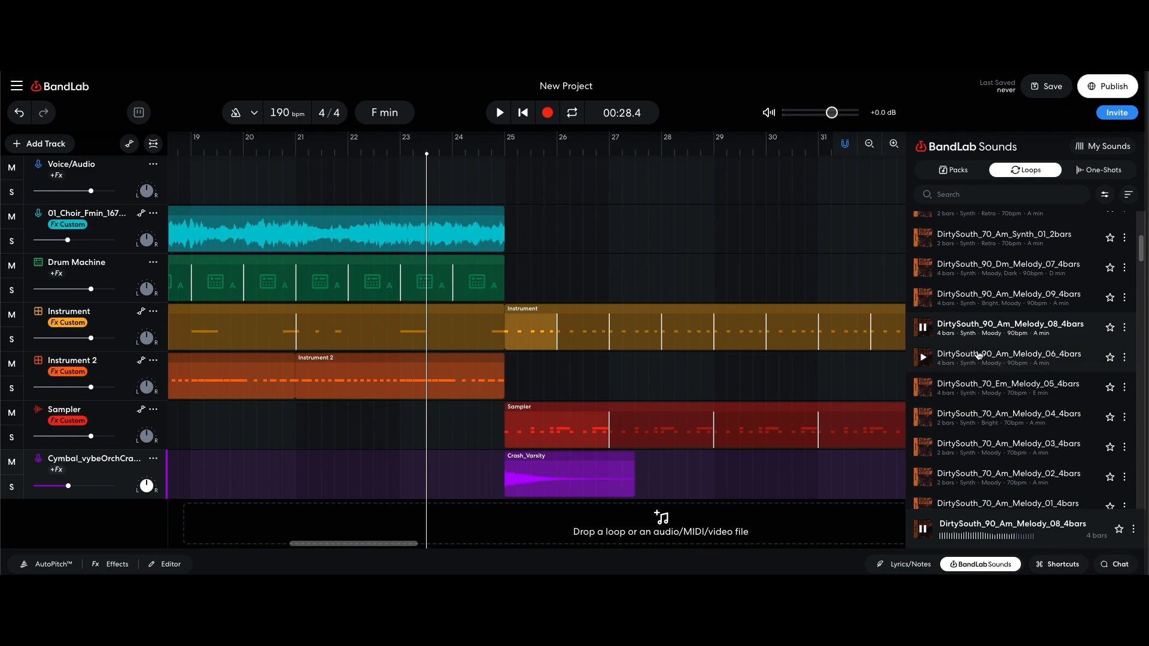
scroll(978, 354, down, 1)
click(996, 373)
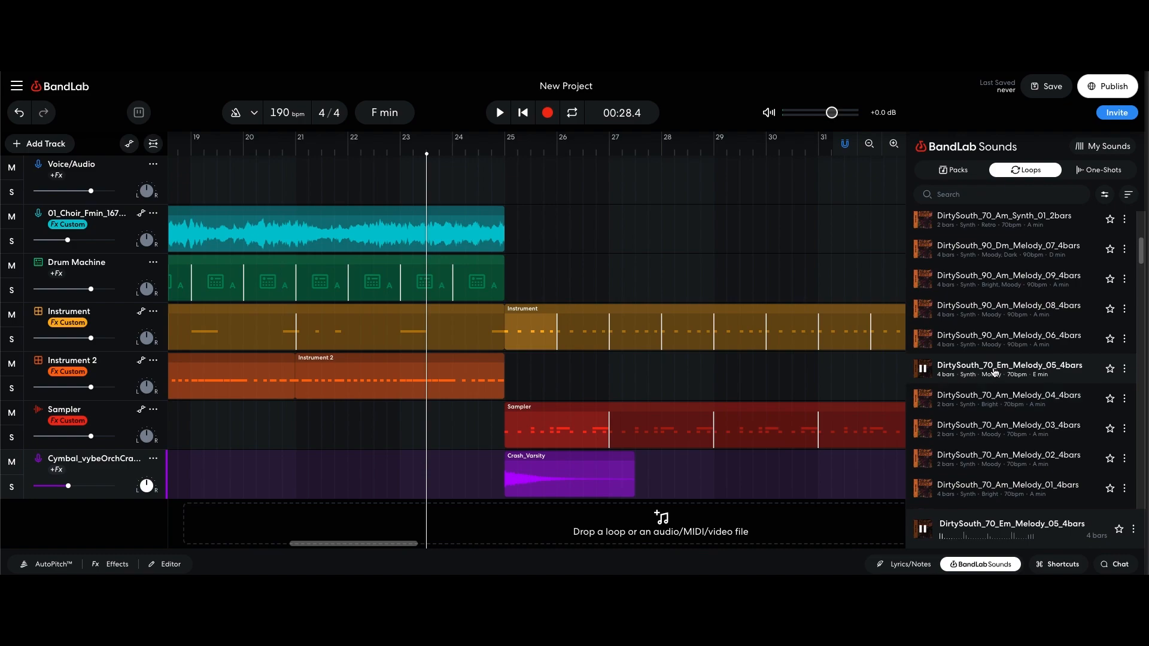
drag(994, 371, 513, 526)
key(space)
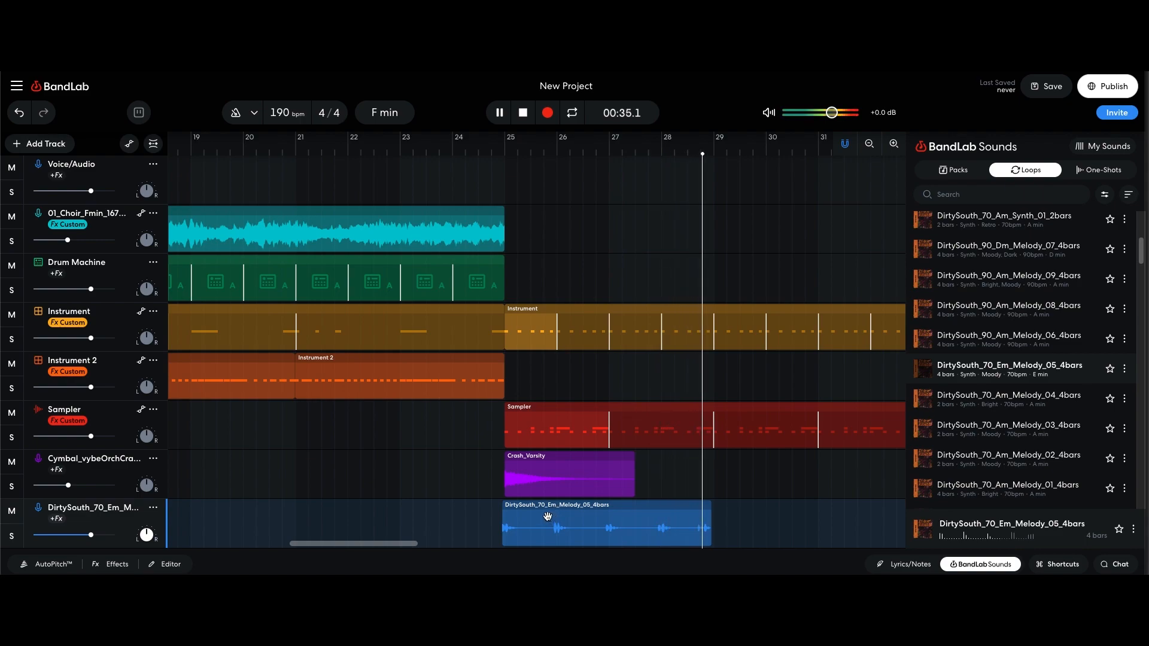
Step: Move the DirtySouth melody region to about bar 25.5 and play from just before bar 25
key(space)
drag(556, 521, 585, 521)
click(496, 524)
key(space)
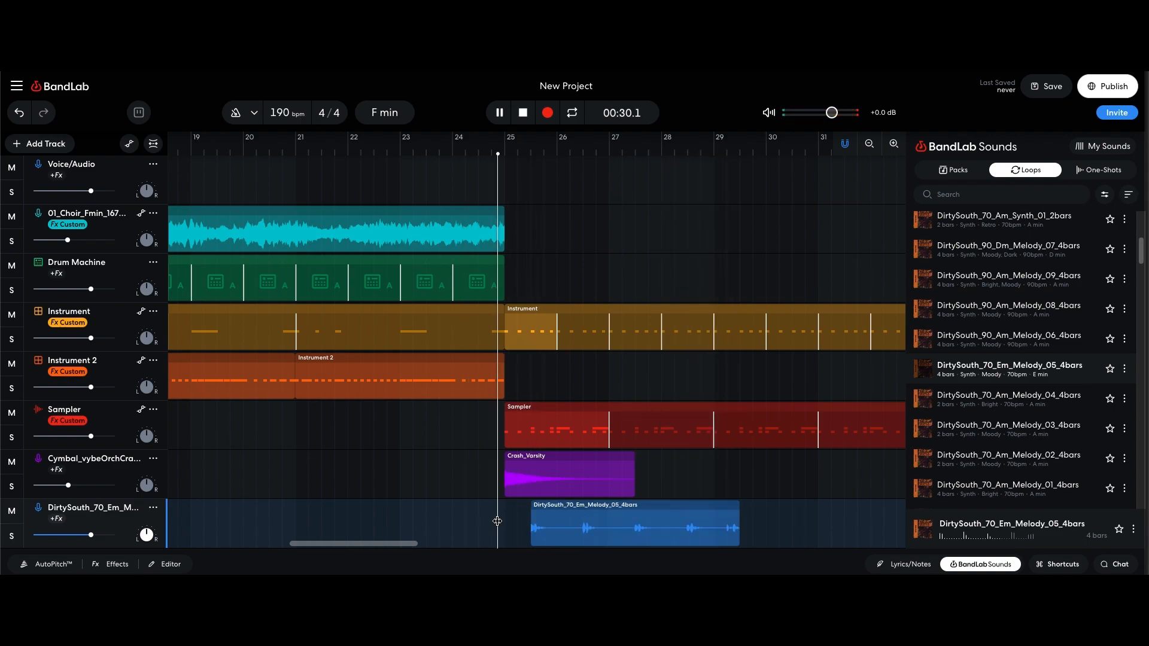
Step: Delete the DirtySouth_70_Em_Melody_05_4bars region from its track and stop playback
click(613, 524)
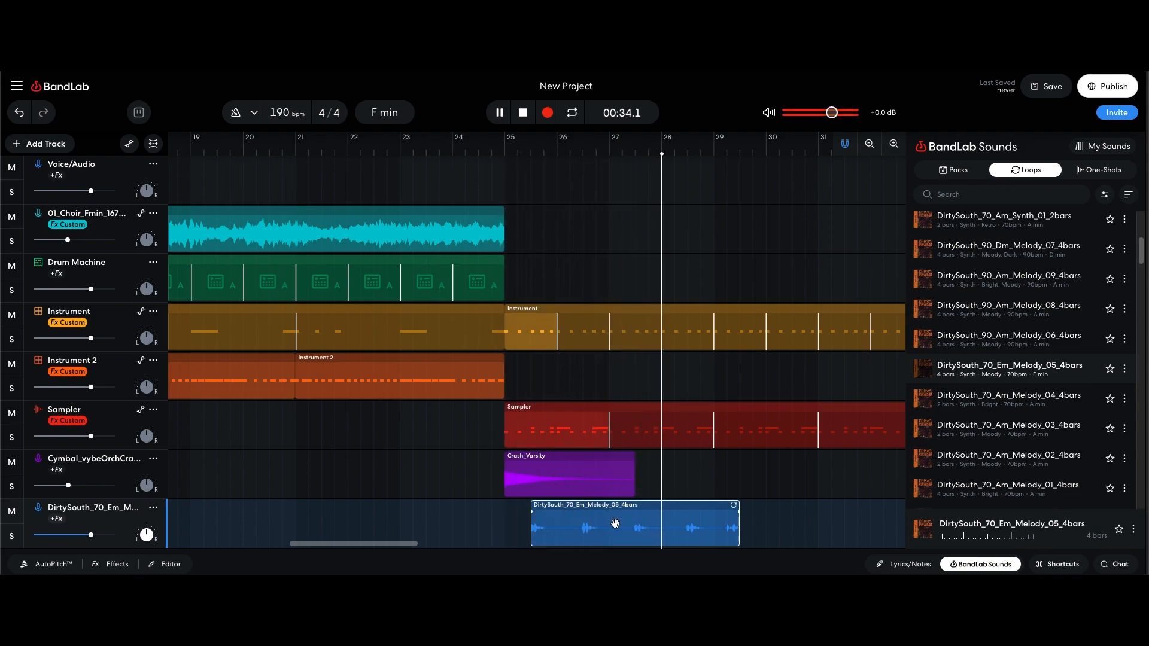
key(Delete)
key(space)
Step: Preview string loops, including mirror_Cmaj_112_ flow loop, Hero_105_F_ensemble_return_loop and heartfelt_Em_90_solo_lovehigh_loop
scroll(1026, 425, down, 8)
scroll(1026, 425, down, 4)
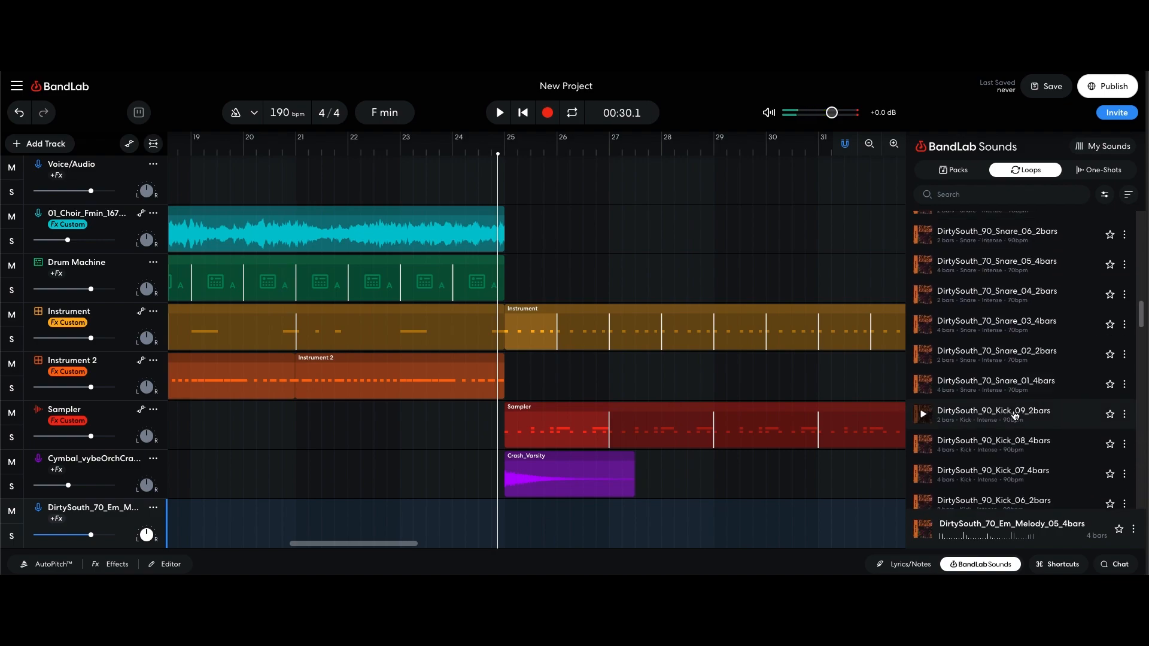
scroll(1020, 420, down, 10)
click(1017, 396)
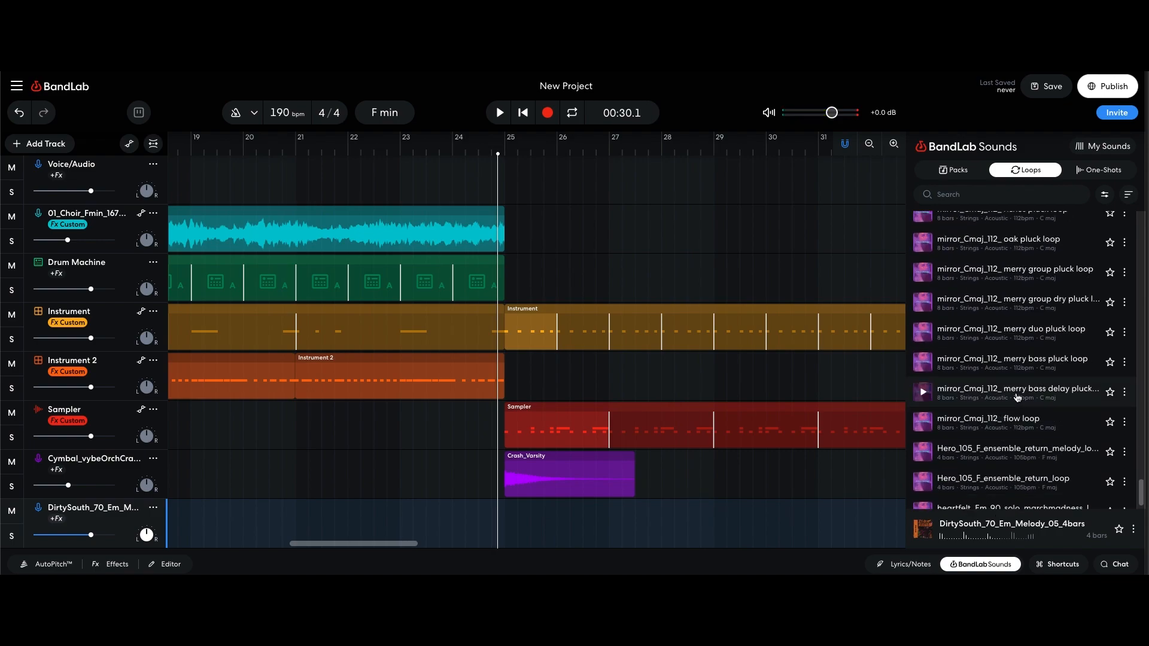
scroll(1020, 409, down, 1)
click(1014, 409)
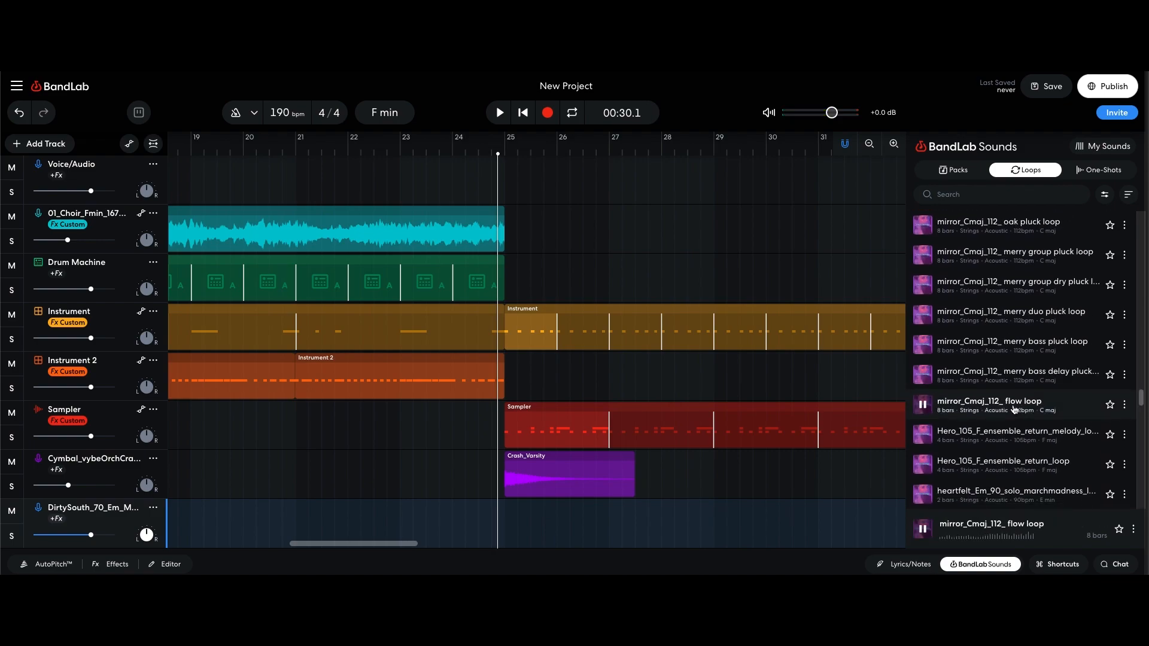
scroll(1015, 407, down, 3)
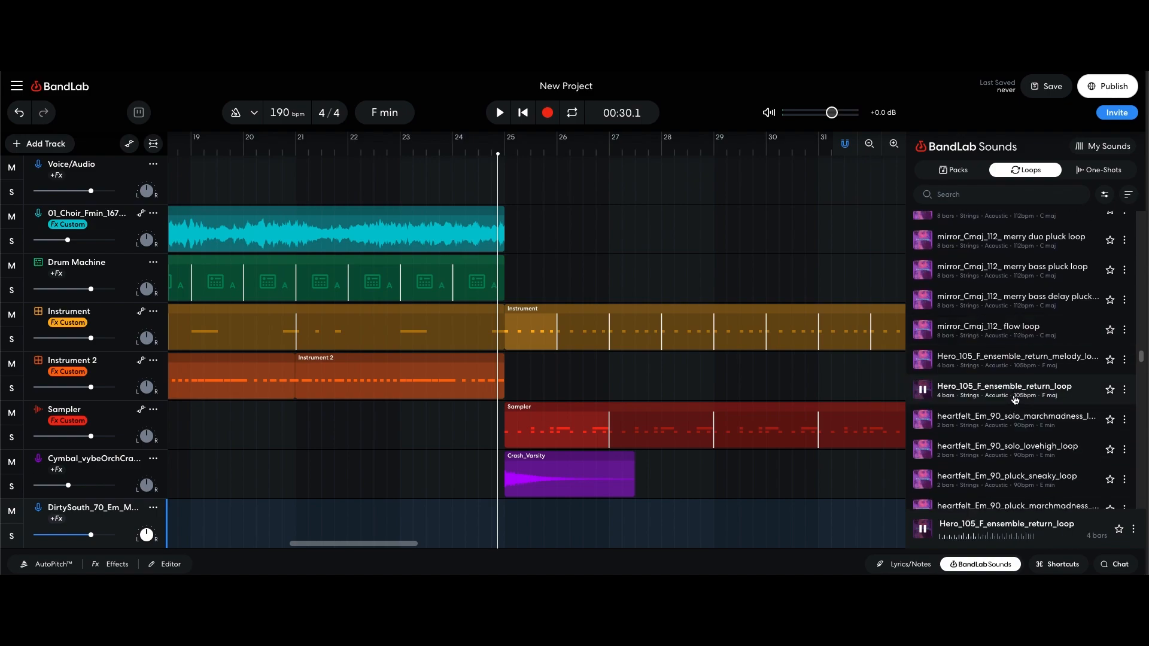
click(1009, 452)
Step: Preview further string loops from the Cutie Pie_Fmaj_100 ensemble sounds to Cello Am Prelude Three_90bpm
scroll(1005, 426, down, 4)
scroll(998, 358, down, 4)
scroll(996, 357, up, 8)
scroll(996, 359, down, 6)
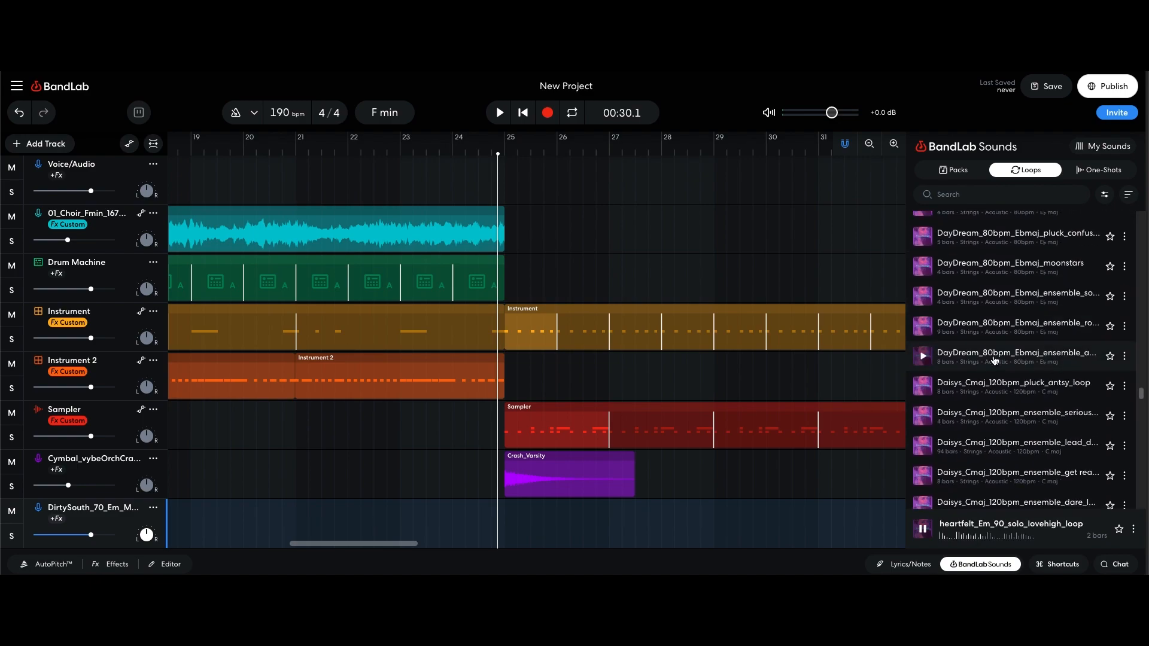
click(999, 374)
scroll(1001, 375, down, 2)
scroll(1001, 375, up, 4)
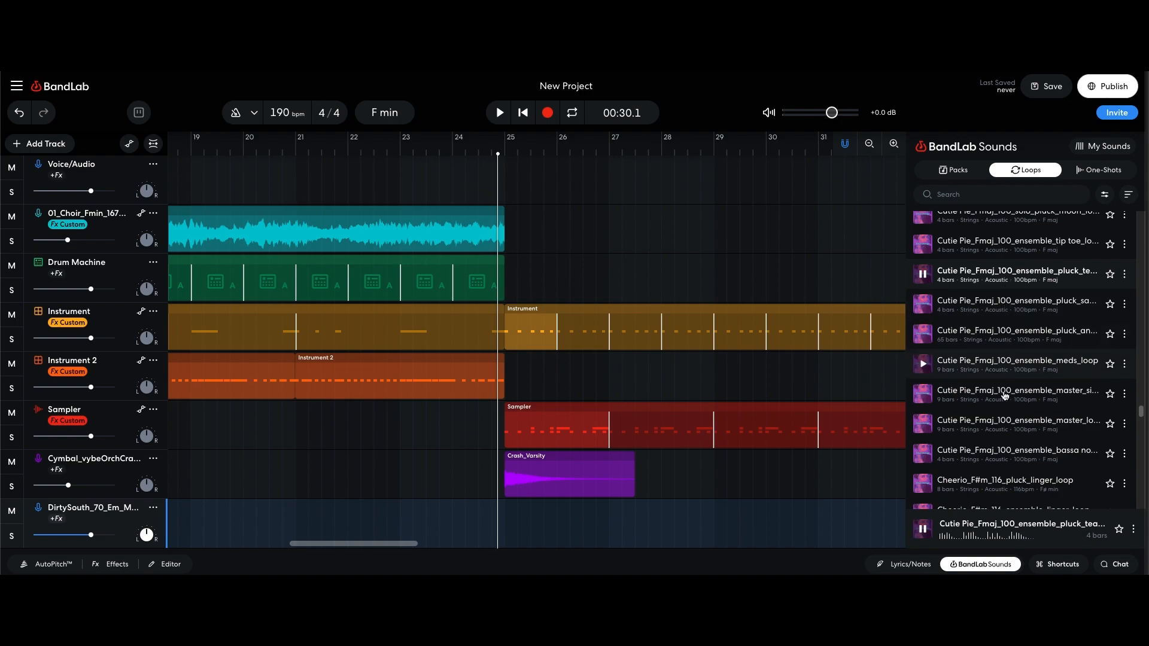
click(1007, 449)
scroll(1008, 452, down, 4)
click(1003, 412)
scroll(1004, 427, down, 1)
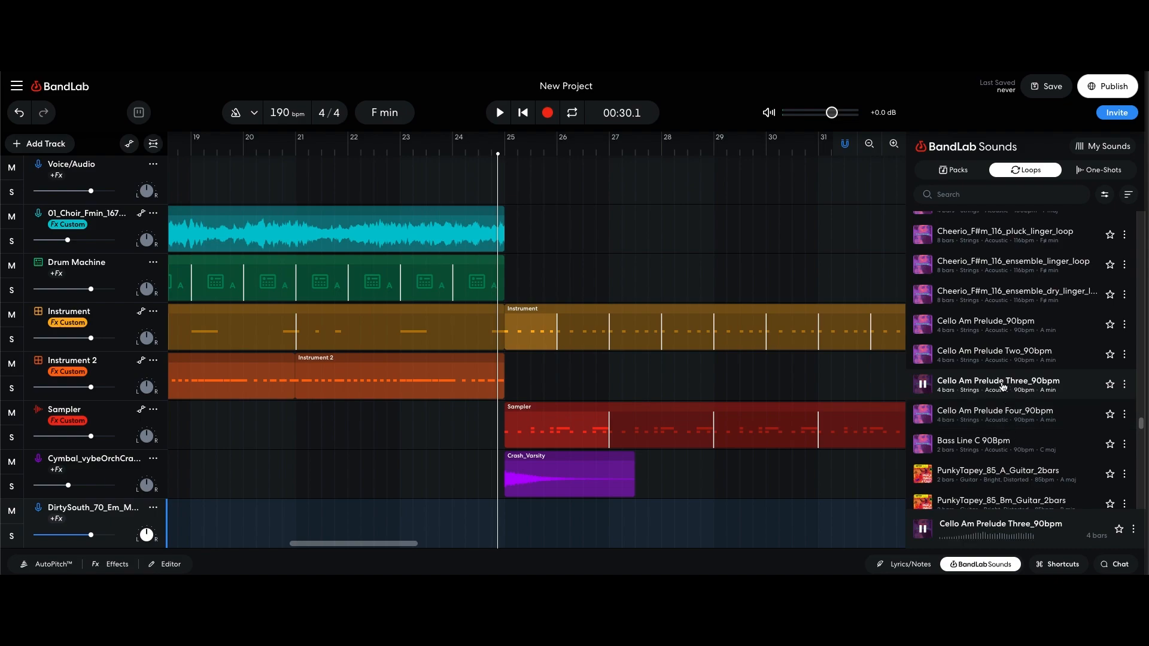
Step: Place Cello Am Prelude Three_90bpm at bar 25 on the empty loop track and play into it from bar 24
drag(1003, 384, 510, 522)
click(460, 518)
key(space)
click(691, 520)
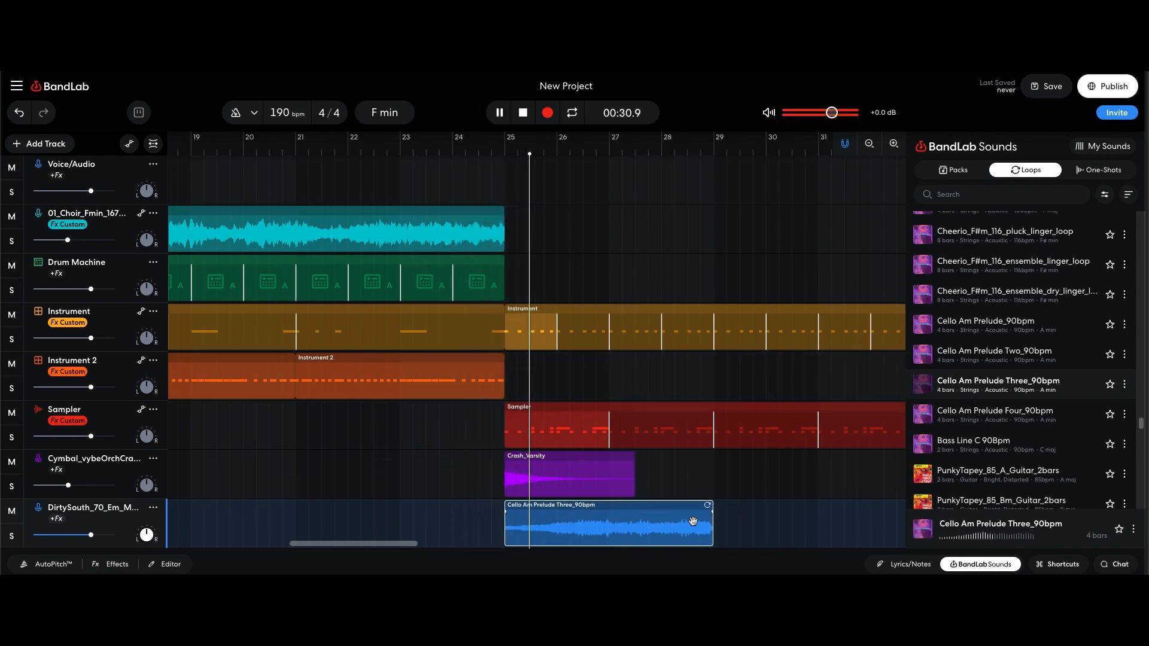
Step: Loop the cello region out to about 6.5 bars and move it to start at bar 21
drag(710, 508, 844, 506)
key(space)
drag(595, 524, 493, 517)
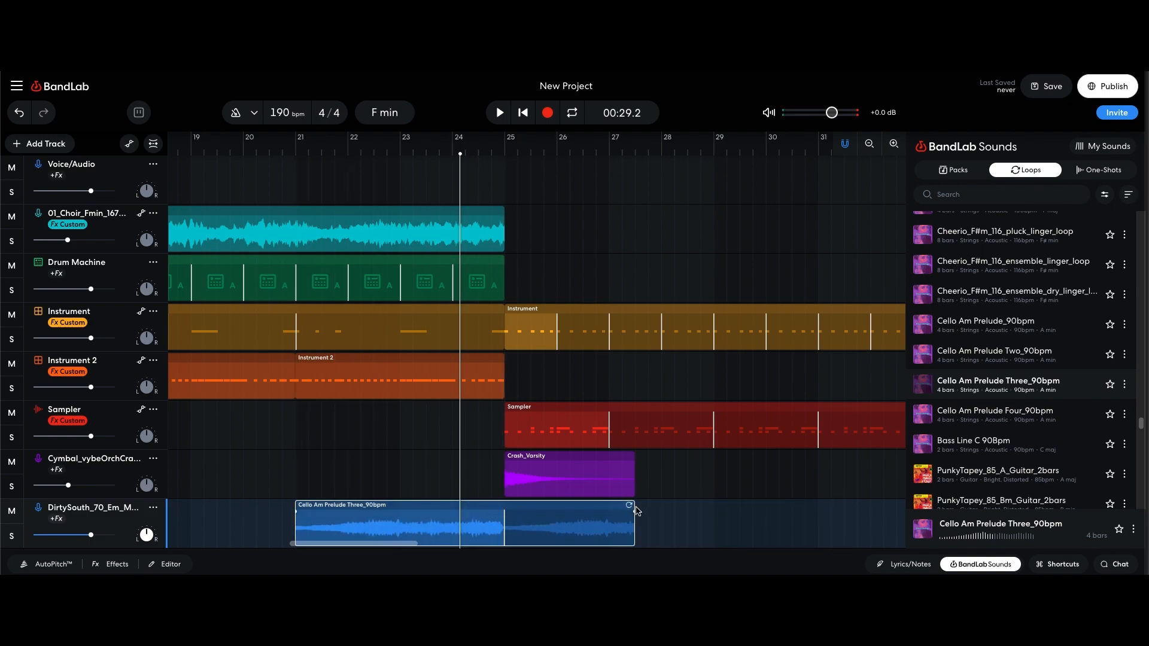
Step: Extend the looped cello region to about bar 33.5 and play back the section change from around bar 20
drag(750, 507, 896, 509)
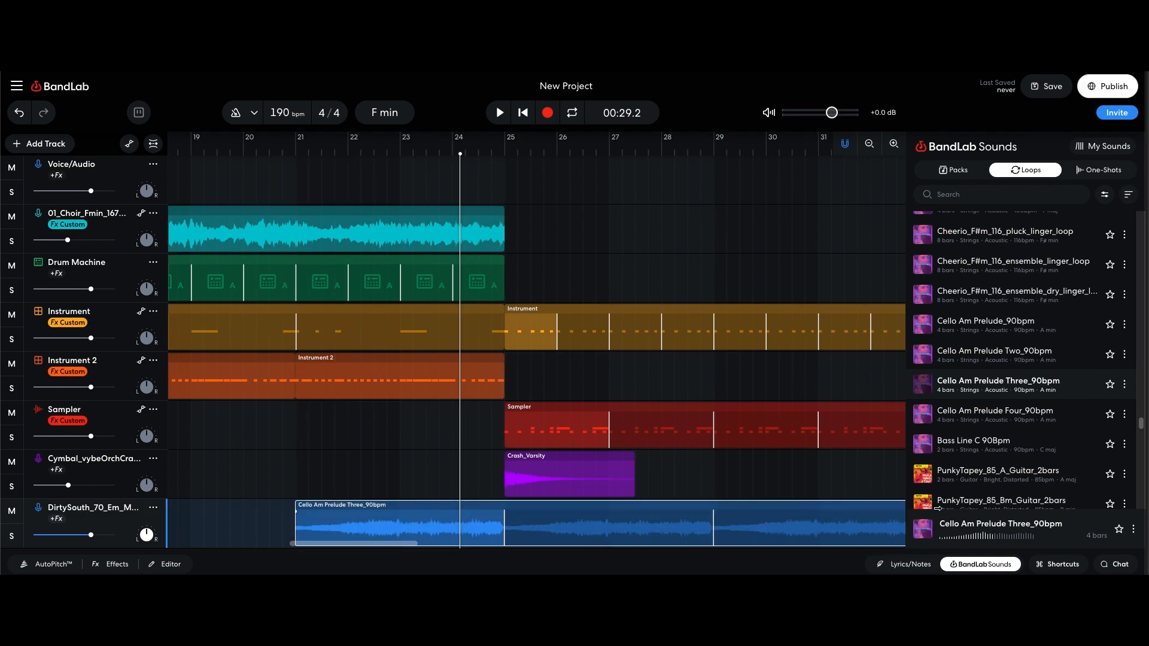
click(263, 154)
key(space)
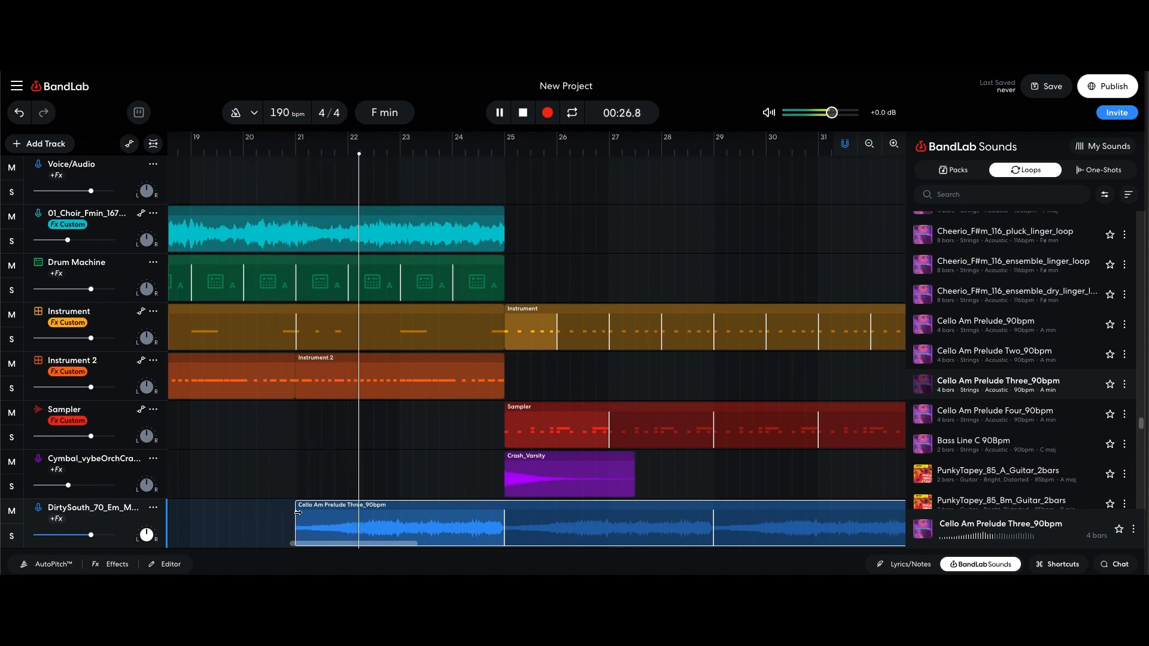
mouse_move(296, 511)
mouse_down()
mouse_move(327, 512)
mouse_move(297, 512)
mouse_up()
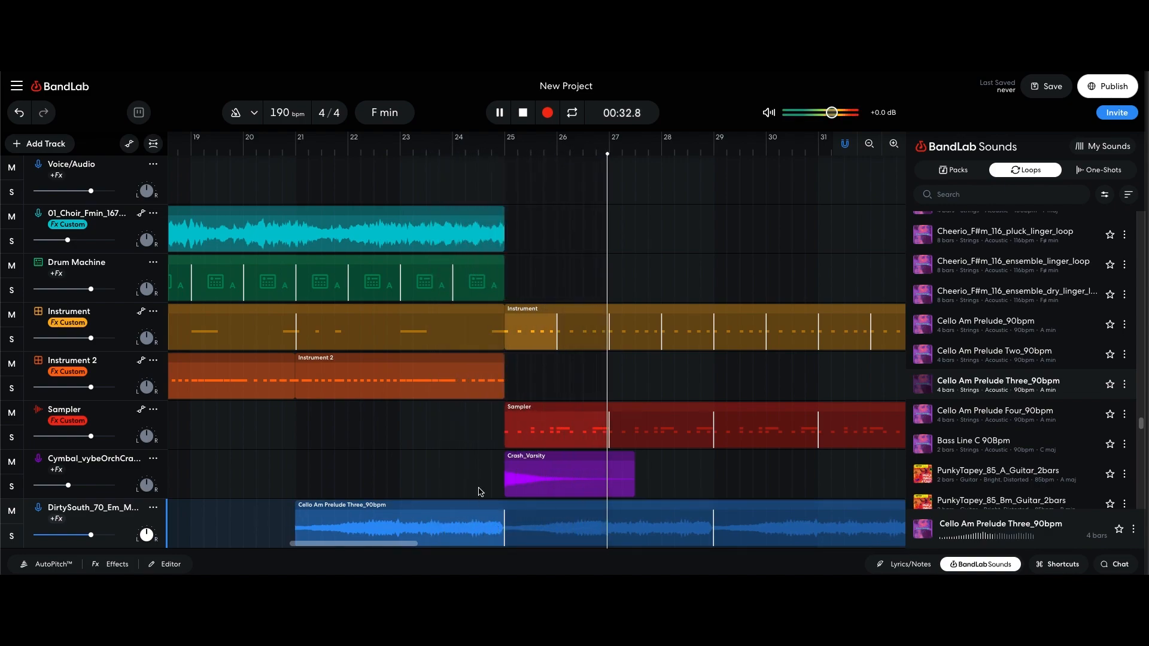
click(286, 153)
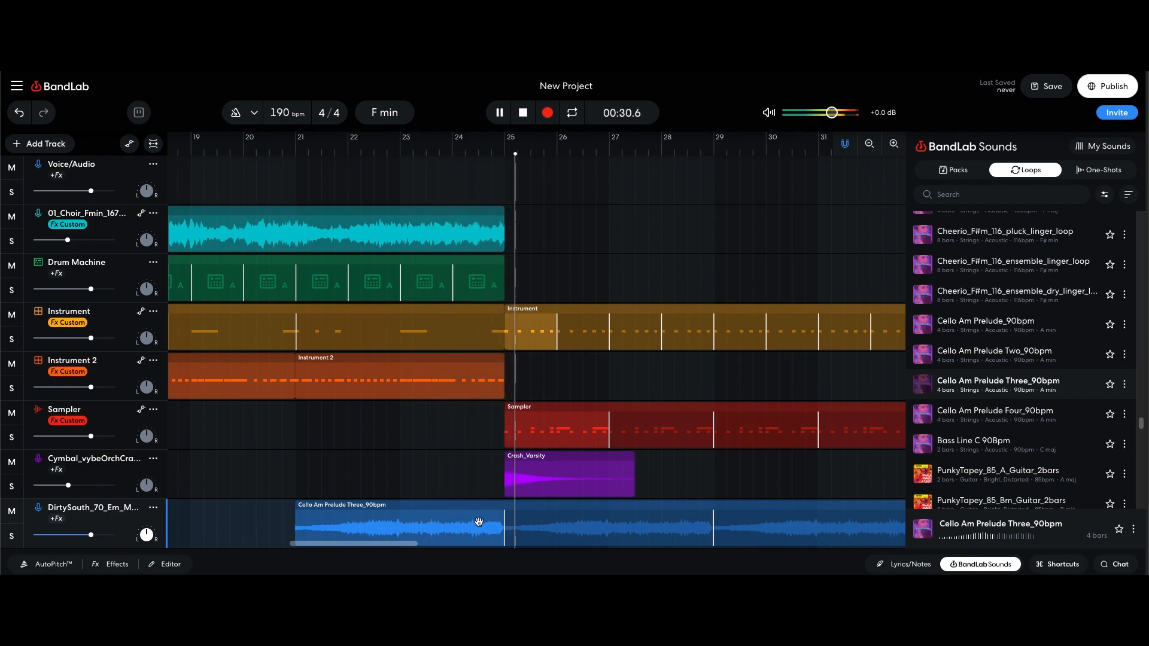
key(space)
Step: Slice the Cello Am Prelude Three_90bpm region at bar 25
click(505, 153)
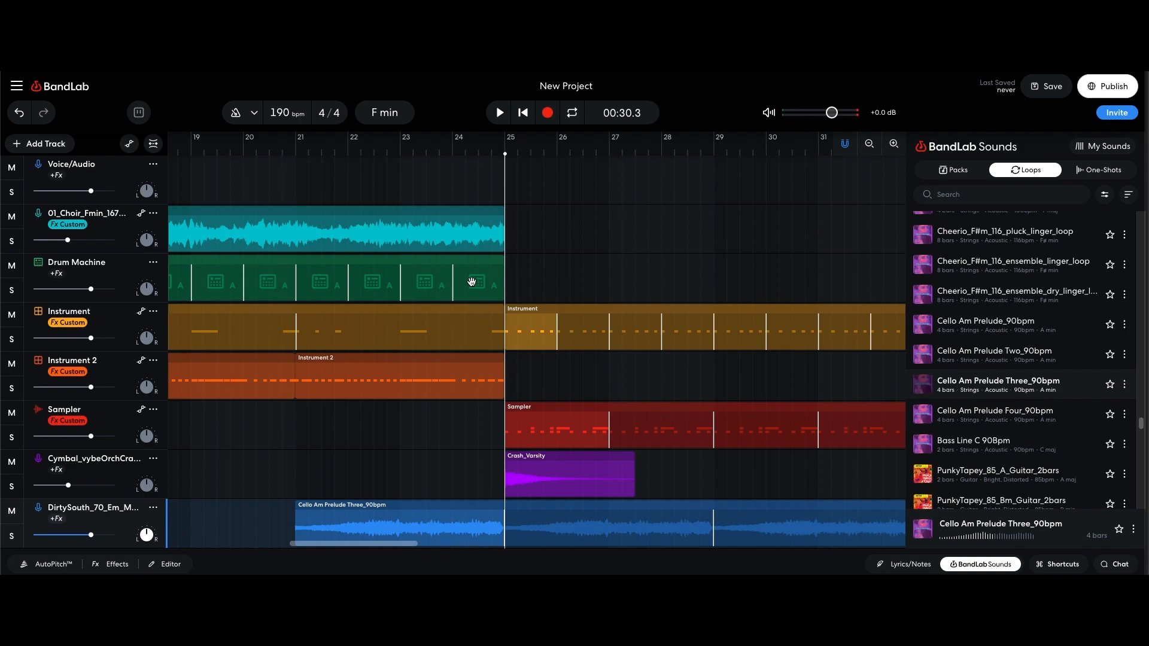
right_click(508, 520)
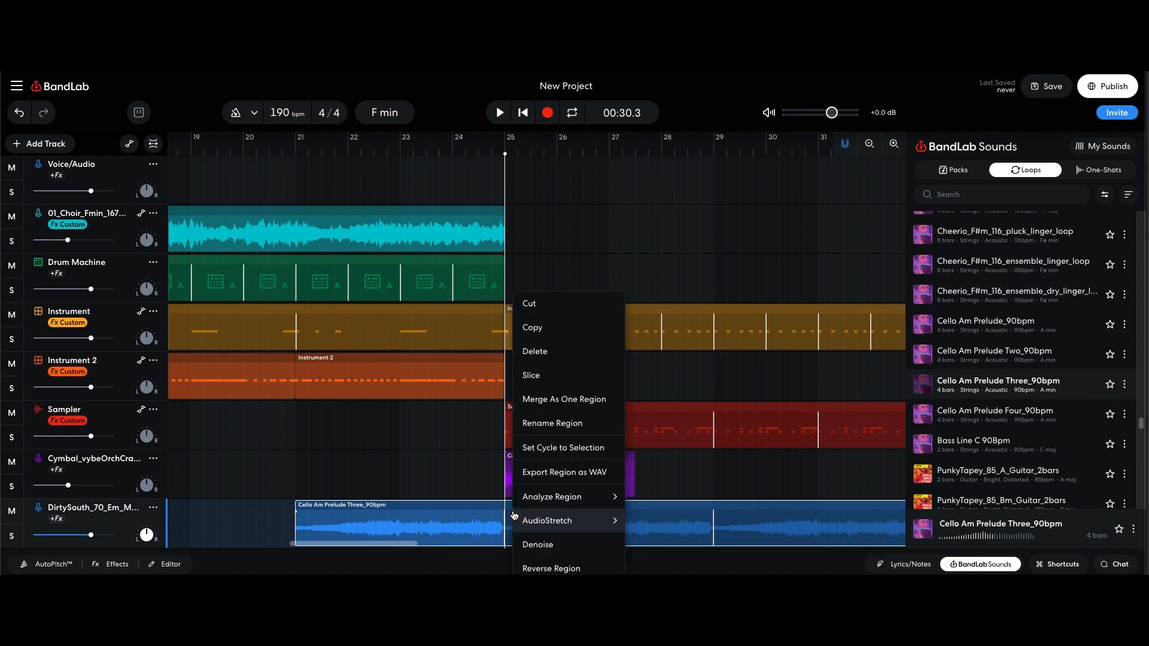
click(540, 380)
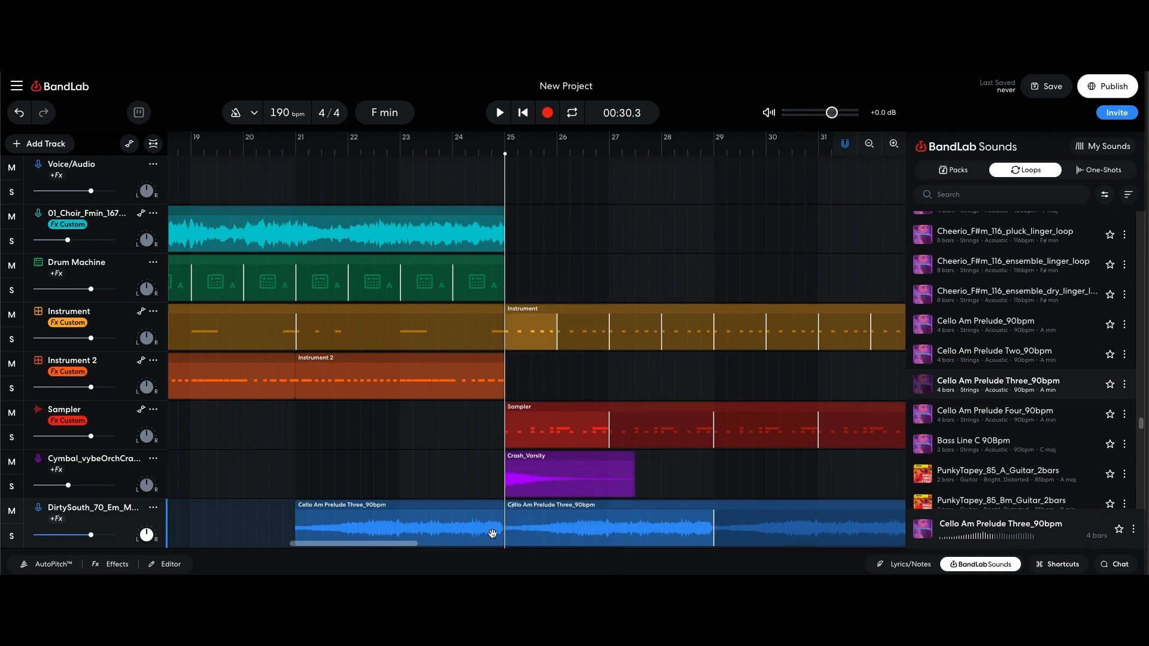
Step: Shorten the first cello region so that it ends at bar 24, leaving a one-bar gap before bar 25
key(Left)
key(Left)
key(Left)
key(Left)
key(Left)
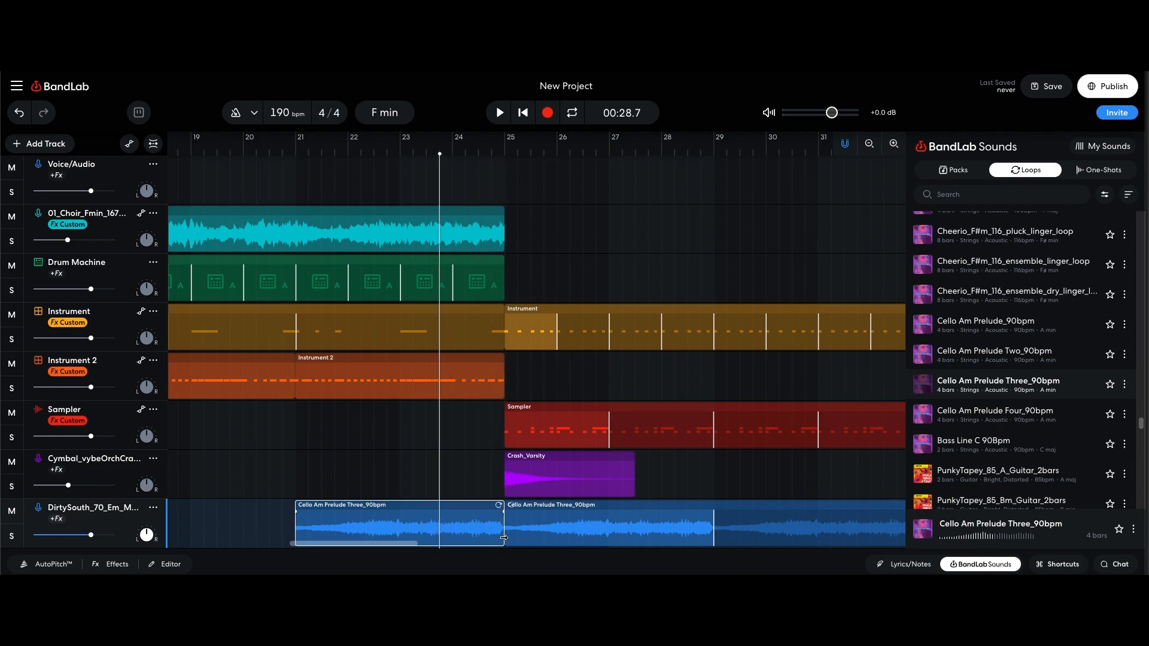
drag(504, 538, 459, 534)
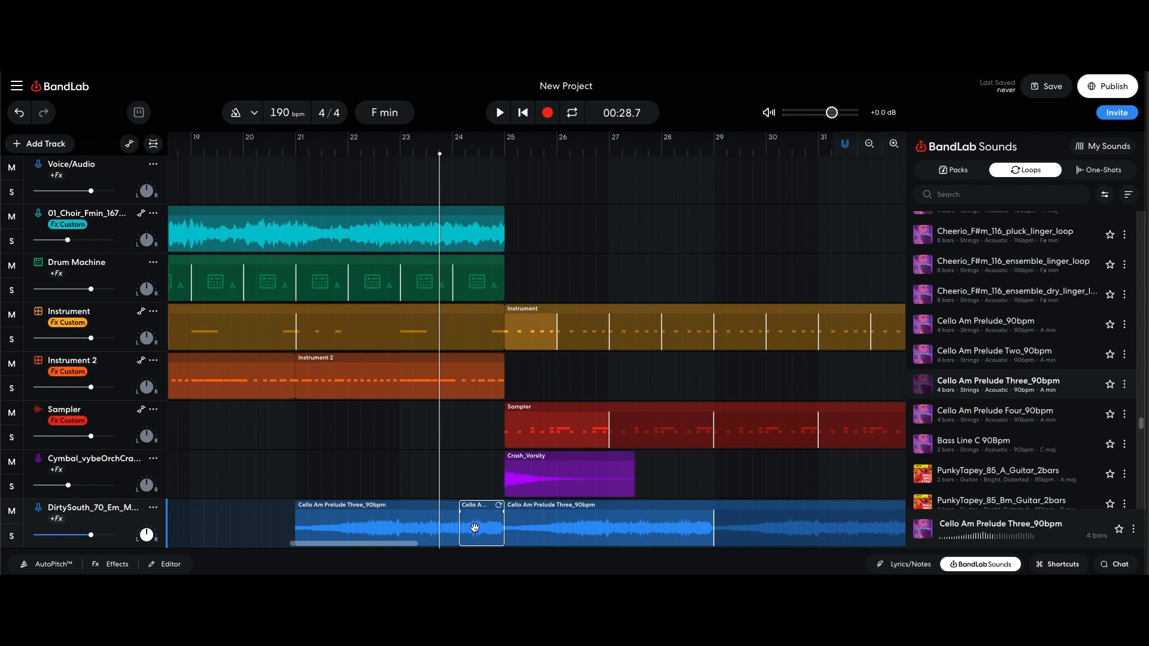
key(Delete)
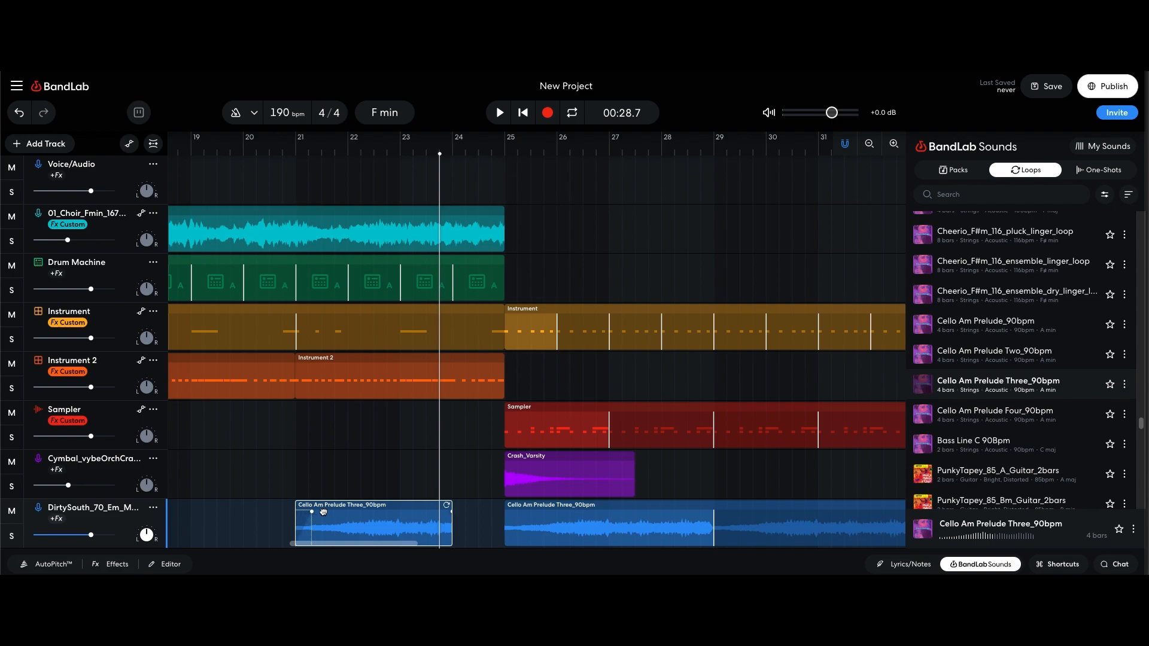
Step: Fade in the first cello region up to about bar 23.5, play from about bar 19.5 and hide the sound browser
click(220, 143)
key(space)
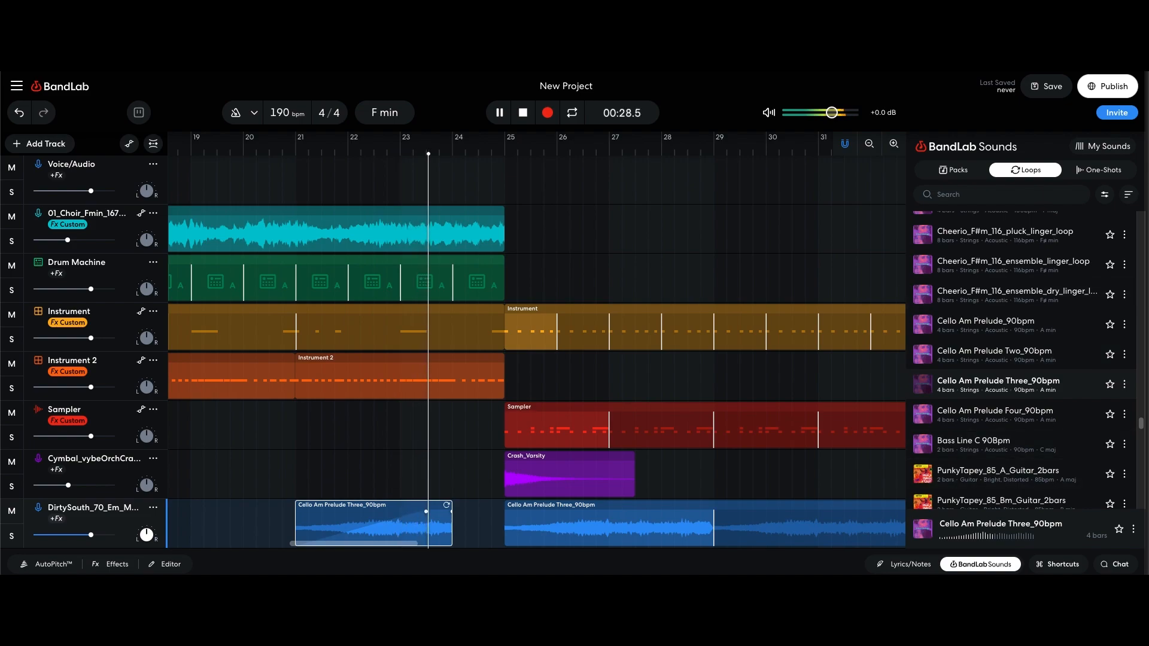
click(981, 565)
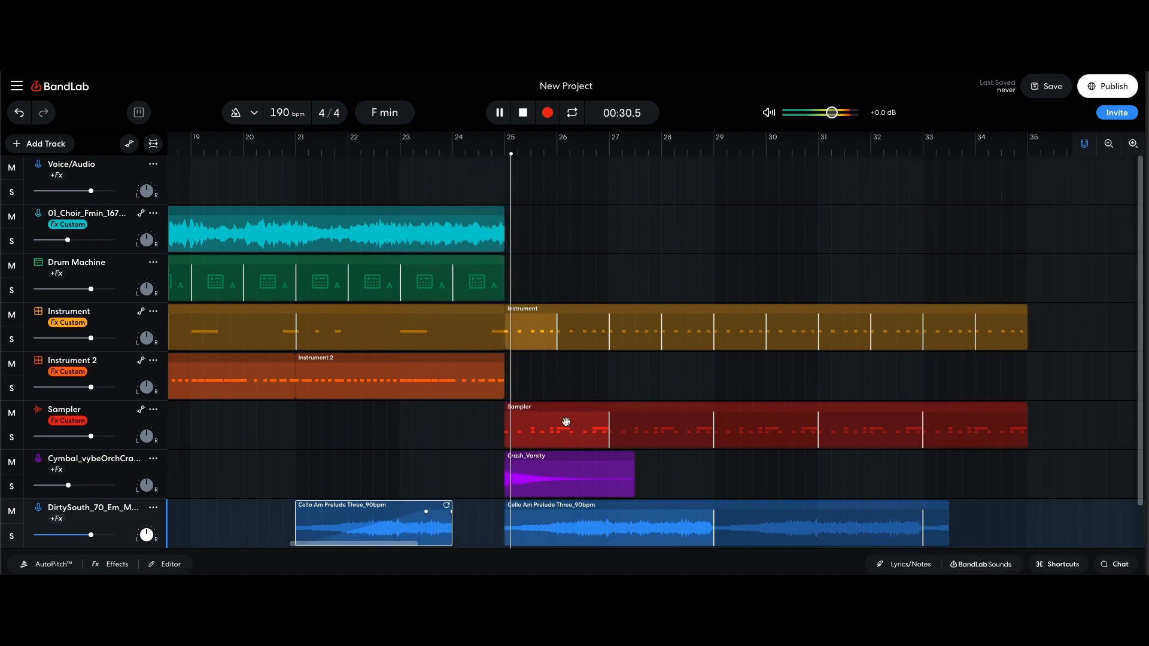
Step: Add a fade-in up to about bar 28 on the second cello region and extend its loop to bar 35
click(512, 513)
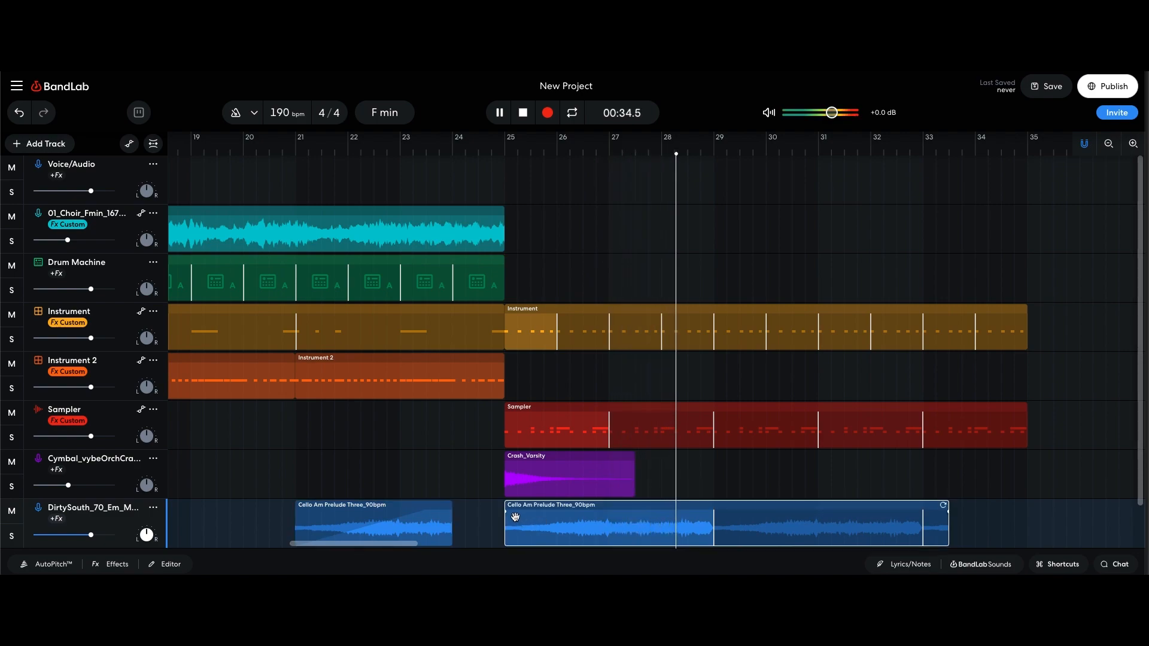
drag(516, 518, 627, 517)
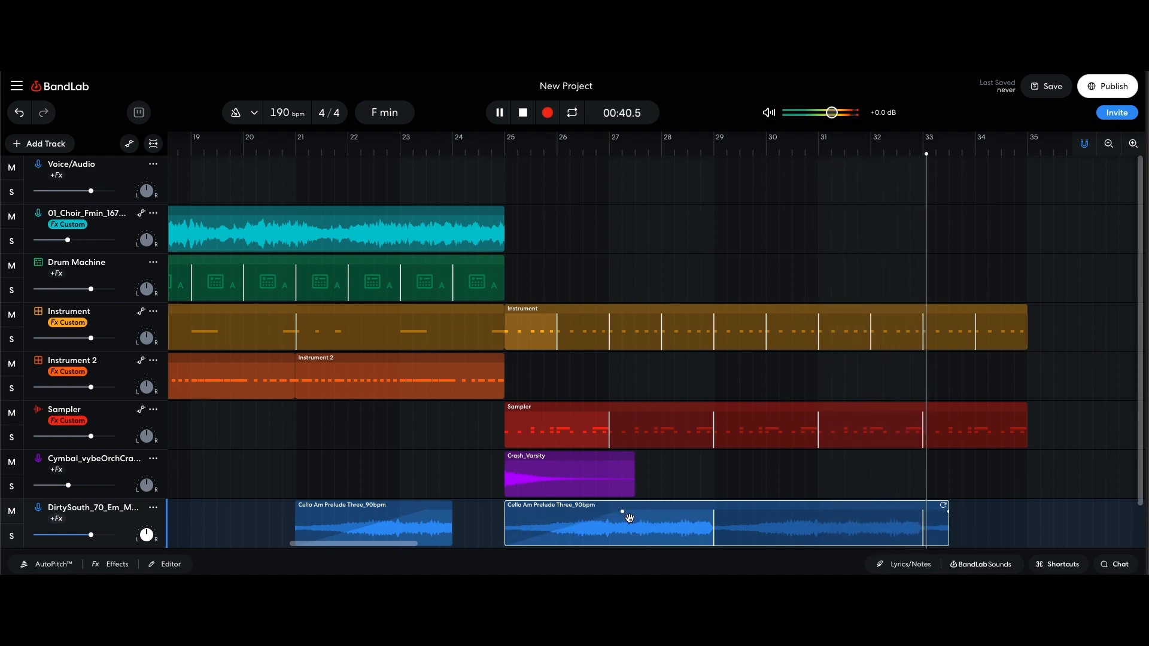
key(space)
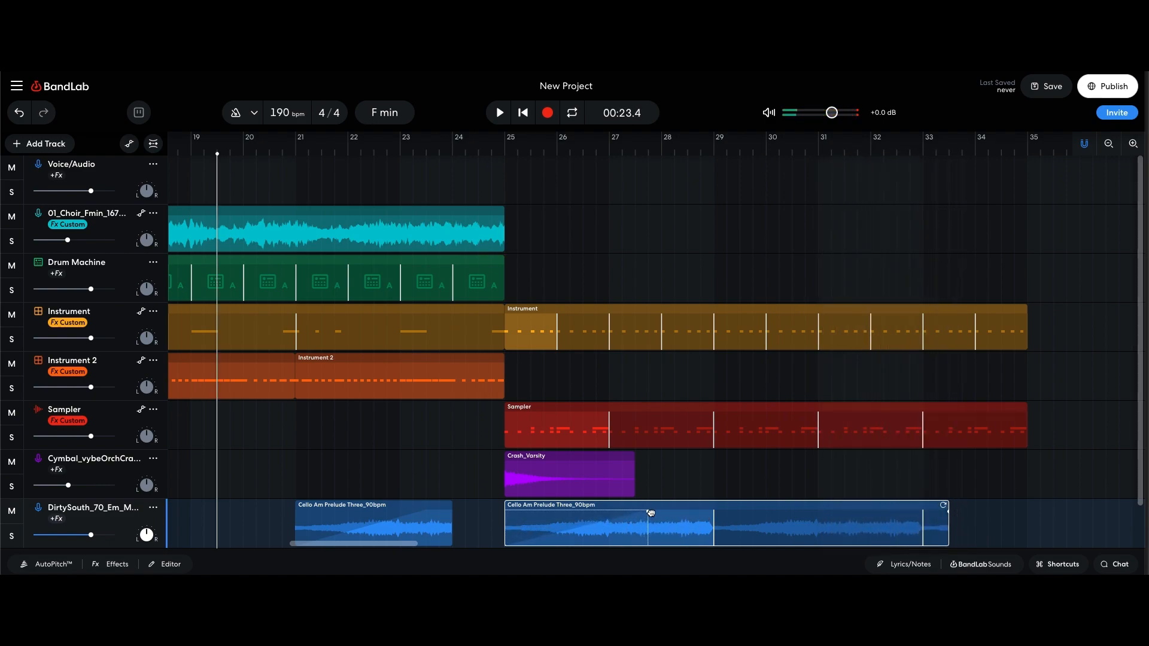
drag(943, 504, 1024, 505)
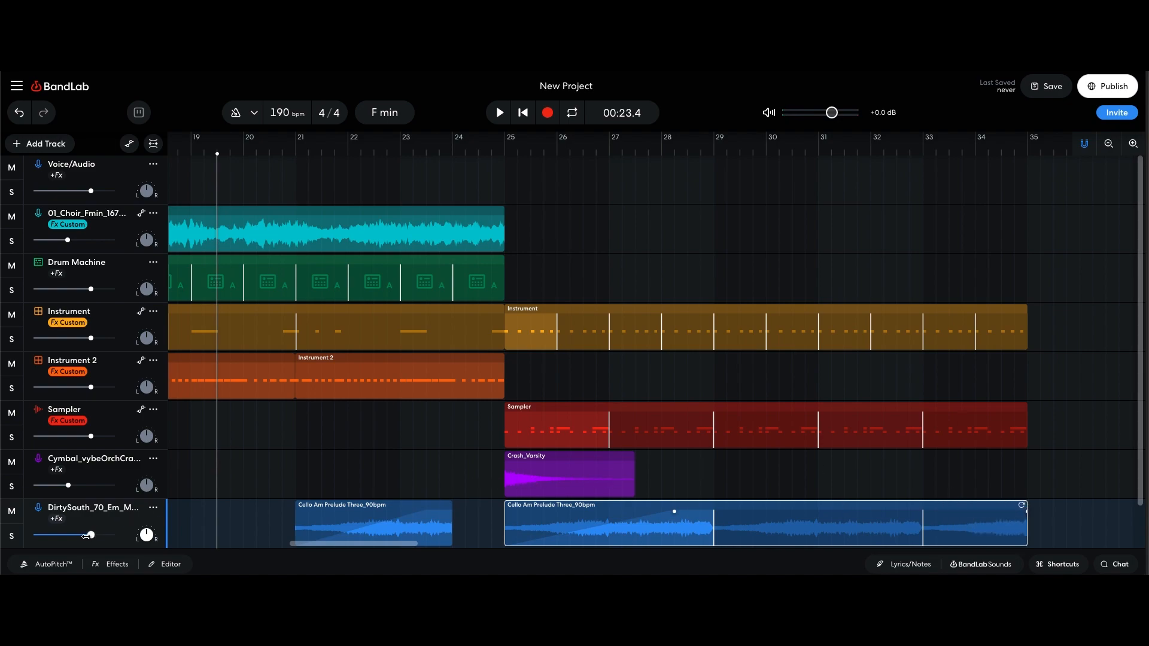
Step: Try a Spring Reverb on the cello track with its amount at 84.6 %, and remove the effect
click(56, 519)
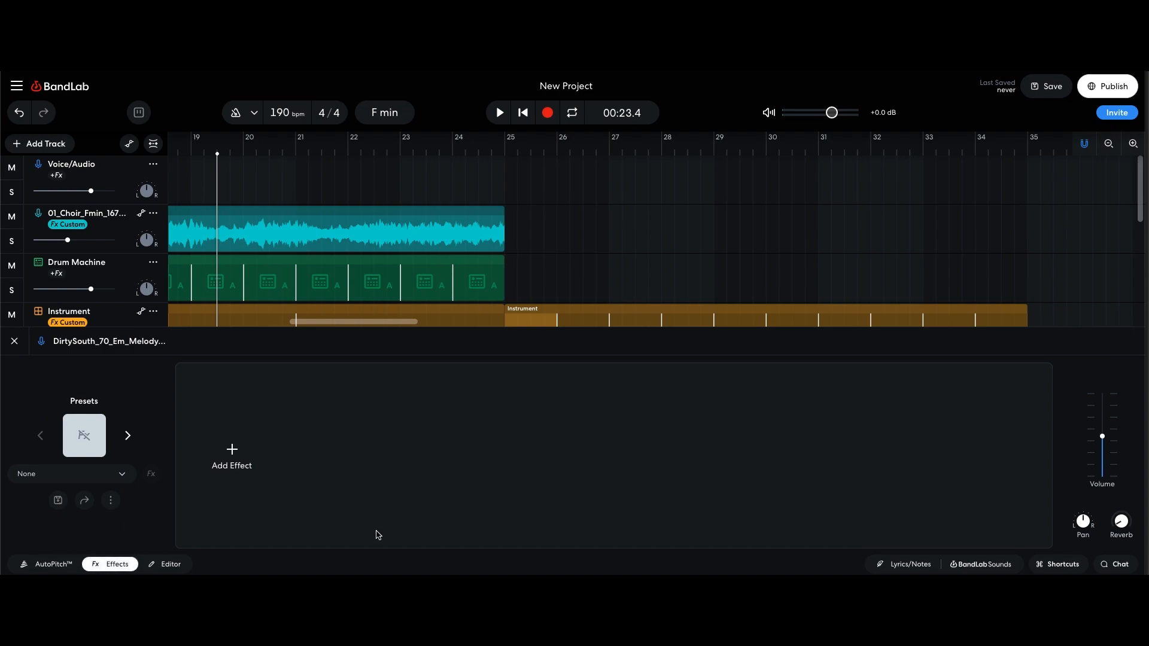
click(233, 449)
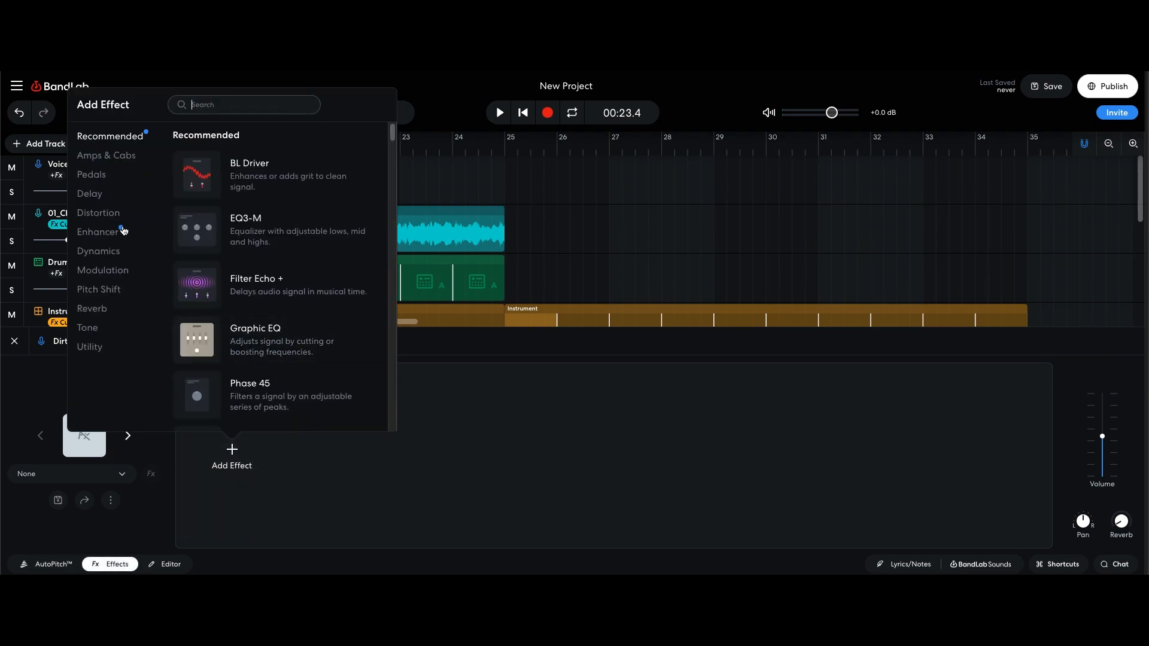
click(91, 309)
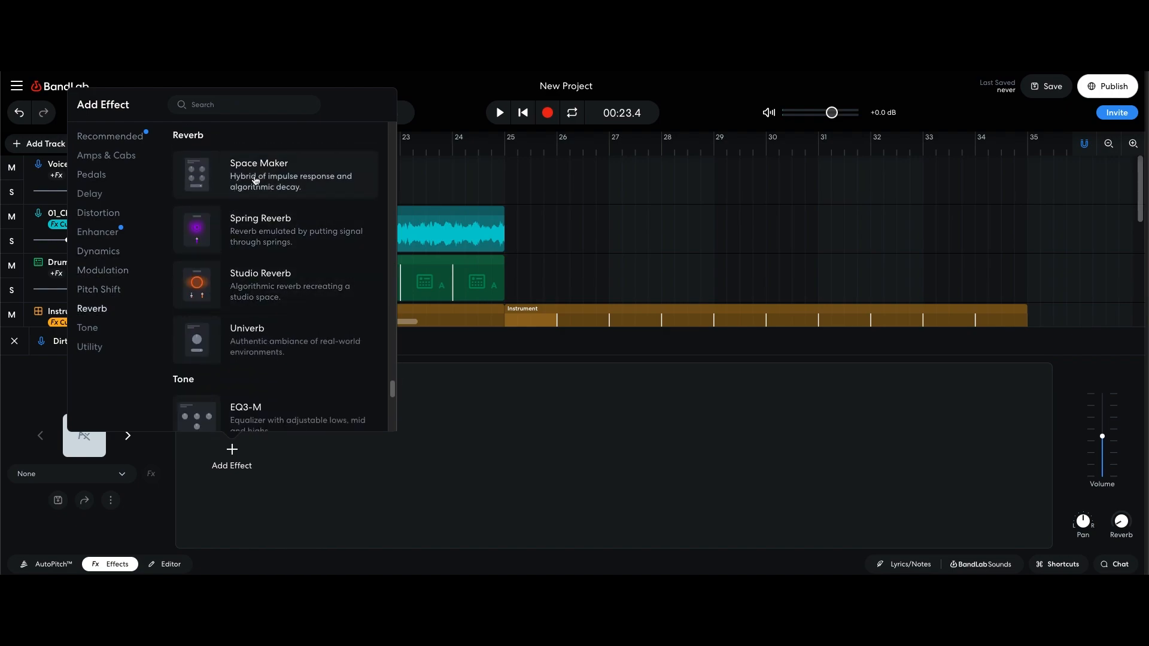
click(258, 239)
drag(263, 473, 261, 431)
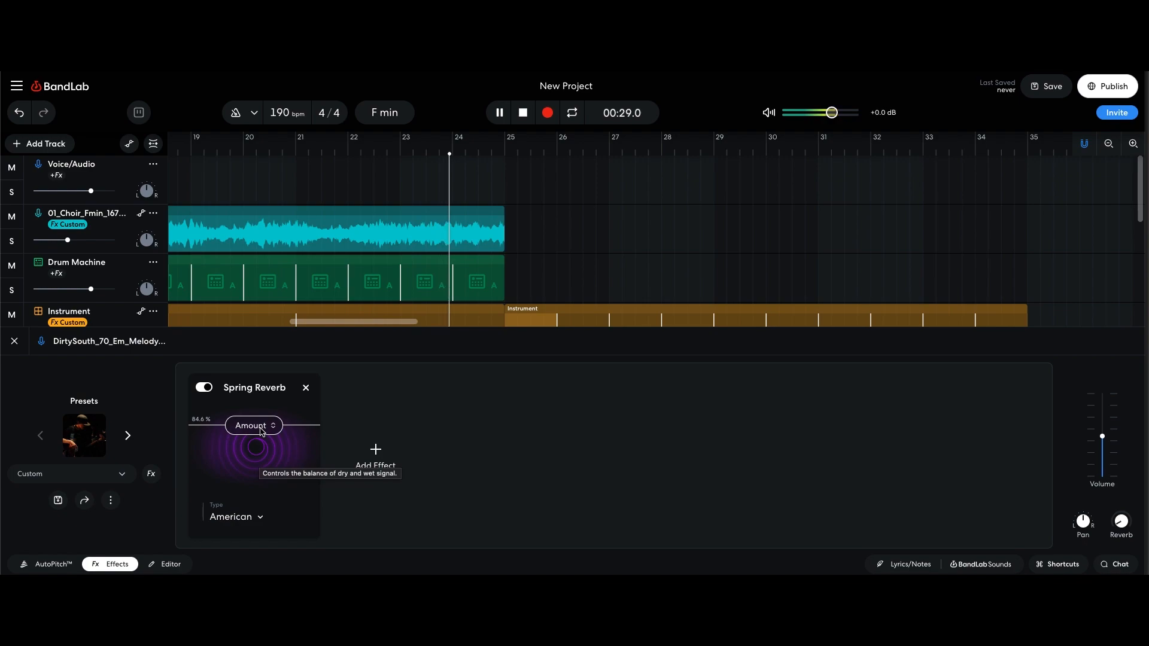
click(305, 388)
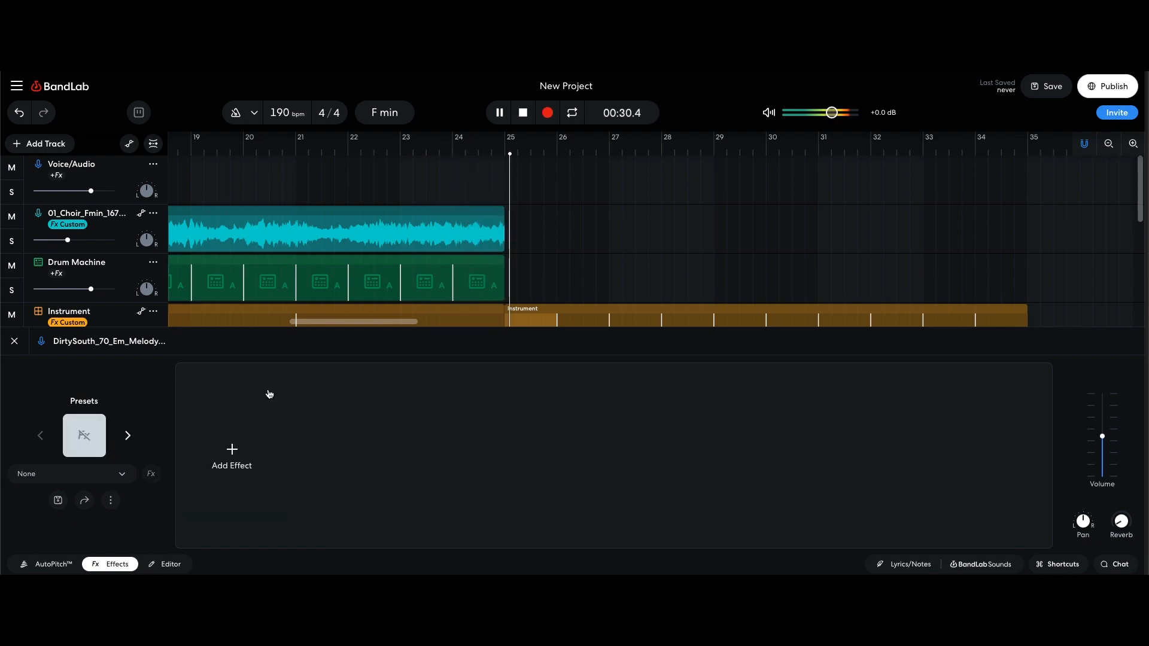
Step: Lower the cello track's volume and extend the first cello region back to bar 25
click(13, 343)
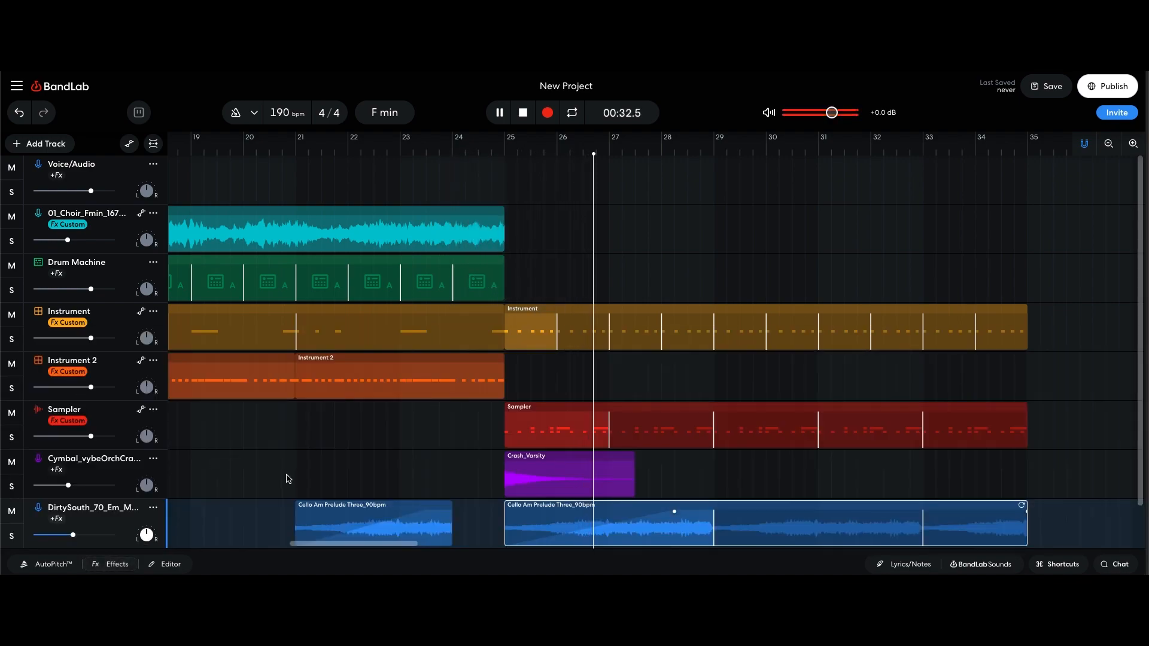
key(space)
click(407, 531)
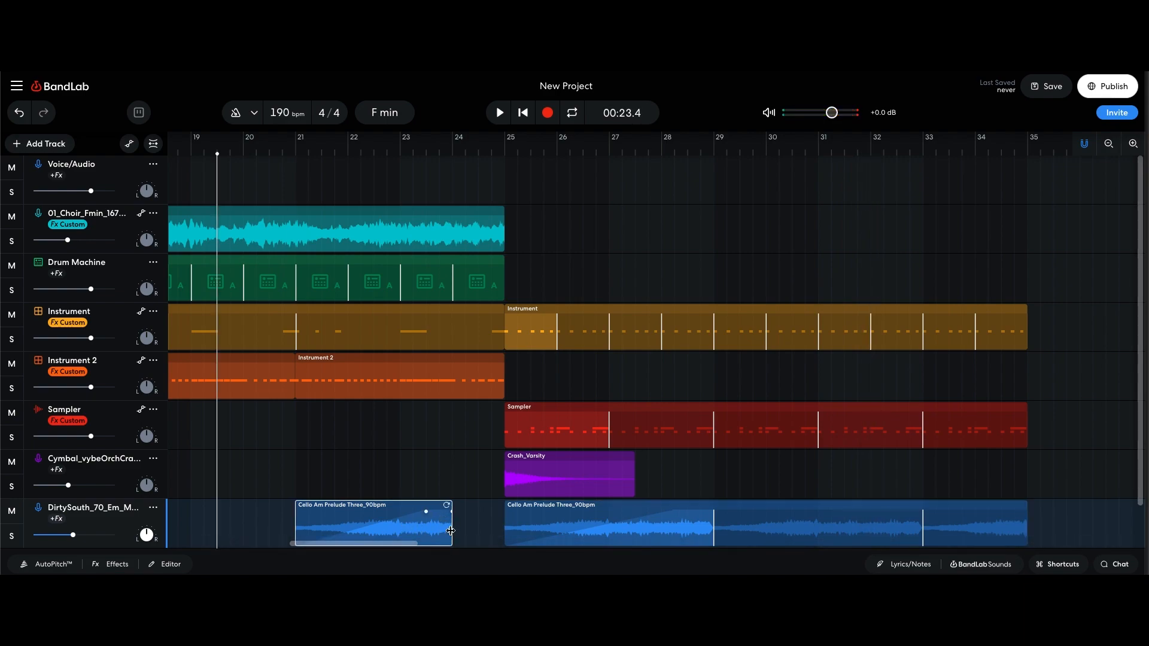
drag(452, 529, 487, 530)
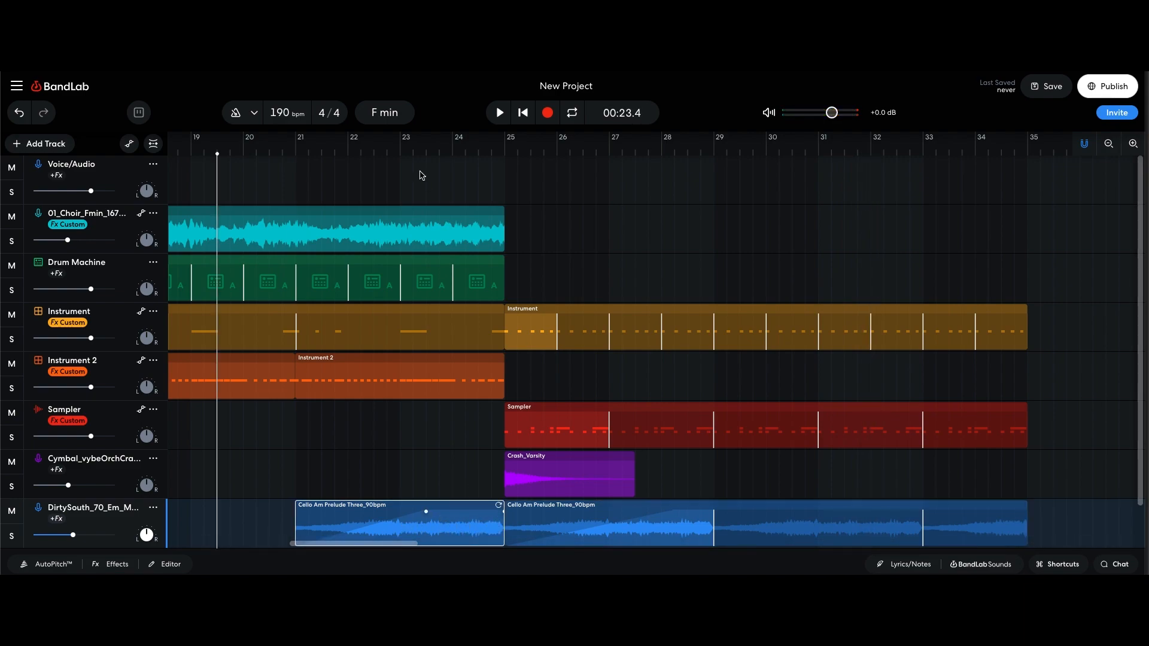
Step: Slice the first cello region at bar 24 and raise its last bar by 1 semitone
click(453, 152)
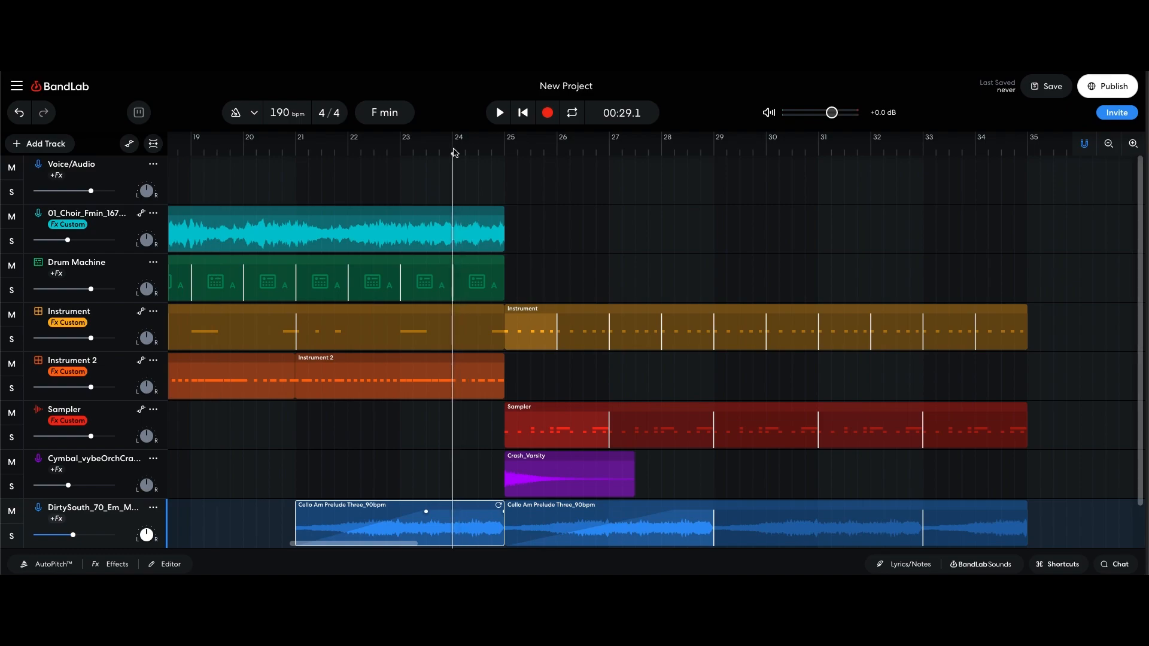
right_click(458, 524)
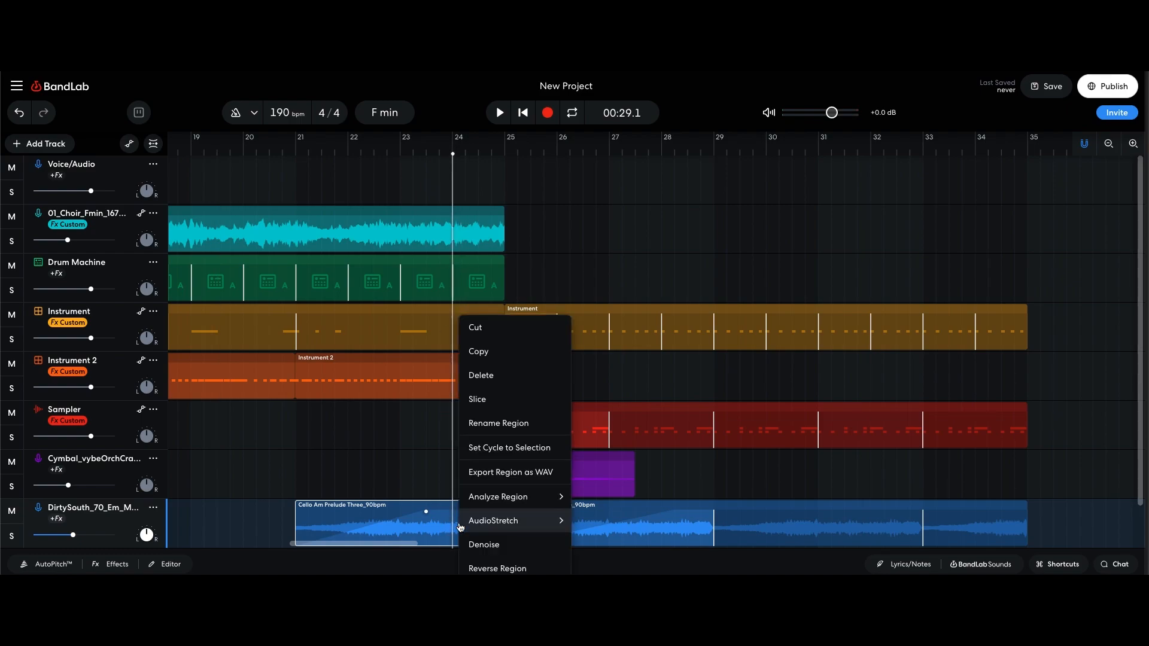
click(484, 406)
right_click(478, 522)
mouse_move(480, 527)
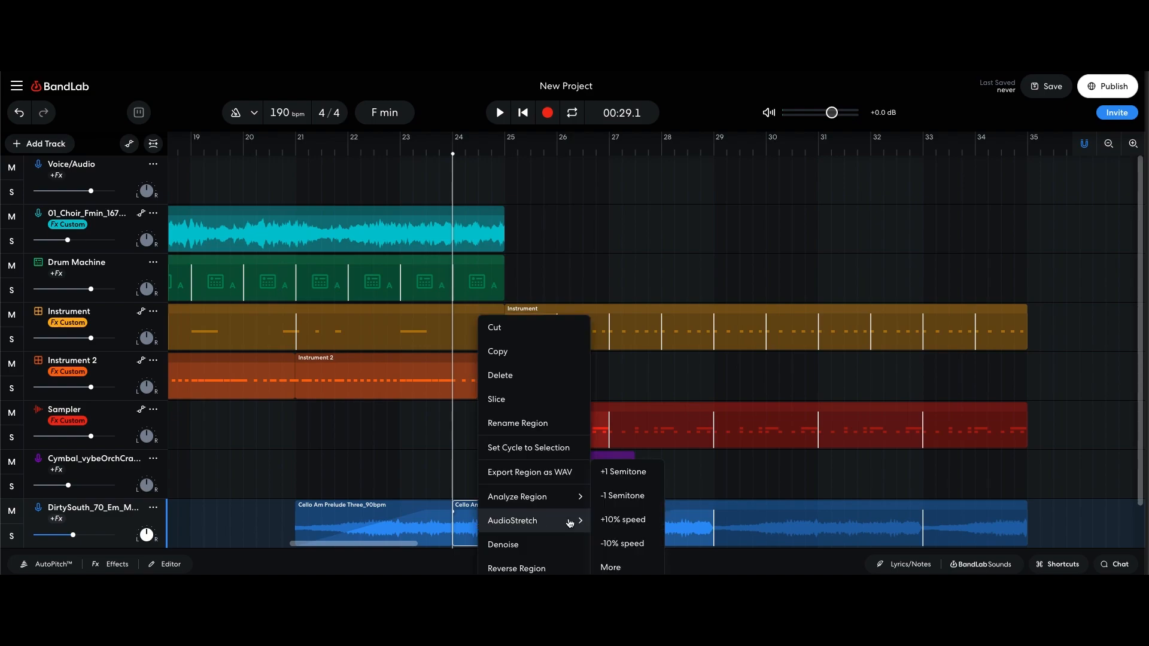
click(621, 473)
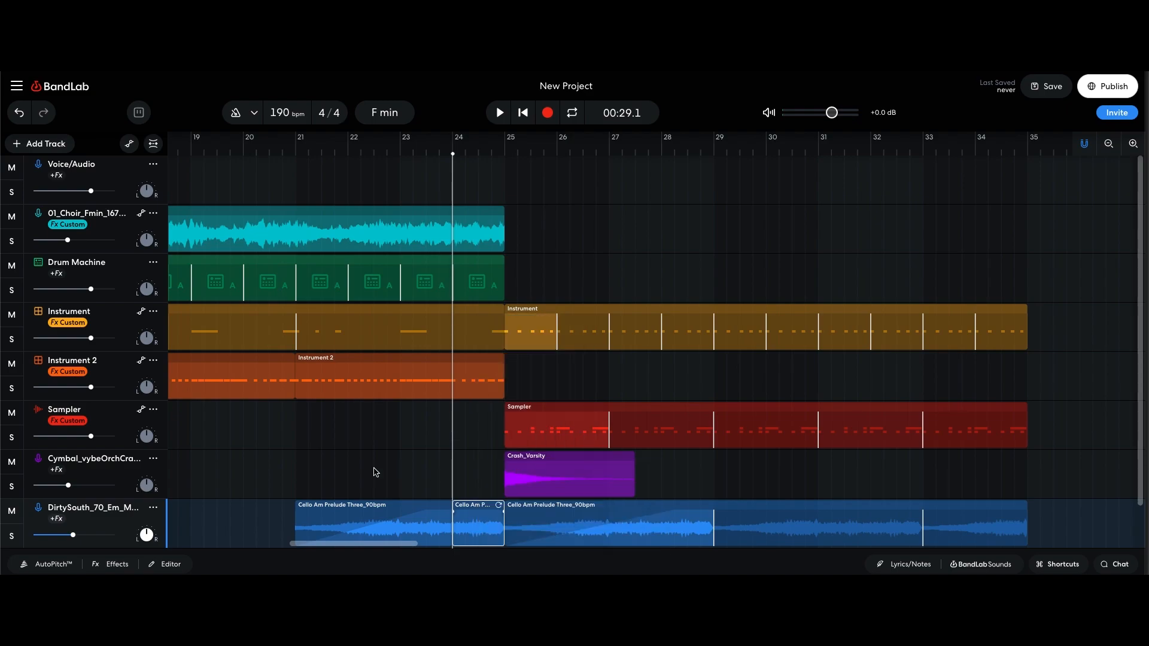
Step: Play back the section change and remove the fade-in from the cello region starting at bar 25
click(283, 477)
key(space)
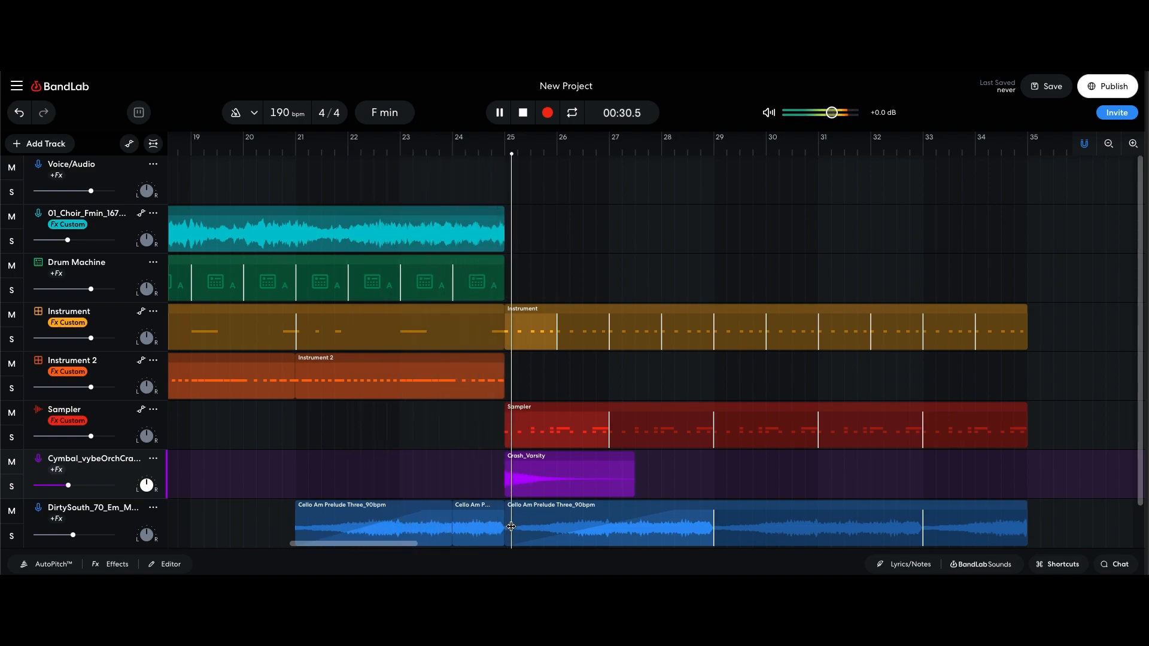
click(646, 544)
drag(457, 543, 329, 543)
click(663, 513)
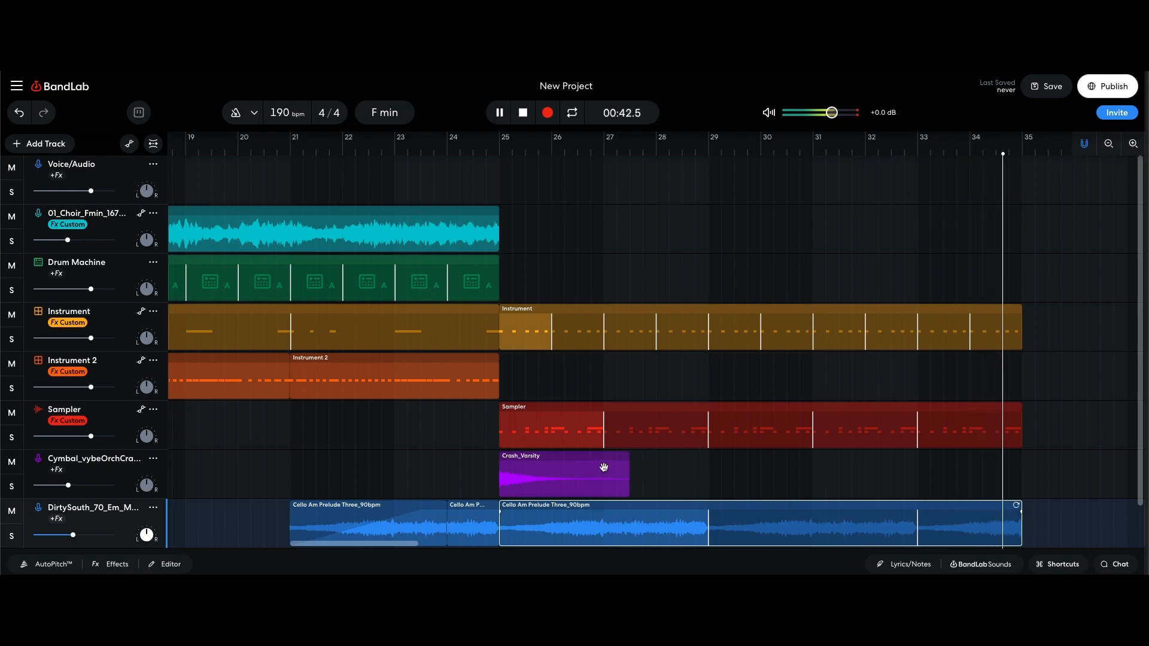
click(55, 519)
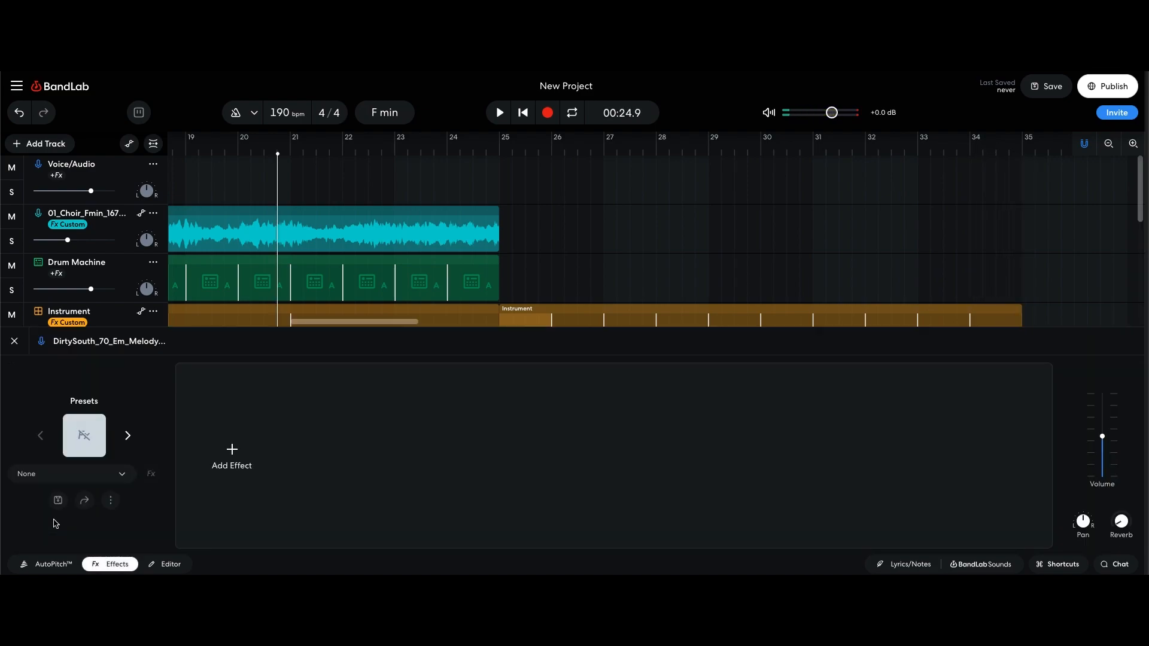
click(13, 342)
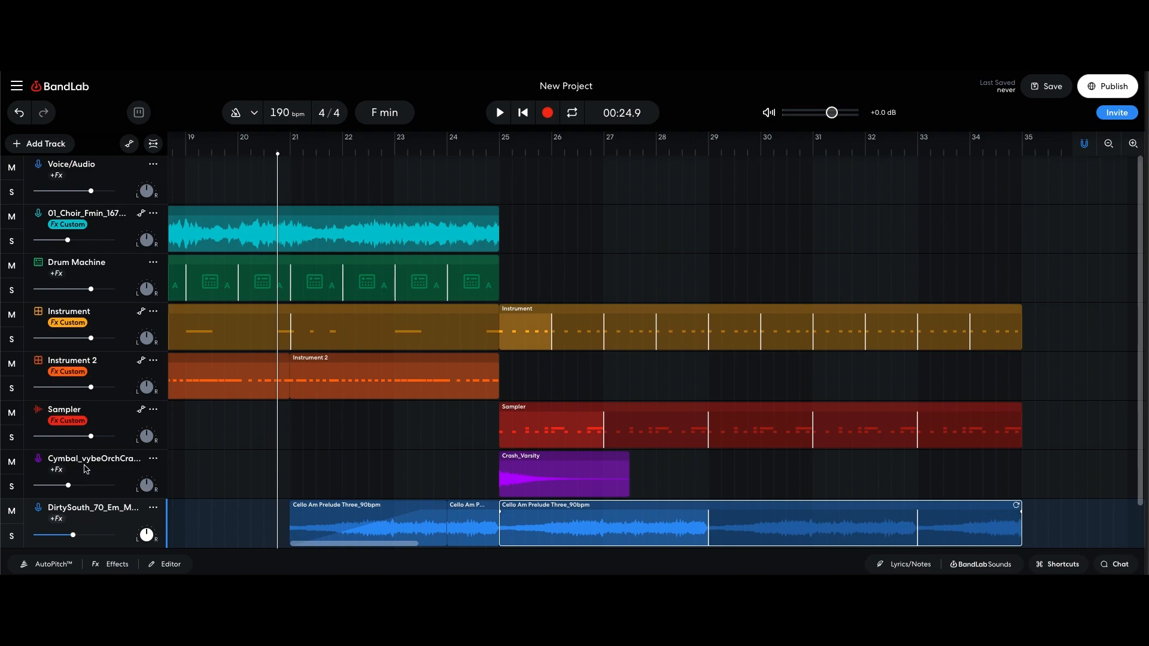
click(55, 518)
click(229, 448)
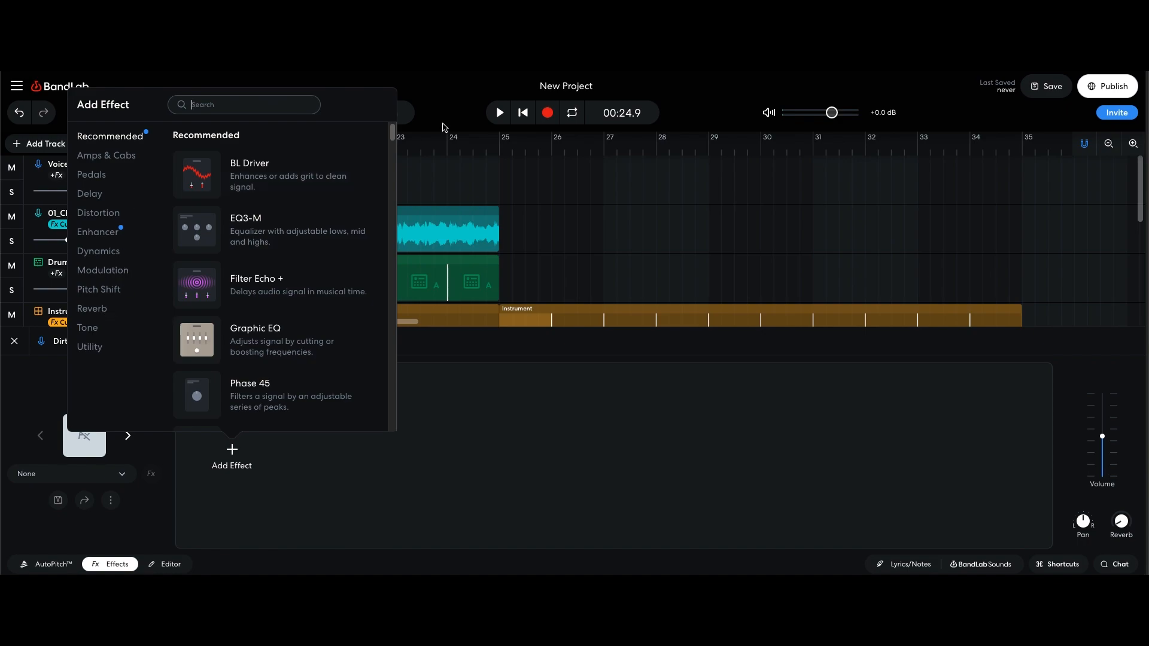
Step: Remove the Spring Reverb effect from the choir track and close its effects panel
click(548, 208)
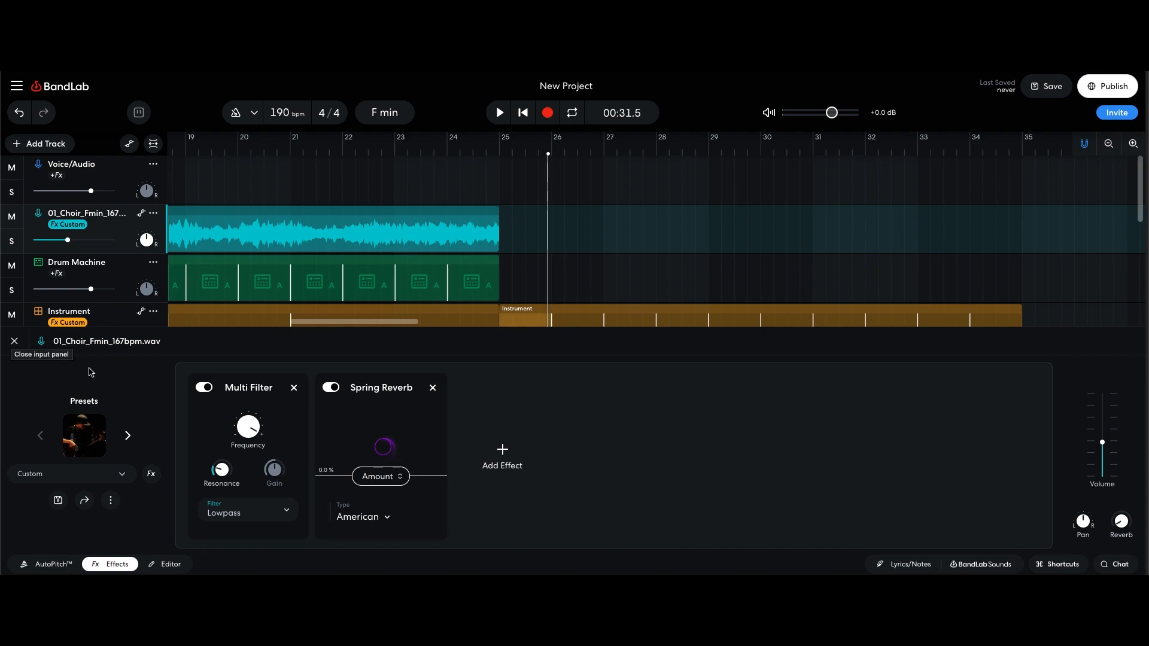
click(361, 422)
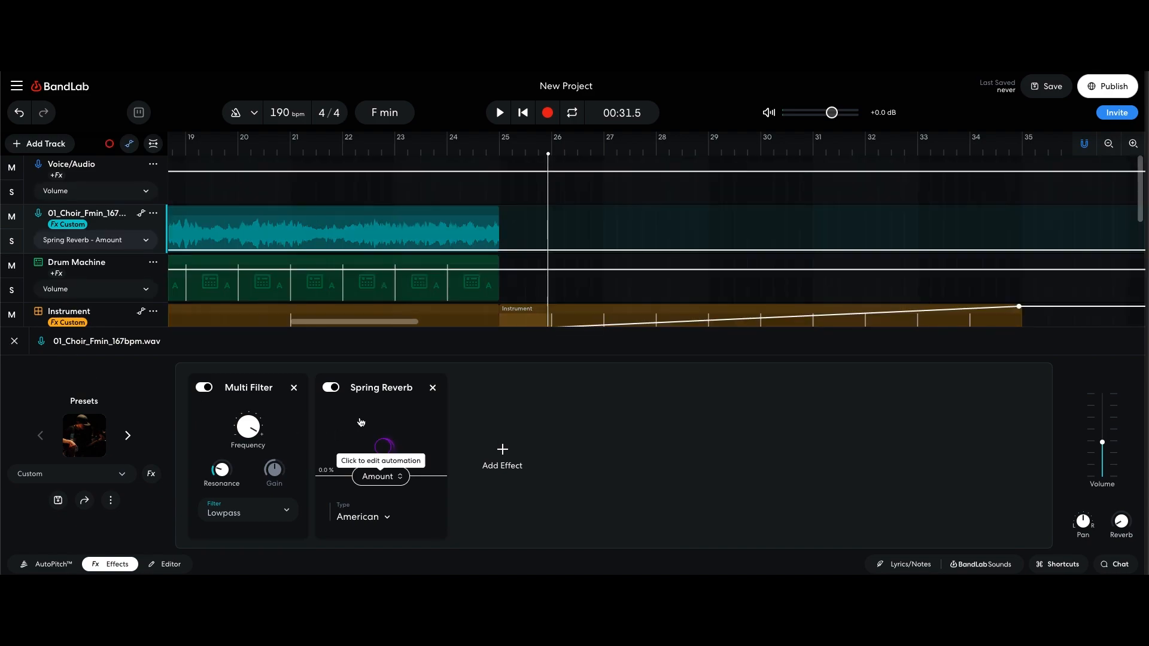
click(432, 389)
click(13, 342)
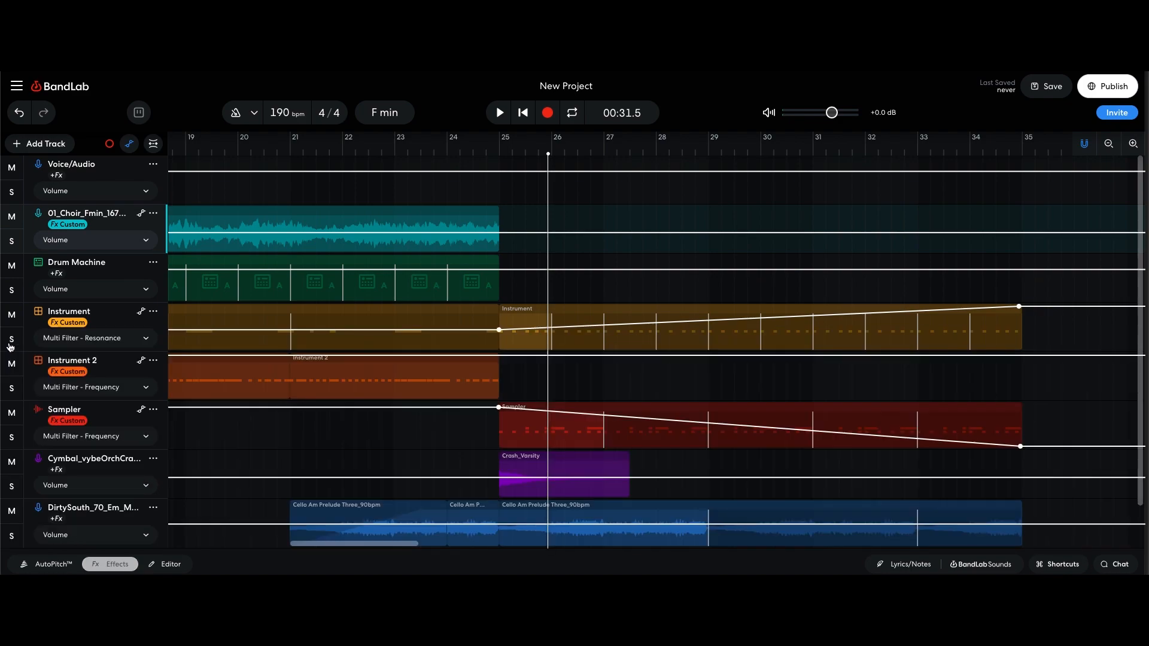
Step: Add a Spring Reverb to the cello track and raise its amount to 86.2 % during playback
click(62, 520)
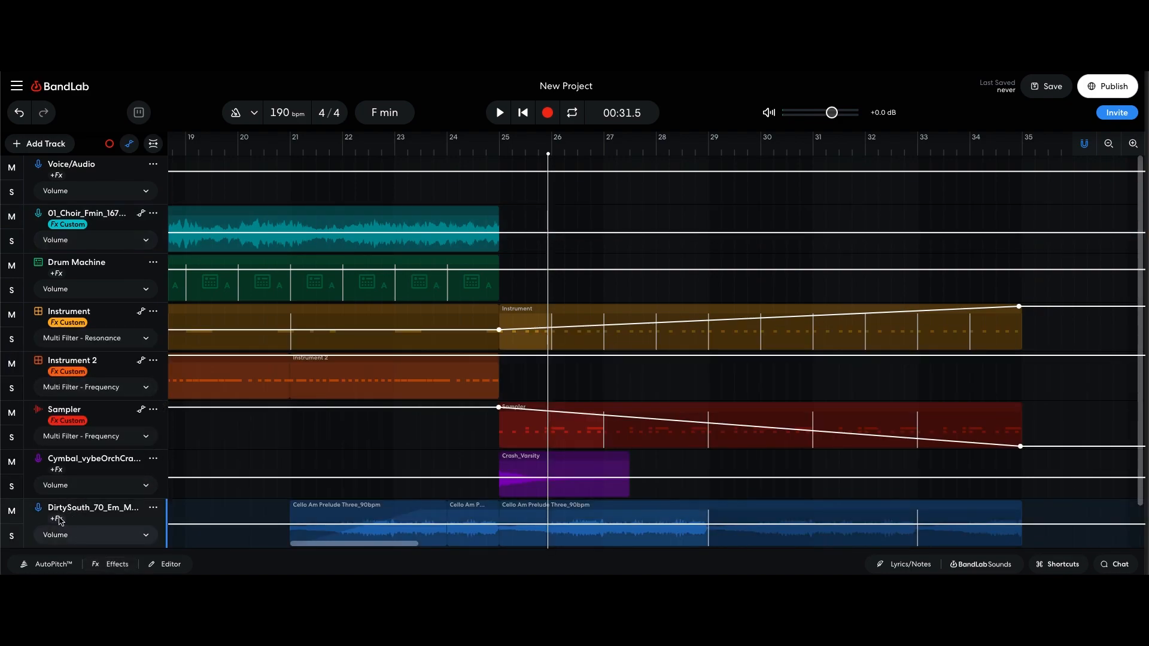
click(57, 519)
click(232, 450)
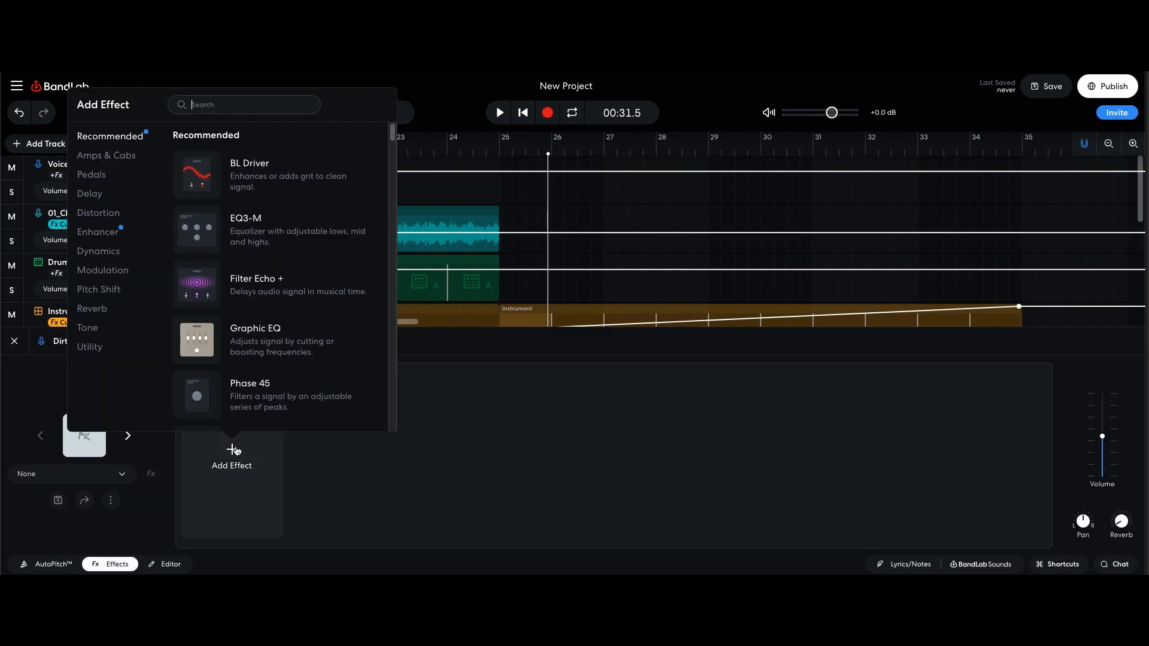
click(99, 309)
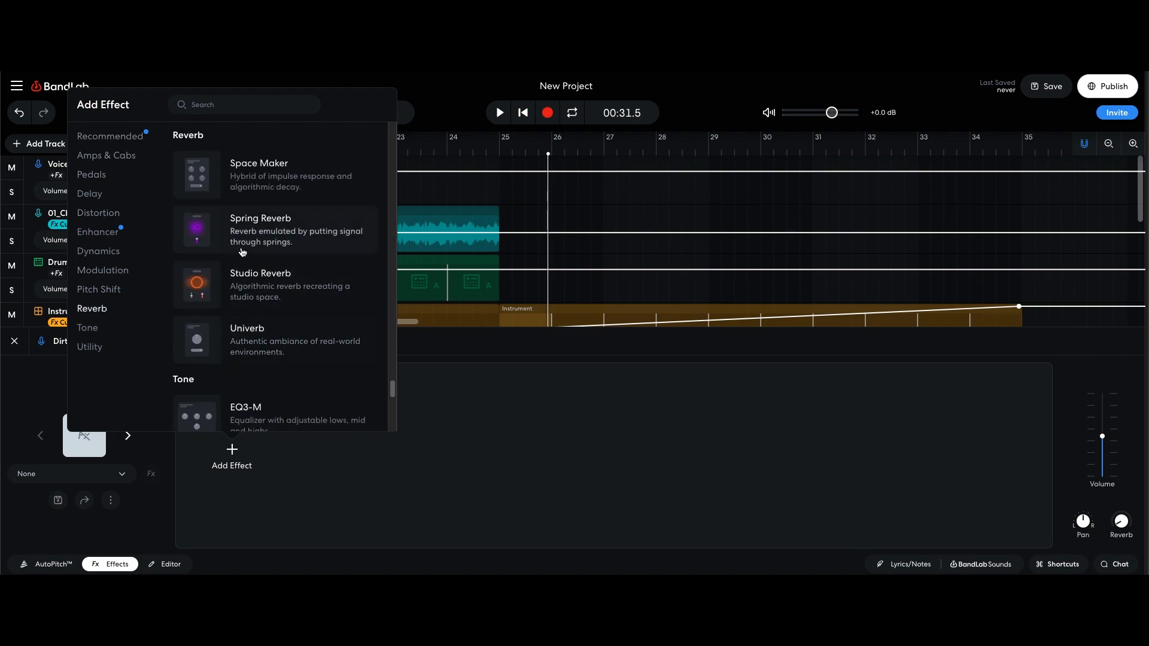
click(253, 238)
key(space)
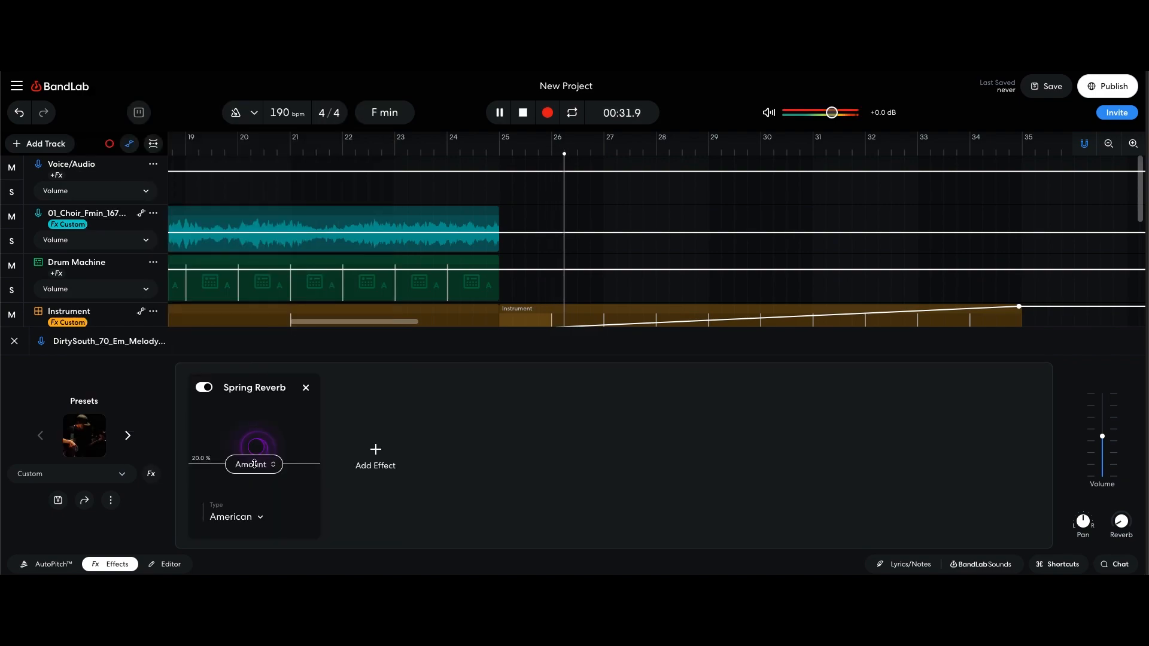
drag(254, 454, 260, 430)
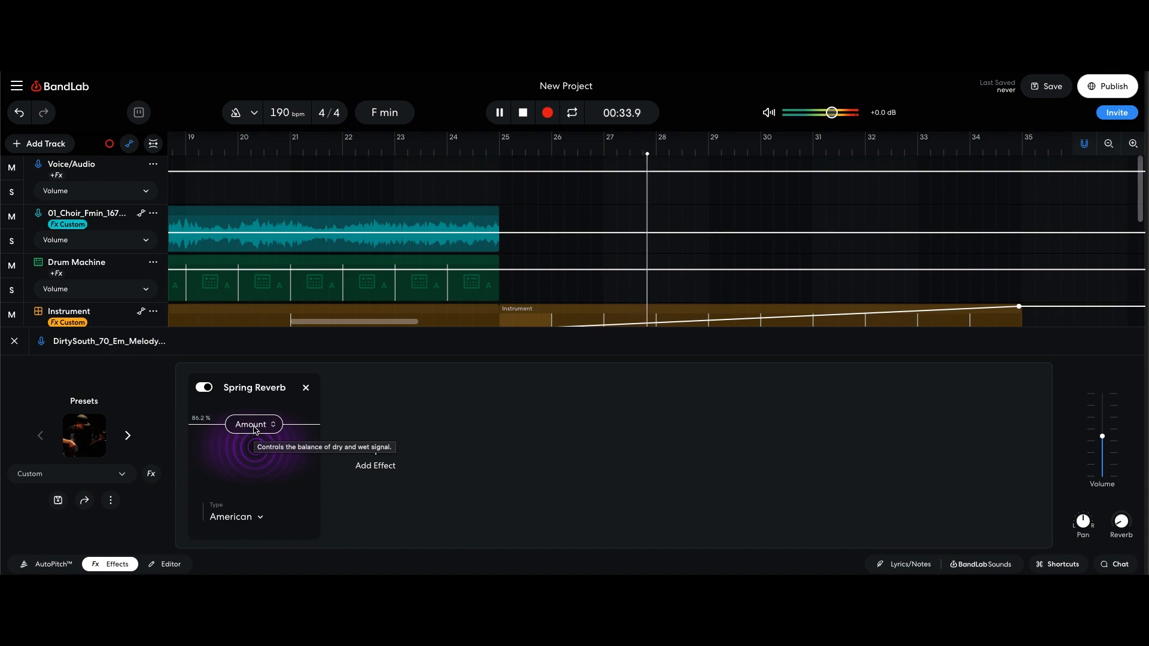
click(15, 341)
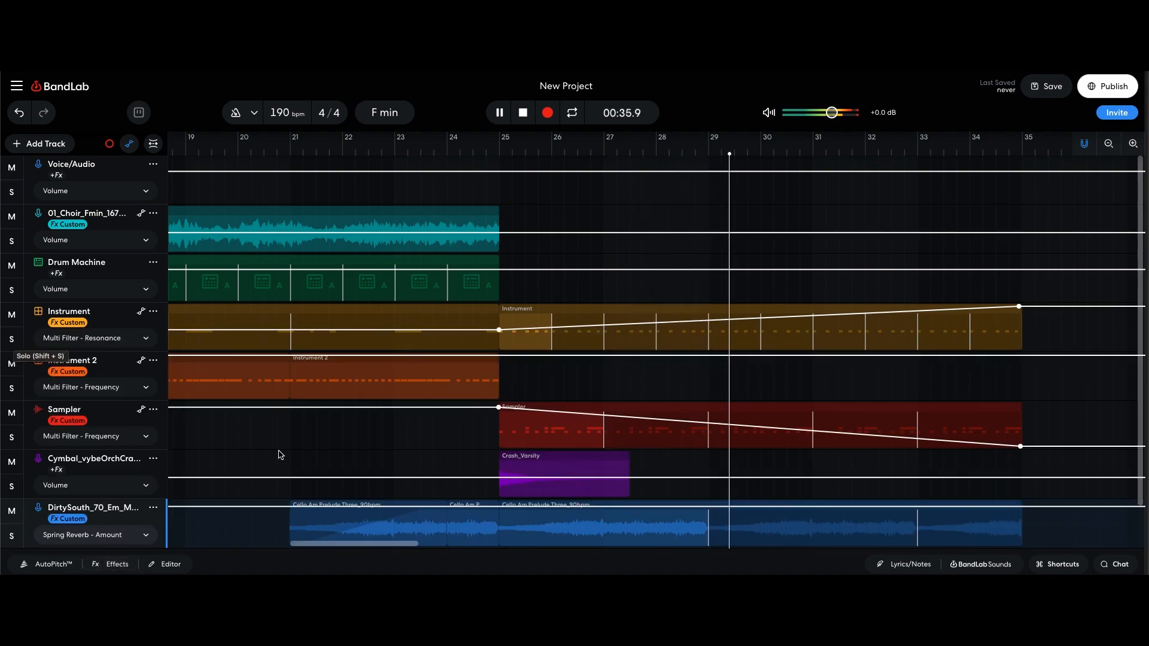
Step: Automate the cello track's volume to fall gradually from its current level at bar 25 to the minimum at bar 35
click(97, 535)
click(56, 503)
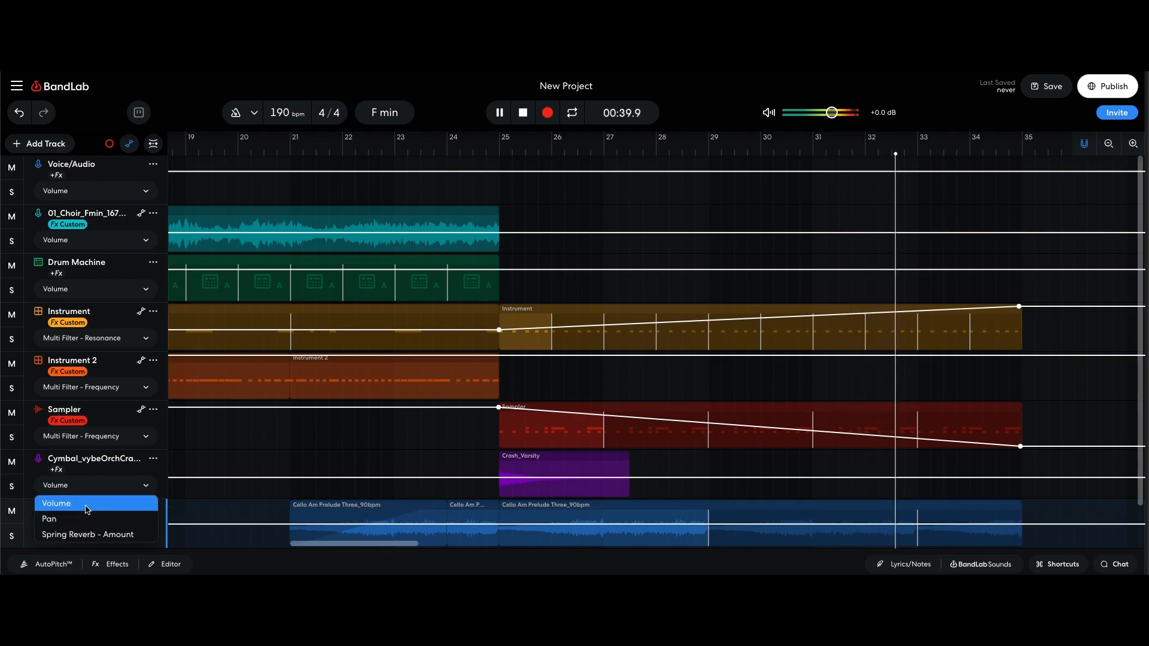
key(space)
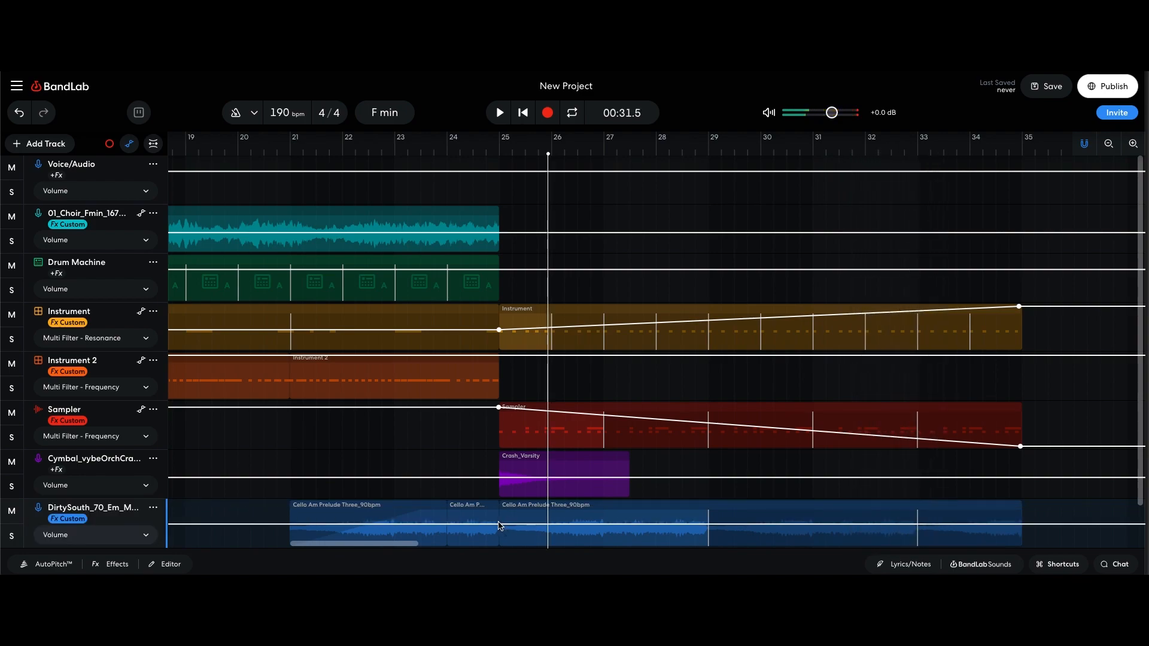
click(500, 525)
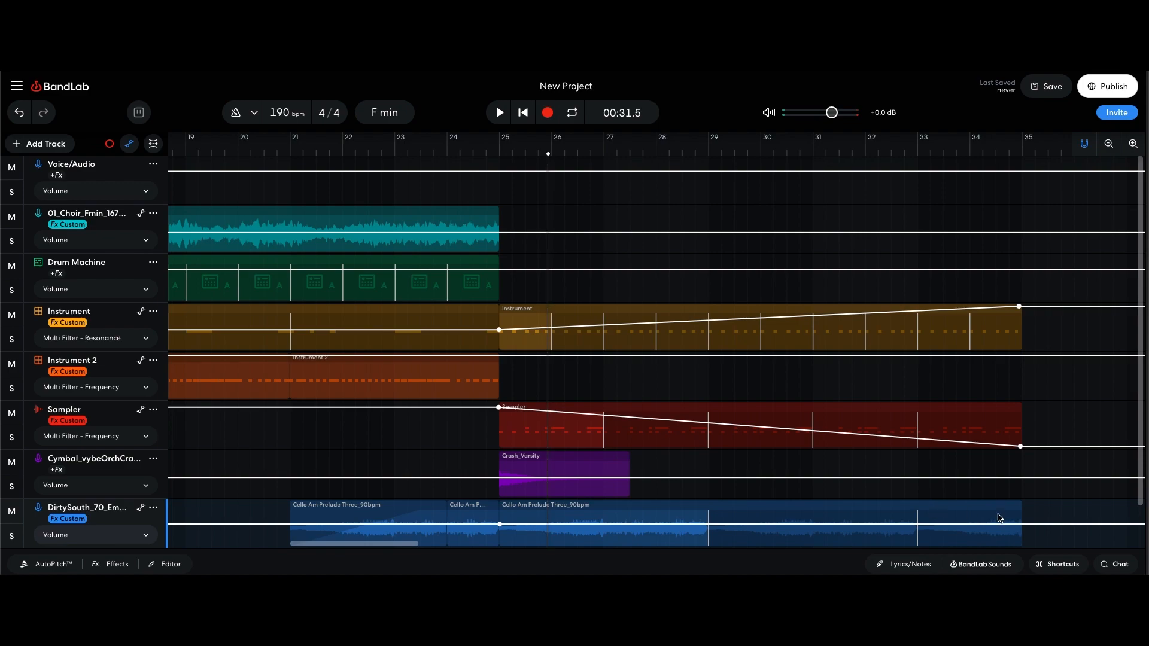
drag(1025, 528, 1023, 544)
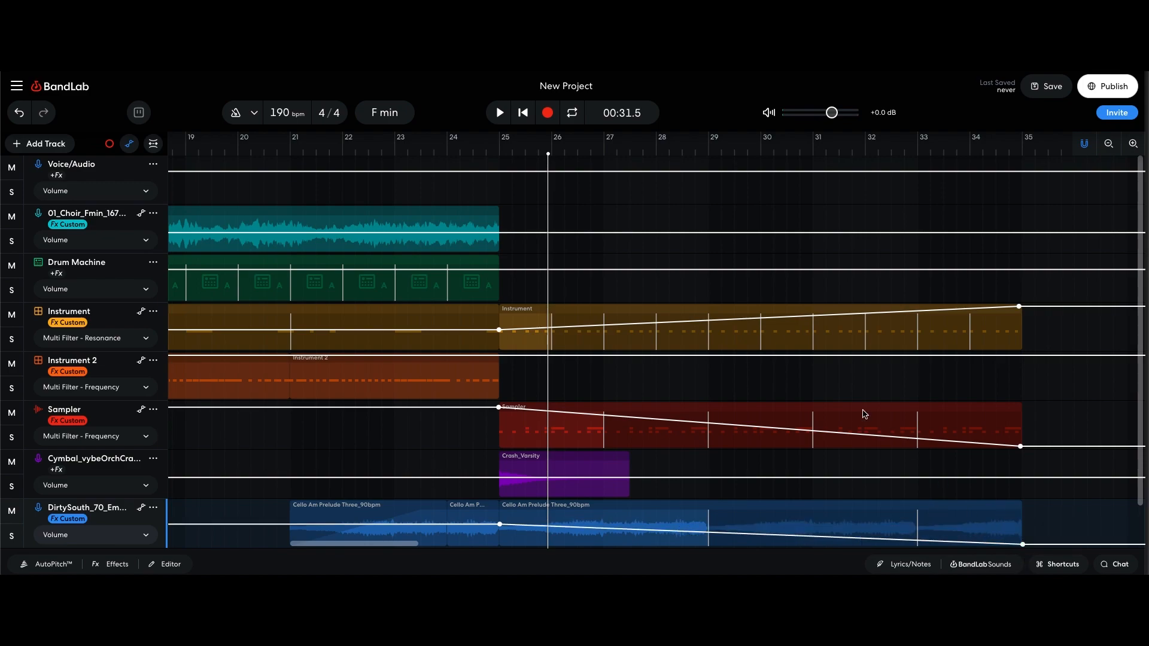
Step: Play the whole arrangement from the start with automation hidden, following it through to the end
click(522, 112)
click(500, 112)
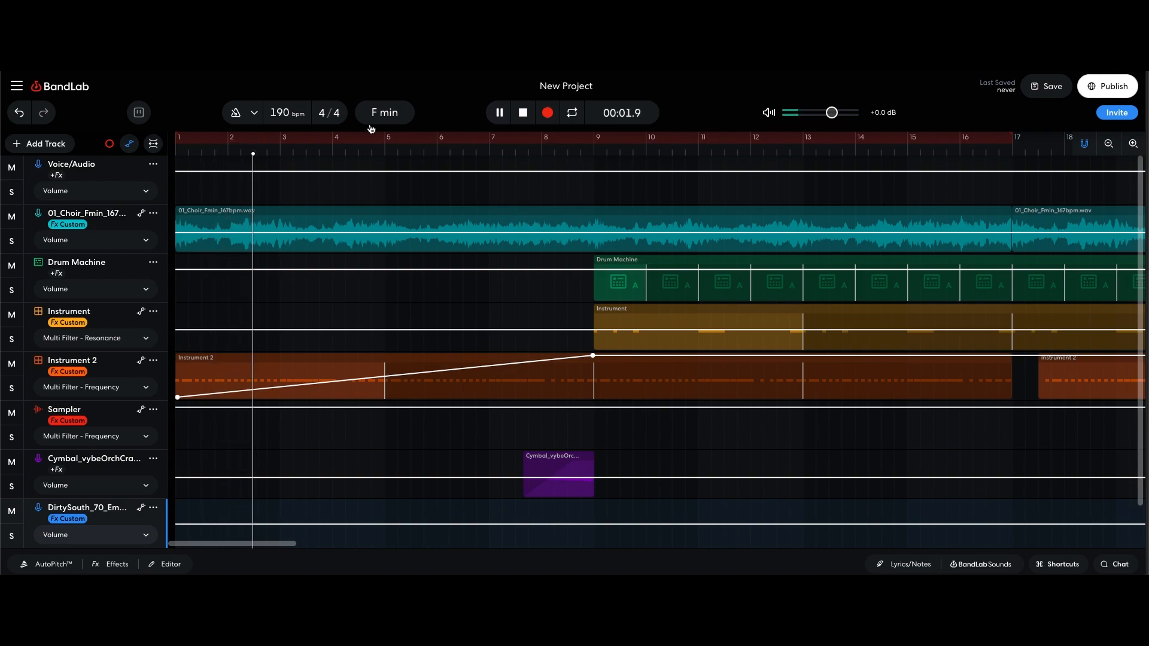
click(127, 143)
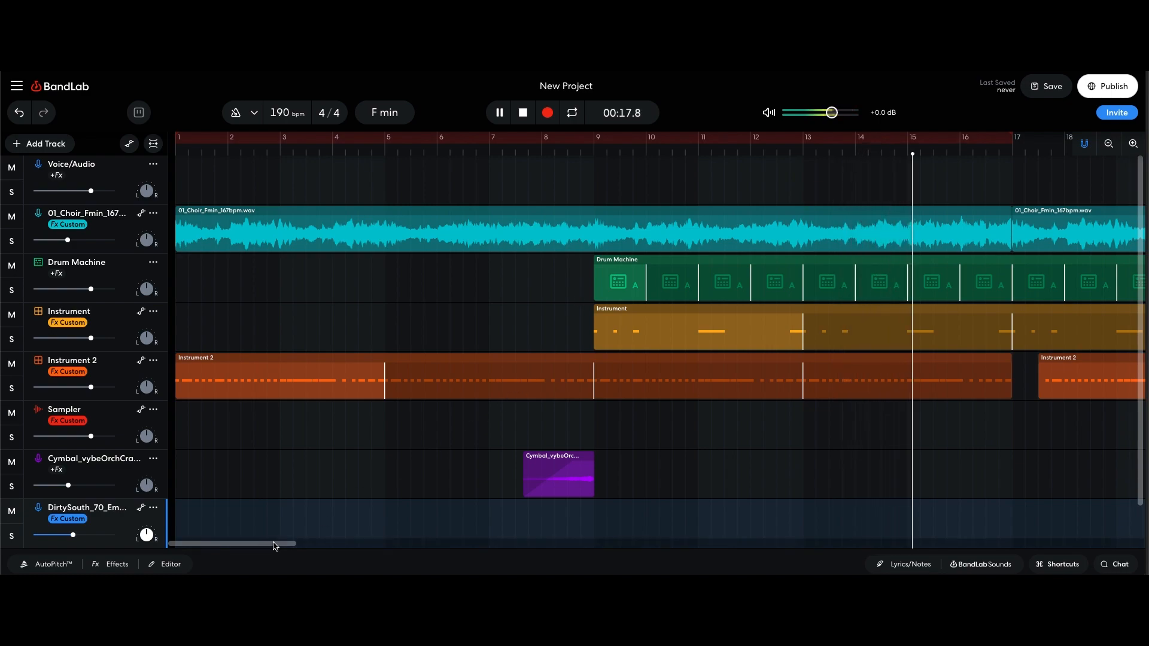
drag(271, 546, 336, 545)
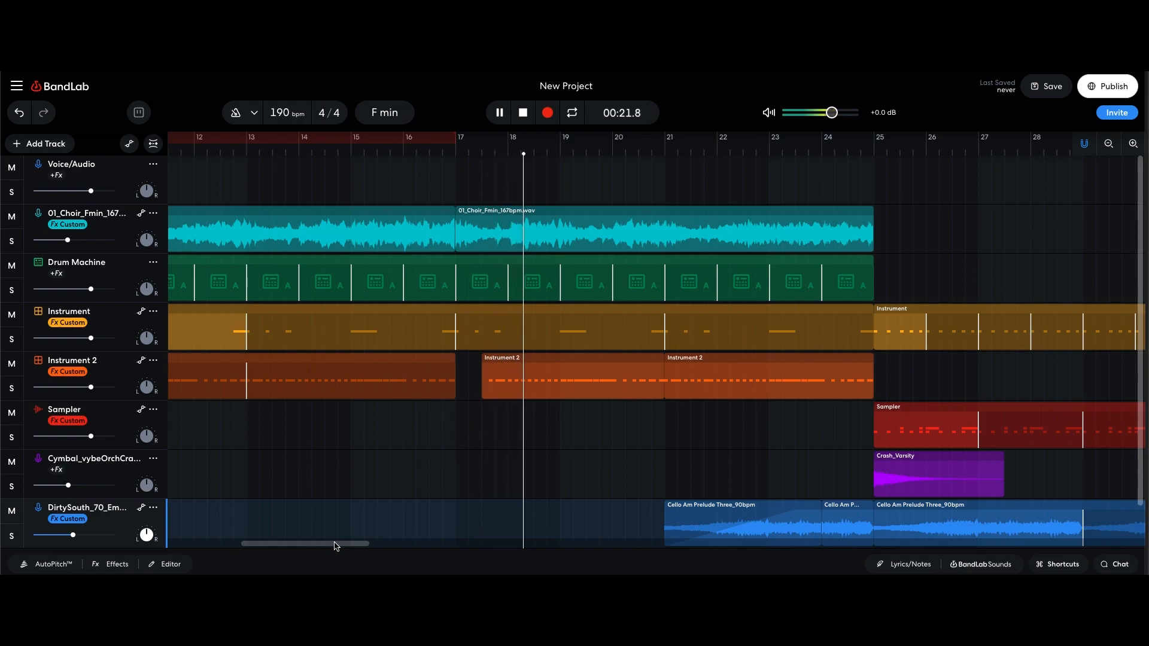
drag(335, 542, 433, 537)
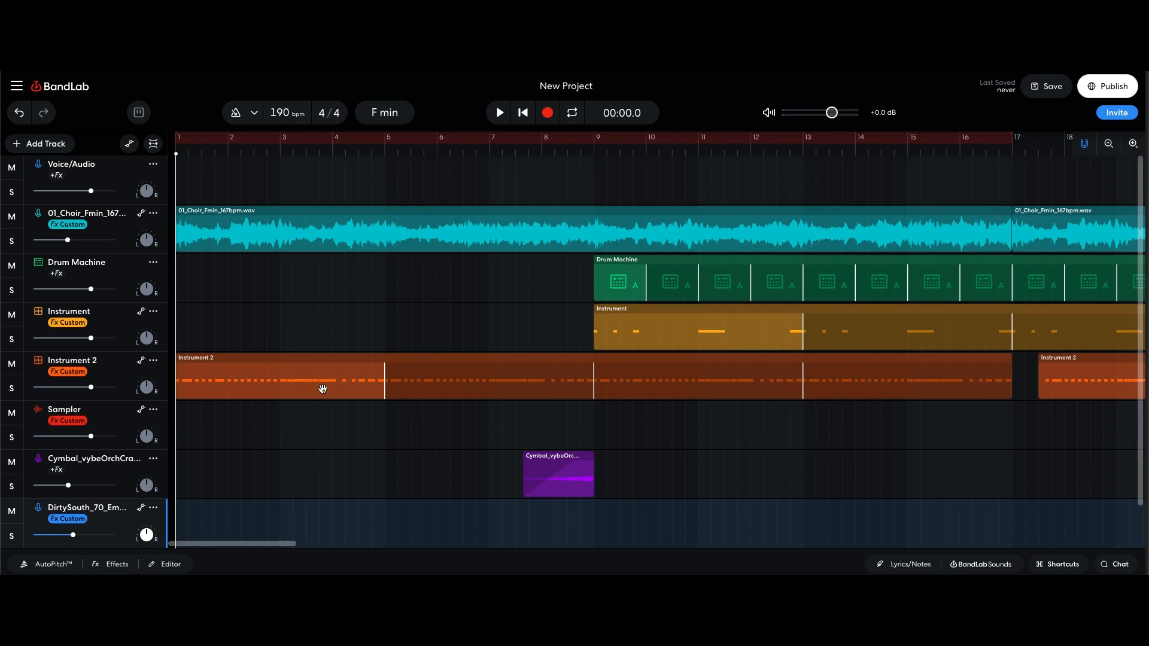
drag(221, 544, 159, 542)
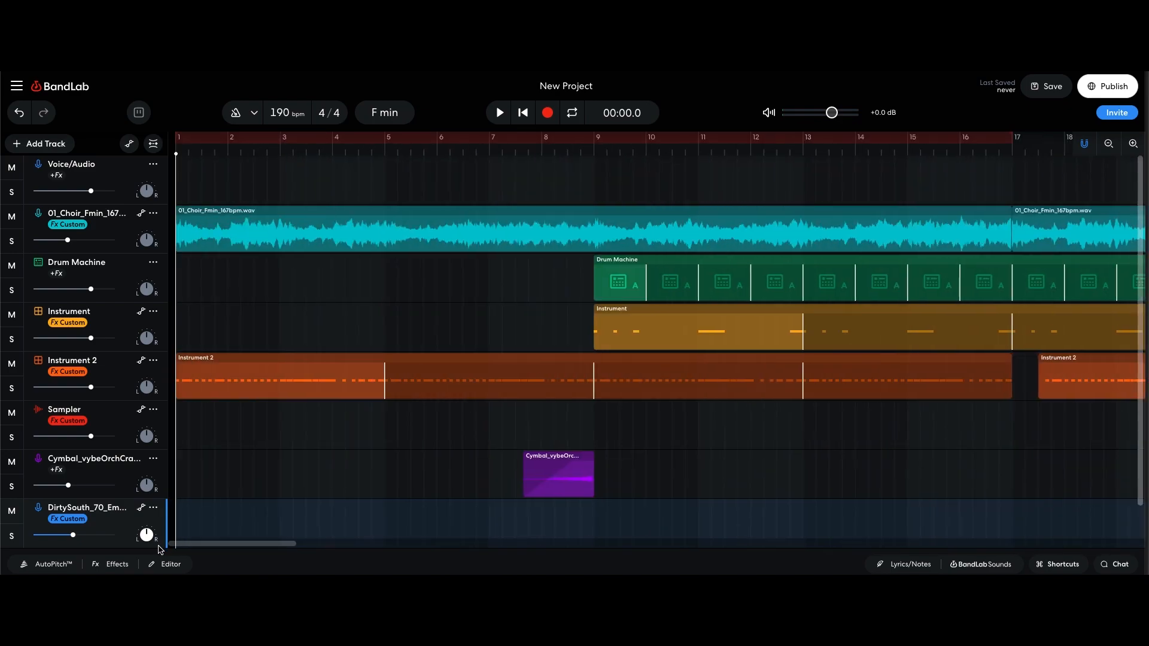
Step: Download the project's mixdown as a 320kbps, 44.1kHz MP3
click(17, 86)
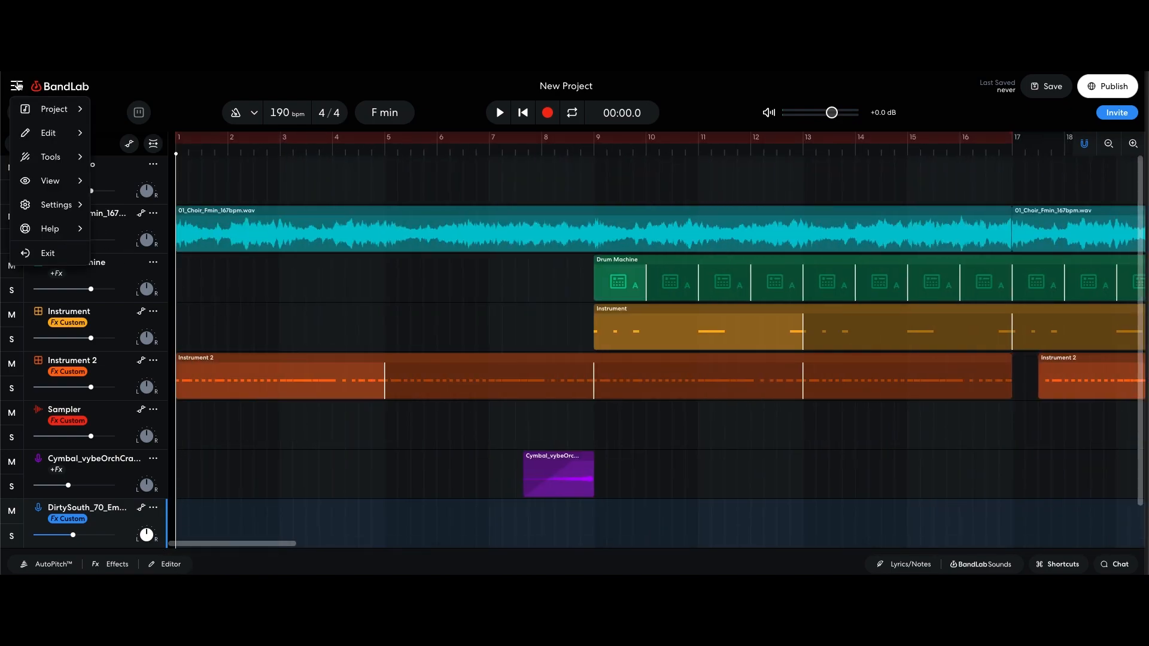
mouse_move(42, 111)
mouse_move(186, 261)
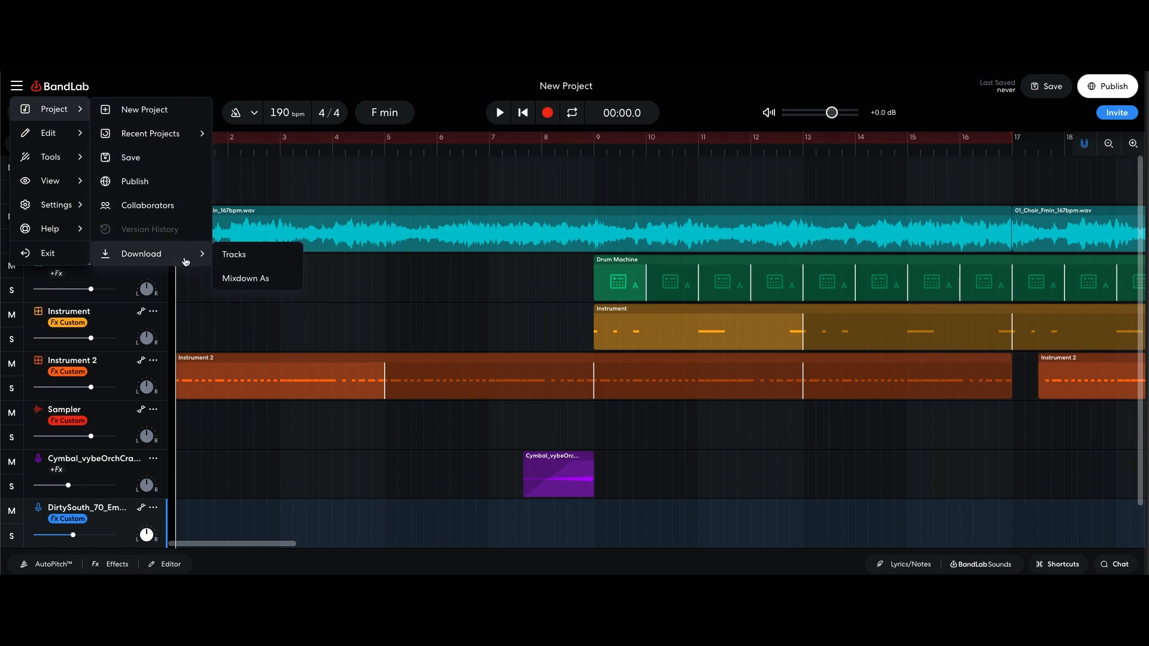
click(264, 279)
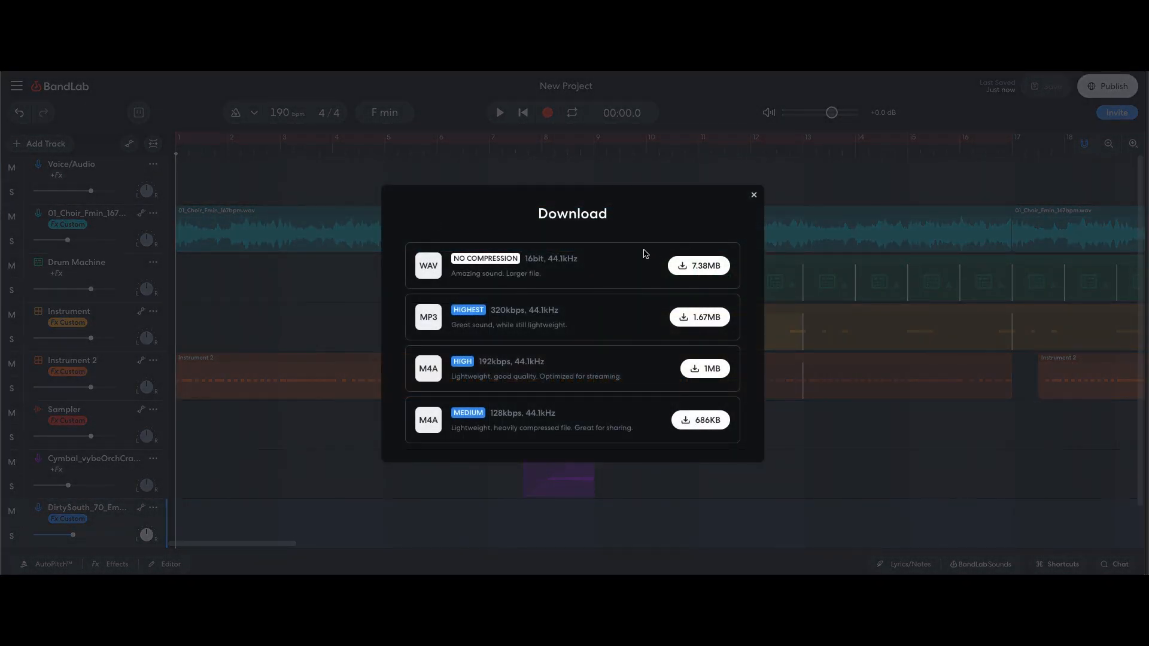
click(703, 320)
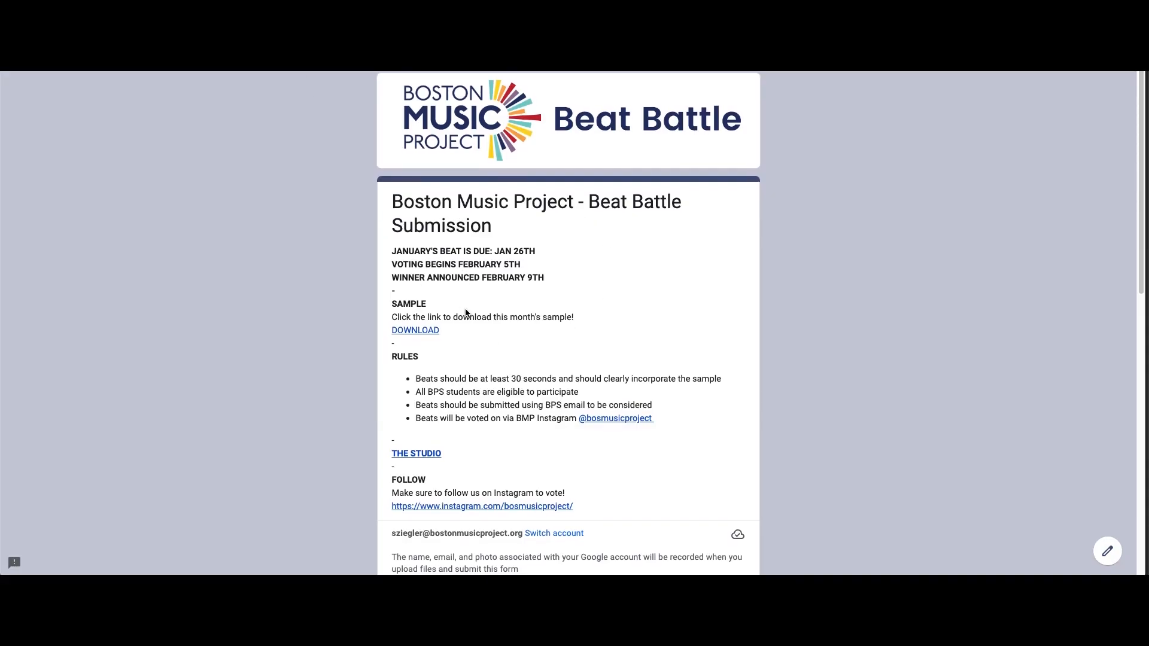
Step: Switch to the Beat Battle submission form in Google Forms and upload New_Project.mp3 from Downloads as the beat file
scroll(459, 302, down, 10)
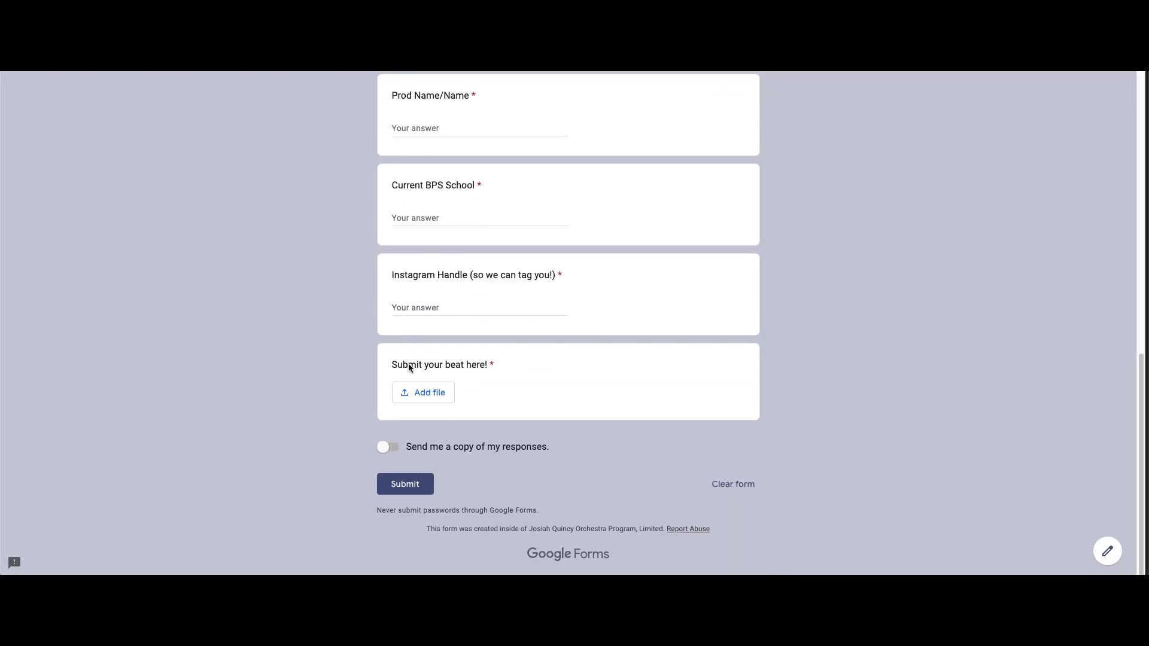
click(428, 394)
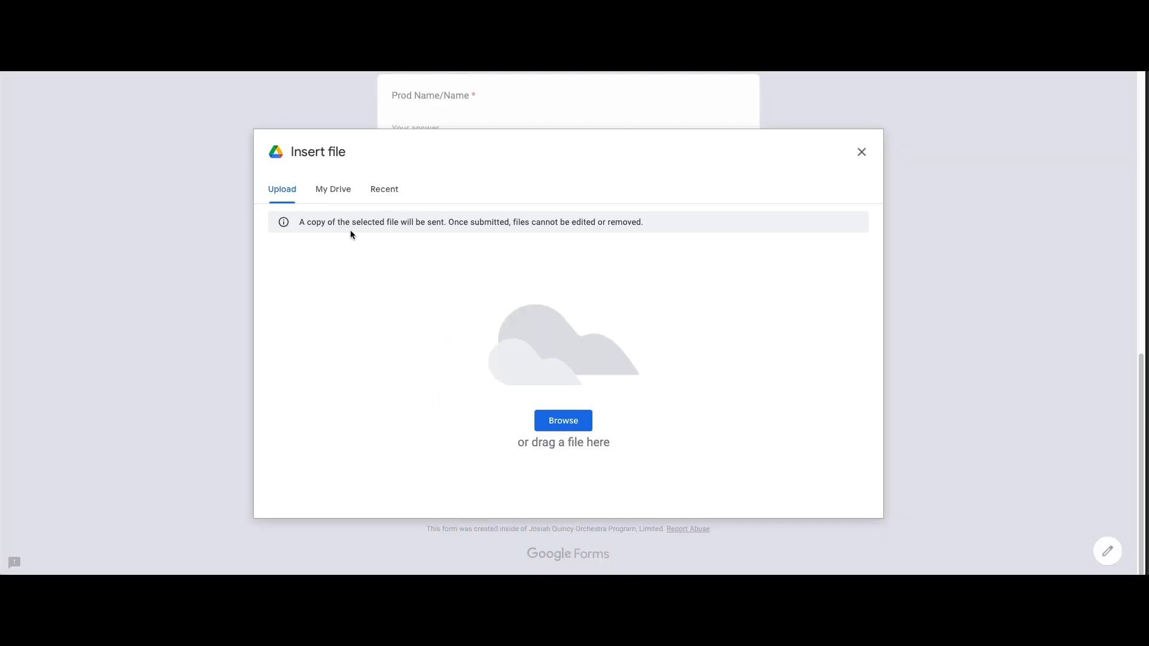
click(919, 592)
click(919, 592)
click(120, 592)
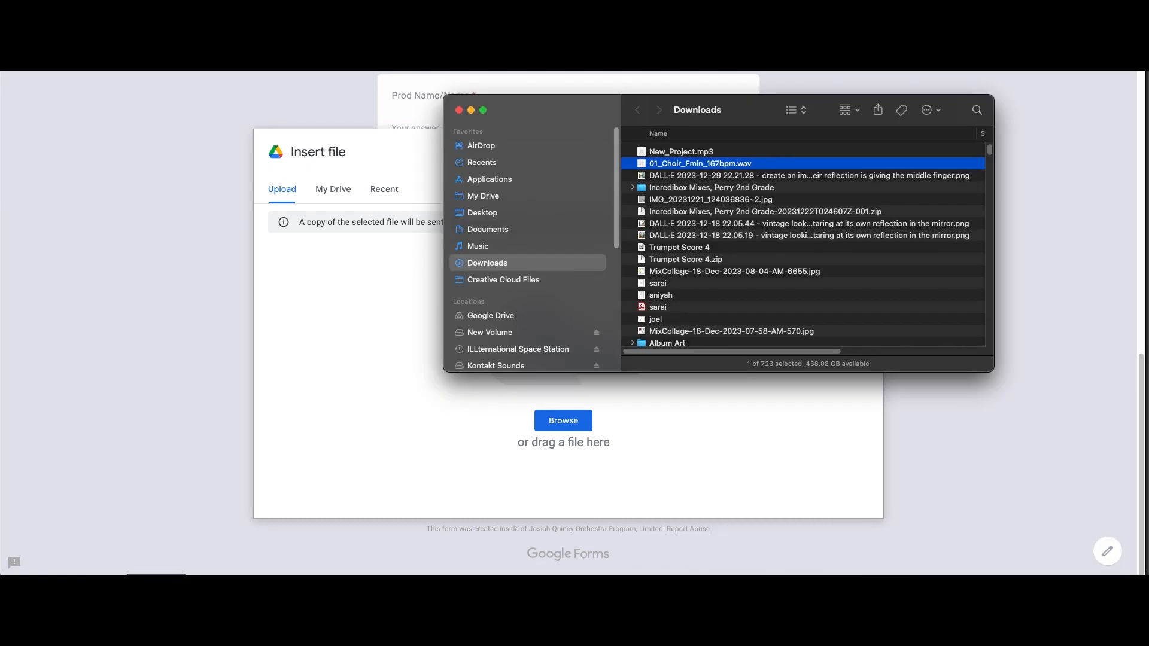
drag(688, 154, 467, 399)
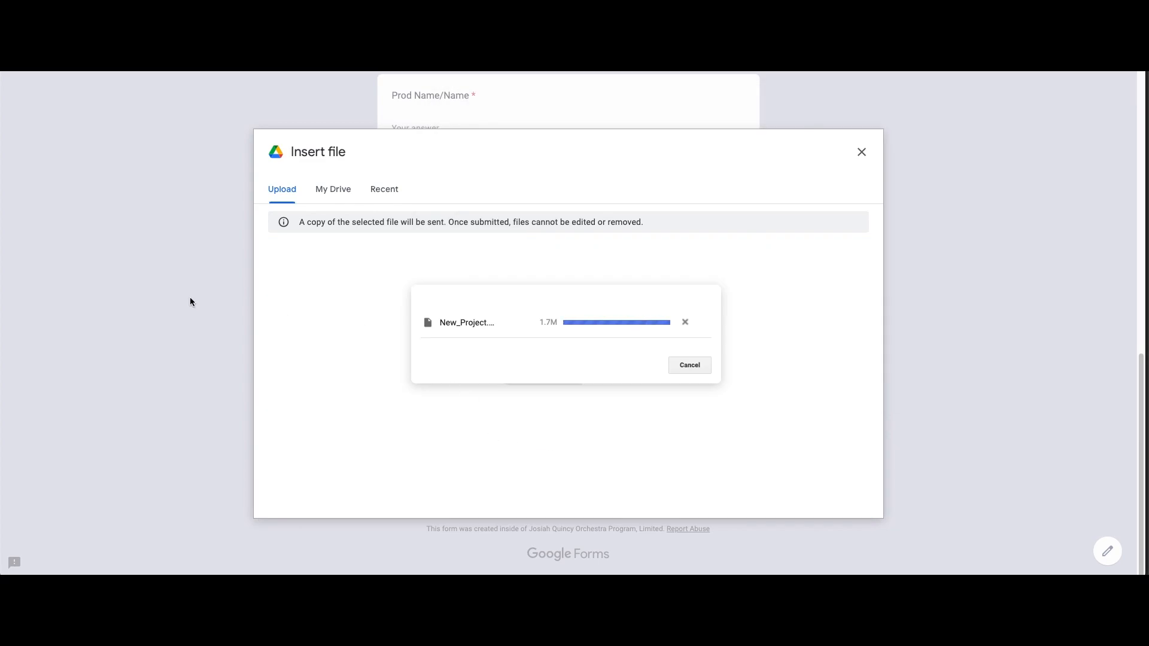
scroll(427, 377, up, 10)
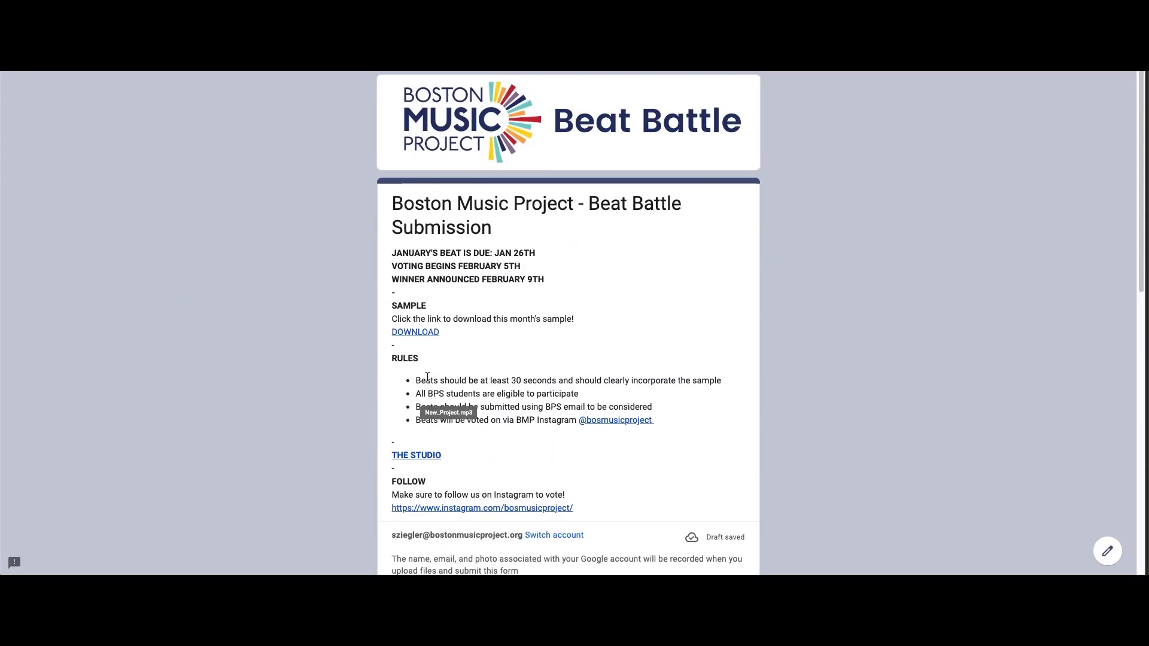